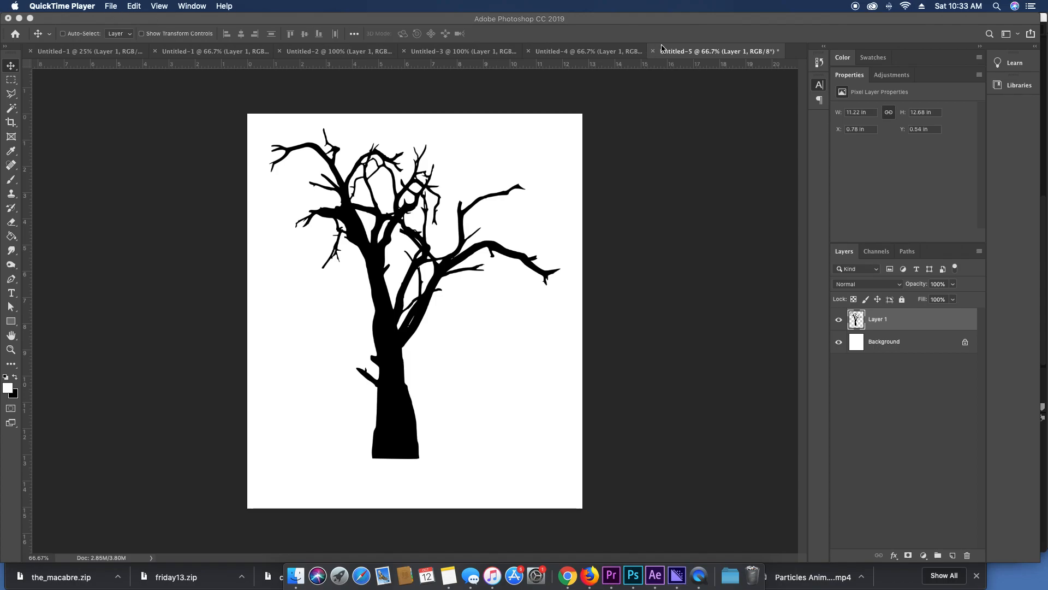
# Look through the open source images: the haunted house, pumpkin, hockey mask, particle texture and bare tree.
pyautogui.click(591, 59)
pyautogui.click(592, 52)
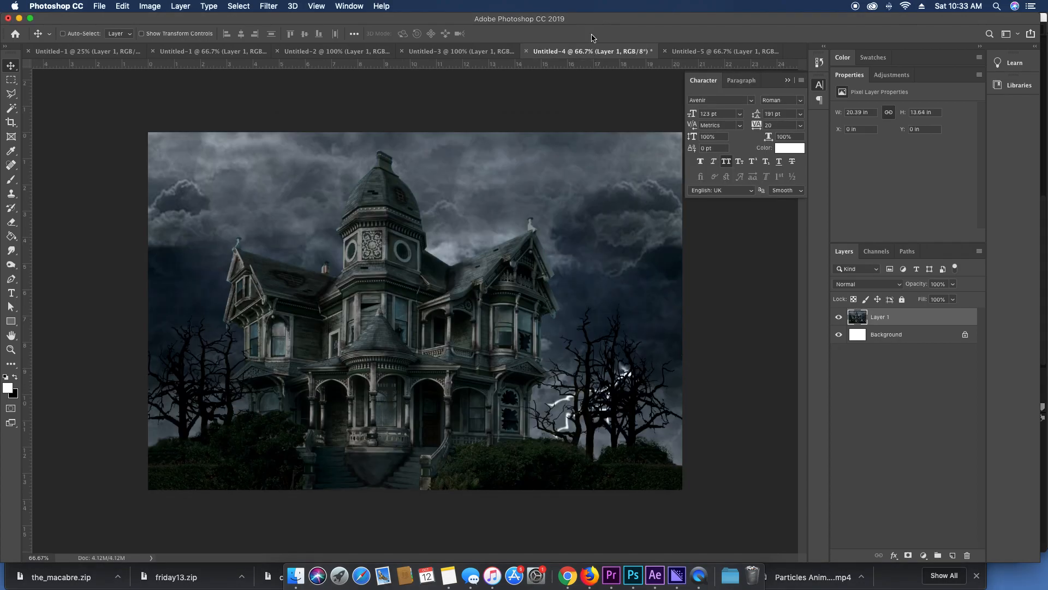
pyautogui.click(454, 52)
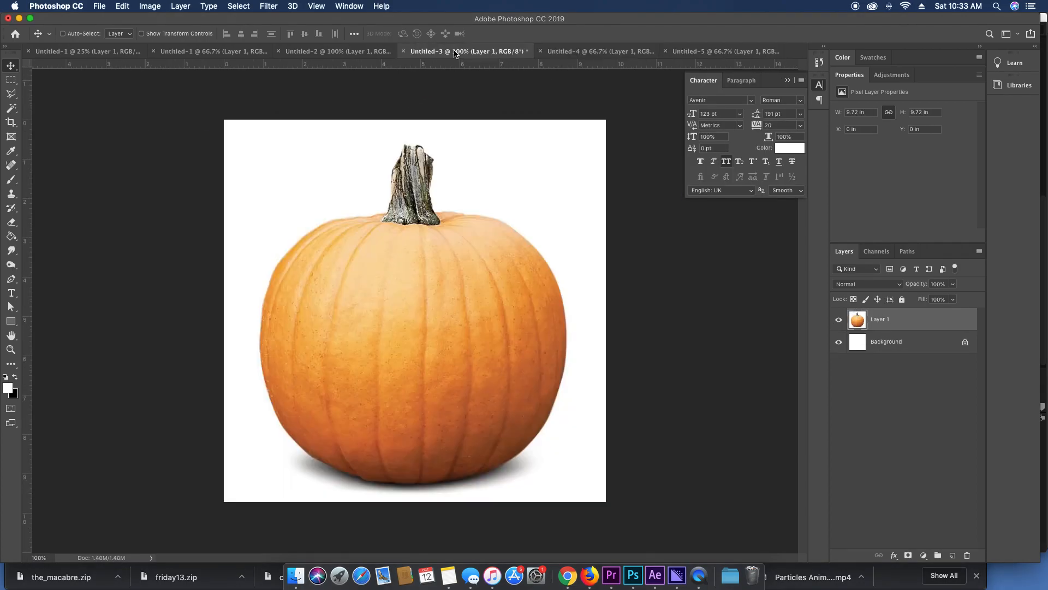
pyautogui.click(340, 51)
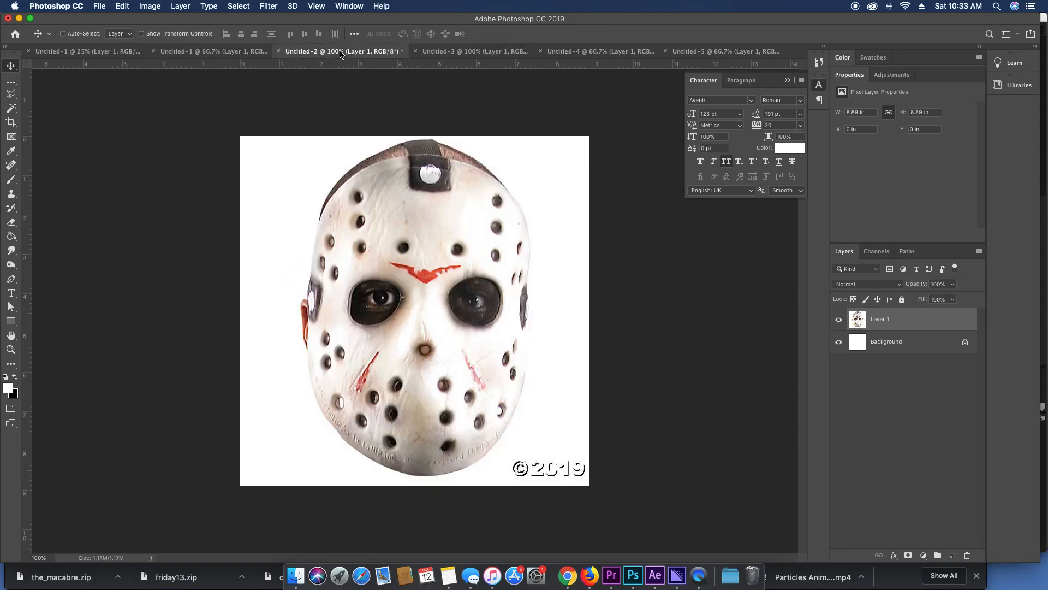
pyautogui.click(212, 51)
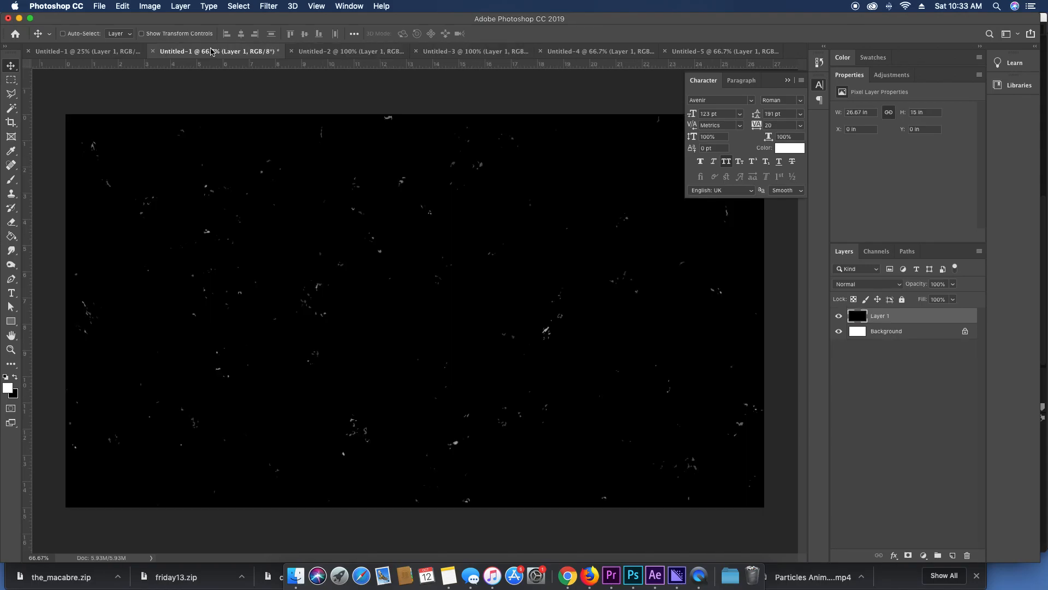
pyautogui.click(68, 52)
pyautogui.click(216, 53)
pyautogui.click(720, 53)
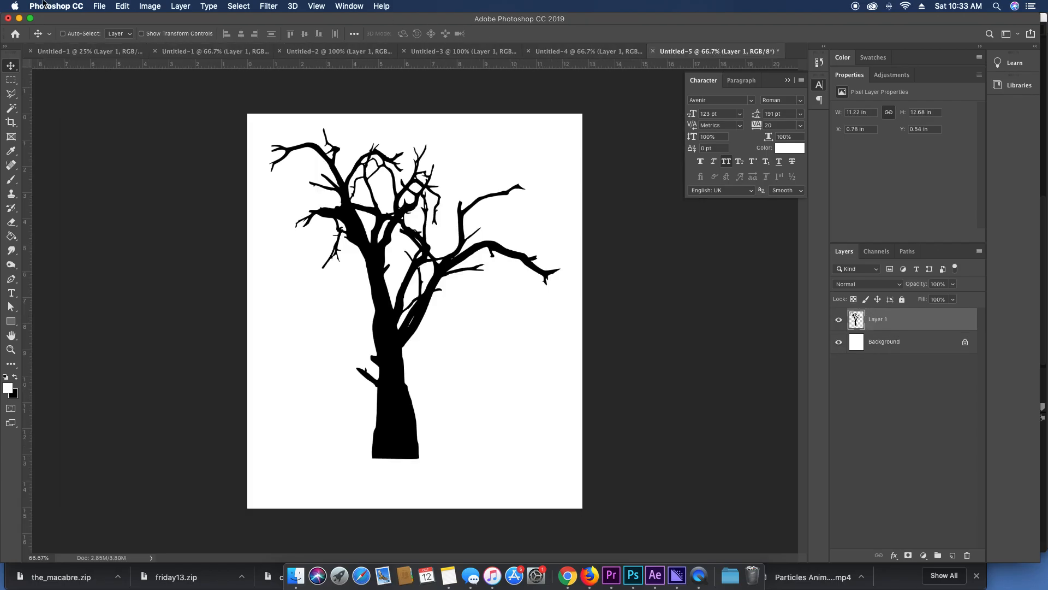
# Start a new document measured in inches, with a width of 4.25 and a height of 6.25.
pyautogui.click(102, 5)
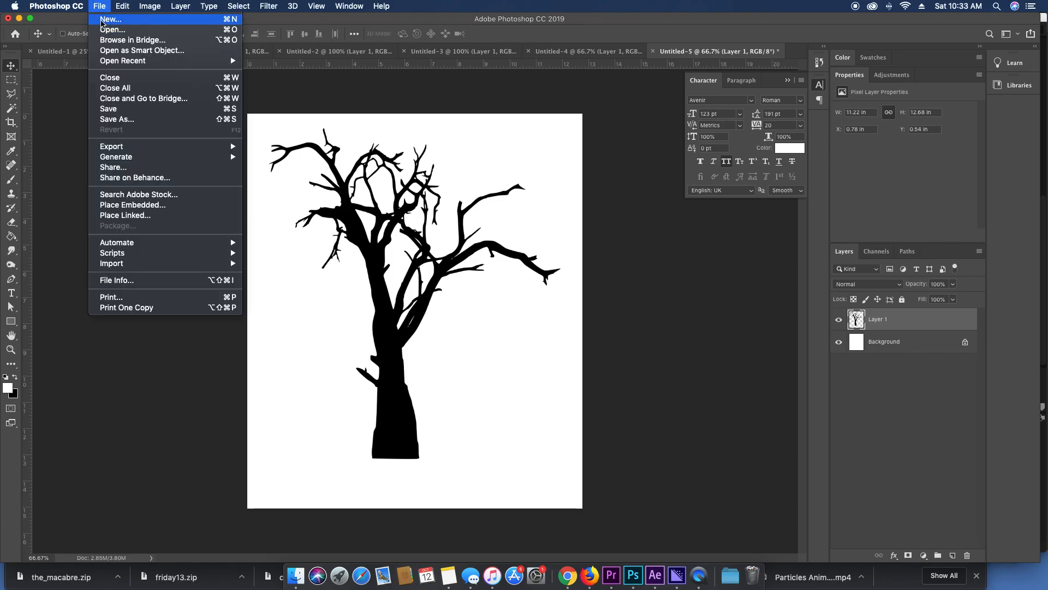
pyautogui.click(103, 25)
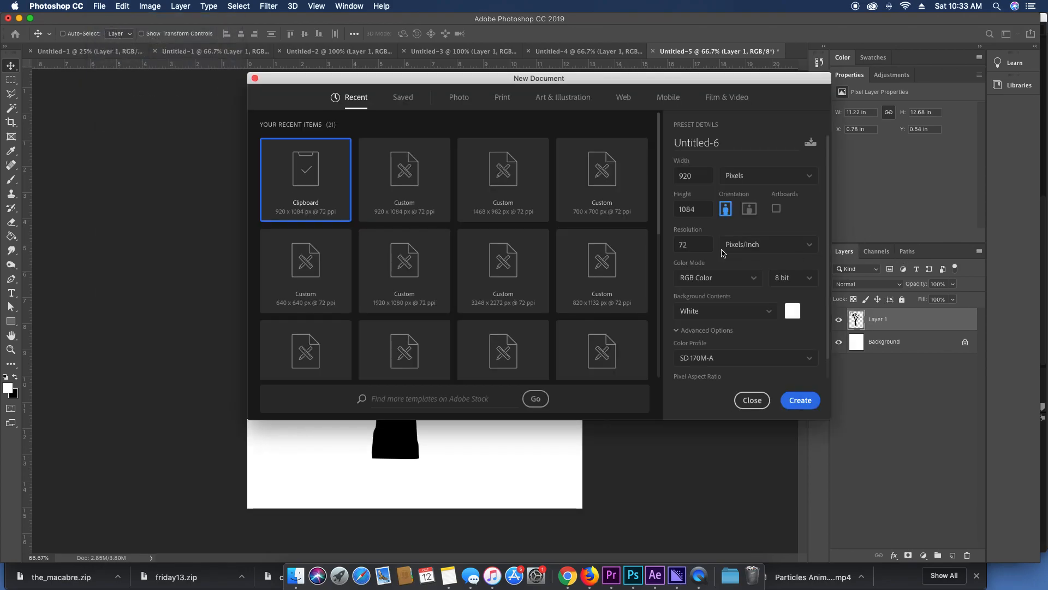
pyautogui.click(750, 182)
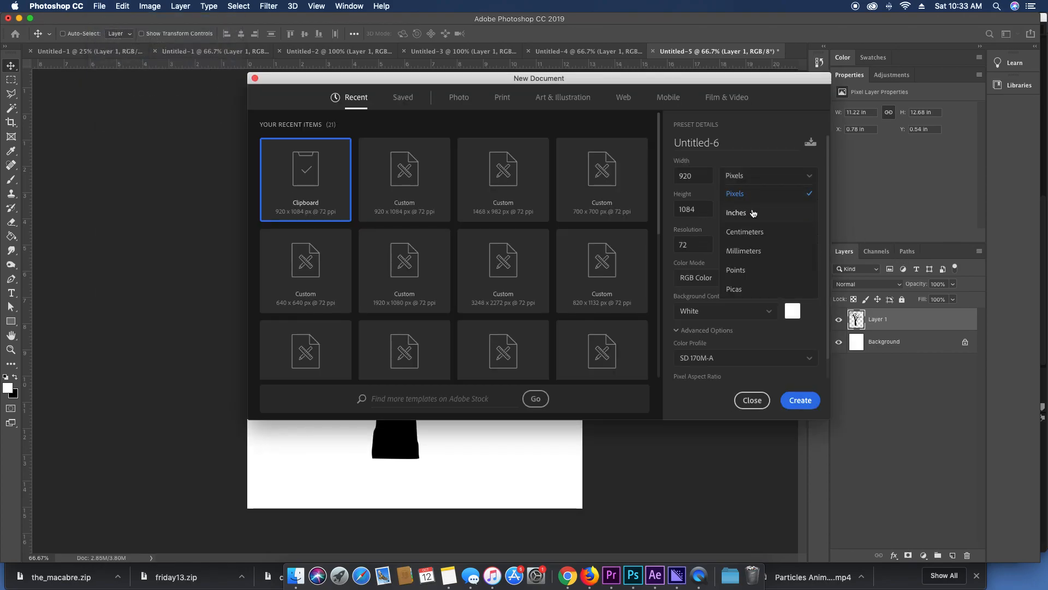
pyautogui.click(752, 212)
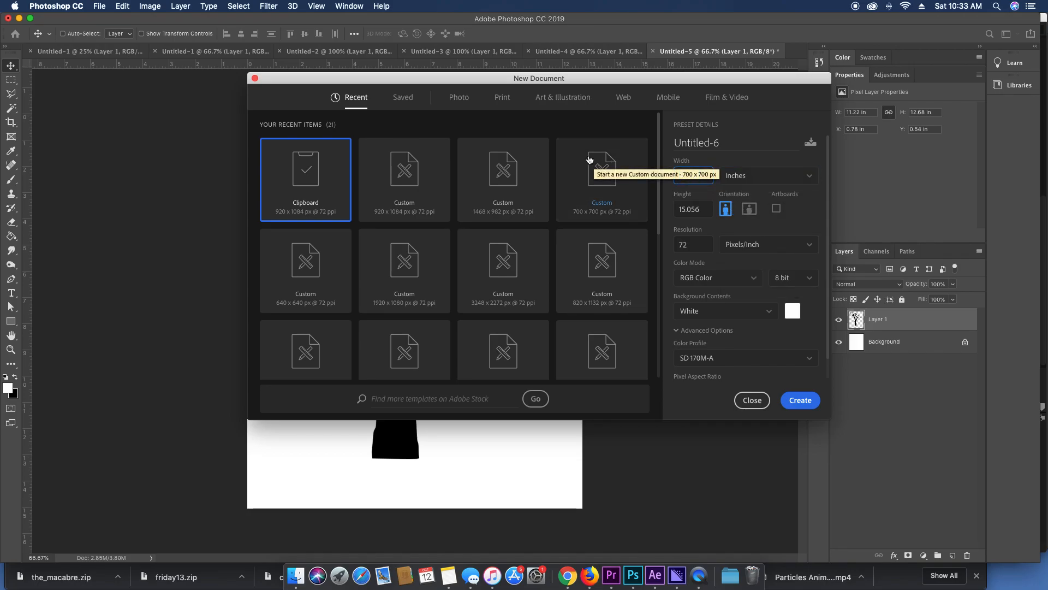
pyautogui.write('4.25')
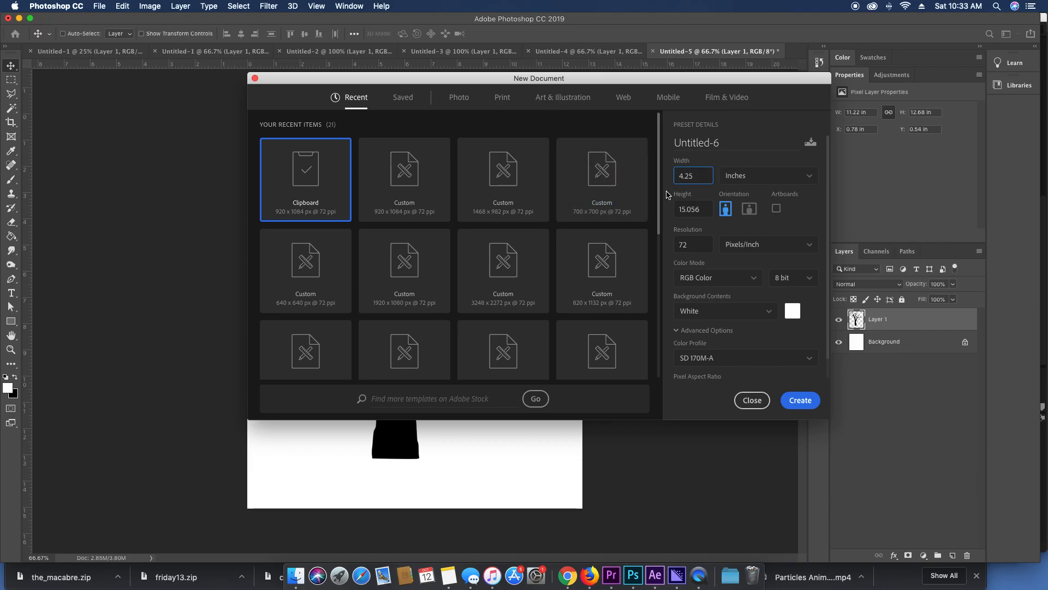
pyautogui.press('Tab')
pyautogui.write('6')
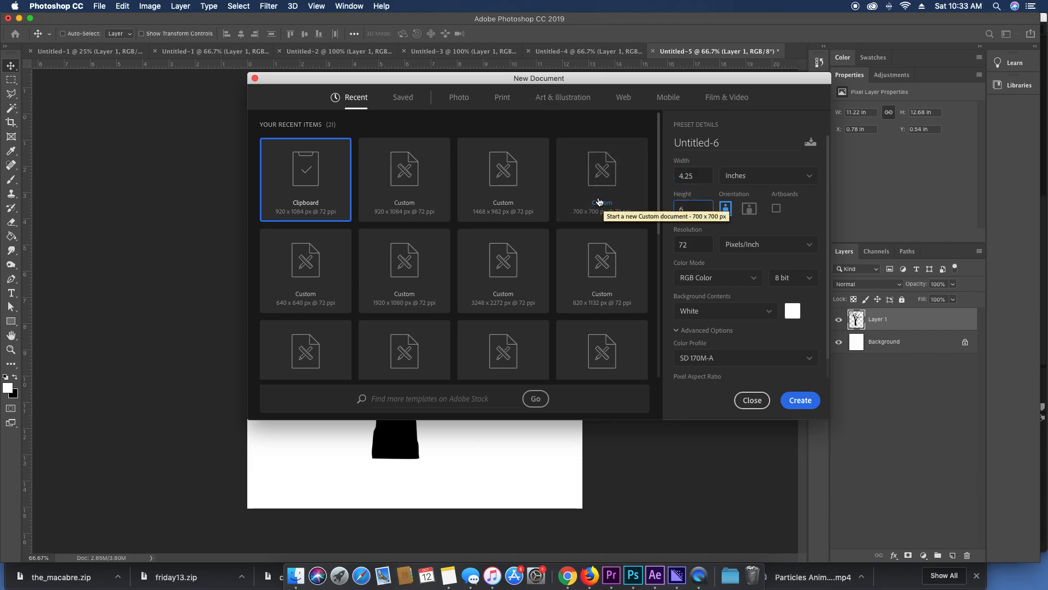
pyautogui.write('.25')
# Set the new document's resolution to 300 pixels/inch and create it.
pyautogui.press('Tab')
pyautogui.write('3')
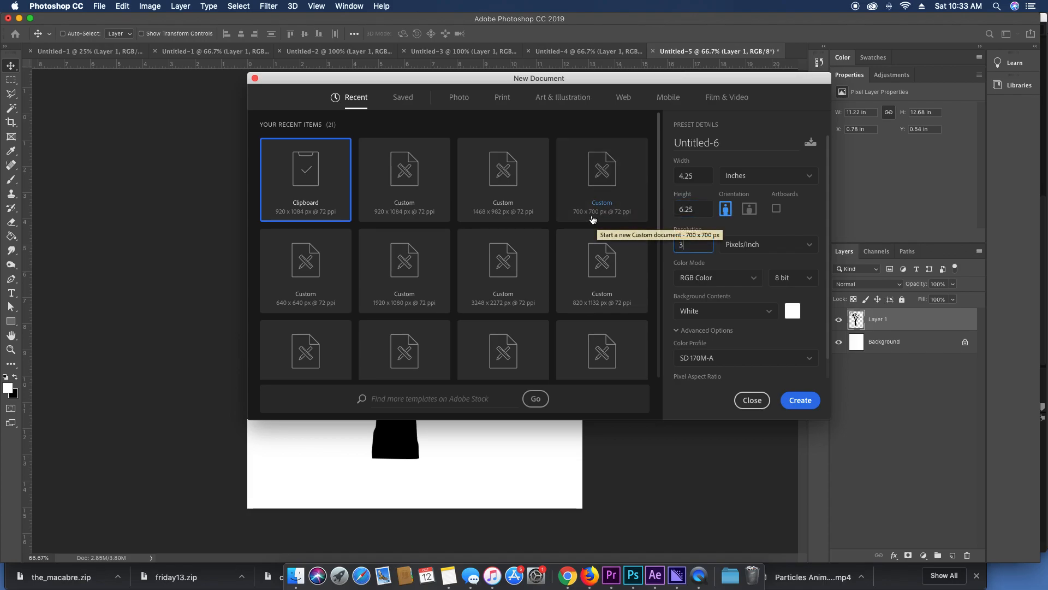
pyautogui.write('00')
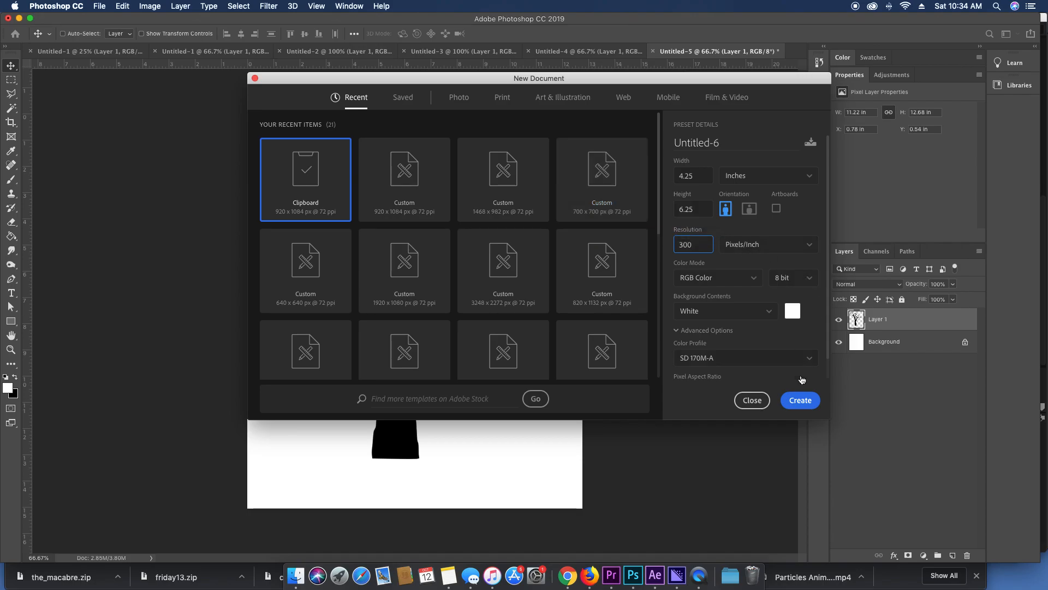
pyautogui.click(807, 401)
pyautogui.click(801, 400)
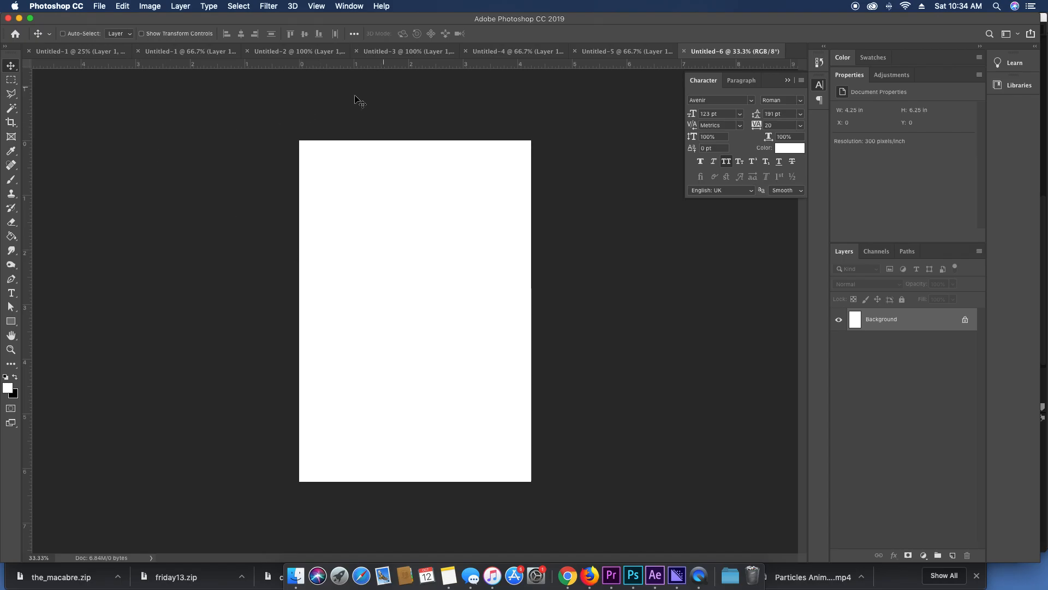
# Invert the blank white background to make it black.
pyautogui.click(150, 6)
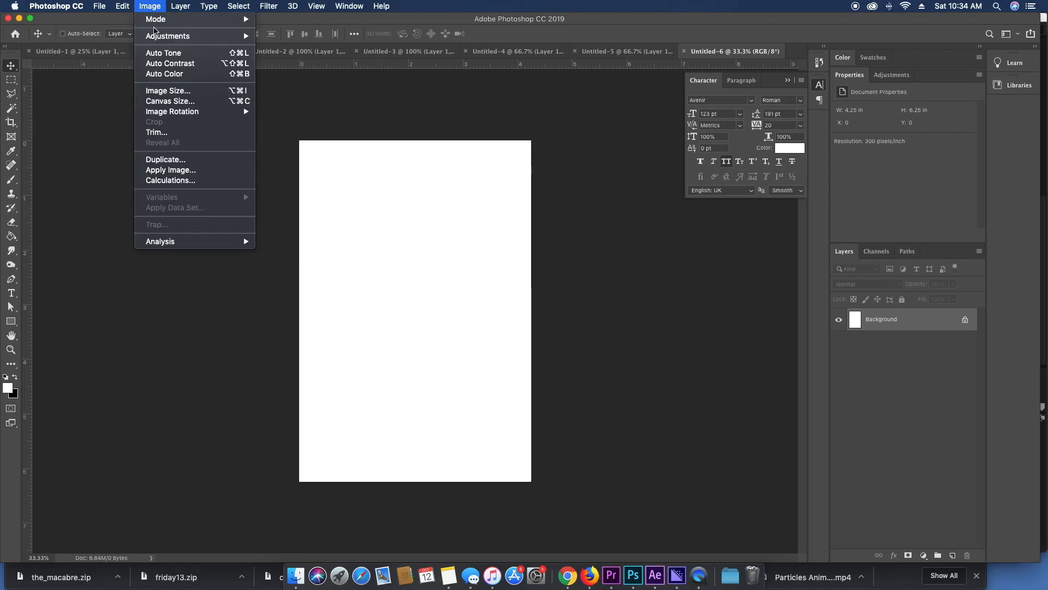
pyautogui.moveTo(171, 37)
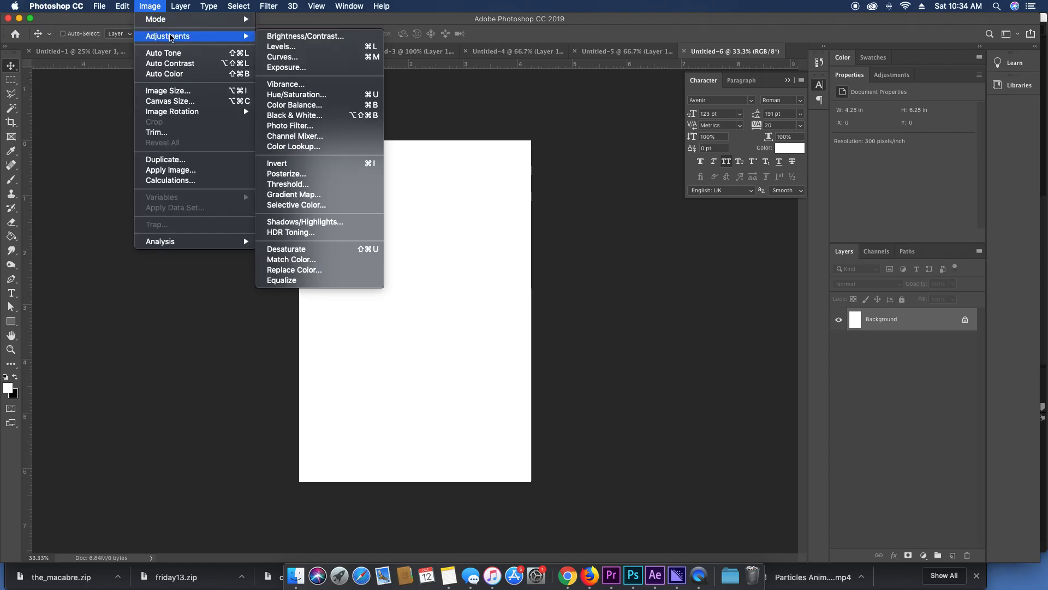
pyautogui.click(298, 167)
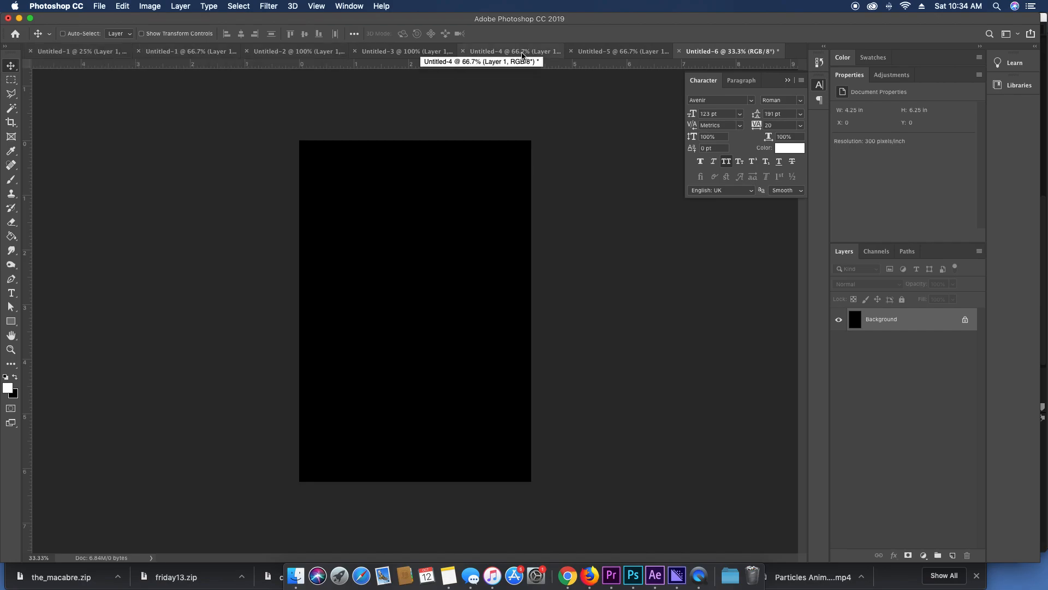
# Find the haunted house among the open images and copy it into the new black document as a layer.
pyautogui.click(241, 52)
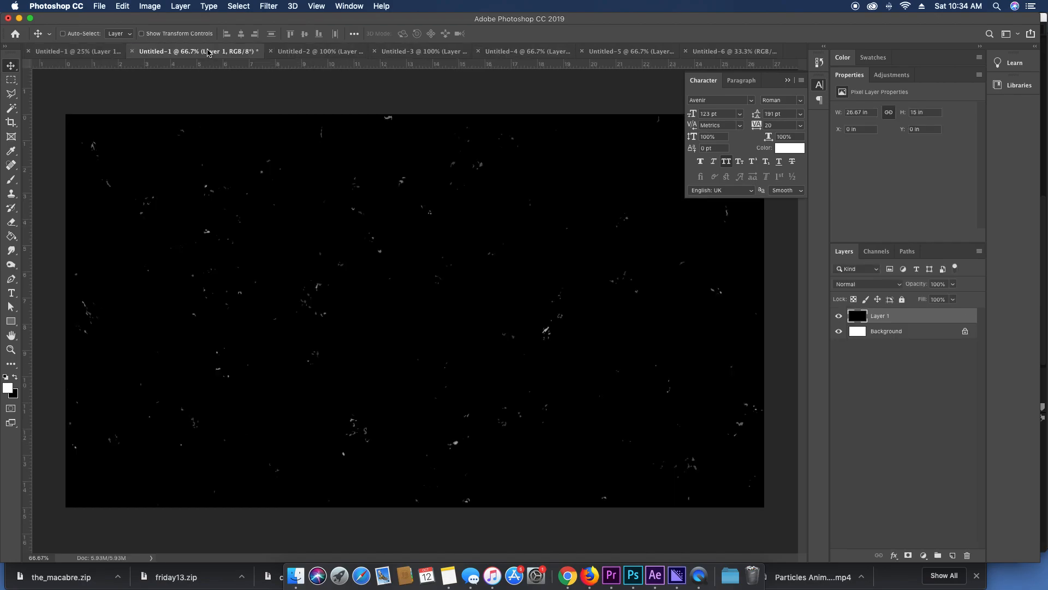
pyautogui.click(327, 52)
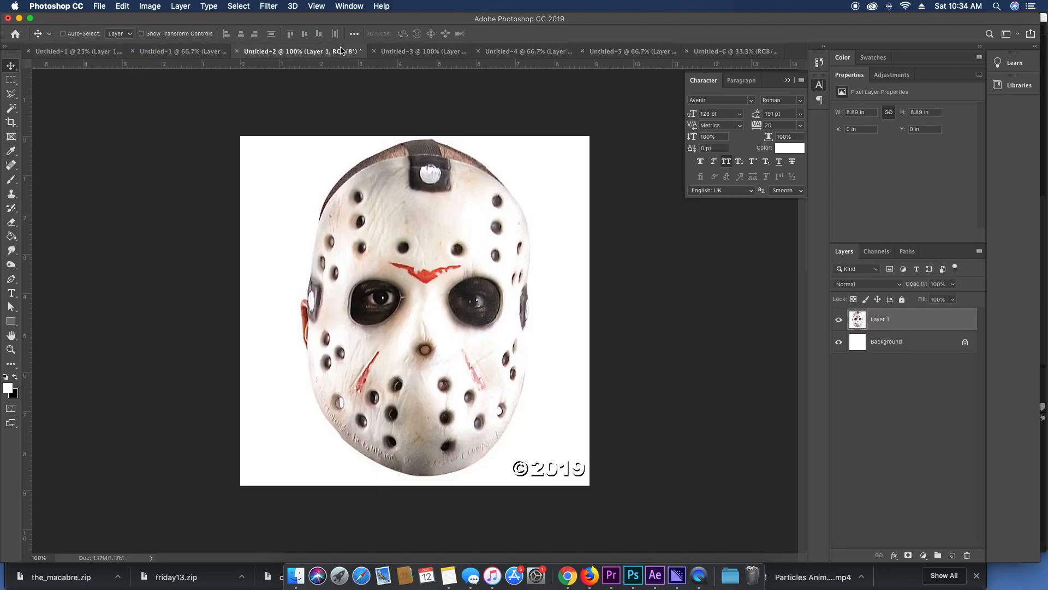
pyautogui.click(413, 54)
pyautogui.click(560, 51)
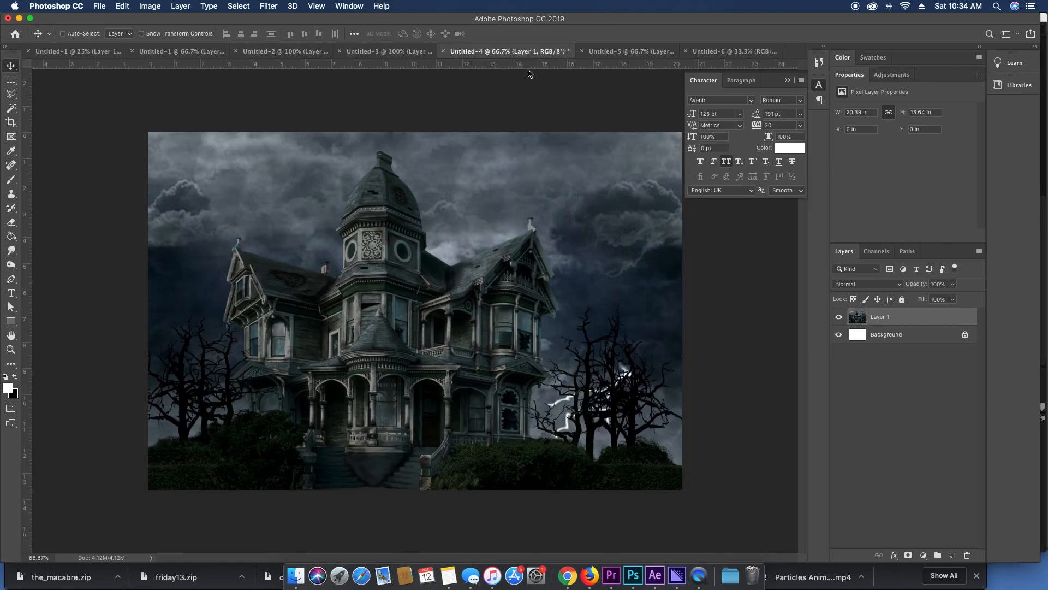
pyautogui.click(702, 52)
pyautogui.click(729, 50)
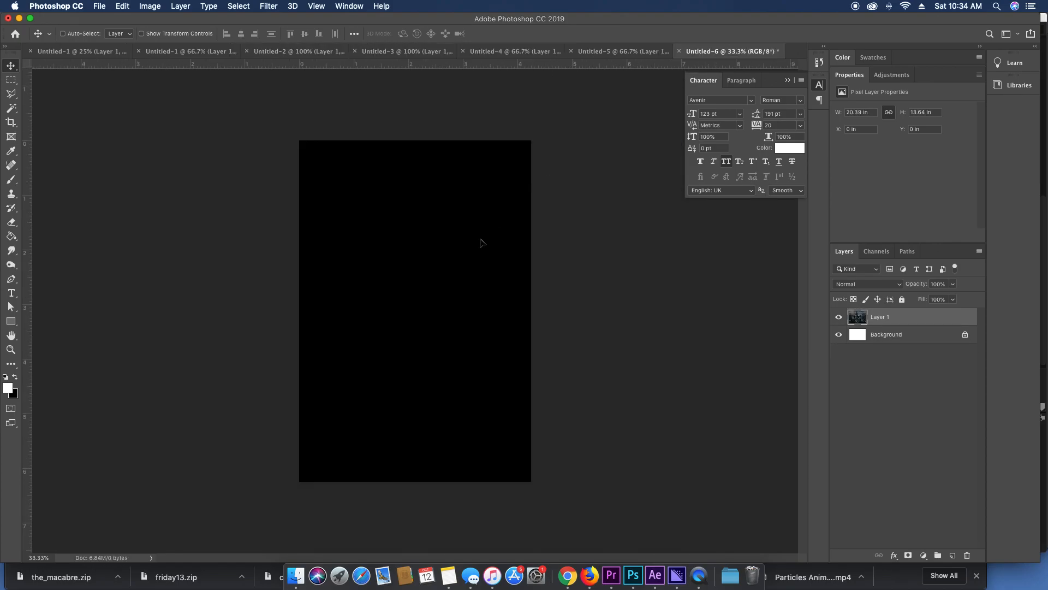
pyautogui.moveTo(469, 302)
pyautogui.mouseDown()
pyautogui.moveTo(490, 241)
pyautogui.moveTo(483, 216)
pyautogui.mouseUp()
# Position the haunted house across the upper half of the canvas, about 0.15 in above its top edge.
pyautogui.press('g')
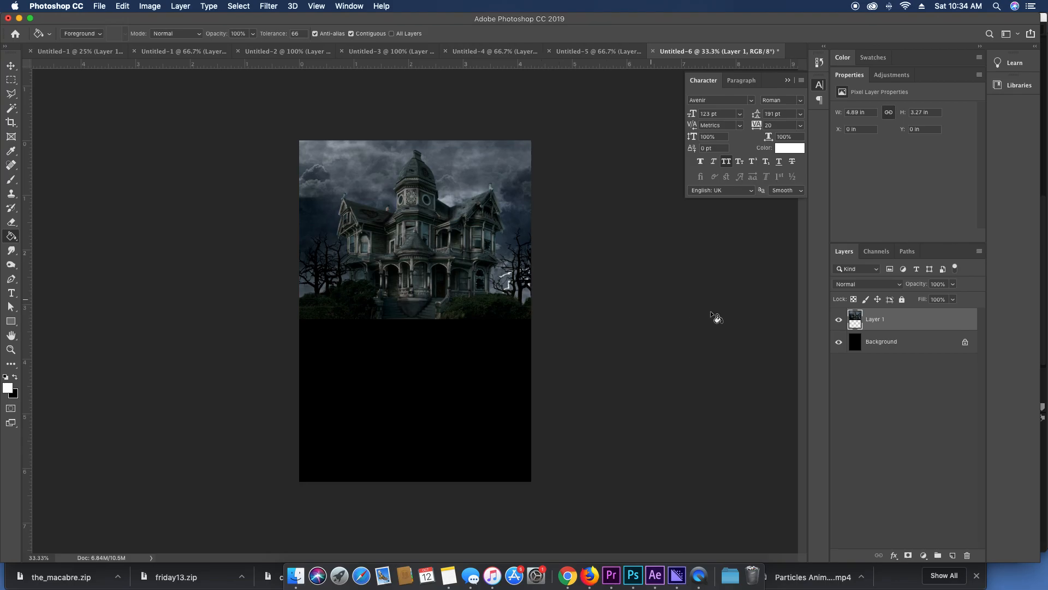
pyautogui.press('v')
pyautogui.moveTo(437, 215); pyautogui.dragTo(434, 373)
pyautogui.moveTo(451, 456); pyautogui.dragTo(450, 286)
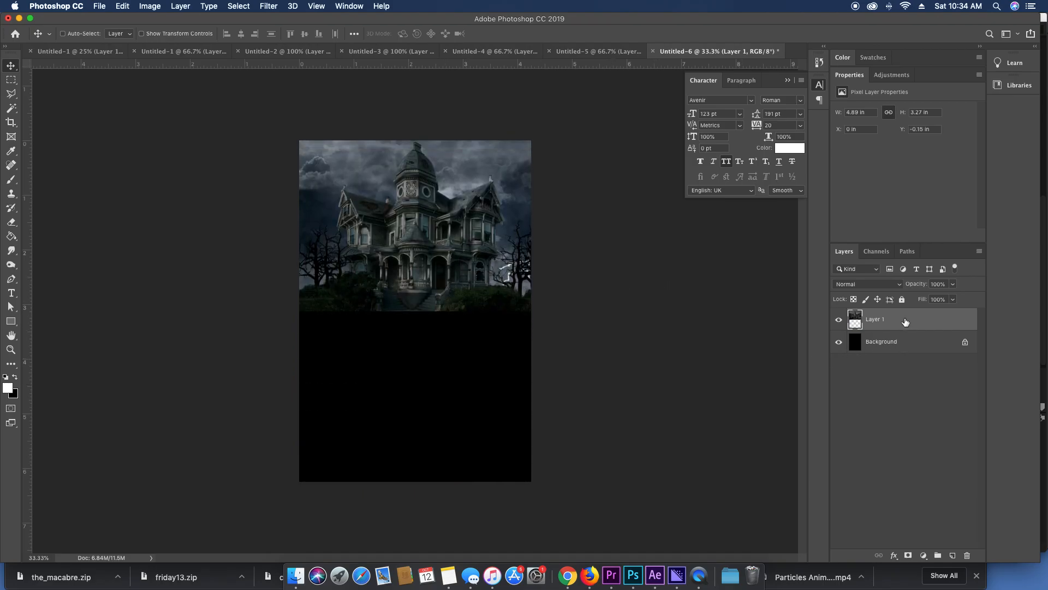
# Add a layer mask to the house layer and set up a linear black-to-transparent gradient with the Gradient tool.
pyautogui.click(907, 554)
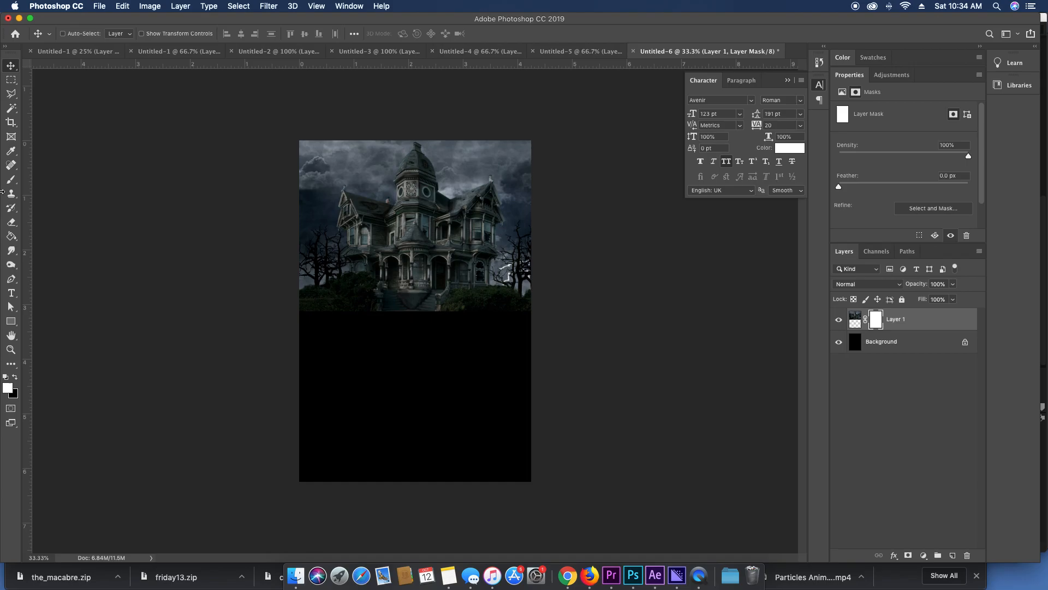
pyautogui.click(12, 321)
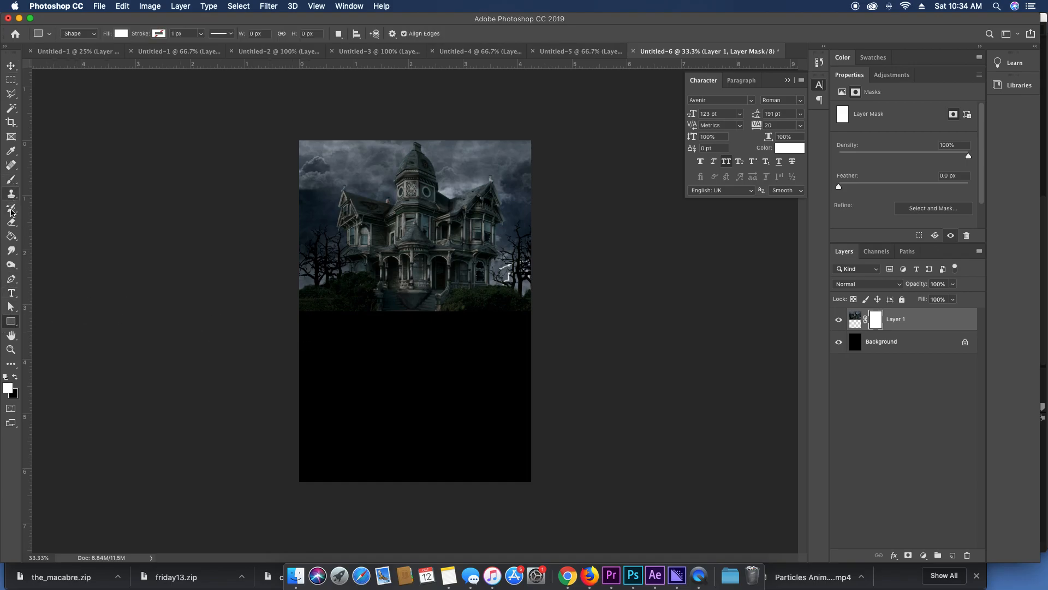
pyautogui.rightClick(11, 237)
pyautogui.click(55, 234)
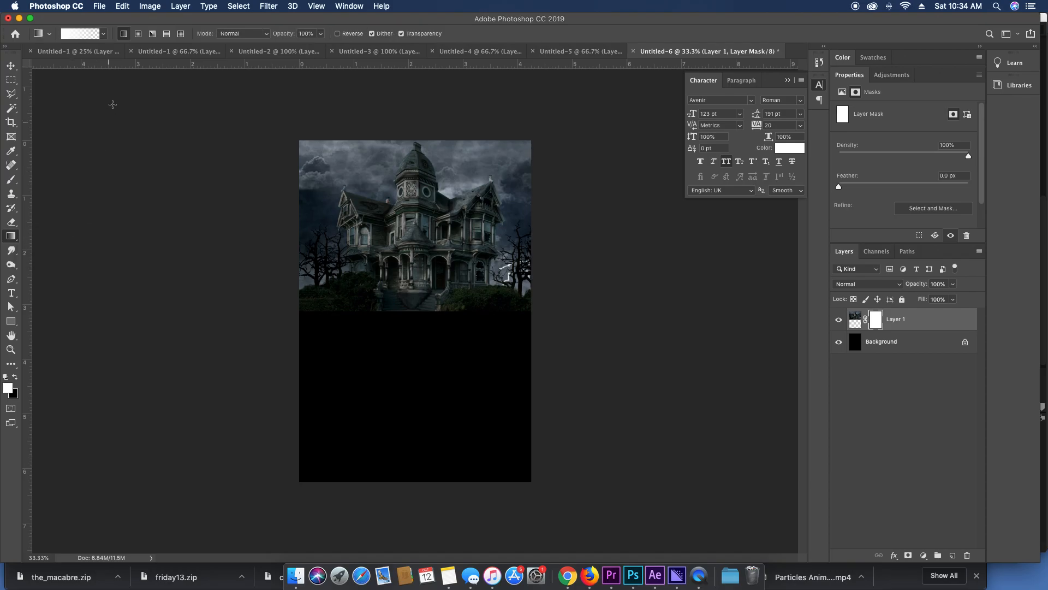
pyautogui.click(107, 35)
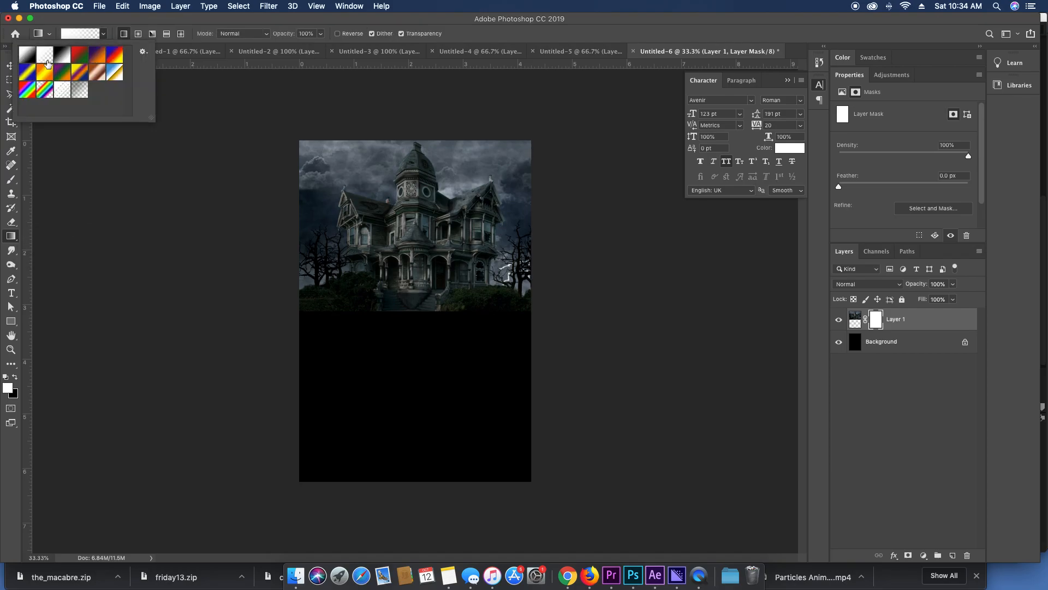
pyautogui.click(104, 35)
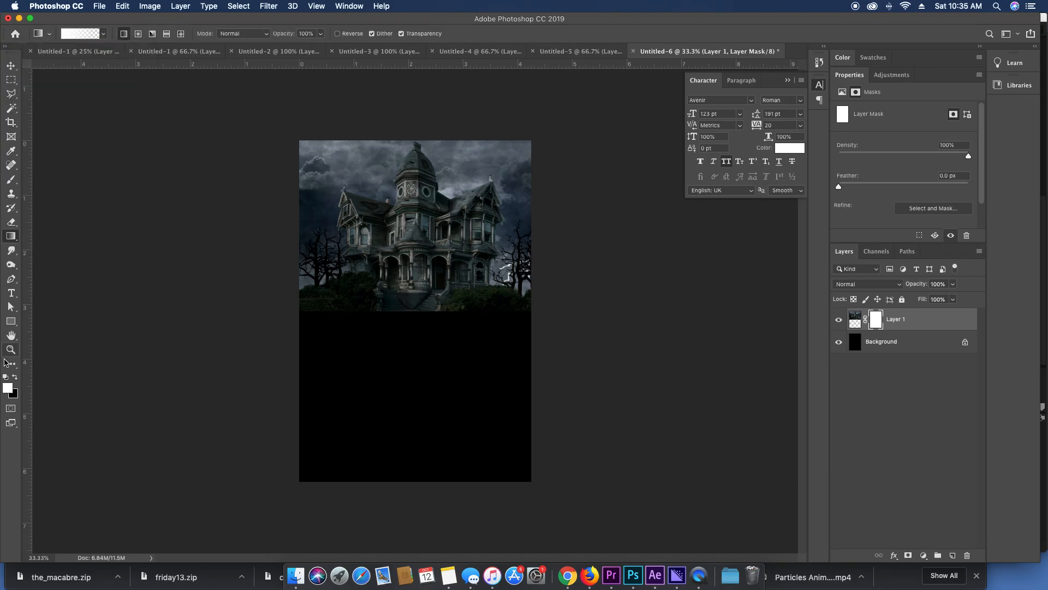
pyautogui.click(15, 377)
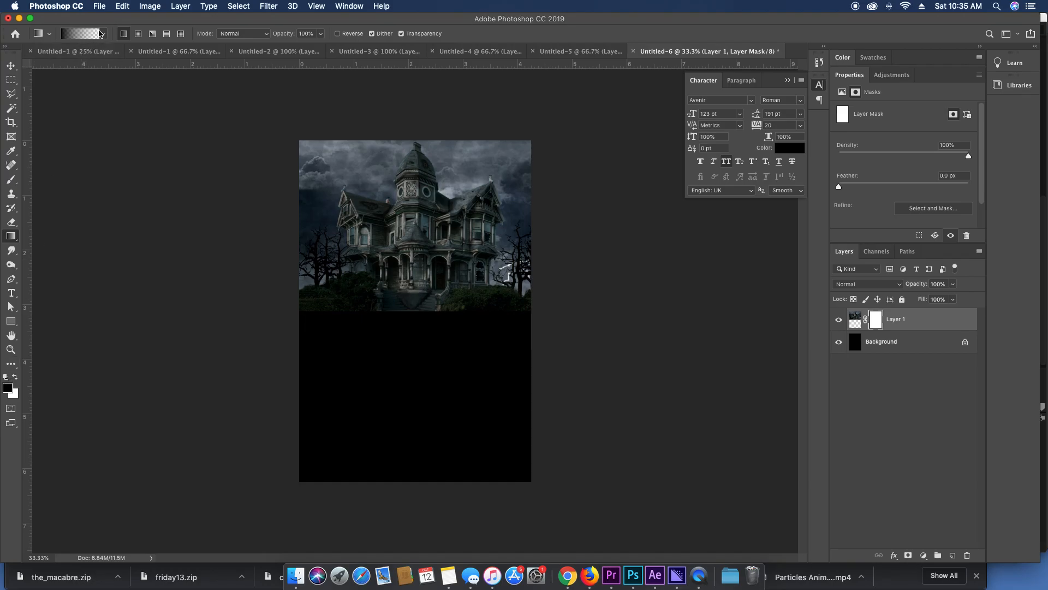
pyautogui.click(94, 35)
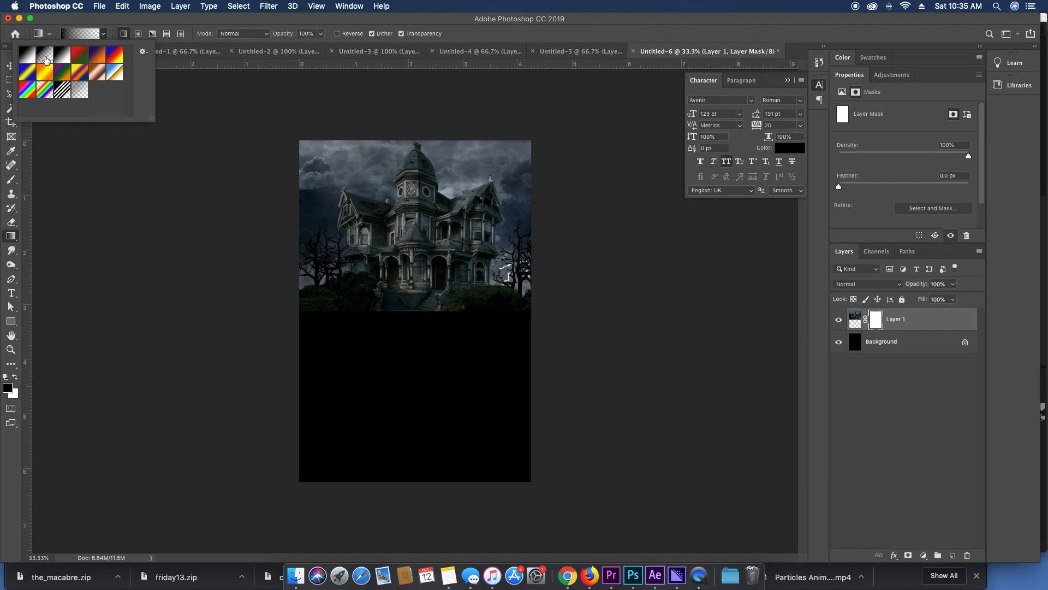
pyautogui.click(103, 34)
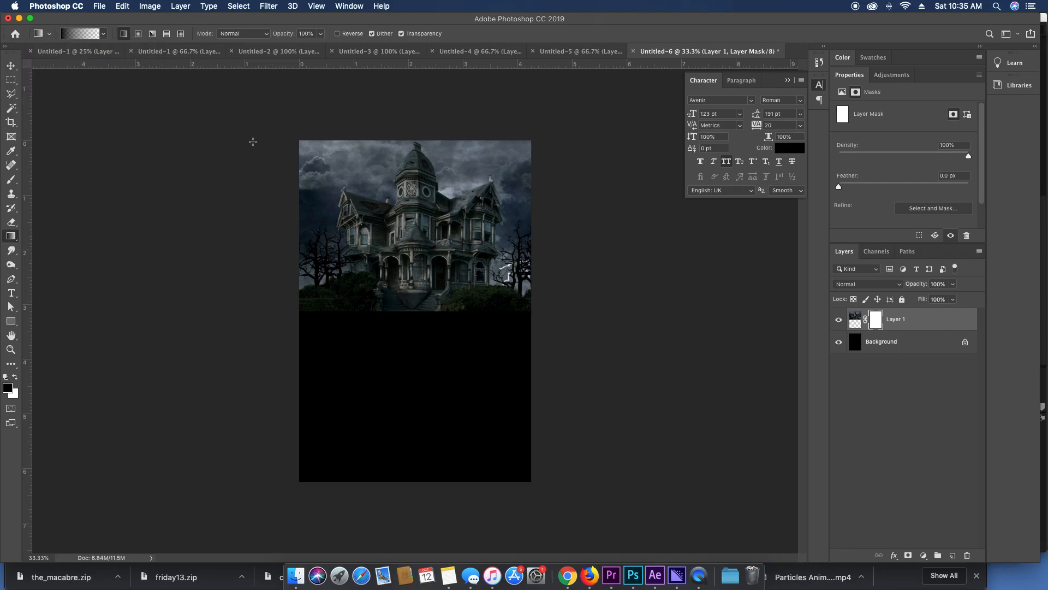
# Draw upward gradients on the layer mask from the black area into the house to fade its lower edge into the background.
pyautogui.moveTo(408, 363); pyautogui.dragTo(406, 241)
pyautogui.moveTo(396, 376); pyautogui.dragTo(410, 233)
pyautogui.moveTo(414, 404); pyautogui.dragTo(421, 262)
pyautogui.press('v')
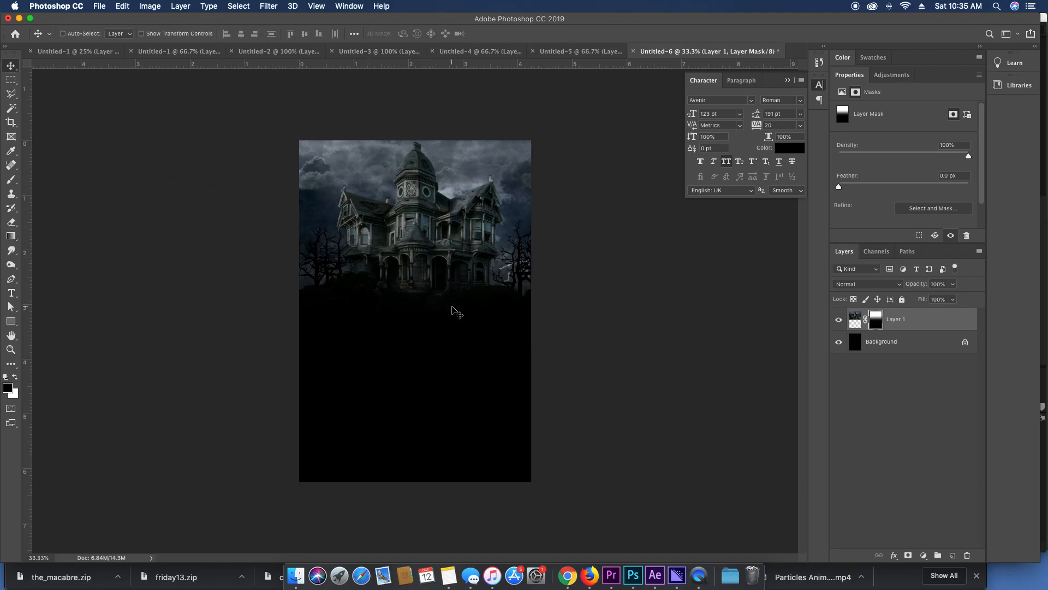
# Convert the Background into a regular layer and give it a dark navy Color Overlay, #030e24.
pyautogui.doubleClick(925, 343)
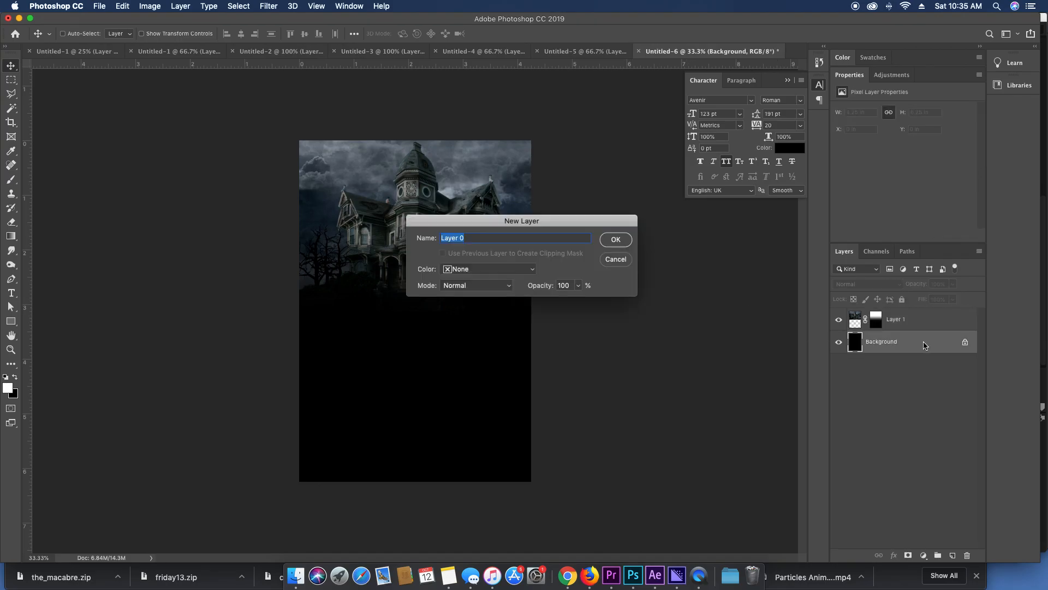
pyautogui.click(629, 241)
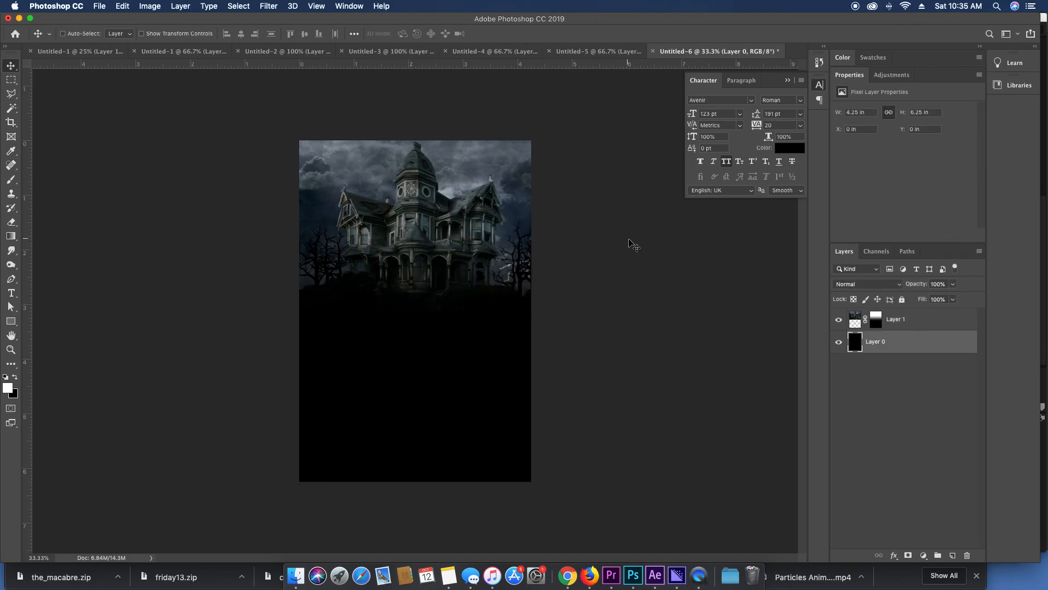
pyautogui.doubleClick(915, 341)
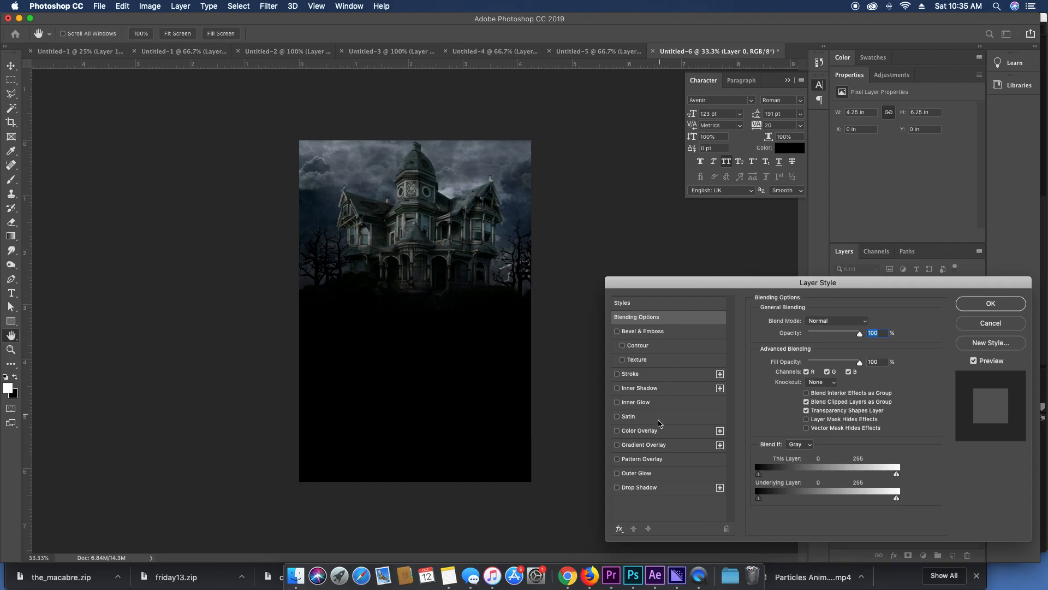
pyautogui.click(655, 431)
pyautogui.click(865, 323)
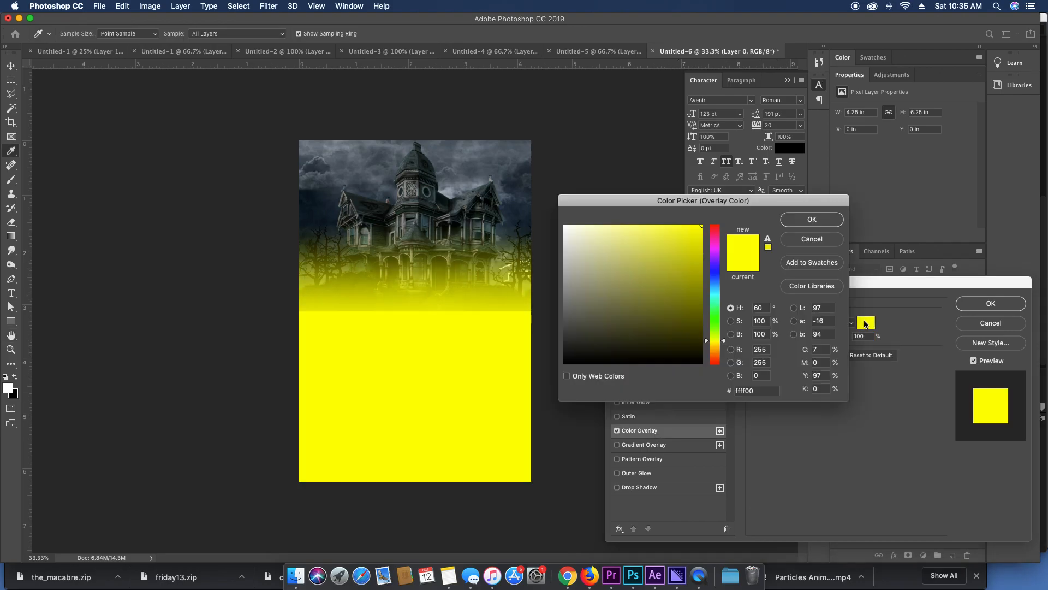
pyautogui.click(712, 277)
pyautogui.moveTo(676, 292)
pyautogui.mouseDown()
pyautogui.moveTo(653, 325)
pyautogui.moveTo(663, 336)
pyautogui.moveTo(696, 336)
pyautogui.moveTo(681, 347)
pyautogui.moveTo(693, 345)
pyautogui.mouseUp()
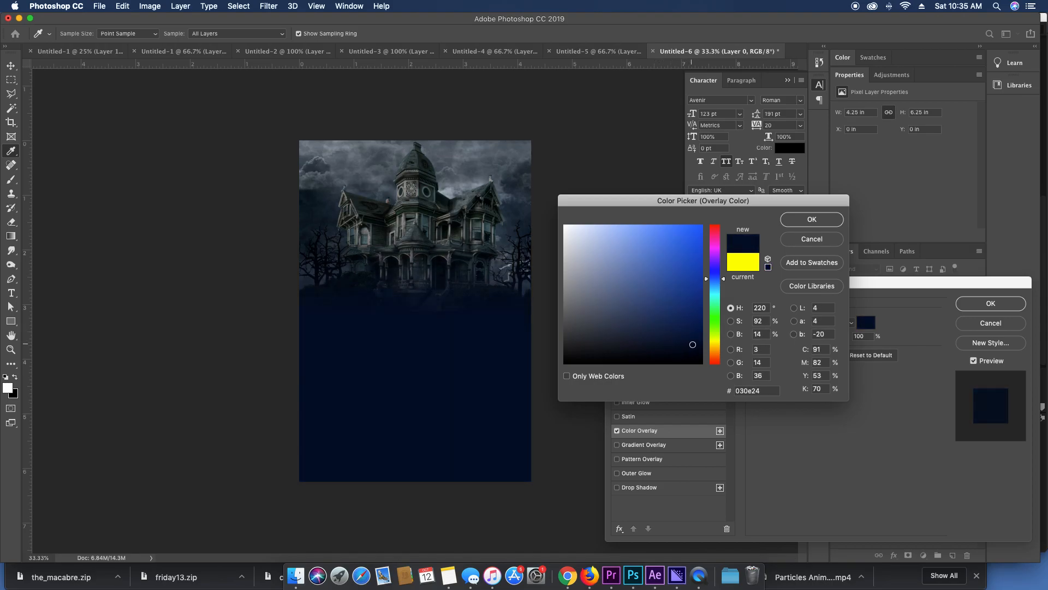
pyautogui.click(816, 219)
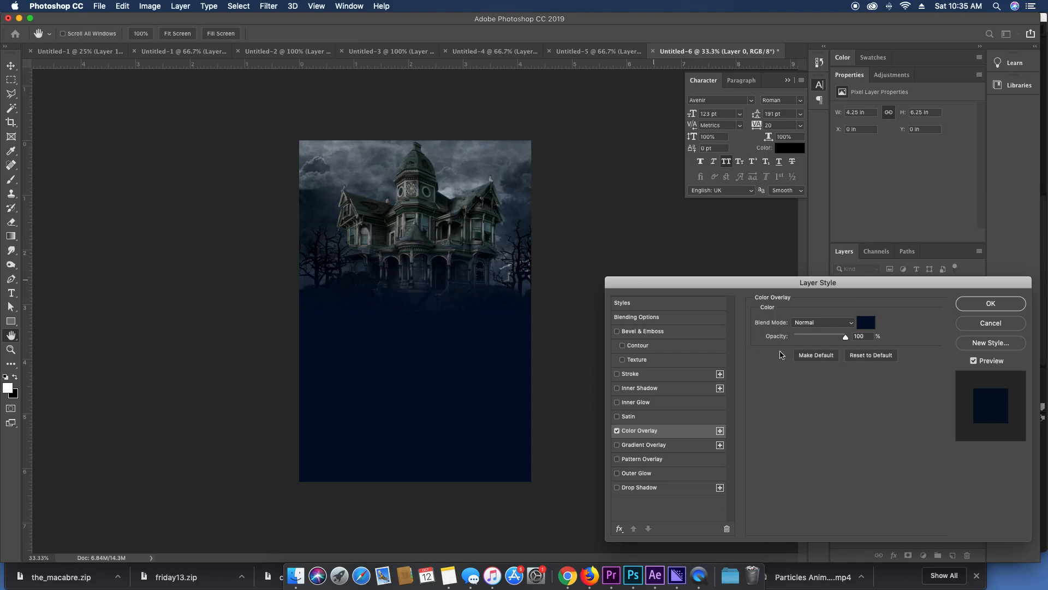
pyautogui.click(983, 303)
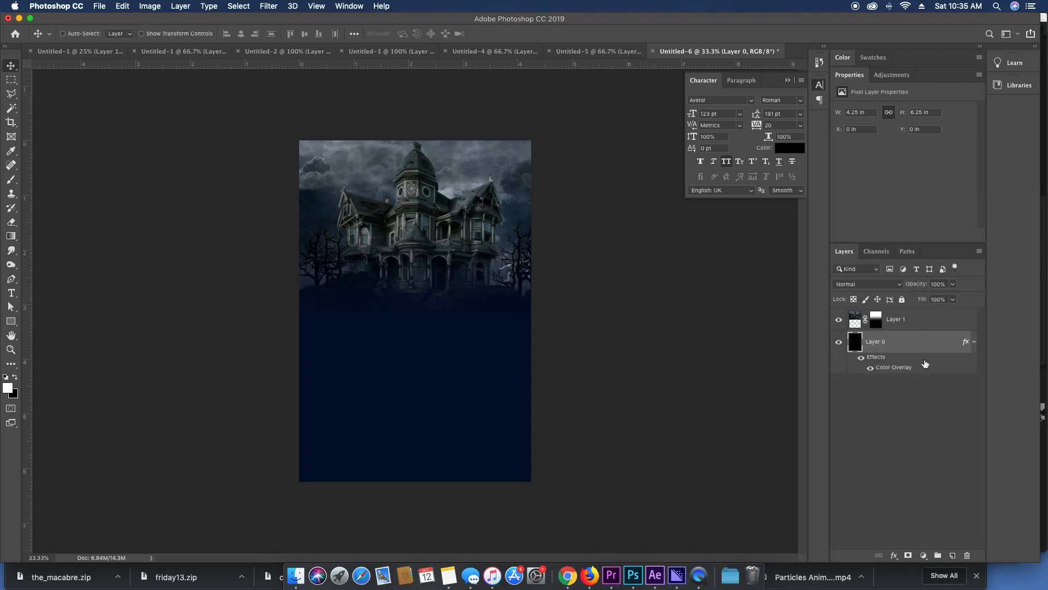
# Draw another short upward gradient on the house layer's mask to blend its lower edge into the navy background.
pyautogui.click(877, 324)
pyautogui.press('g')
pyautogui.moveTo(435, 327); pyautogui.dragTo(446, 285)
pyautogui.press('v')
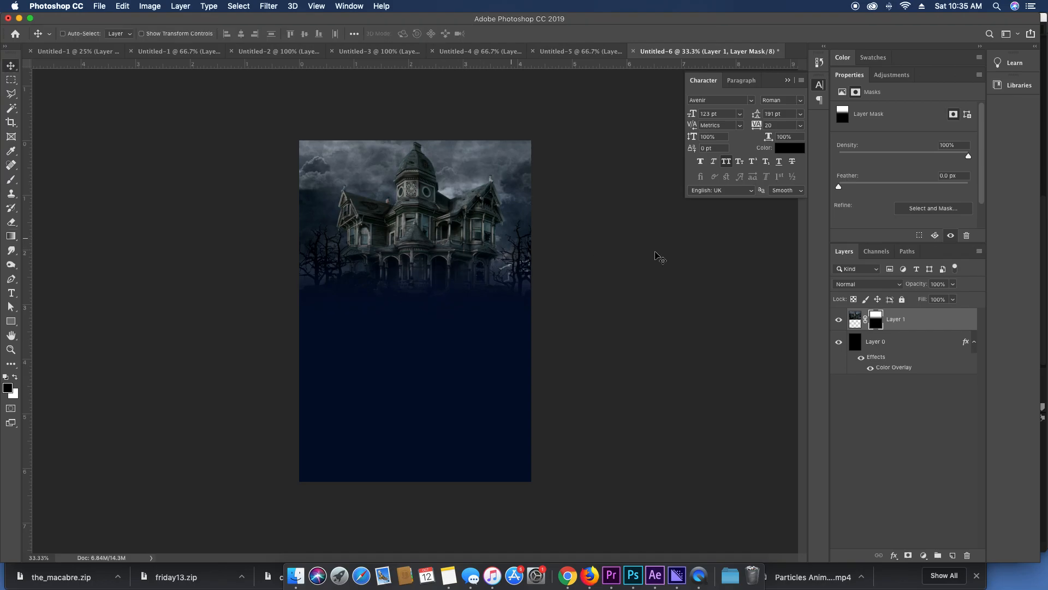
# Set the house layer's blend mode to Screen and compare the image with and without the change.
pyautogui.click(858, 284)
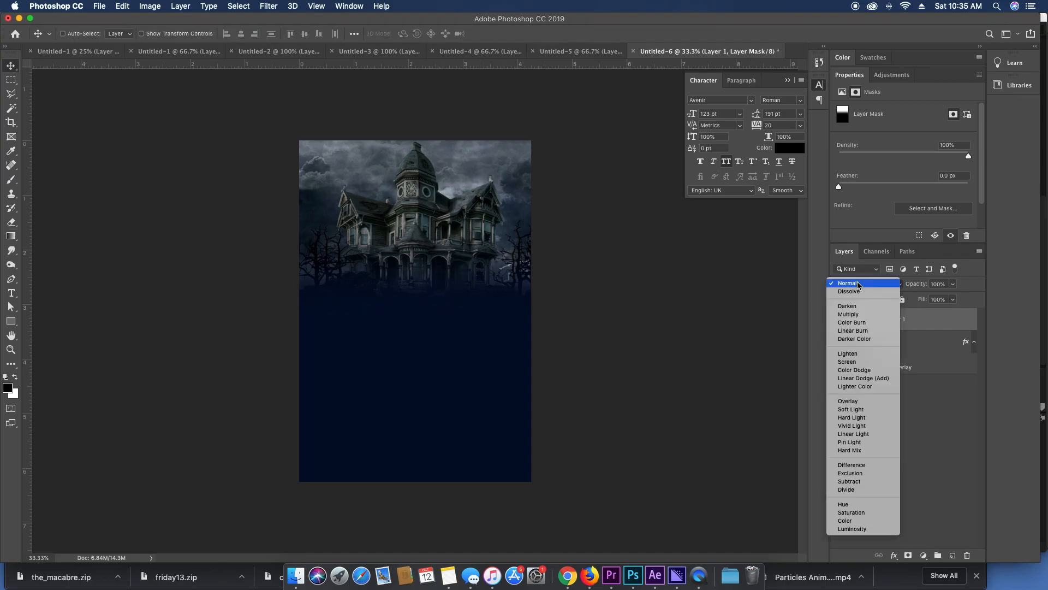
pyautogui.click(848, 362)
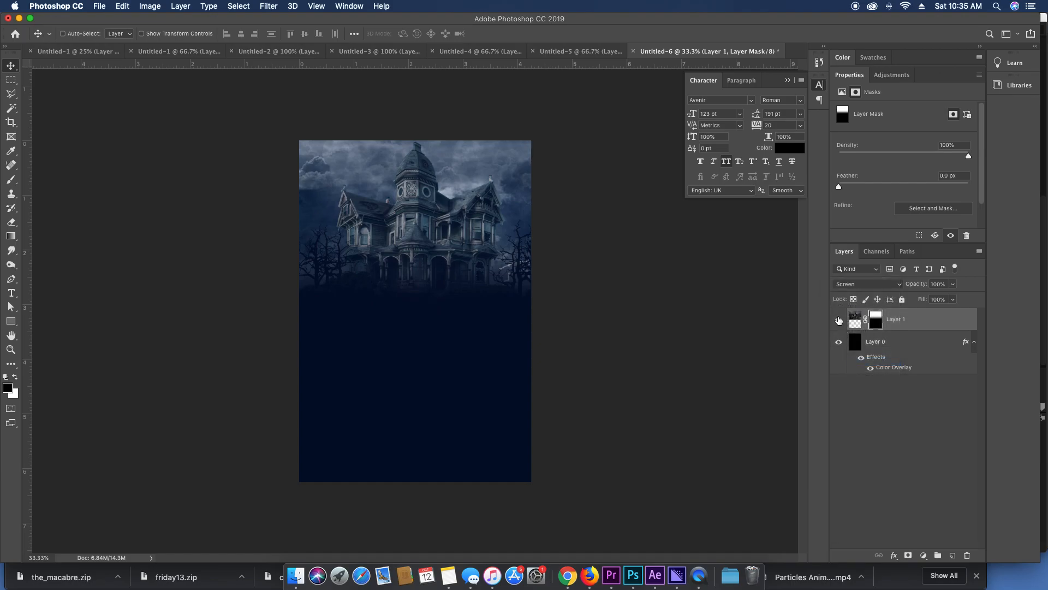
pyautogui.click(848, 287)
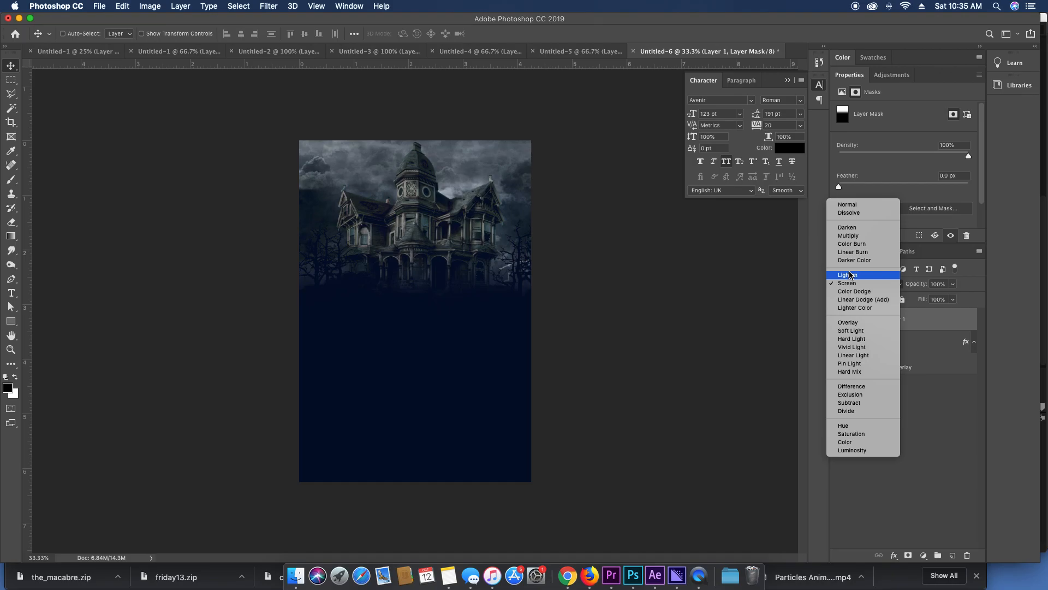
pyautogui.click(848, 284)
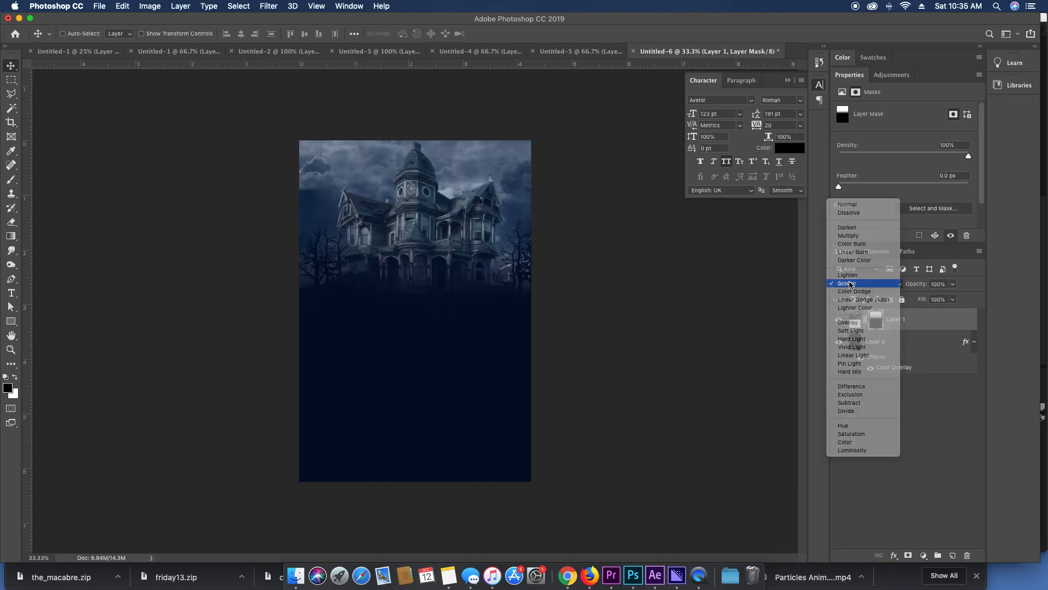
pyautogui.press('super+z')
pyautogui.press('super+z')
pyautogui.press('super+z')
pyautogui.press('super+z')
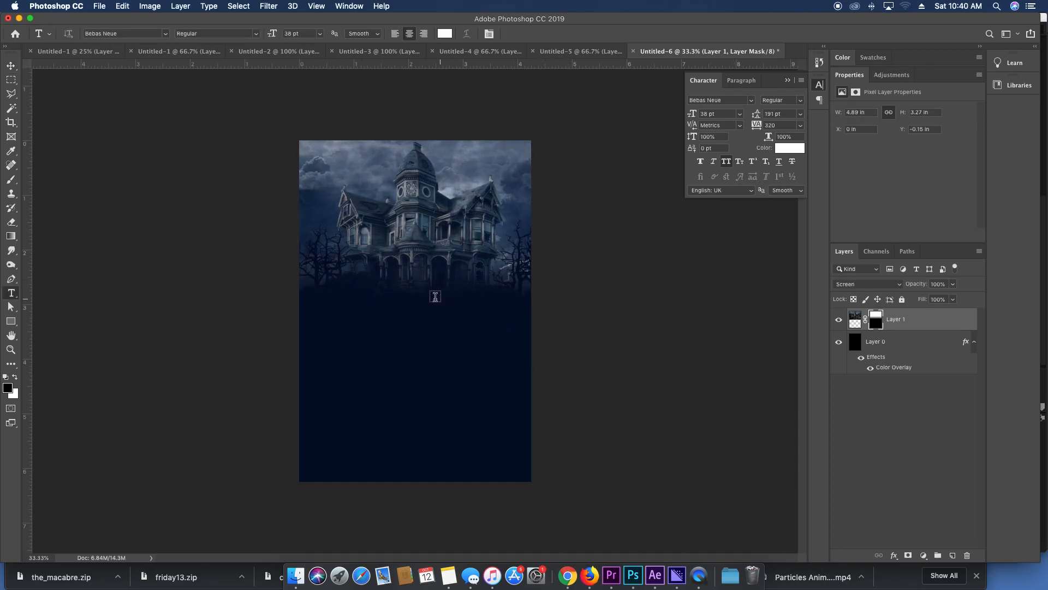
pyautogui.click(425, 301)
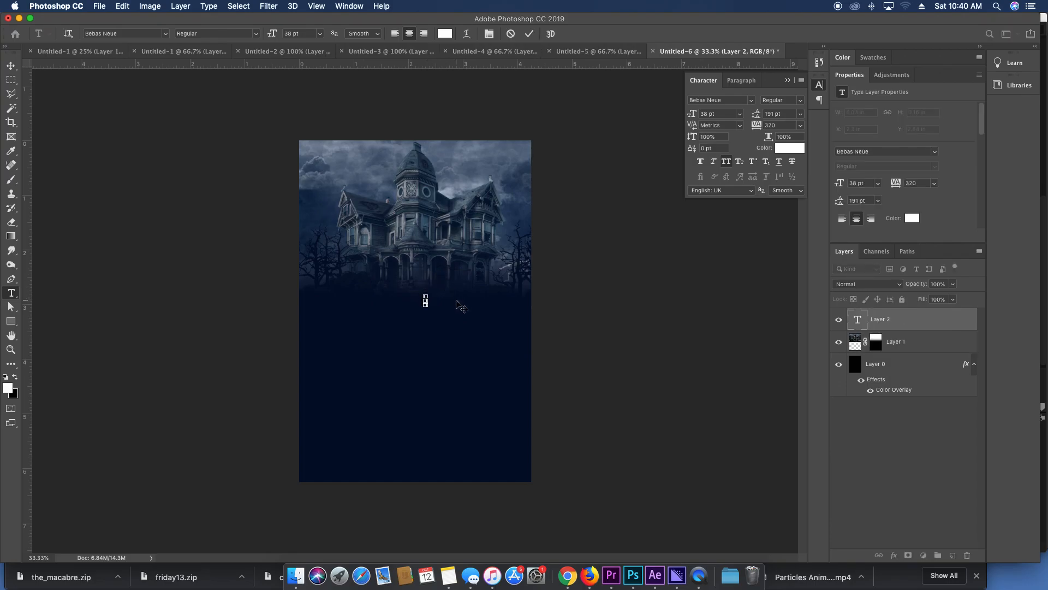
pyautogui.click(936, 329)
pyautogui.press('v')
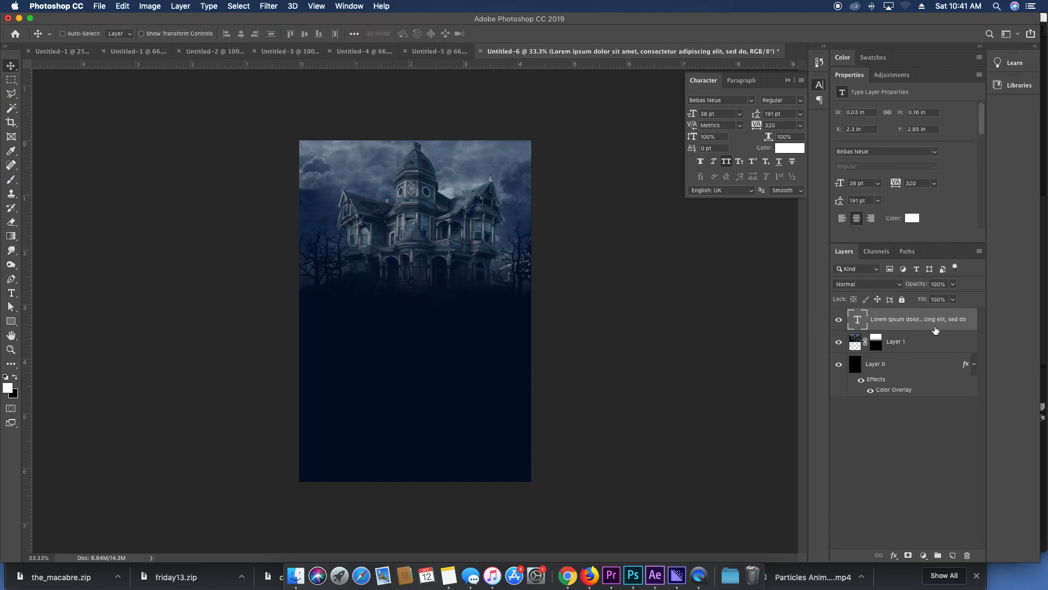
pyautogui.press('BackSpace')
# Add a centred white Bebas Neue text line with the host's first name in possessive form at the base of the house.
pyautogui.press('t')
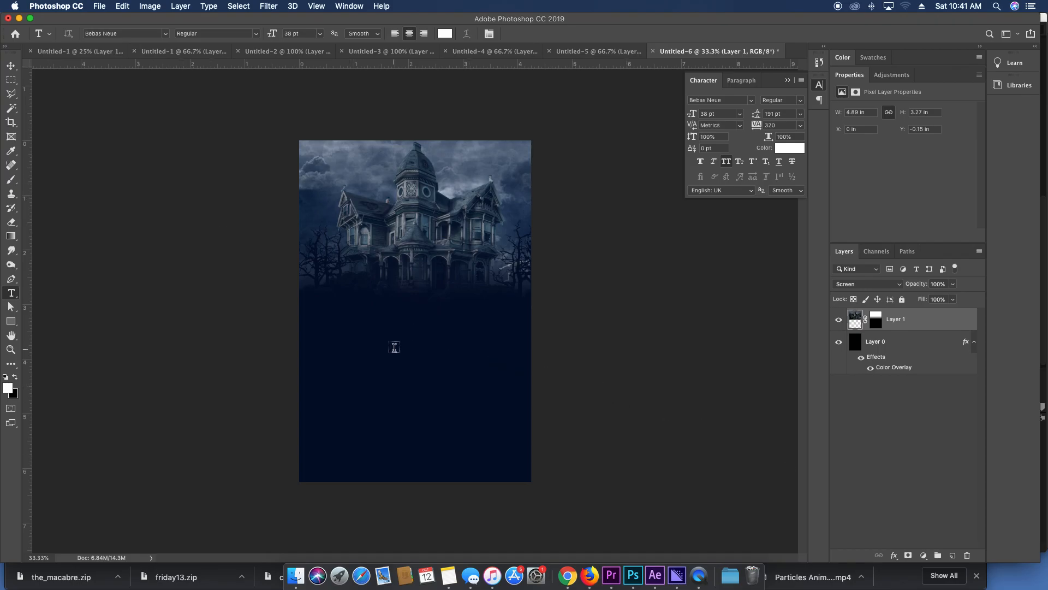
pyautogui.click(418, 301)
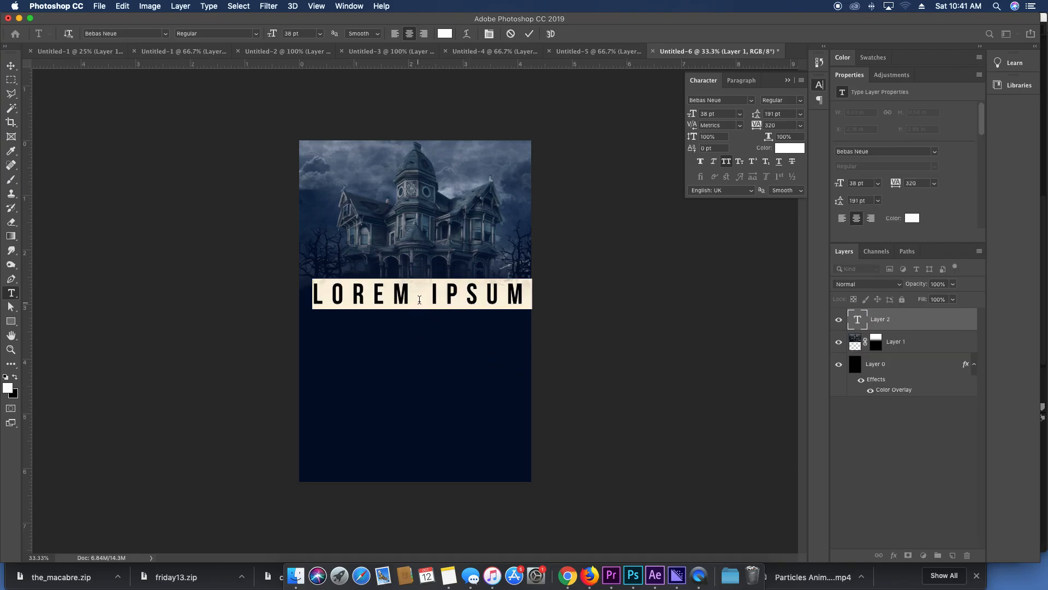
pyautogui.write("JASON'S")
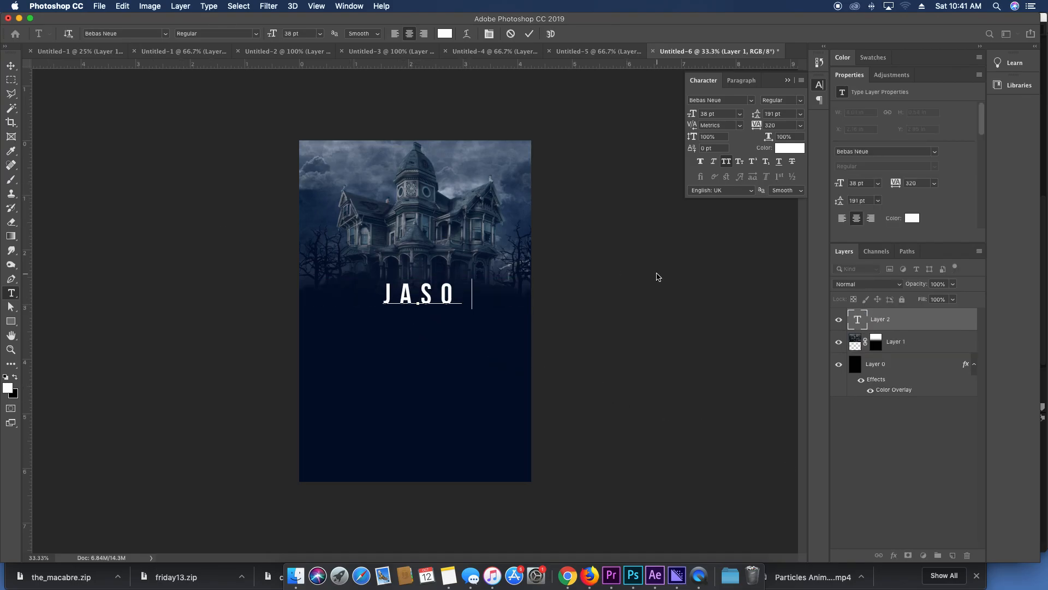
# Set the name text's size to 25 pt and centre it over the house's faded lower edge.
pyautogui.press('super+a')
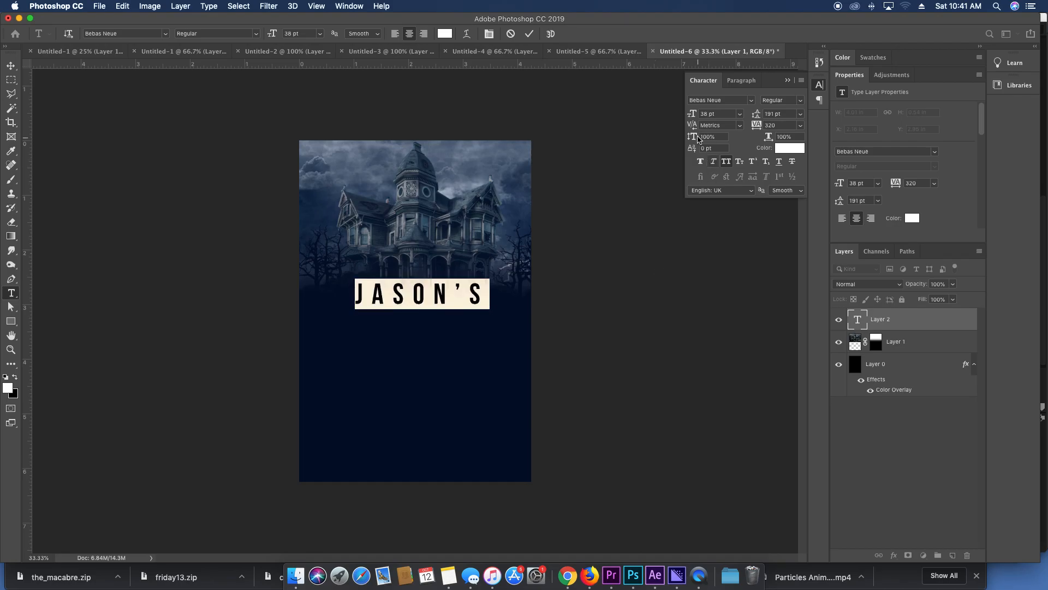
pyautogui.click(694, 103)
pyautogui.click(695, 92)
pyautogui.moveTo(693, 114); pyautogui.dragTo(686, 113)
pyautogui.moveTo(482, 327)
pyautogui.mouseDown()
pyautogui.moveTo(482, 309)
pyautogui.moveTo(481, 319)
pyautogui.mouseUp()
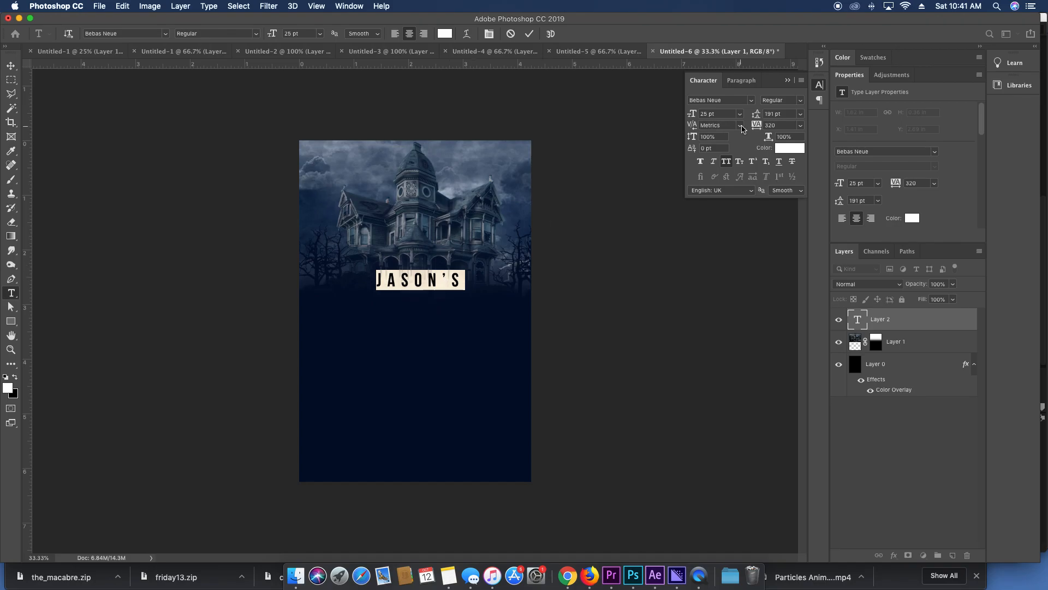
pyautogui.click(857, 318)
pyautogui.press('v')
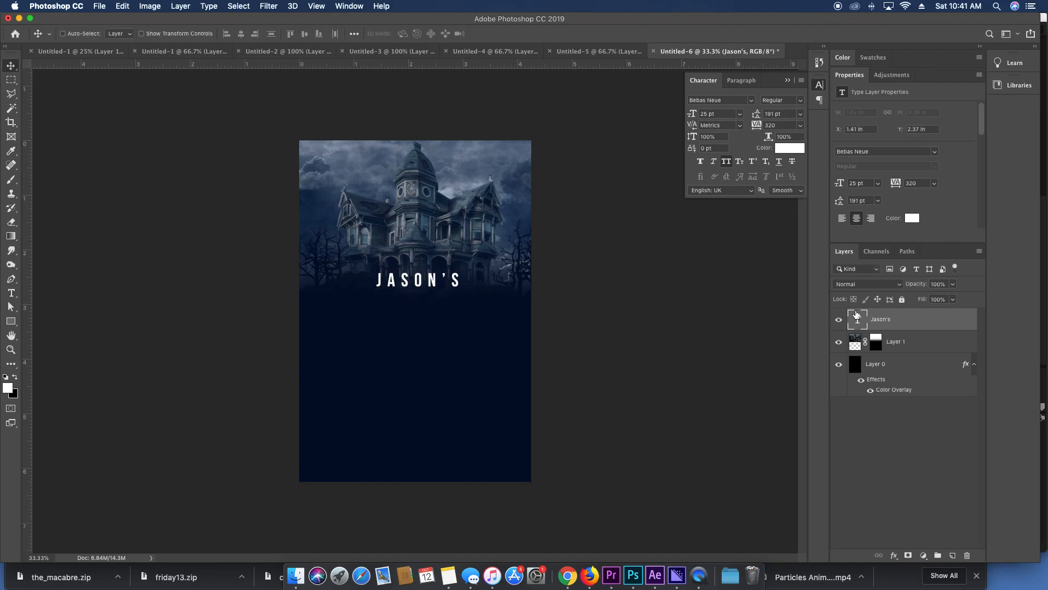
pyautogui.hotkey('shift', 'Down')
# Duplicate the name text about 0.67 in below the original and change the copy's font to The Macabre.
pyautogui.press('super+j')
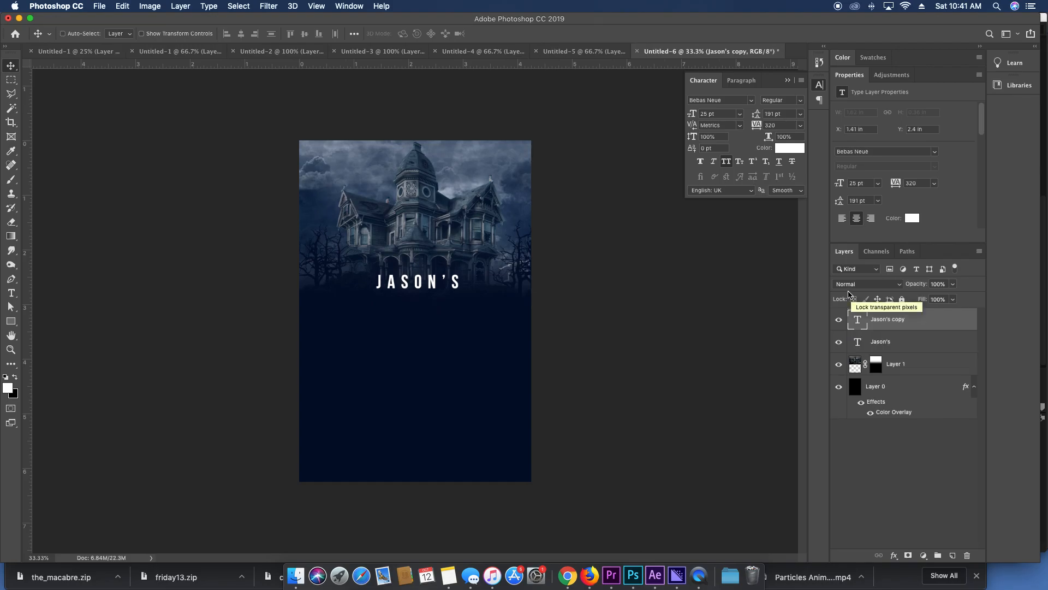
pyautogui.moveTo(414, 263); pyautogui.dragTo(415, 299)
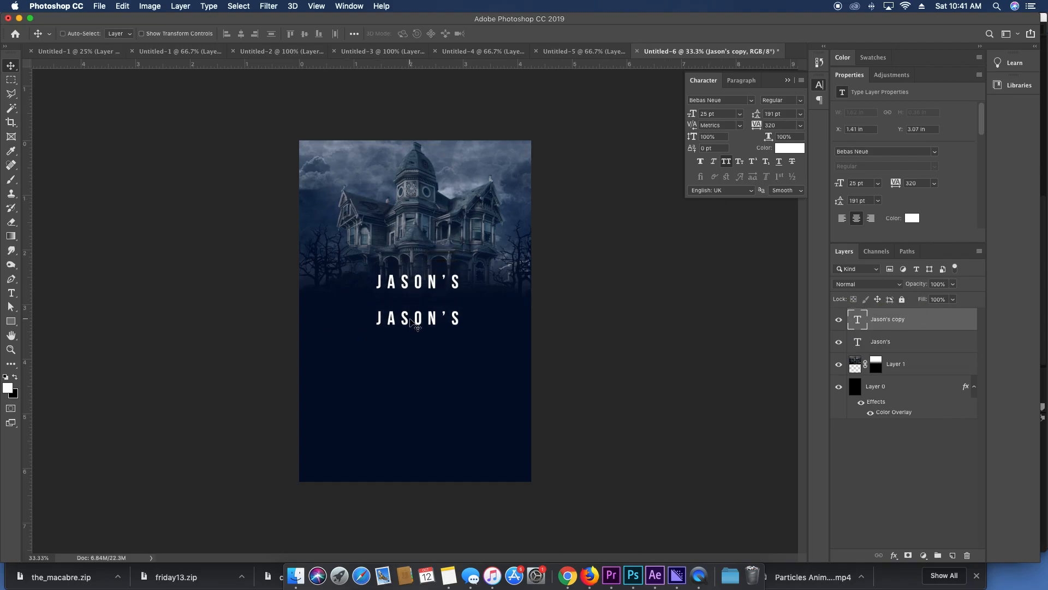
pyautogui.doubleClick(410, 317)
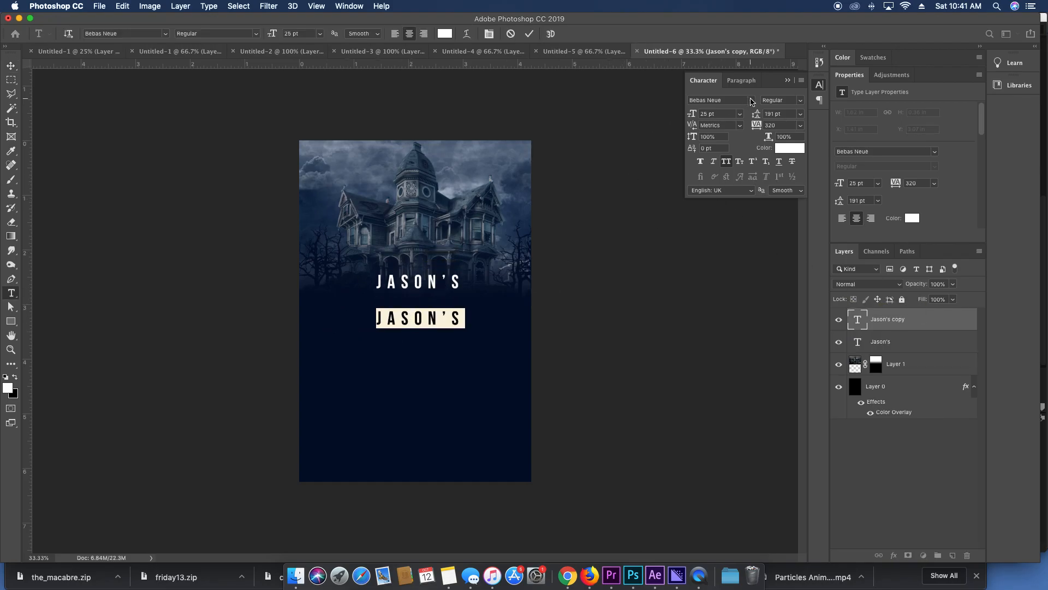
pyautogui.click(719, 101)
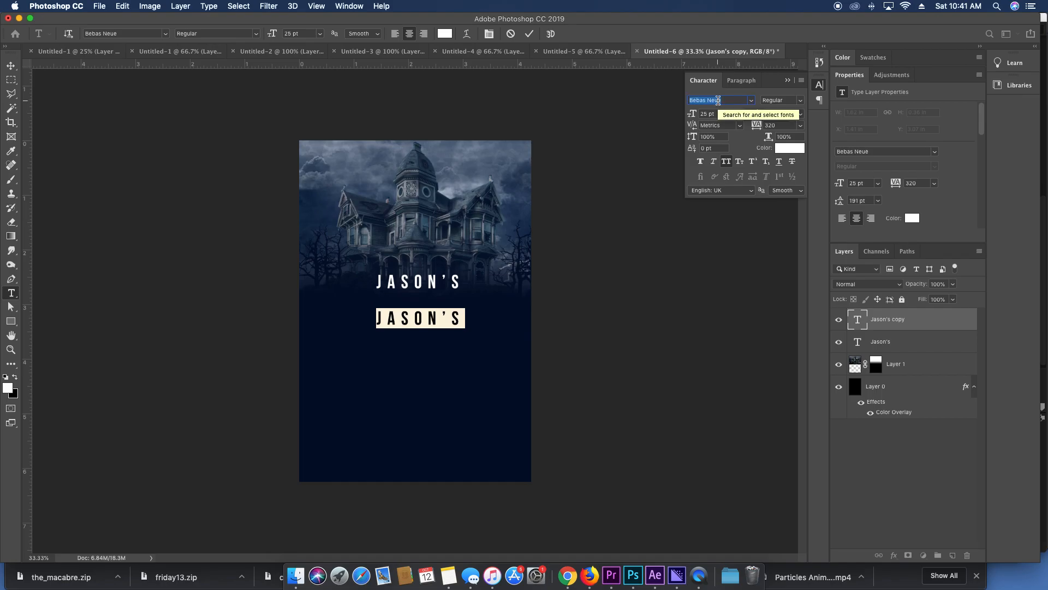
pyautogui.write('mac')
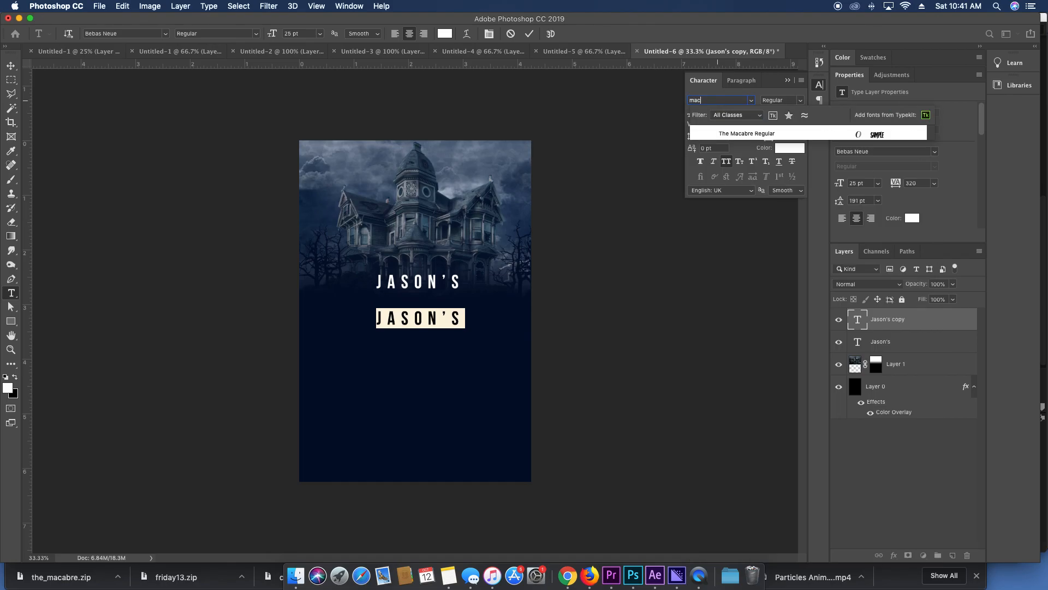
pyautogui.press('Down')
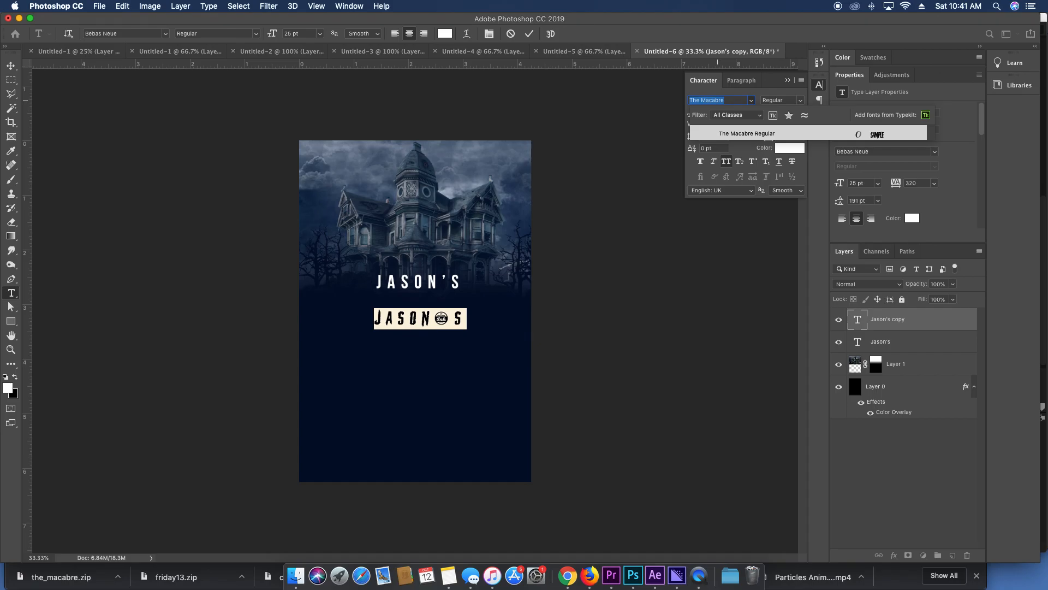
pyautogui.press('Return')
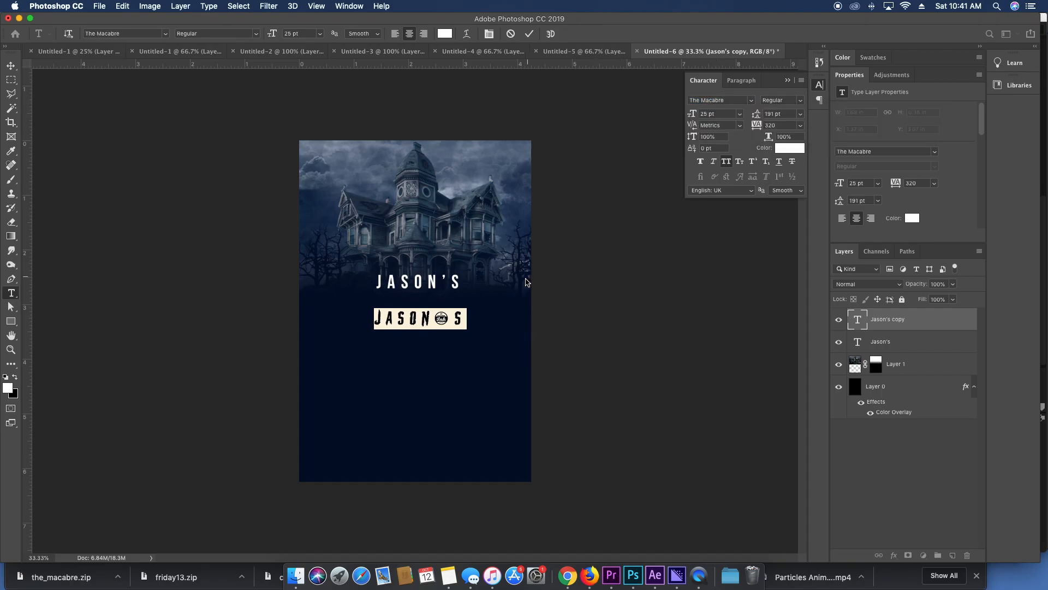
# Replace the copy's wording with HALLOWEEN at 52 pt and set its tracking to 0.
pyautogui.moveTo(692, 114); pyautogui.dragTo(705, 117)
pyautogui.write('HALLOWEEN')
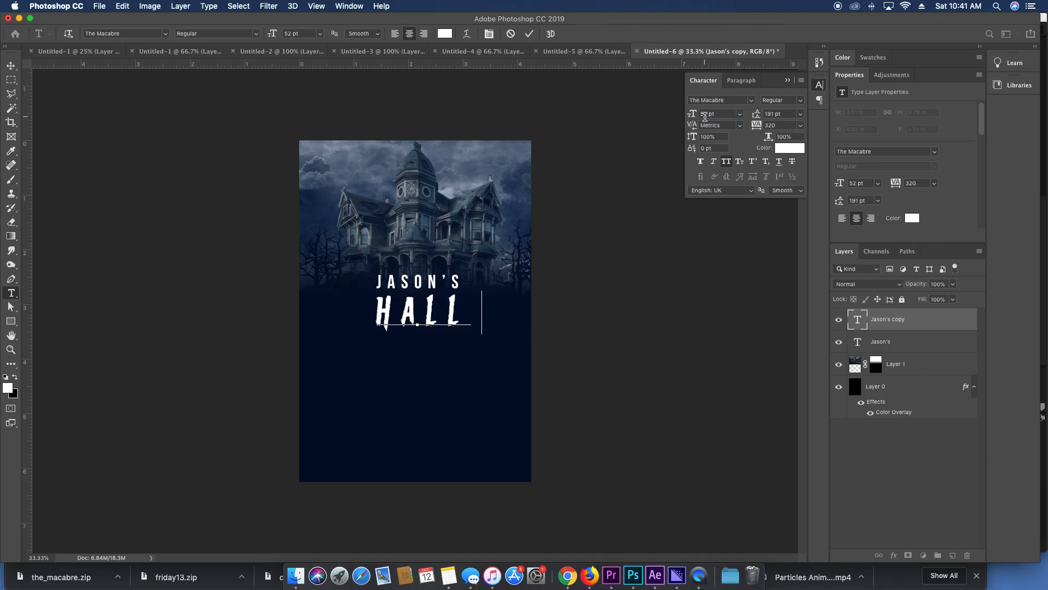
pyautogui.press('super+a')
pyautogui.click(773, 126)
pyautogui.write('0')
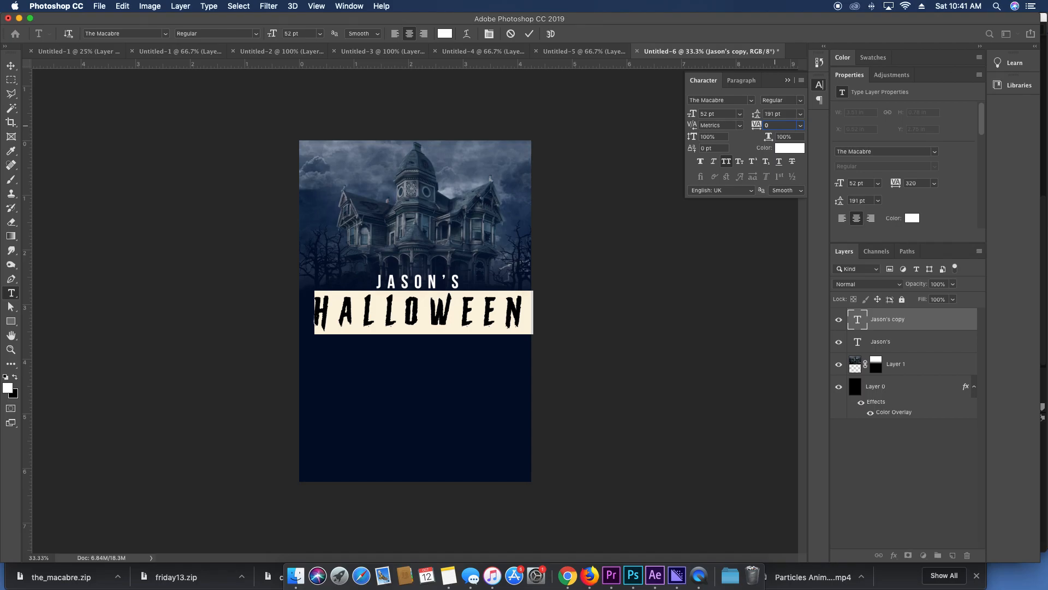
pyautogui.press('Return')
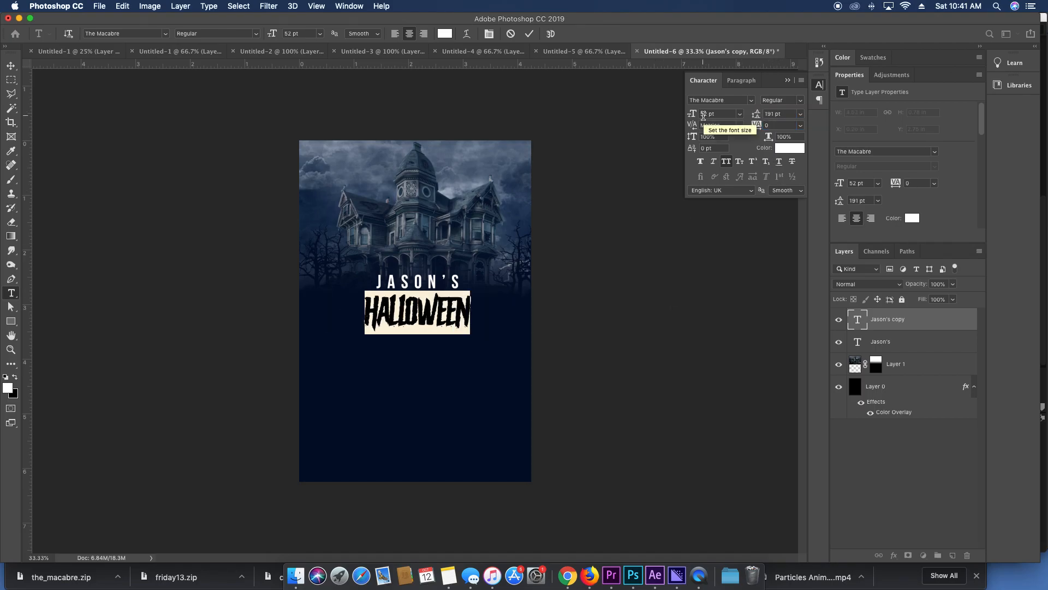
# Enlarge the HALLOWEEN text to 73 pt and shift it slightly down beneath the name line.
pyautogui.moveTo(692, 113); pyautogui.dragTo(707, 118)
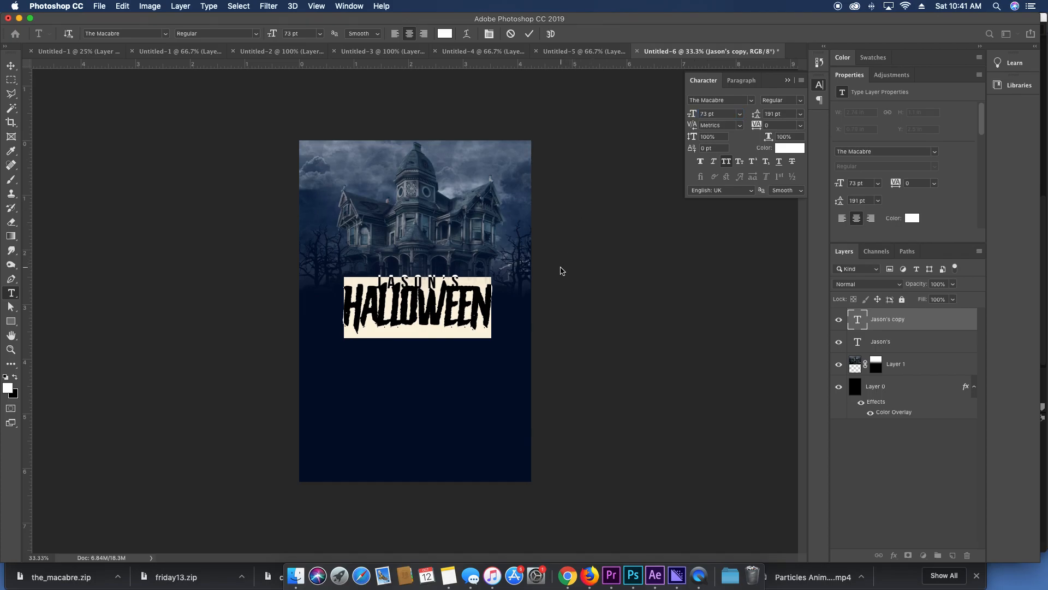
pyautogui.moveTo(528, 283); pyautogui.dragTo(528, 287)
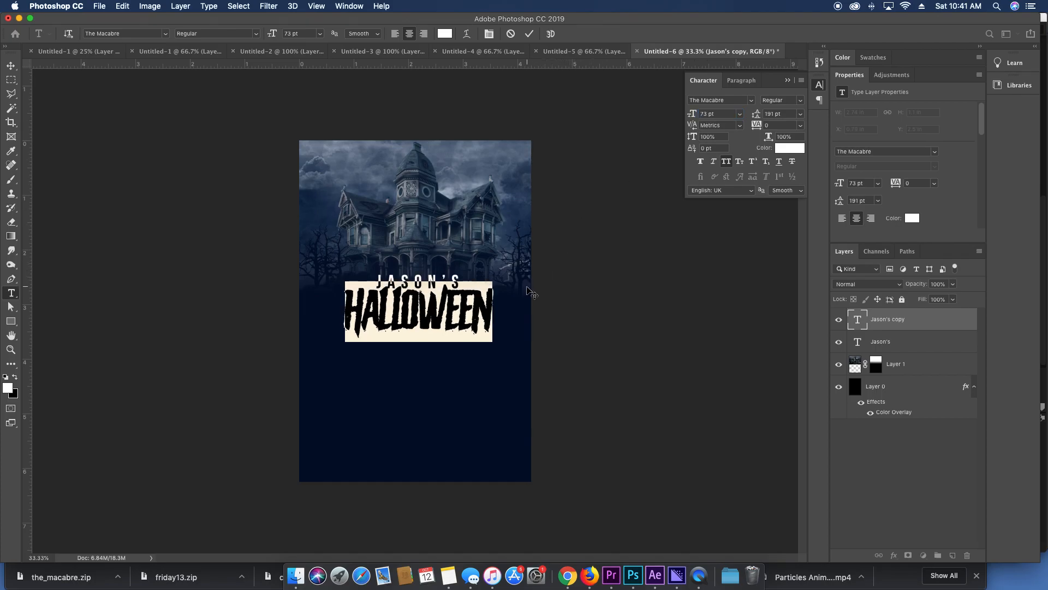
# Change the HALLOWEEN text's colour to lime green a8ff00 and shift the text down about 0.07 in.
pyautogui.click(787, 148)
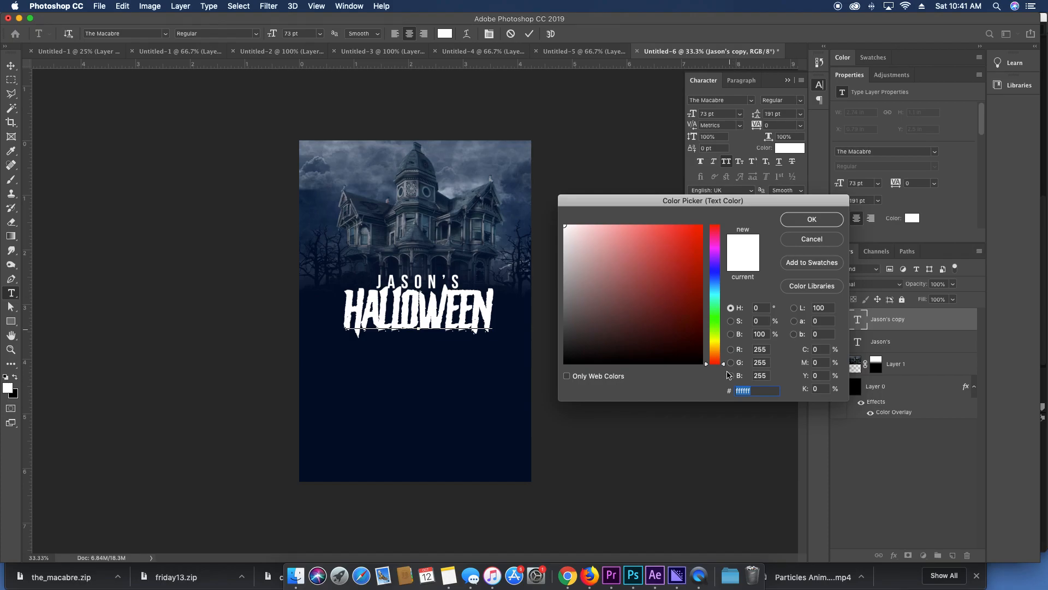
pyautogui.moveTo(717, 350); pyautogui.dragTo(716, 341)
pyautogui.moveTo(654, 257); pyautogui.dragTo(734, 208)
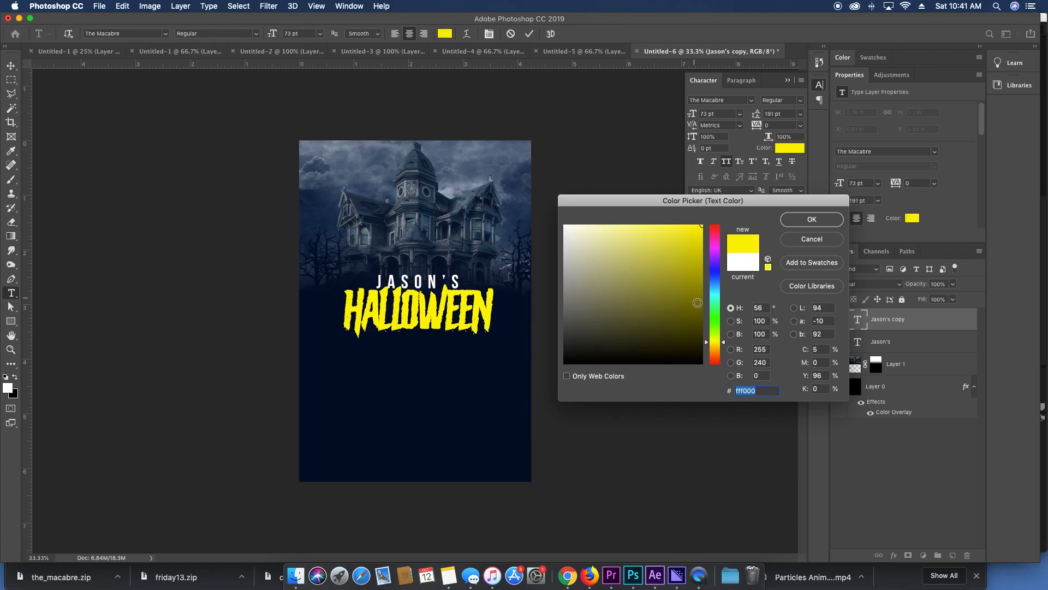
pyautogui.moveTo(717, 342); pyautogui.dragTo(718, 334)
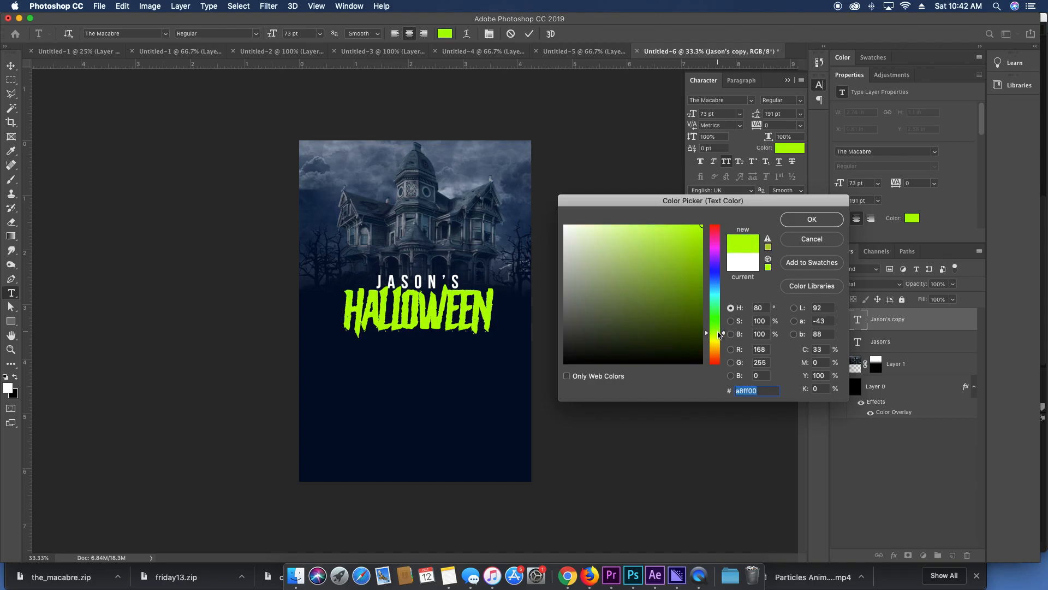
pyautogui.click(792, 218)
pyautogui.click(856, 316)
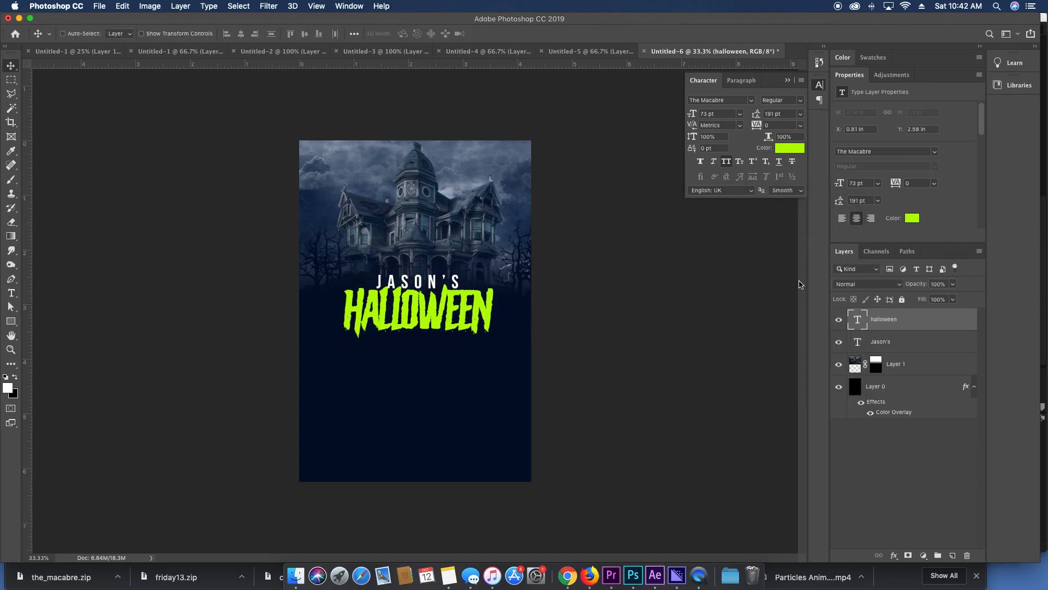
pyautogui.moveTo(436, 301); pyautogui.dragTo(436, 304)
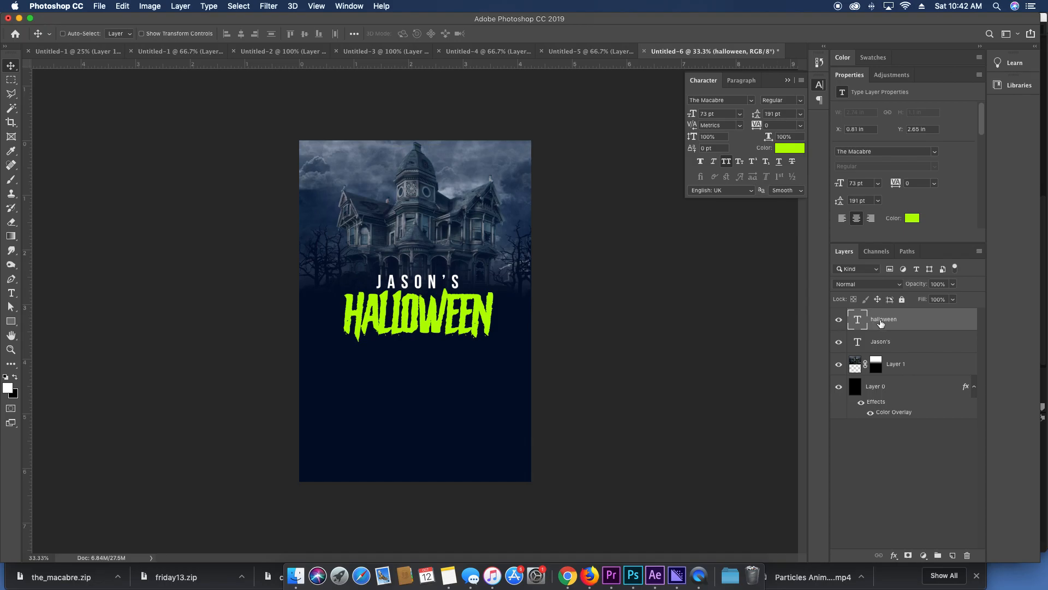
# Duplicate the name text directly below HALLOWEEN, reword the copy as NIGHTMARE and set its size to 18 pt.
pyautogui.click(885, 341)
pyautogui.press('super+j')
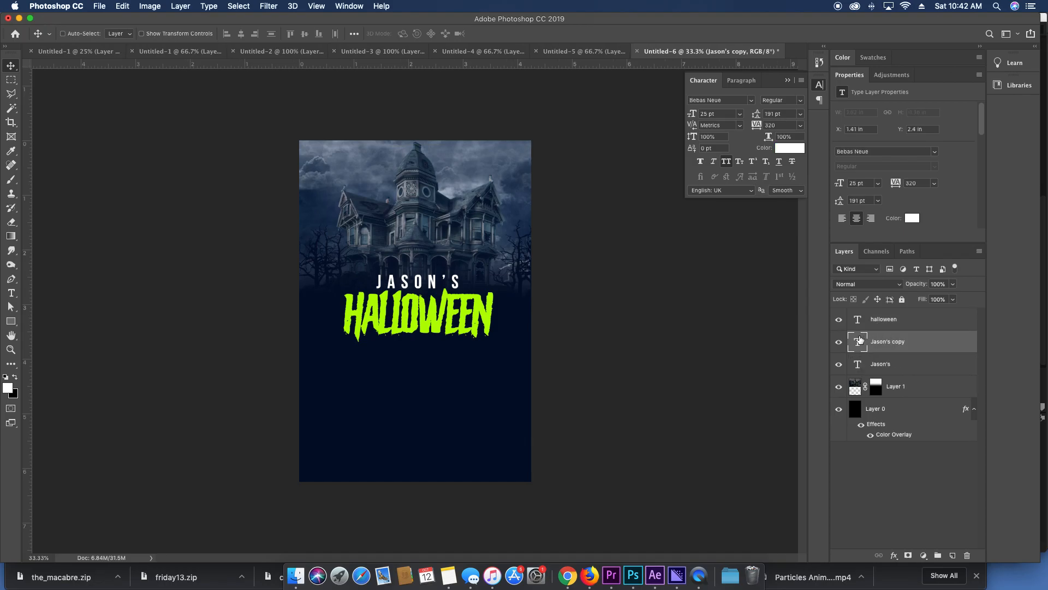
pyautogui.doubleClick(860, 339)
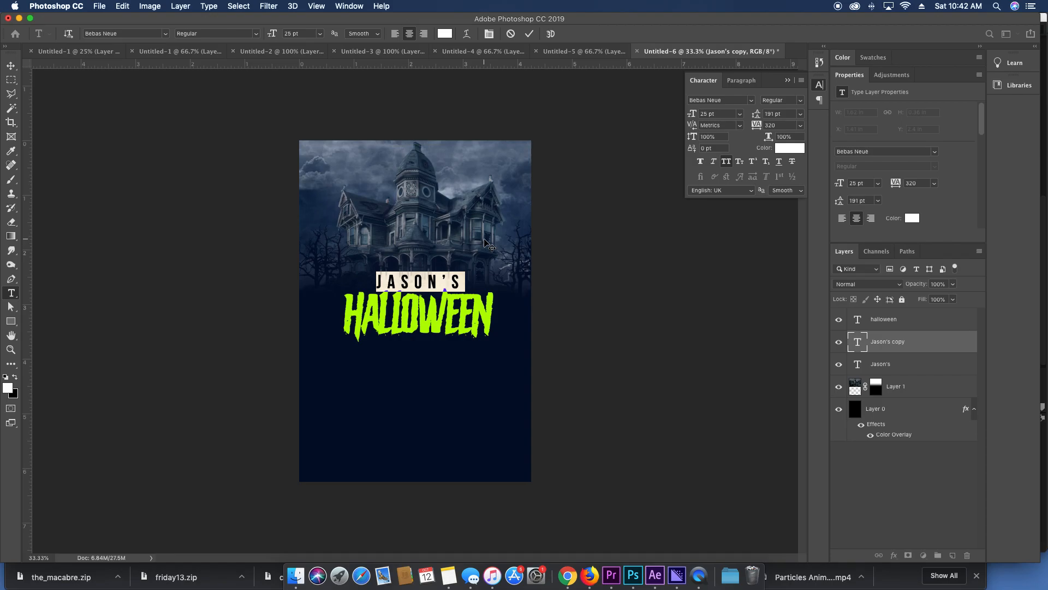
pyautogui.moveTo(478, 240); pyautogui.dragTo(481, 301)
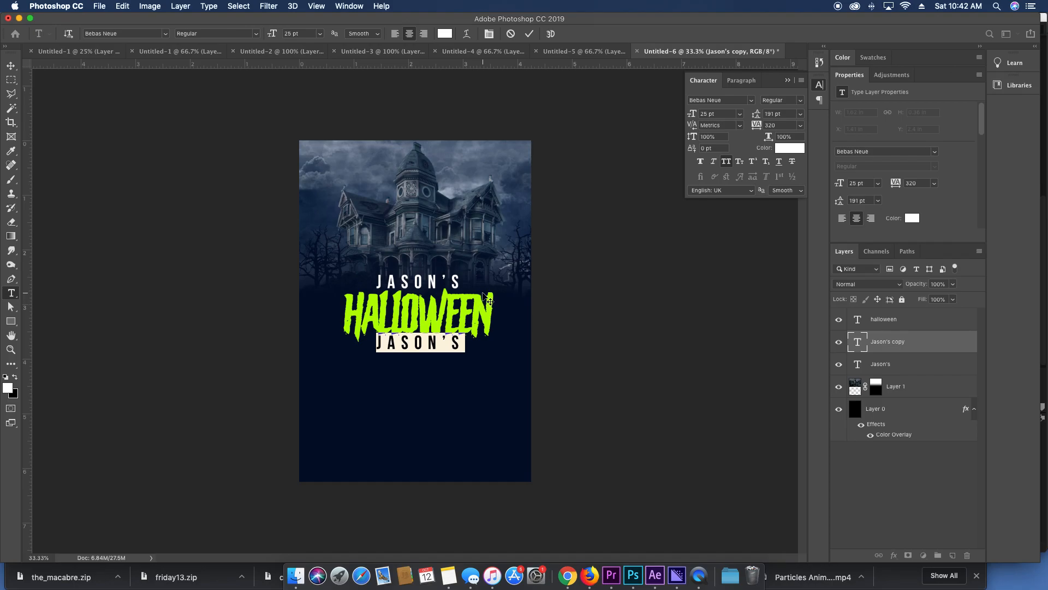
pyautogui.write('NIGHTMARE')
pyautogui.press('super+a')
pyautogui.moveTo(693, 116); pyautogui.dragTo(692, 117)
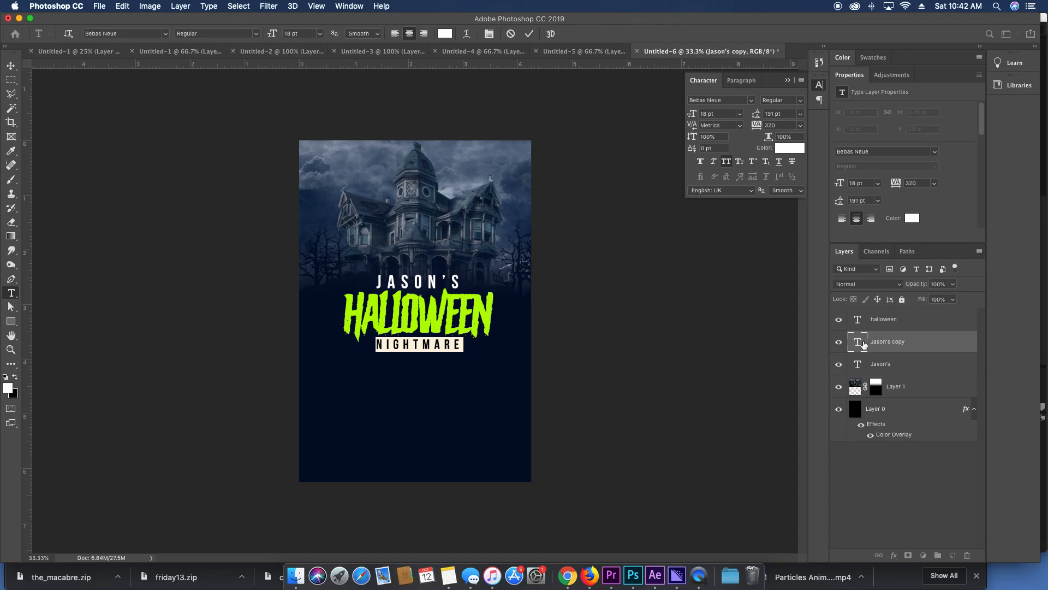
# Replace the NIGHTMARE wording with MURDER PARTY and nudge the line slightly up.
pyautogui.click(461, 343)
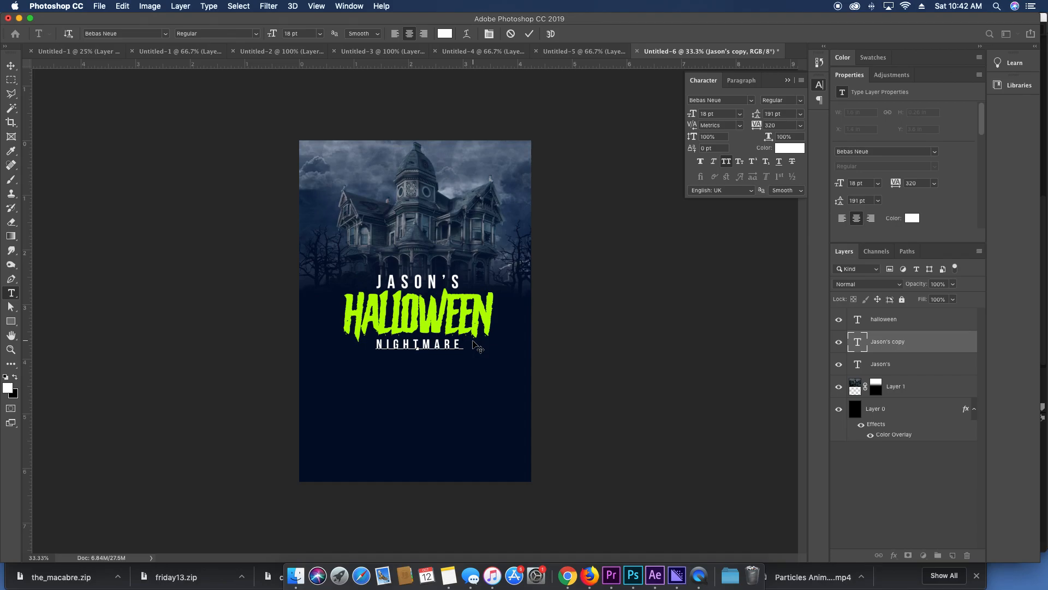
pyautogui.press('super+a')
pyautogui.write('MURDER PARTY')
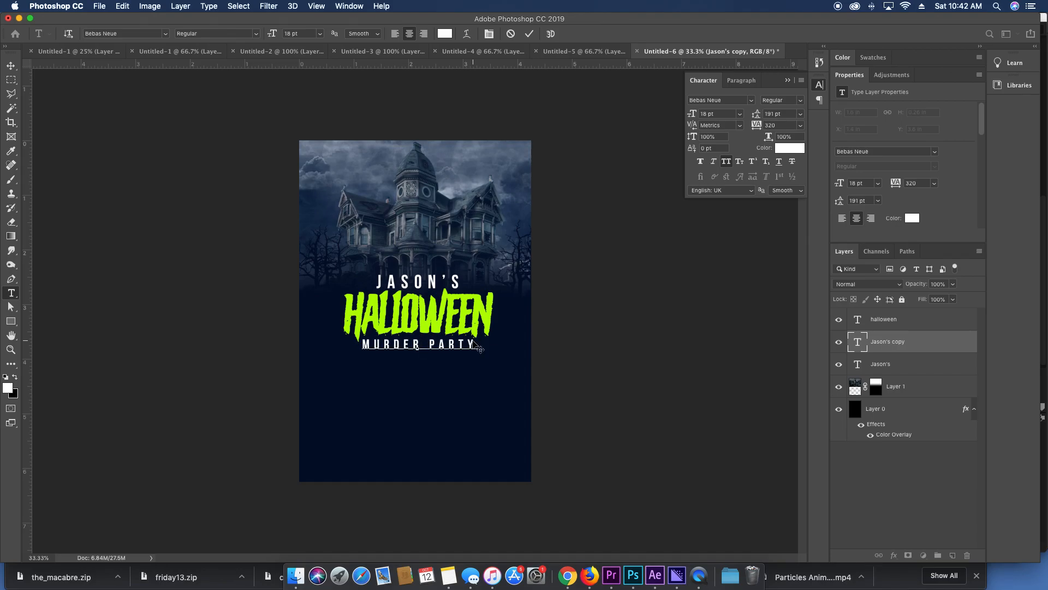
pyautogui.click(852, 345)
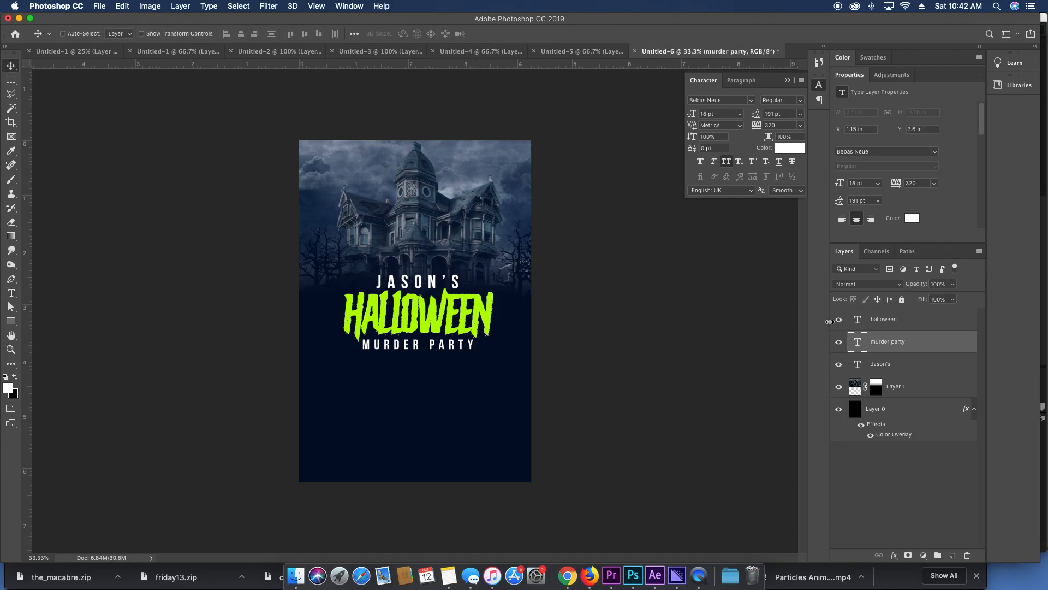
pyautogui.press('Up')
pyautogui.press('Up')
# Add a Gradient Overlay to the HALLOWEEN text layer with its blend mode set to Overlay.
pyautogui.keyDown('super'); pyautogui.click(454, 313); pyautogui.keyUp('super')
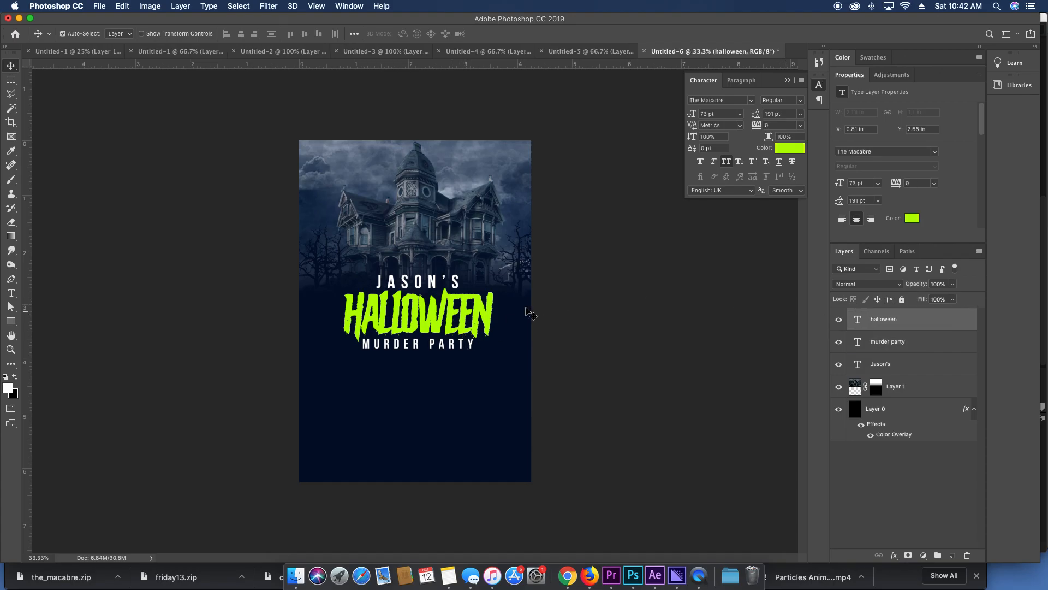
pyautogui.doubleClick(956, 326)
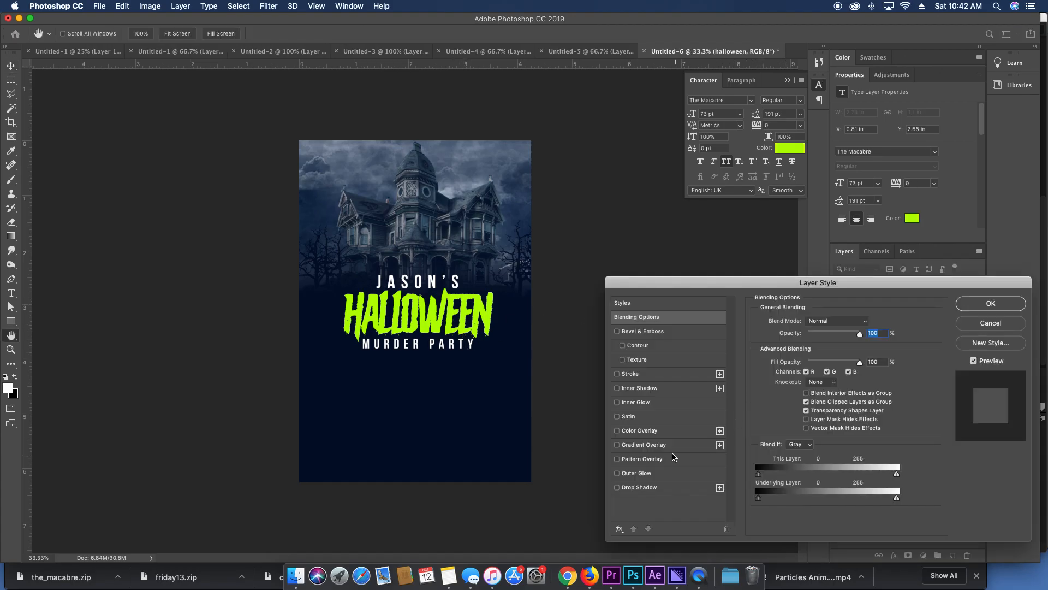
pyautogui.click(666, 448)
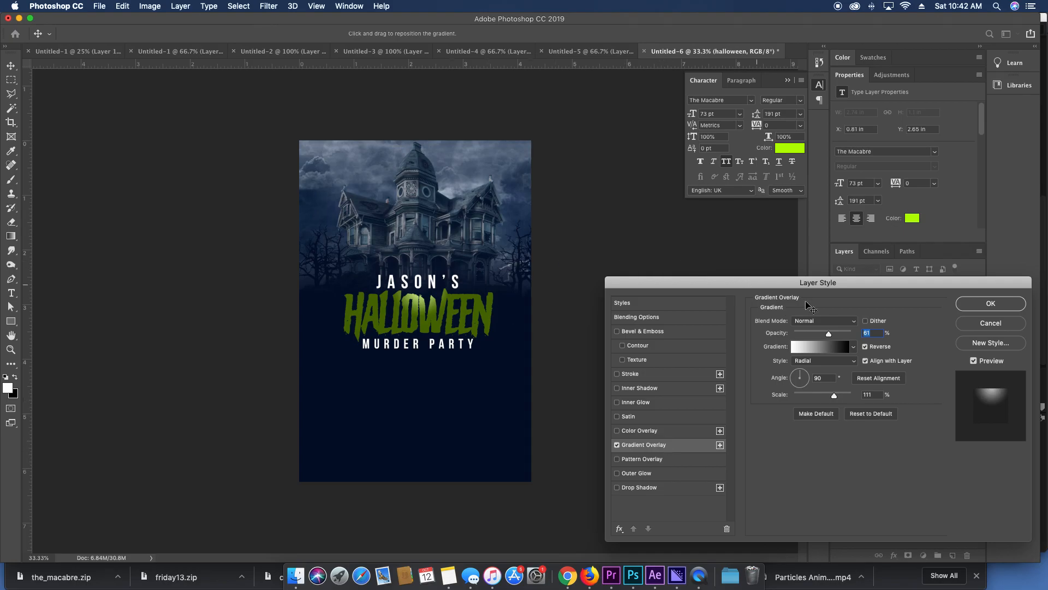
pyautogui.click(844, 322)
pyautogui.click(828, 439)
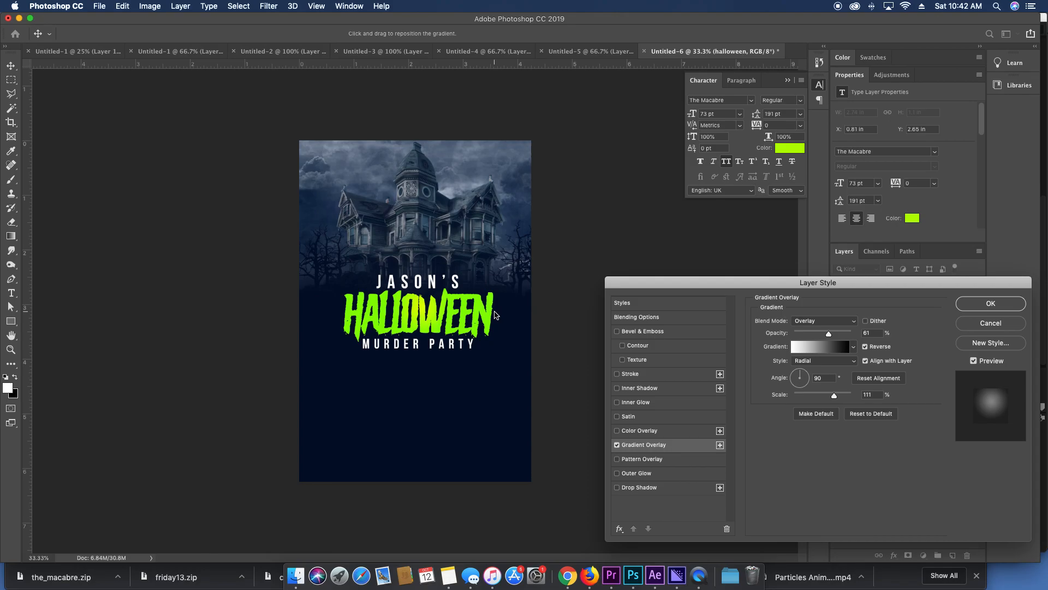
# Switch the HALLOWEEN gradient overlay to the Linear style and shift the gradient down across the letters.
pyautogui.click(820, 362)
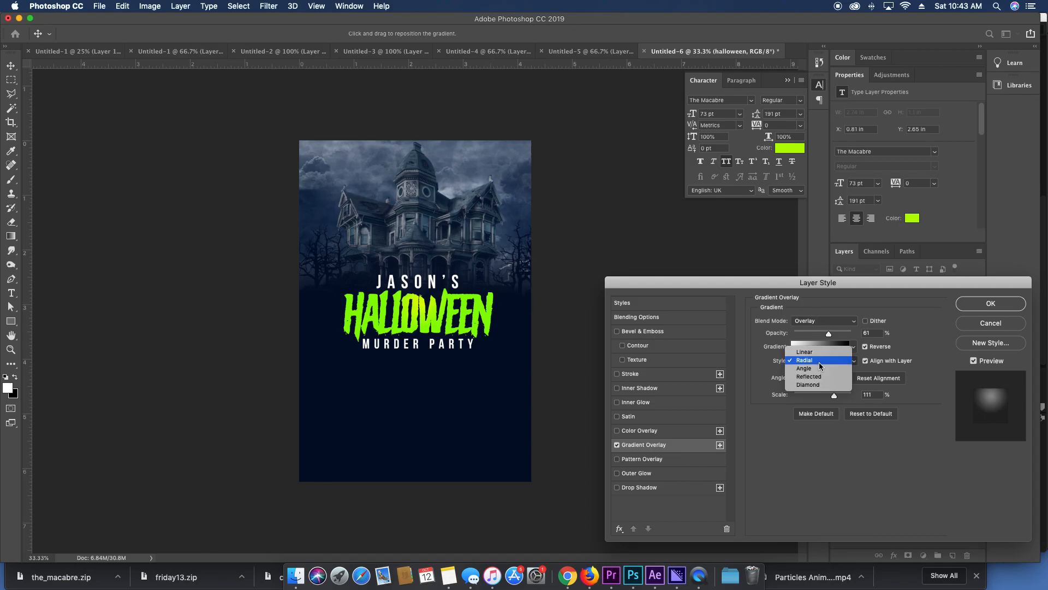
pyautogui.click(819, 352)
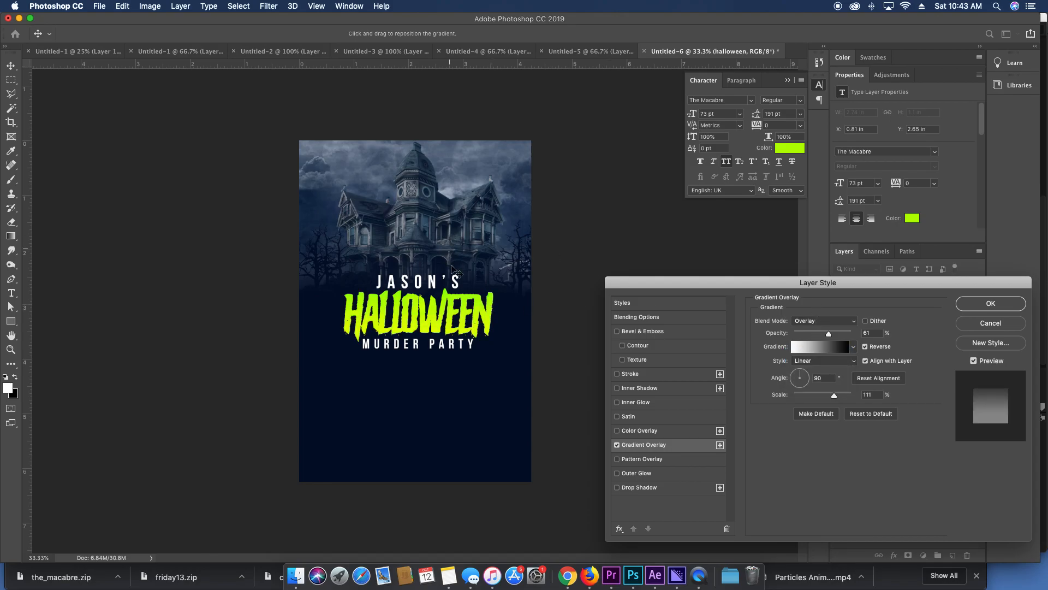
pyautogui.moveTo(455, 277); pyautogui.dragTo(456, 281)
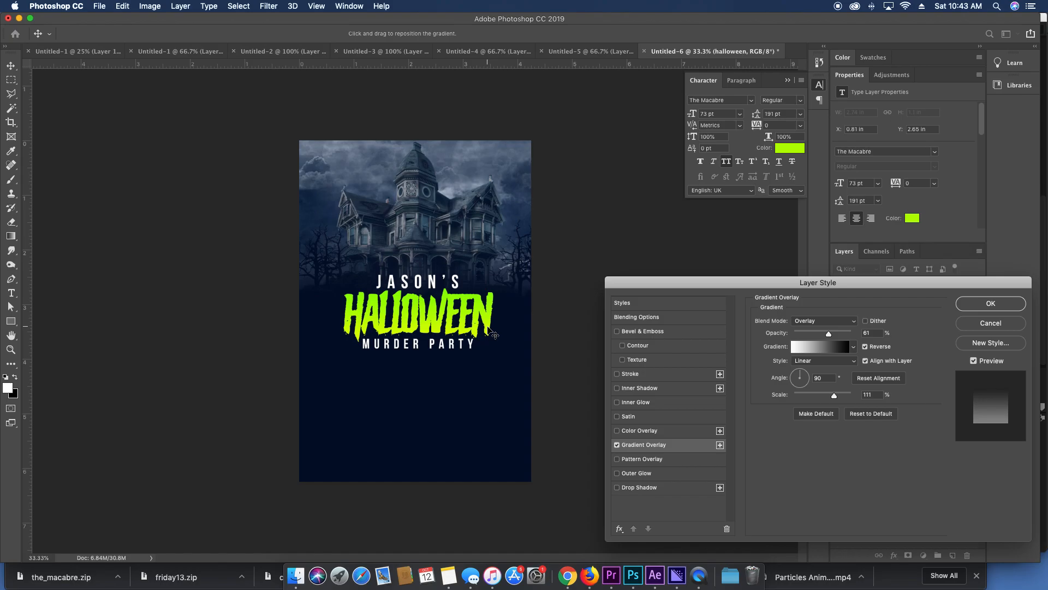
pyautogui.moveTo(492, 309); pyautogui.dragTo(495, 323)
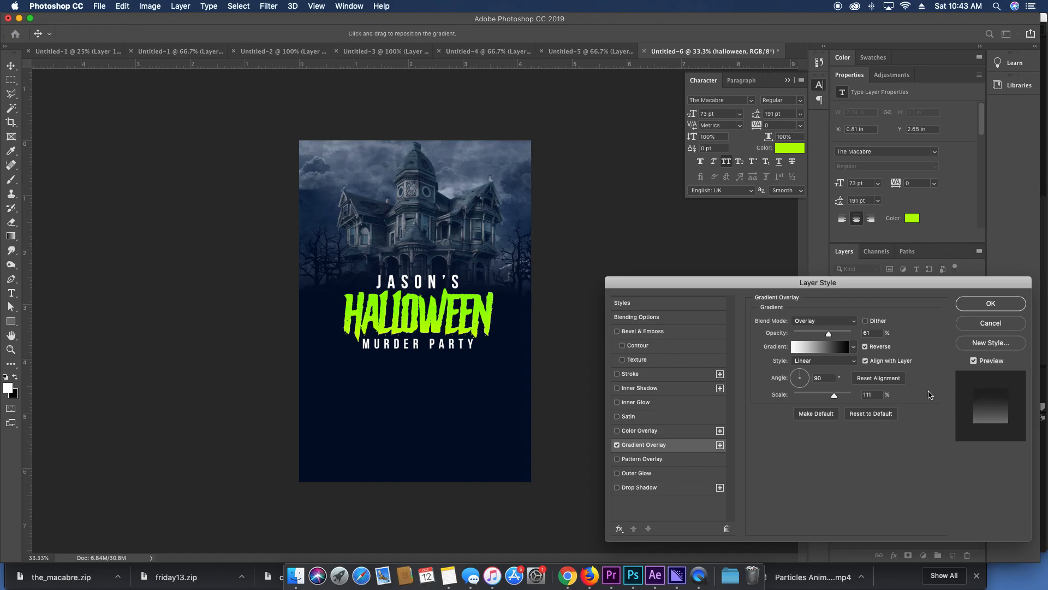
# Try the gradient overlay in Normal mode, raise its opacity to 100%, and apply it with the Overlay blend mode.
pyautogui.click(854, 347)
pyautogui.click(854, 347)
pyautogui.click(856, 321)
pyautogui.click(837, 202)
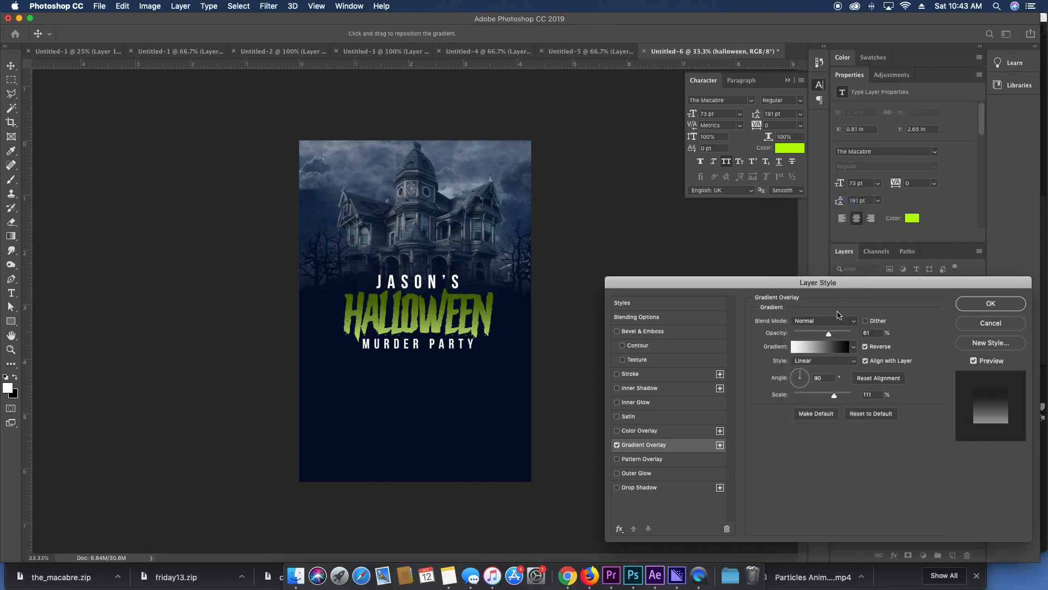
pyautogui.moveTo(829, 333); pyautogui.dragTo(865, 336)
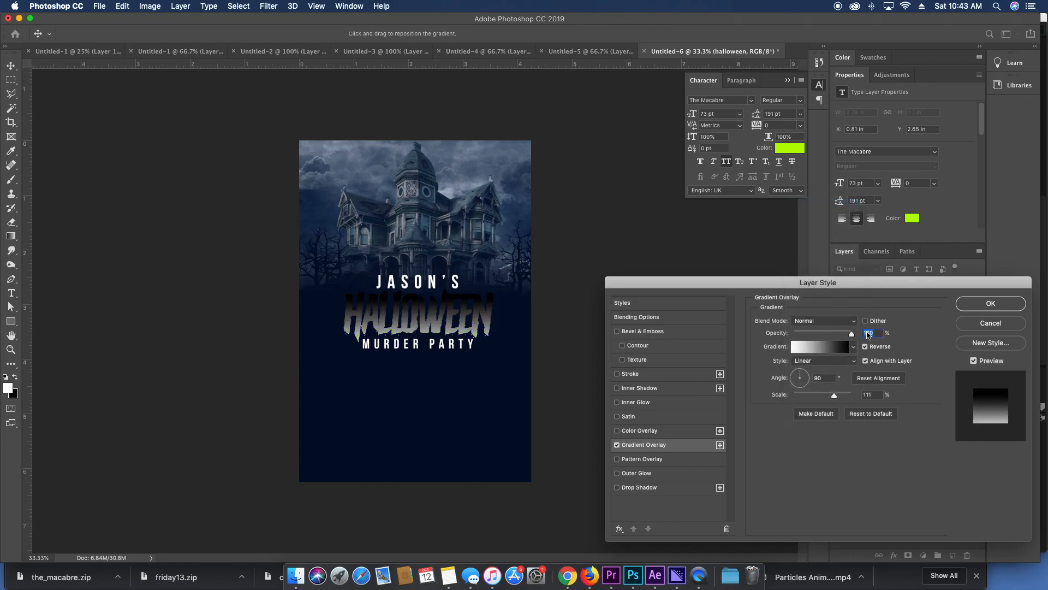
pyautogui.click(840, 321)
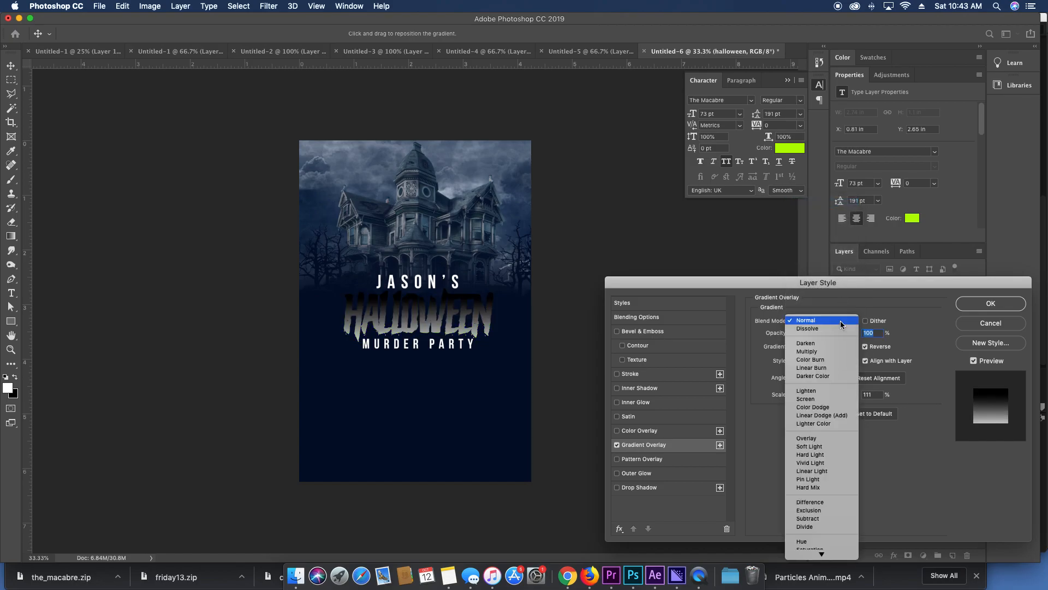
pyautogui.click(829, 438)
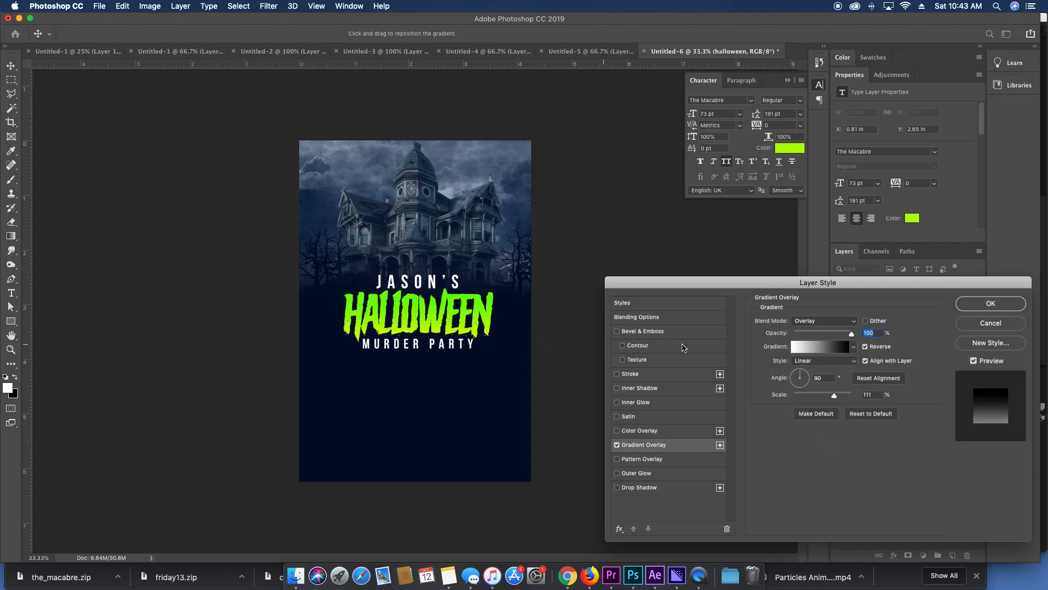
pyautogui.click(991, 307)
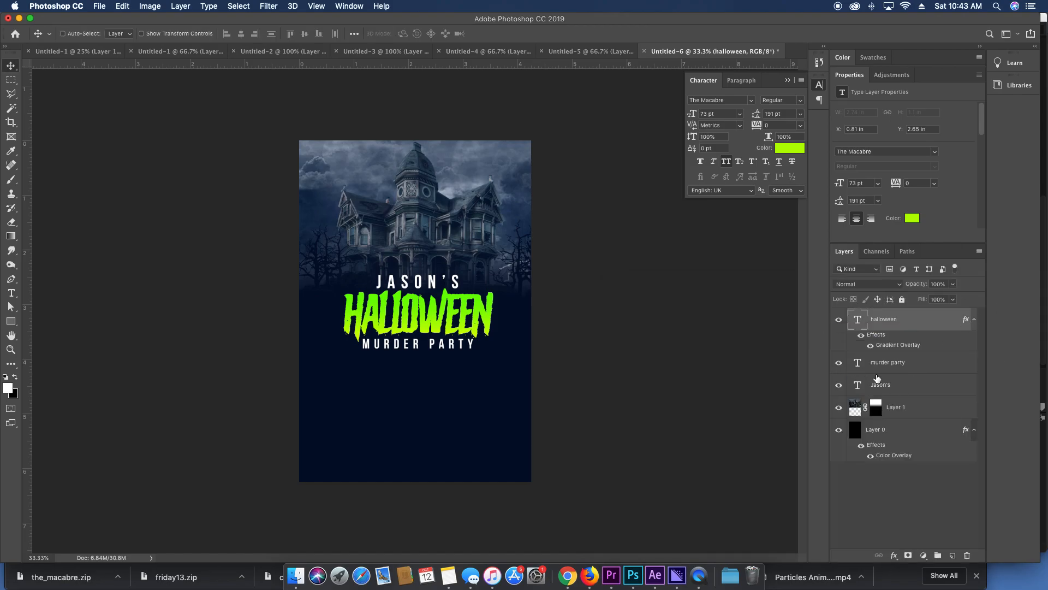
# Duplicate the MURDER PARTY text and place the copy about 0.5 in lower and 0.8 in further left.
pyautogui.click(906, 394)
pyautogui.click(902, 369)
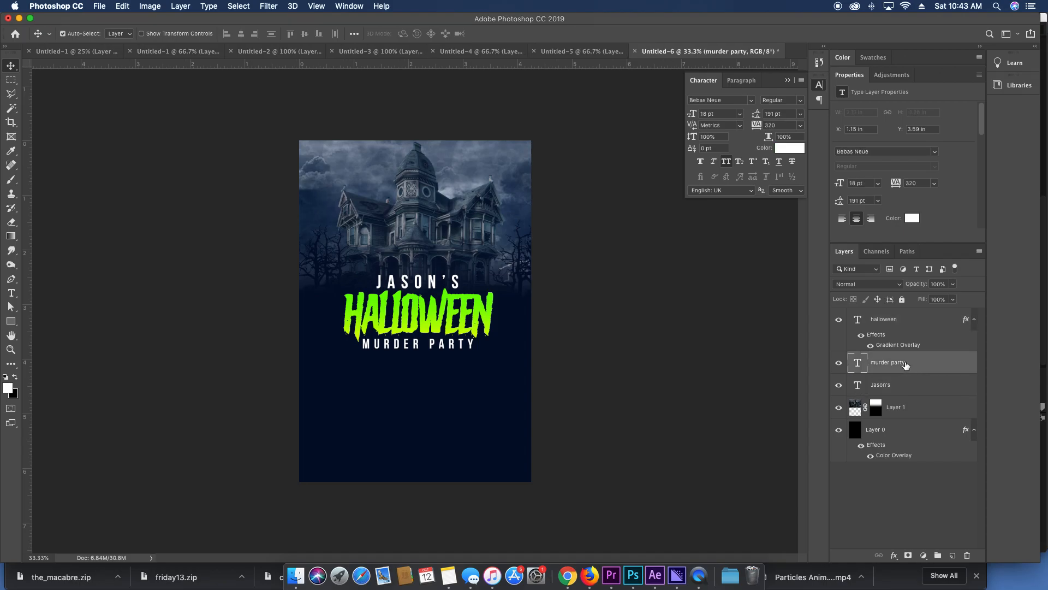
pyautogui.press('super+j')
pyautogui.moveTo(475, 247); pyautogui.dragTo(431, 274)
pyautogui.doubleClick(394, 367)
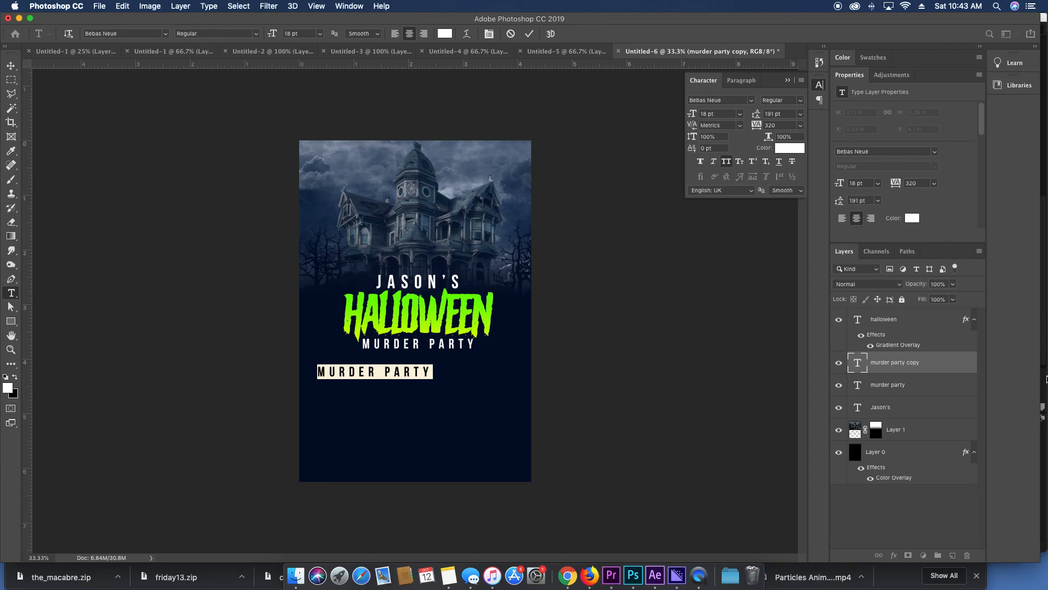
pyautogui.click(940, 369)
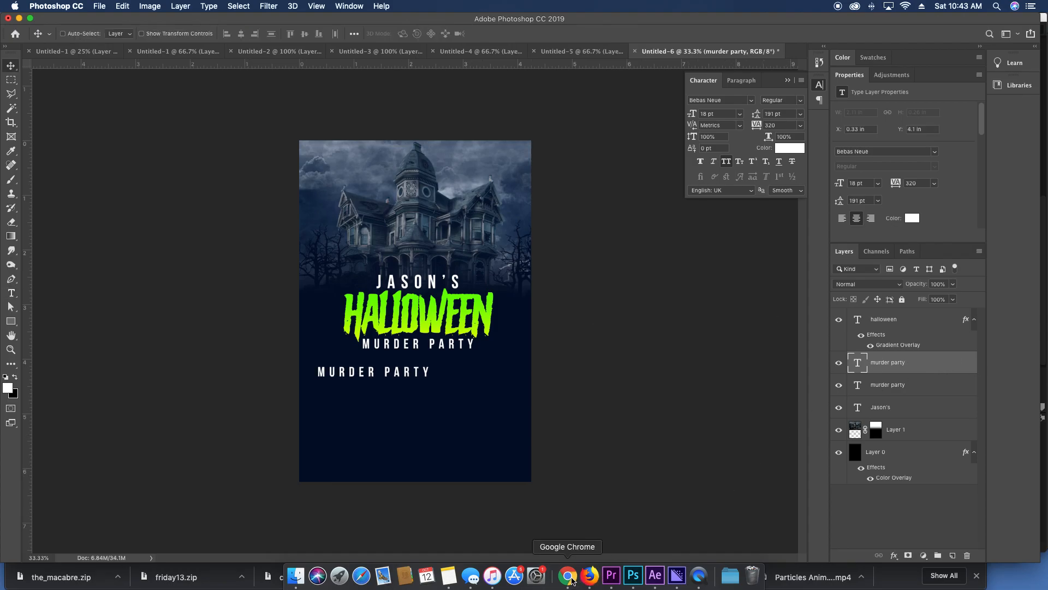
# Check Halloween's weekday in the Calendar app's October 2019 view, and replace the copied line's wording with THURSDAY in Photoshop.
pyautogui.click(429, 576)
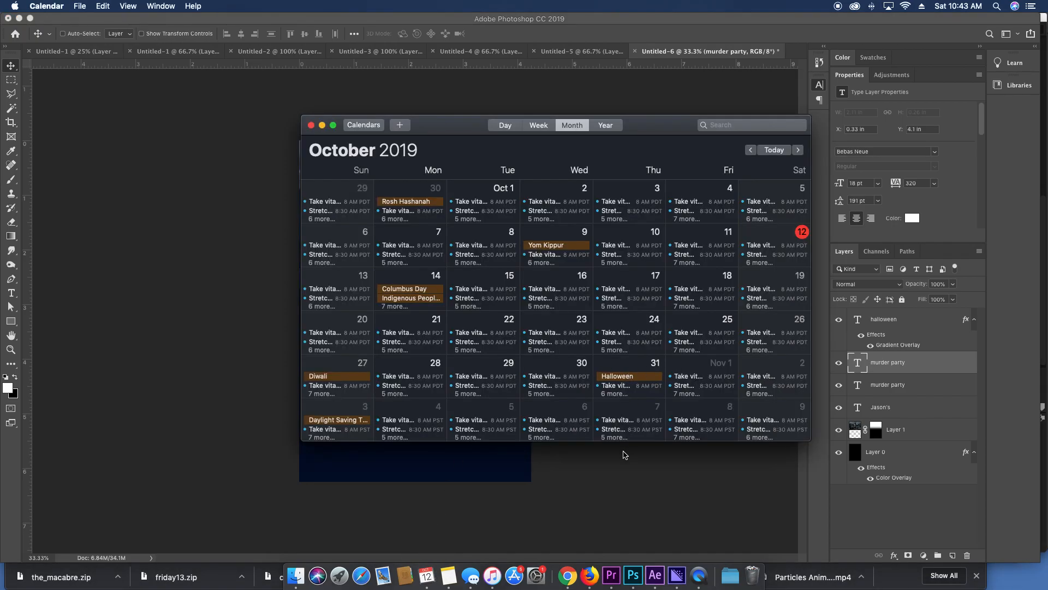
pyautogui.click(636, 495)
pyautogui.doubleClick(424, 367)
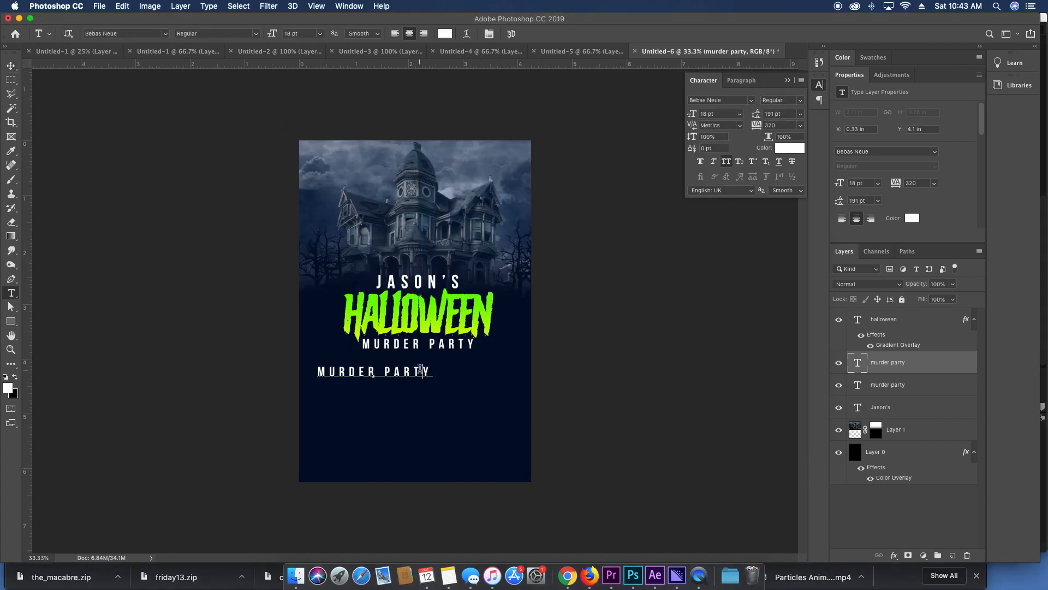
pyautogui.tripleClick(420, 370)
pyautogui.write('THURSDAY')
# Change the THURSDAY text's font to Trajan Color Concept and reselect the whole word.
pyautogui.doubleClick(420, 370)
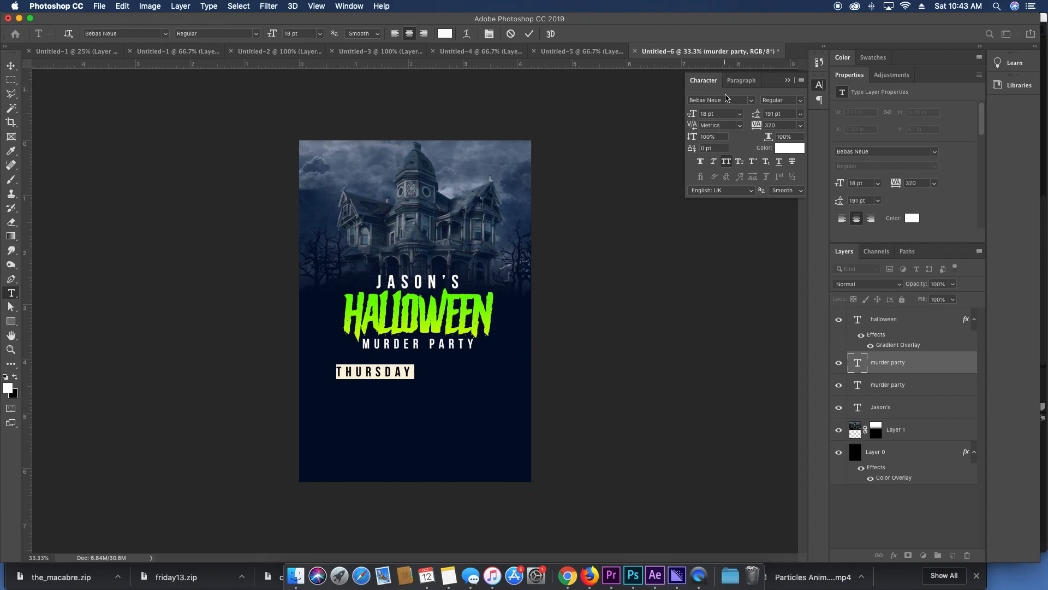
pyautogui.click(726, 100)
pyautogui.write('trajan')
pyautogui.press('Down')
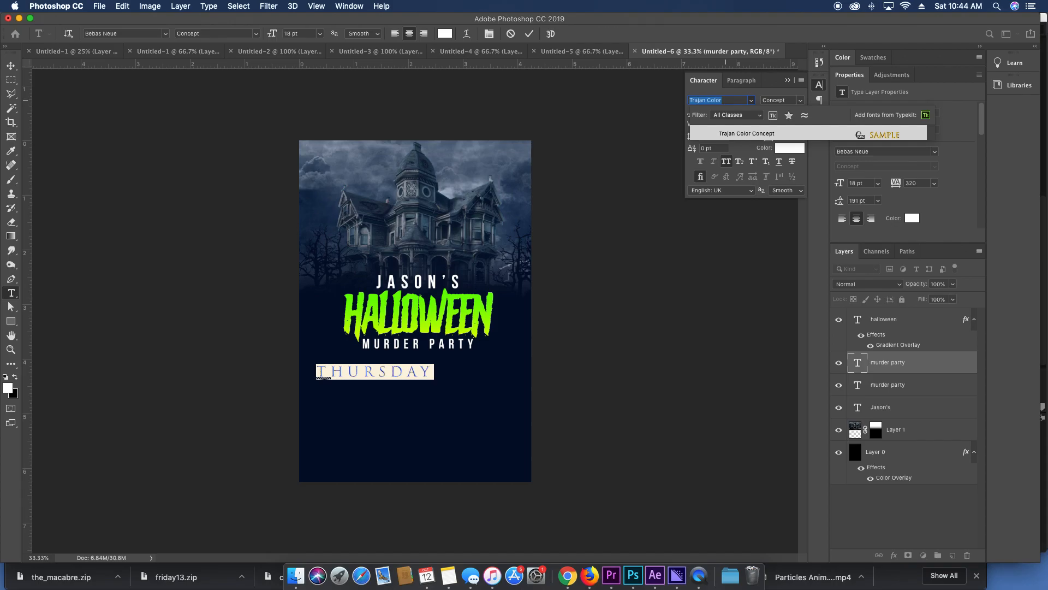
pyautogui.press('Return')
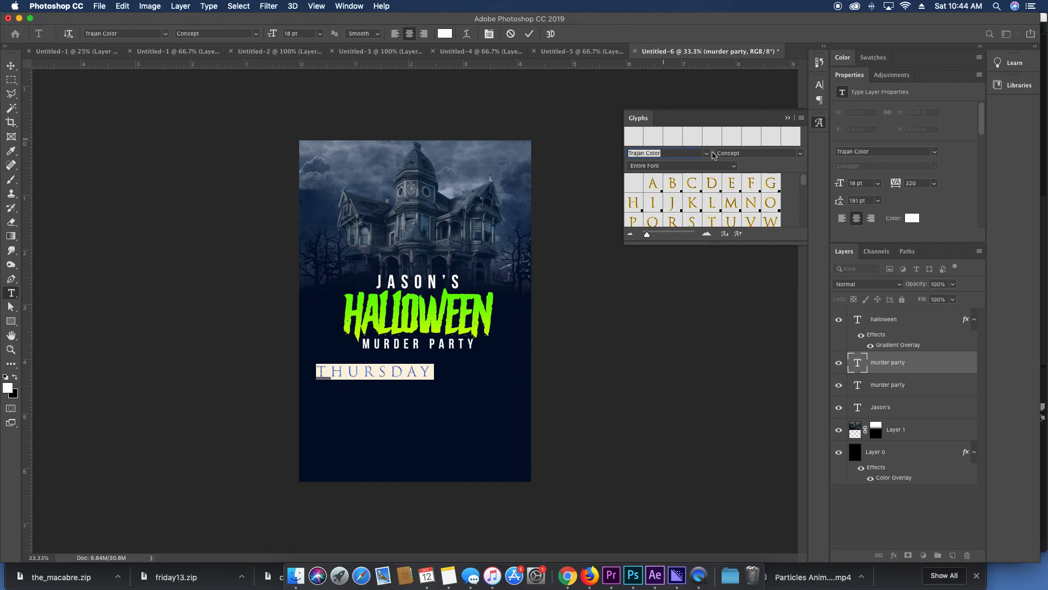
pyautogui.click(378, 370)
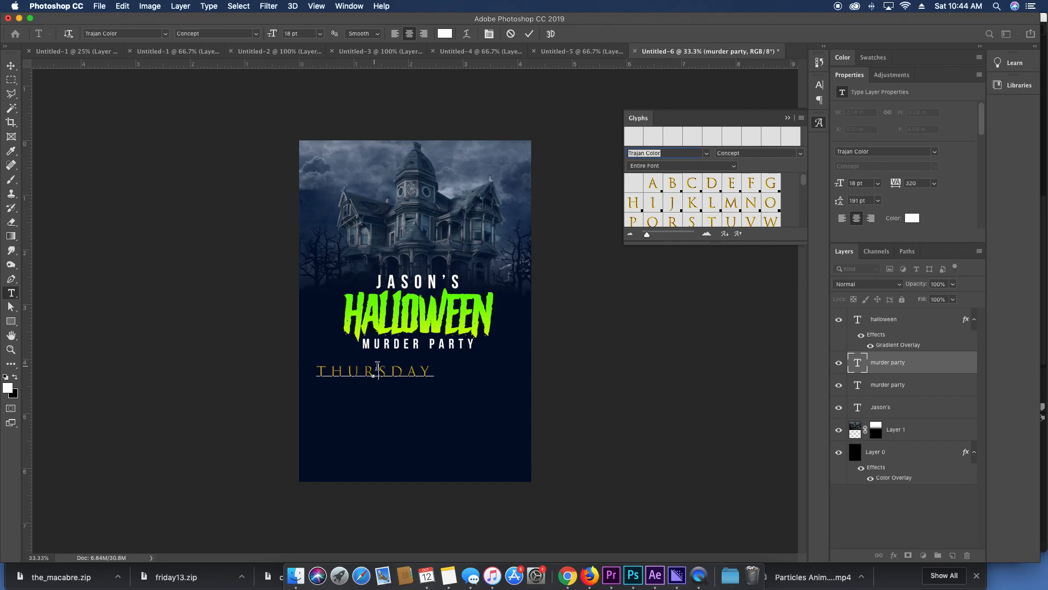
pyautogui.doubleClick(377, 367)
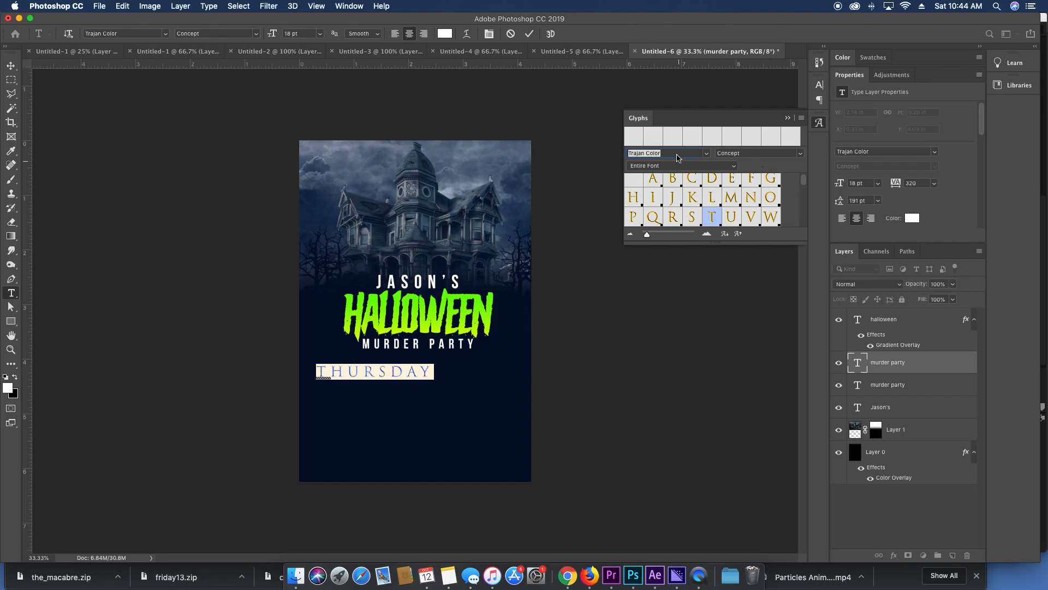
# Set the THURSDAY text's font to Times New Roman, collapse the Glyphs panel and commit the text.
pyautogui.click(706, 153)
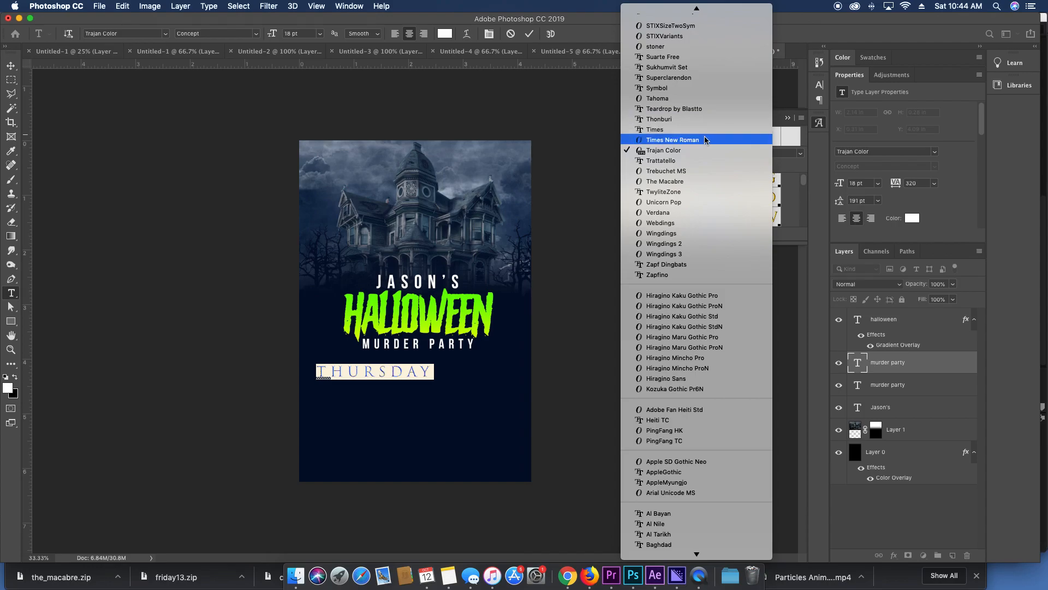
pyautogui.click(704, 139)
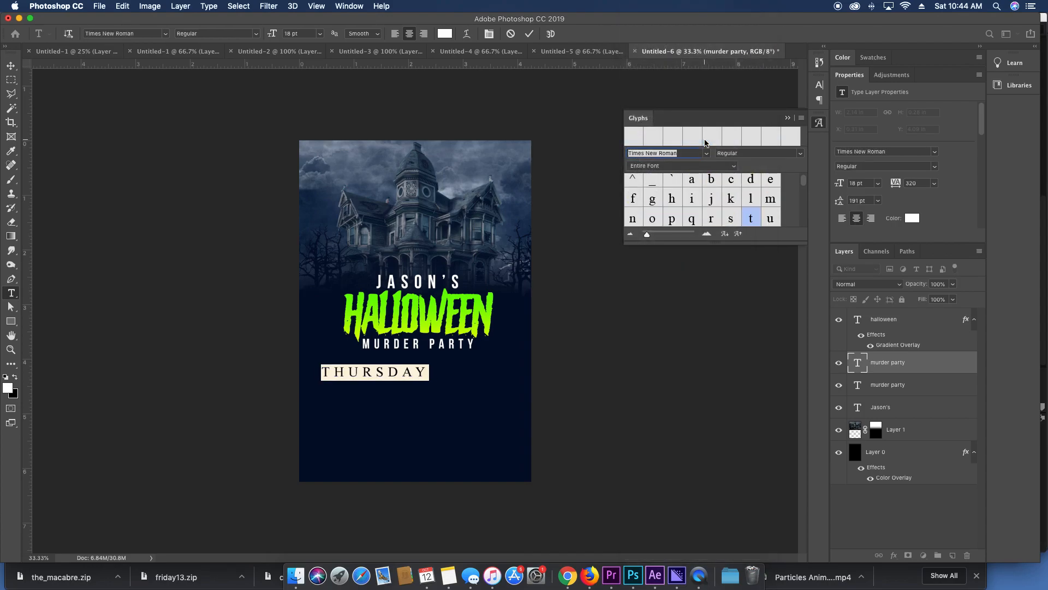
pyautogui.click(690, 152)
pyautogui.click(788, 118)
pyautogui.click(865, 365)
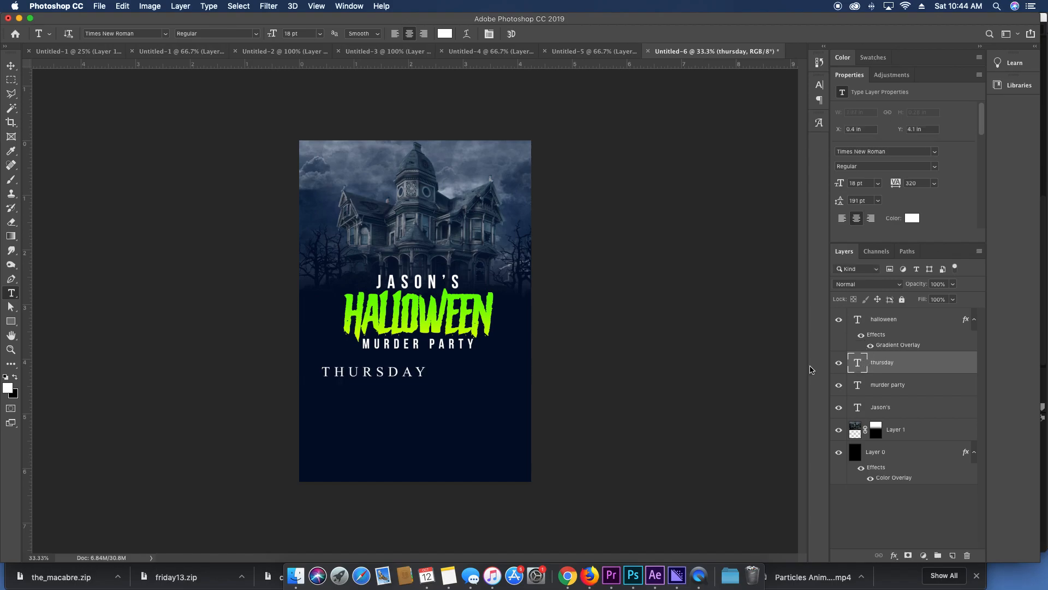
# Change the whole THURSDAY text's font to Big Caslon Medium.
pyautogui.moveTo(323, 367); pyautogui.dragTo(430, 372)
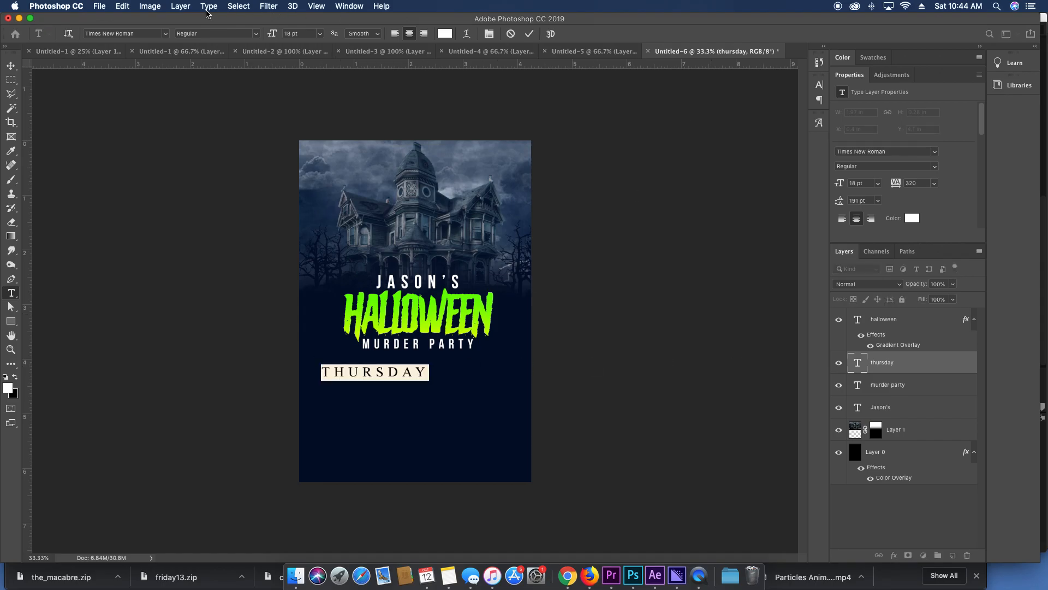
pyautogui.click(146, 33)
pyautogui.write('big')
pyautogui.click(121, 66)
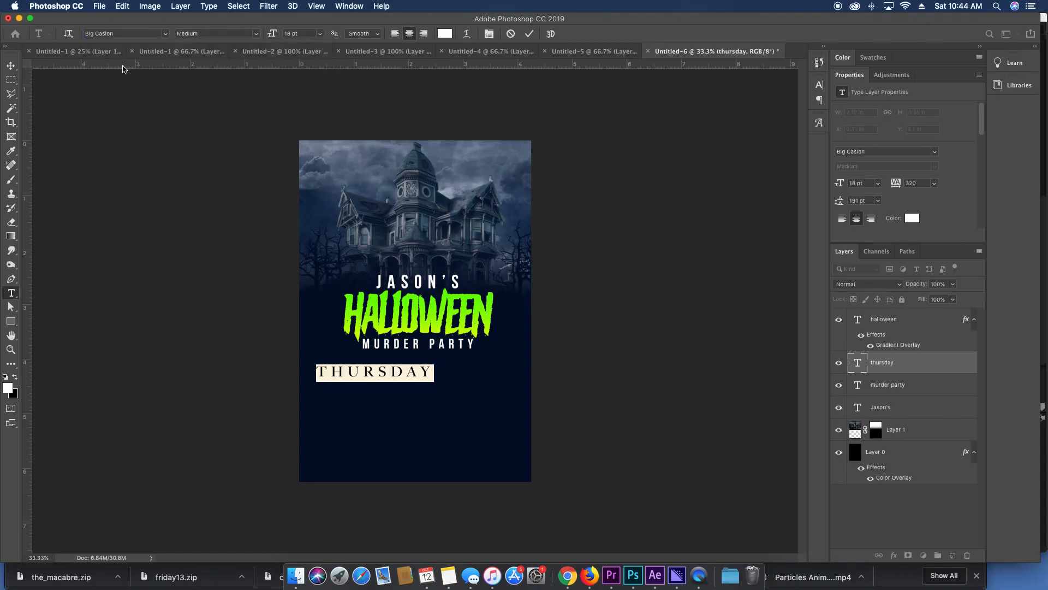
# Reduce the THURSDAY text's size to 14 pt and move it so it is centred just beneath MURDER PARTY.
pyautogui.click(819, 85)
pyautogui.moveTo(696, 114); pyautogui.dragTo(695, 116)
pyautogui.moveTo(373, 349); pyautogui.dragTo(407, 336)
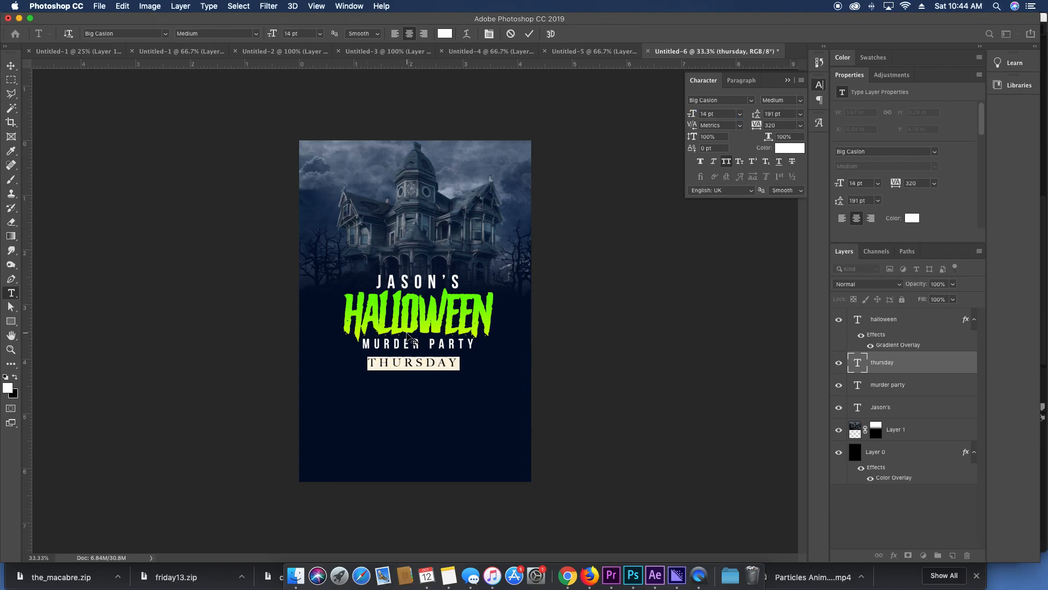
# Add a second line reading OCTOBER 31ST beneath THURSDAY and set its leading to 15 pt.
pyautogui.click(455, 358)
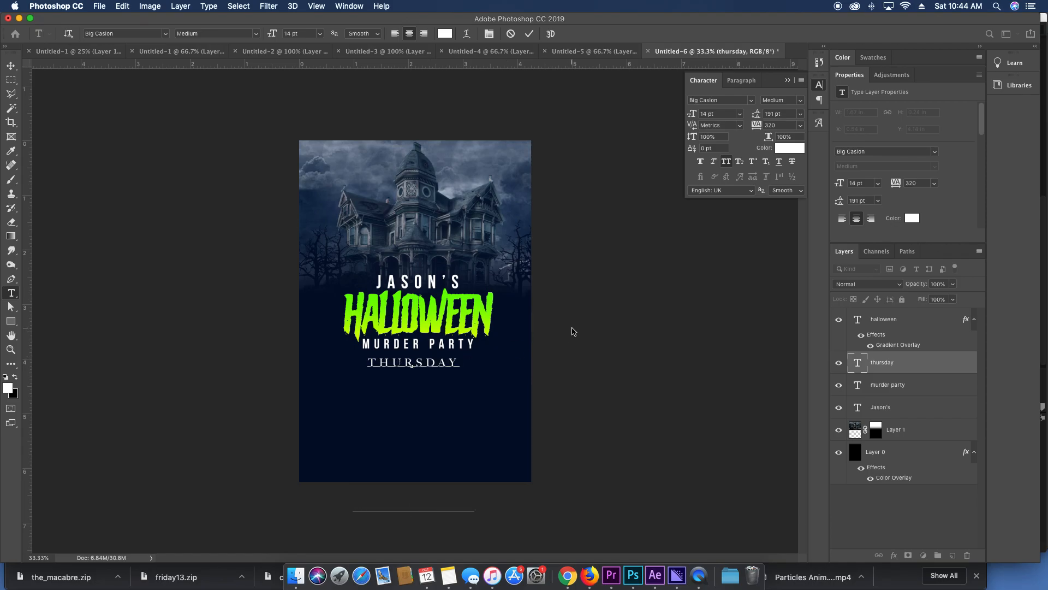
pyautogui.hotkey('shift', 'Down')
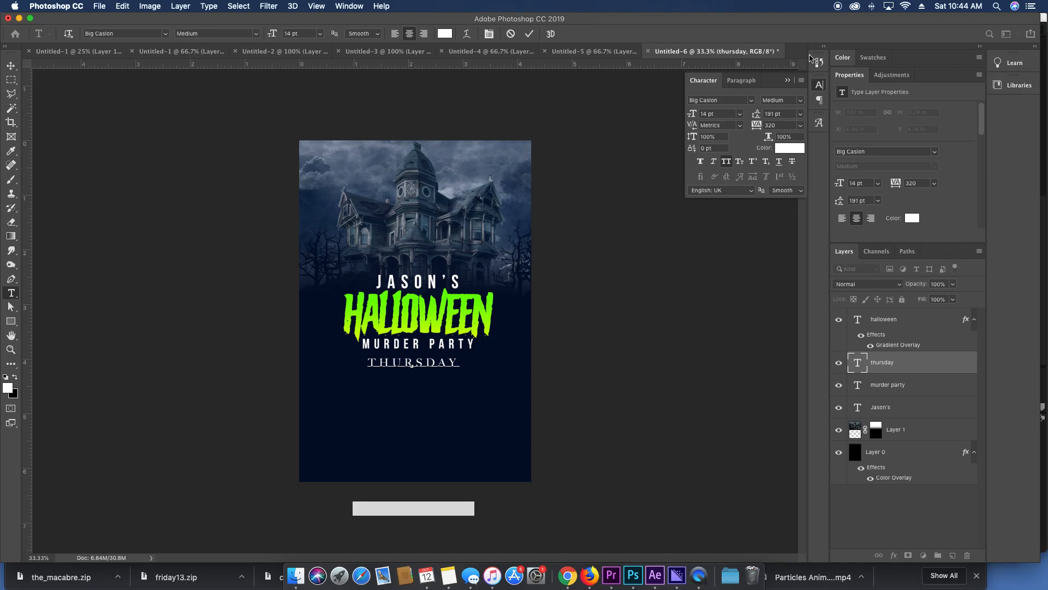
pyautogui.moveTo(760, 109); pyautogui.dragTo(658, 110)
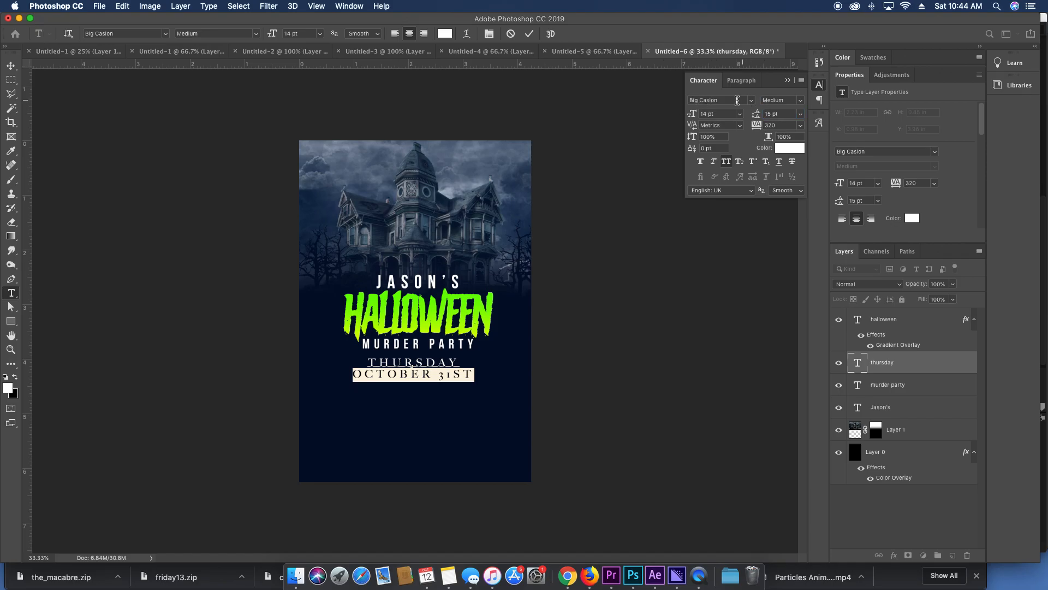
# Set the OCTOBER 31ST line's font to Friday13 Regular.
pyautogui.click(727, 101)
pyautogui.write('friday')
pyautogui.press('Down')
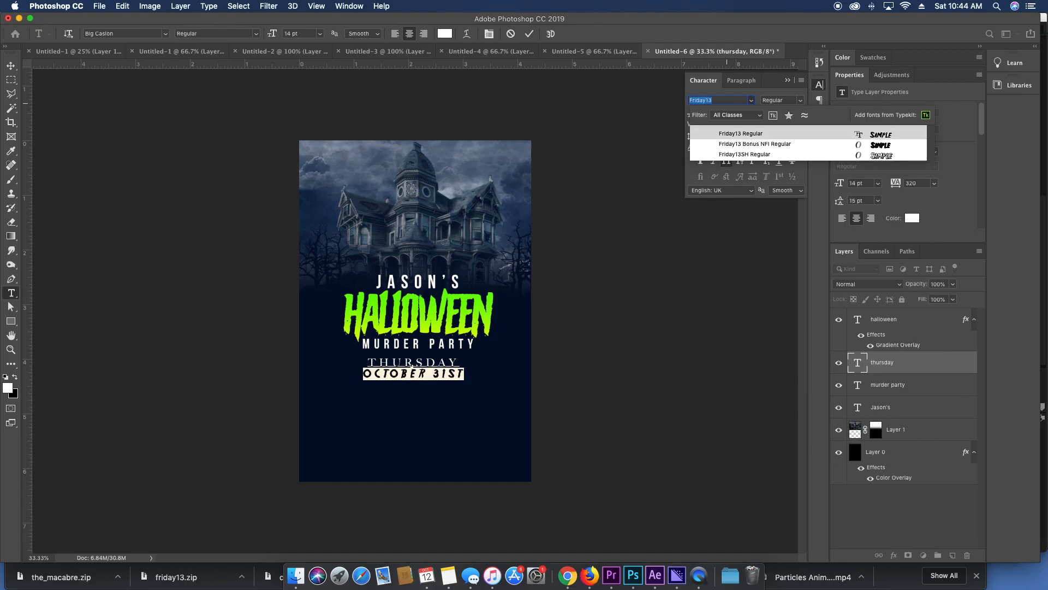
pyautogui.press('Return')
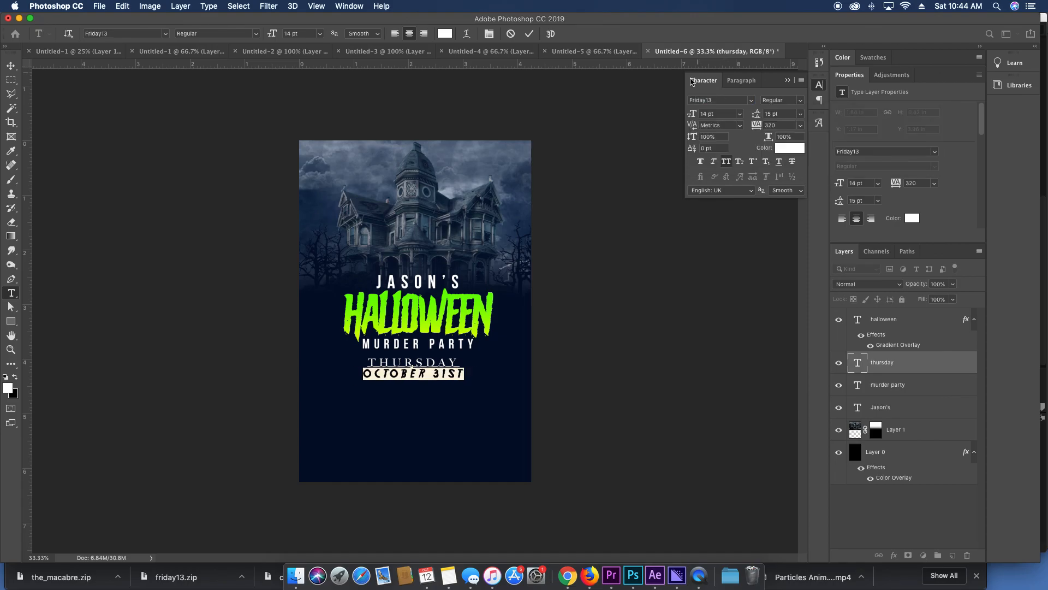
# Set the OCTOBER 31ST line's tracking to 80, size to 23 pt and leading to 20 pt, and commit the text.
pyautogui.moveTo(757, 125); pyautogui.dragTo(755, 125)
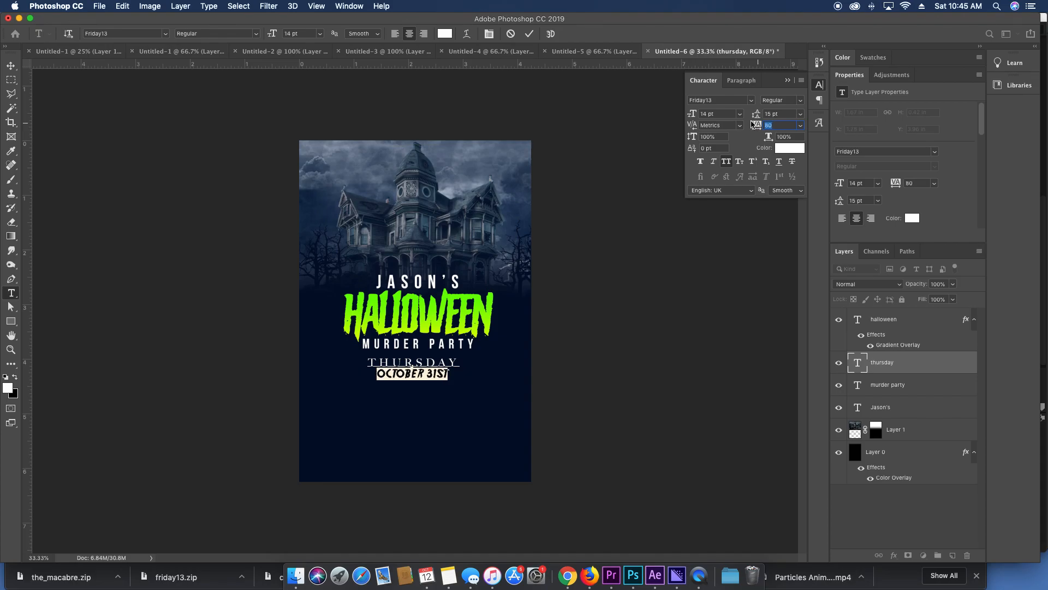
pyautogui.moveTo(692, 115); pyautogui.dragTo(758, 118)
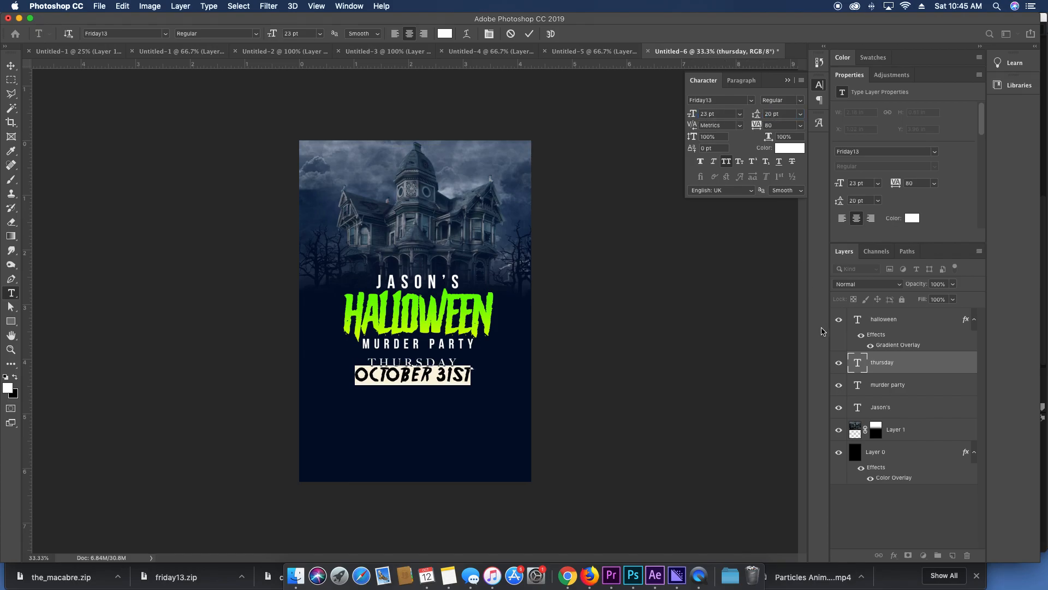
pyautogui.click(857, 365)
# Move the date text about 0.1 in lower, and nudge all four text layers together slightly to the left.
pyautogui.press('v')
pyautogui.moveTo(433, 392); pyautogui.dragTo(384, 394)
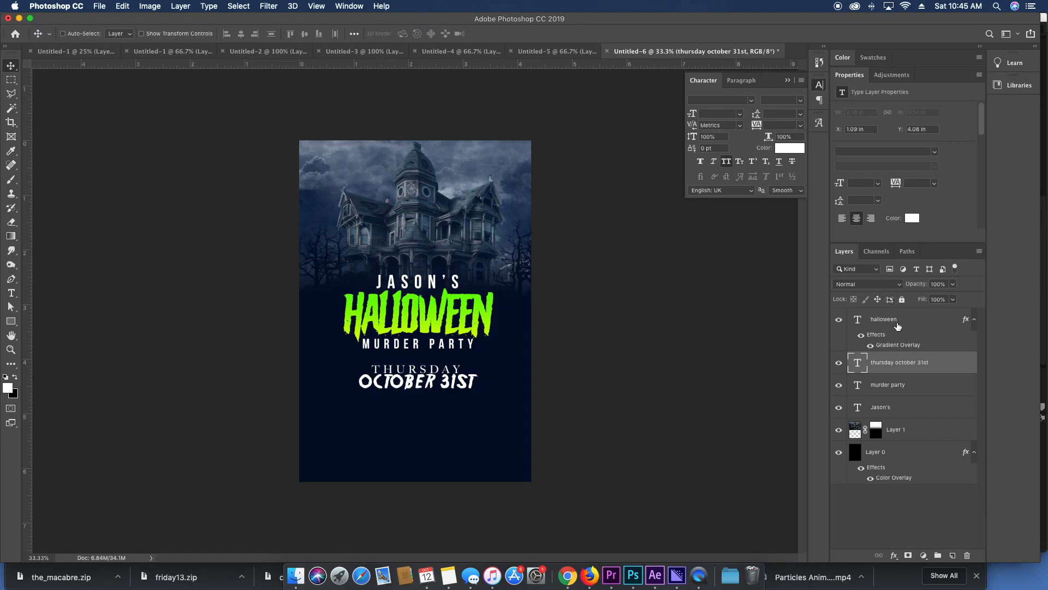
pyautogui.click(898, 326)
pyautogui.keyDown('shift'); pyautogui.click(914, 410); pyautogui.keyUp('shift')
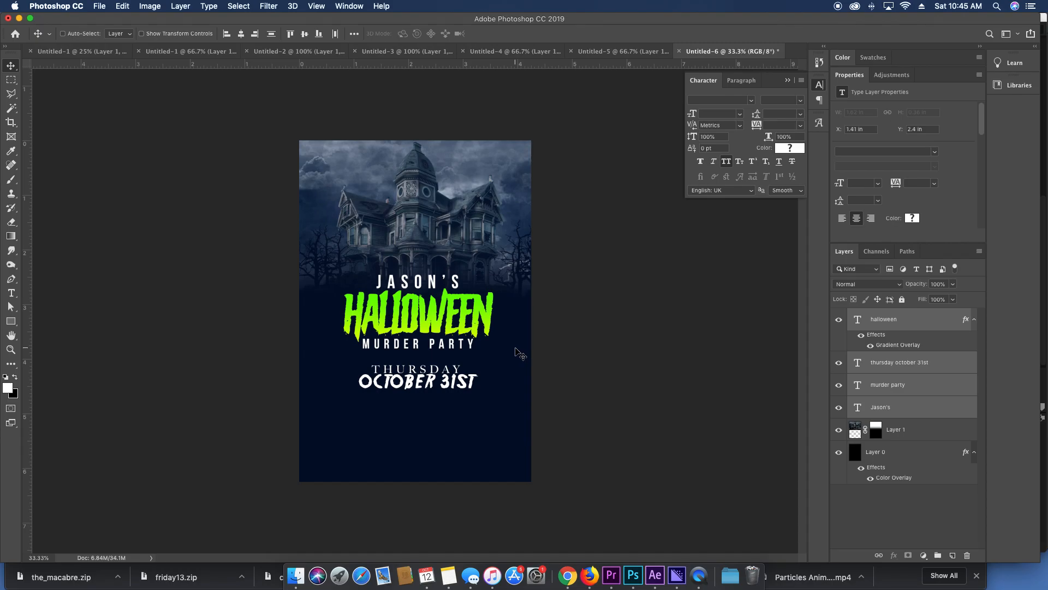
pyautogui.moveTo(473, 355); pyautogui.dragTo(474, 356)
pyautogui.click(891, 323)
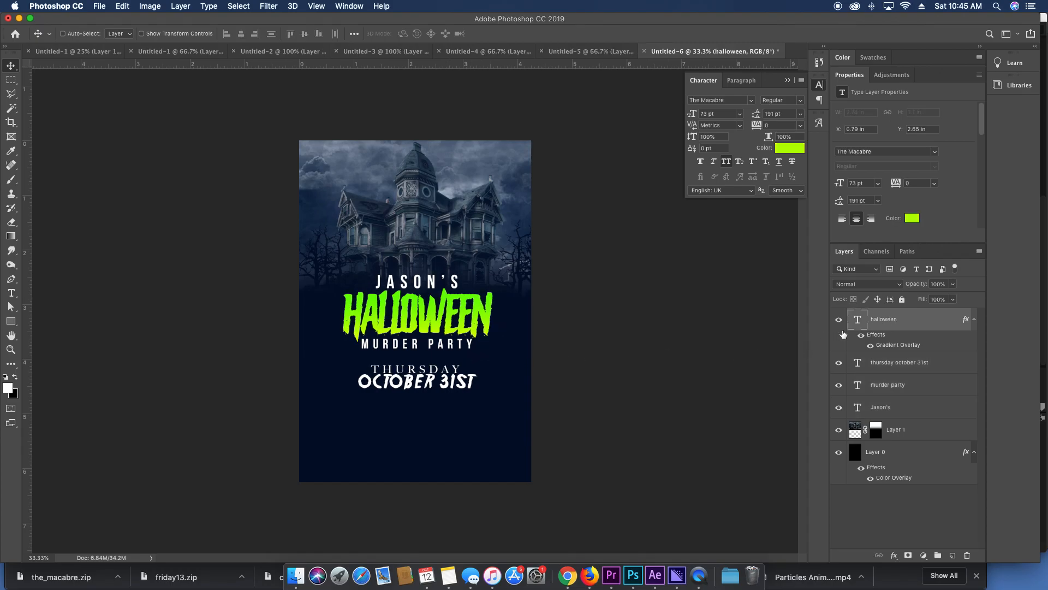
# Change the OCTOBER 31ST line's font to Big Caslon Medium and commit the text.
pyautogui.tripleClick(397, 382)
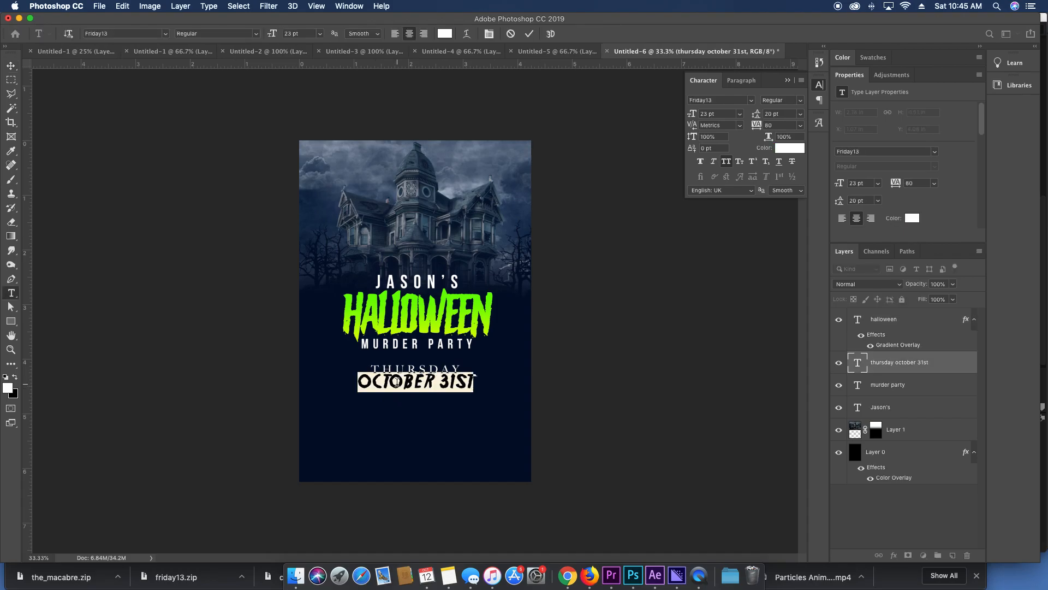
pyautogui.write('bug c')
pyautogui.press('BackSpace')
pyautogui.press('BackSpace')
pyautogui.write('ig')
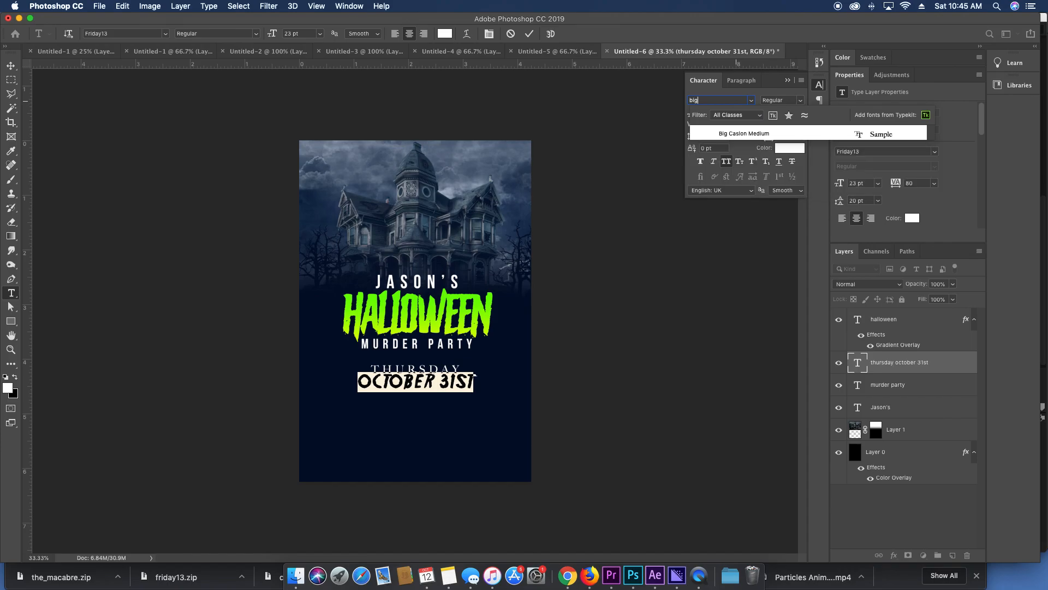
pyautogui.write(' cas')
pyautogui.press('Return')
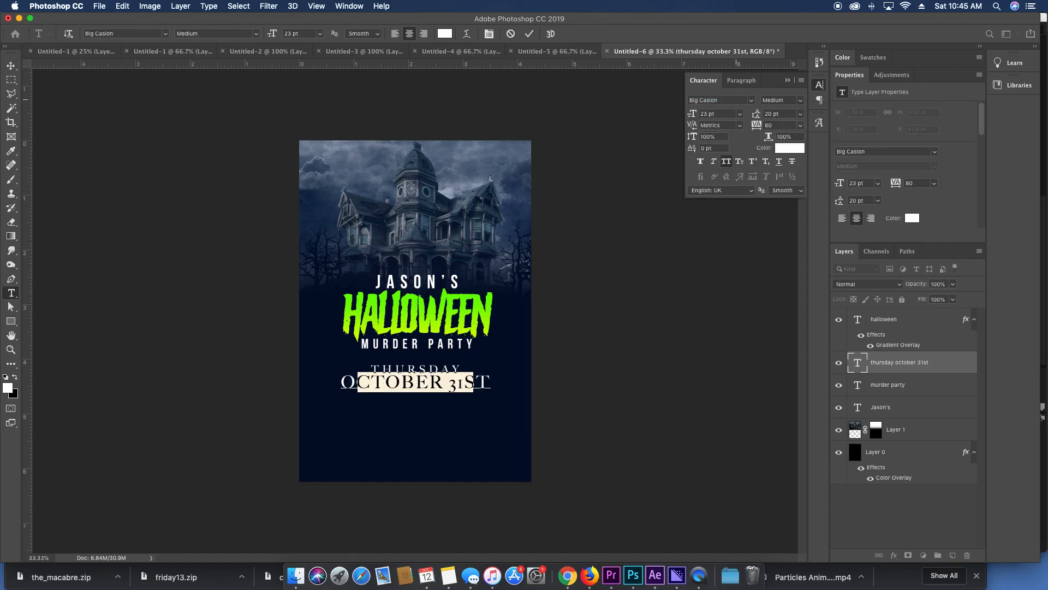
pyautogui.press('Escape')
pyautogui.press('v')
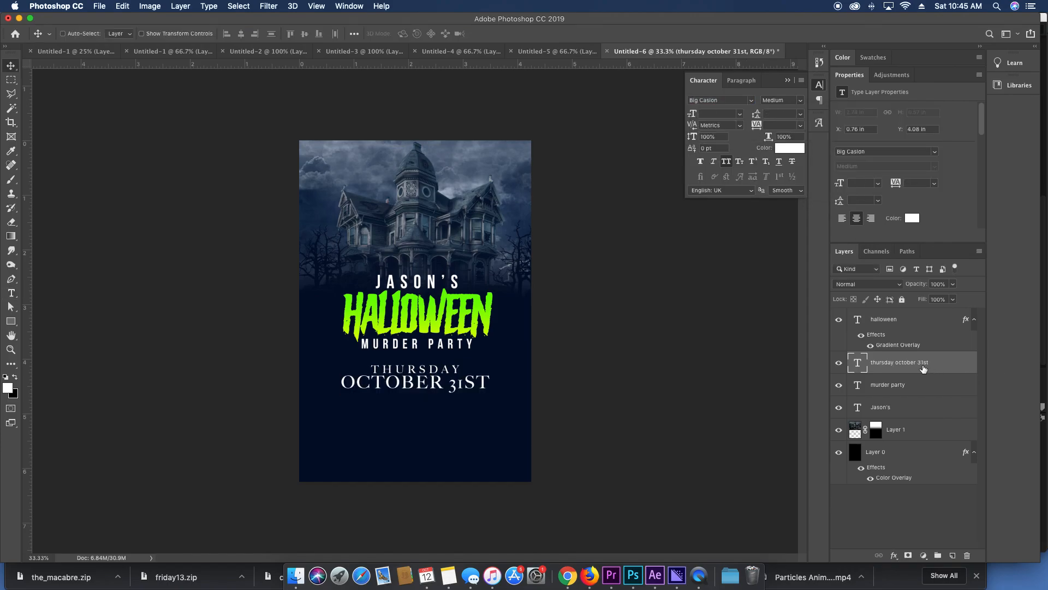
# Color the OCTOBER 31ST line yellow with hex value ffeb61 and commit the text.
pyautogui.press('t')
pyautogui.tripleClick(435, 382)
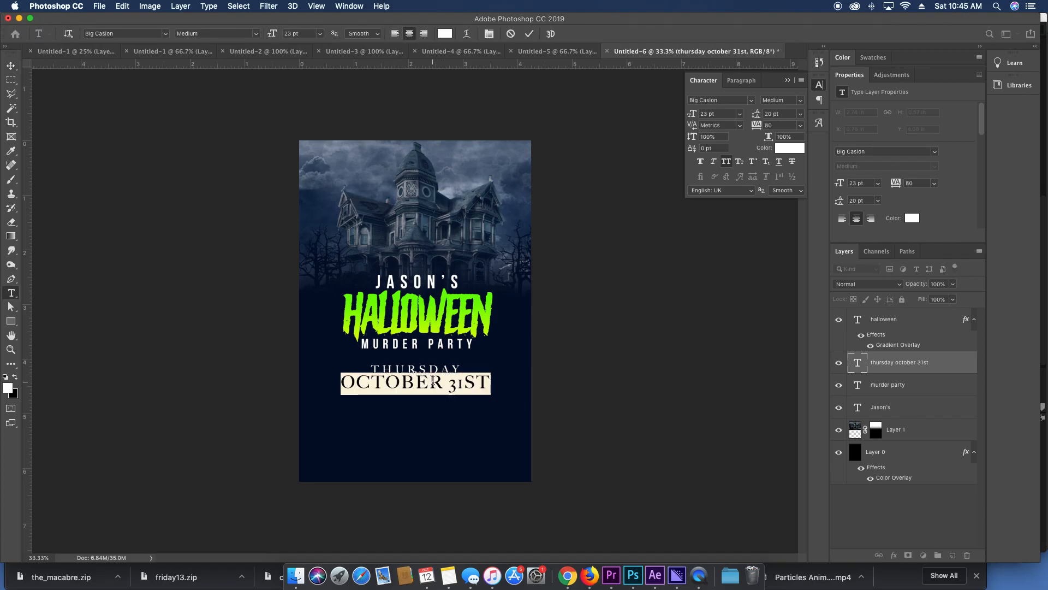
pyautogui.click(781, 151)
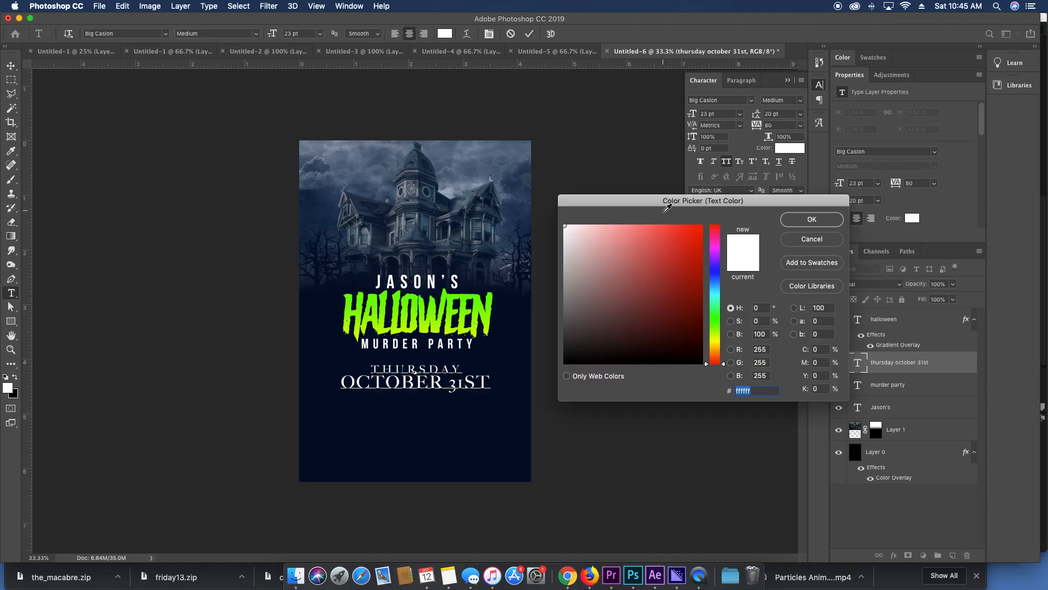
pyautogui.click(717, 344)
pyautogui.moveTo(678, 288); pyautogui.dragTo(649, 225)
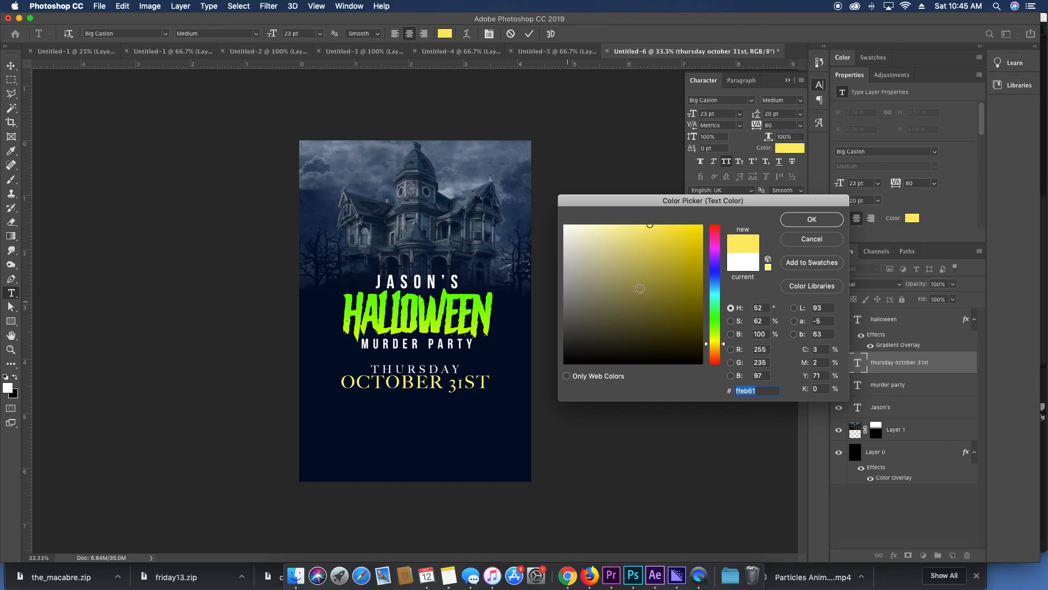
pyautogui.click(809, 219)
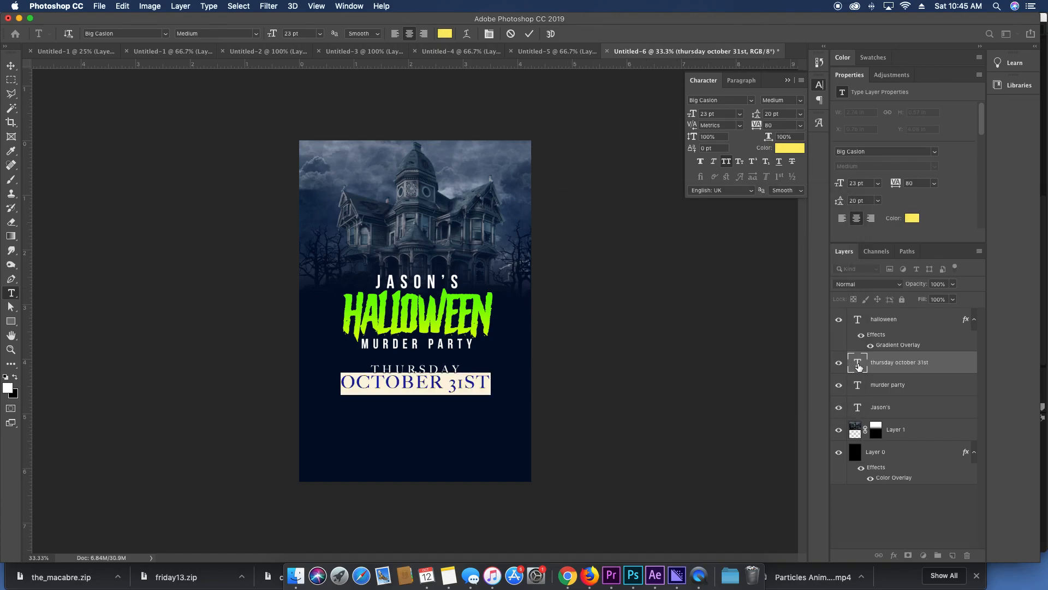
pyautogui.press('Escape')
pyautogui.press('v')
# Add a white venue line beneath the date with @, the host's first name in possessive form and HOUSE, and size it to 13 pt.
pyautogui.press('t')
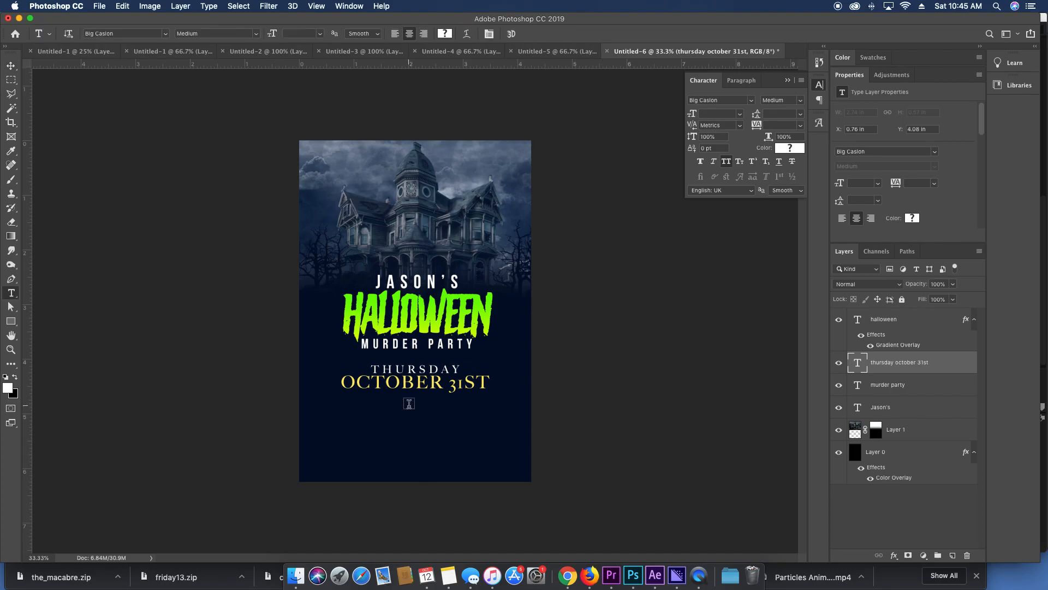
pyautogui.click(409, 415)
pyautogui.write('@')
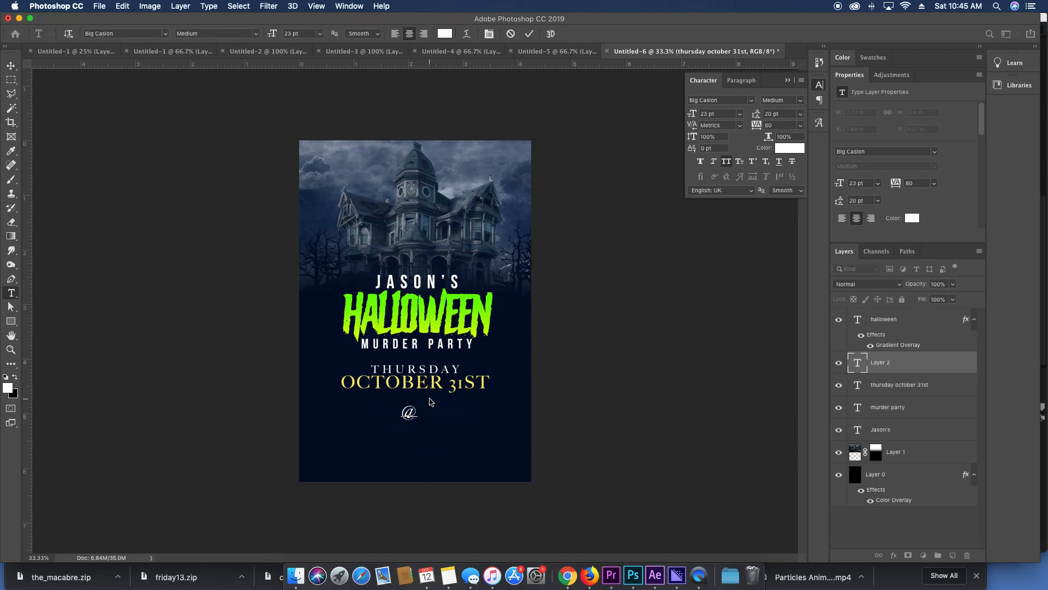
pyautogui.write(" JASON'S HOUSE")
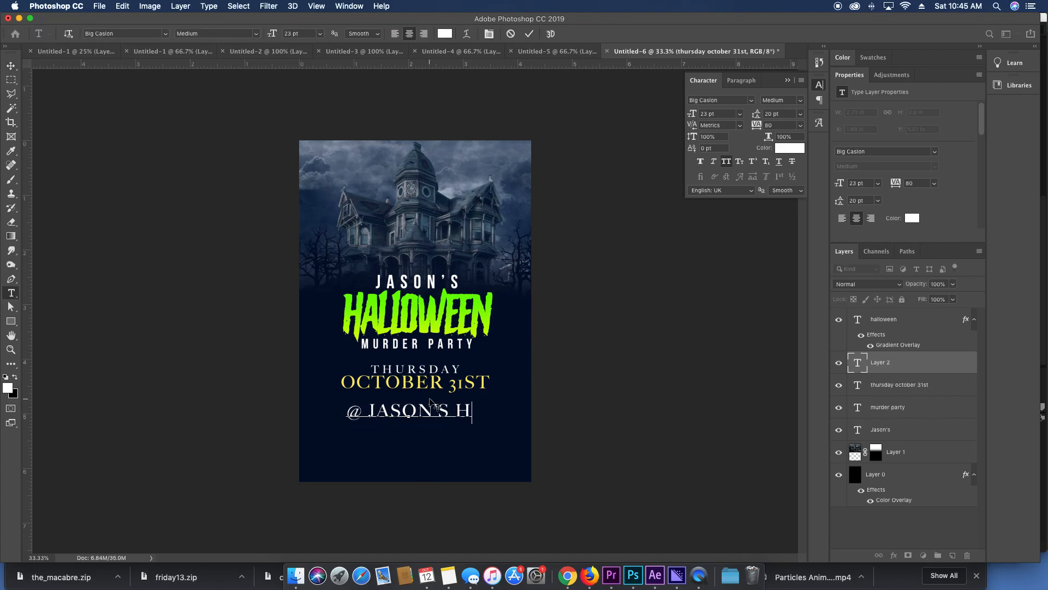
pyautogui.press('super+a')
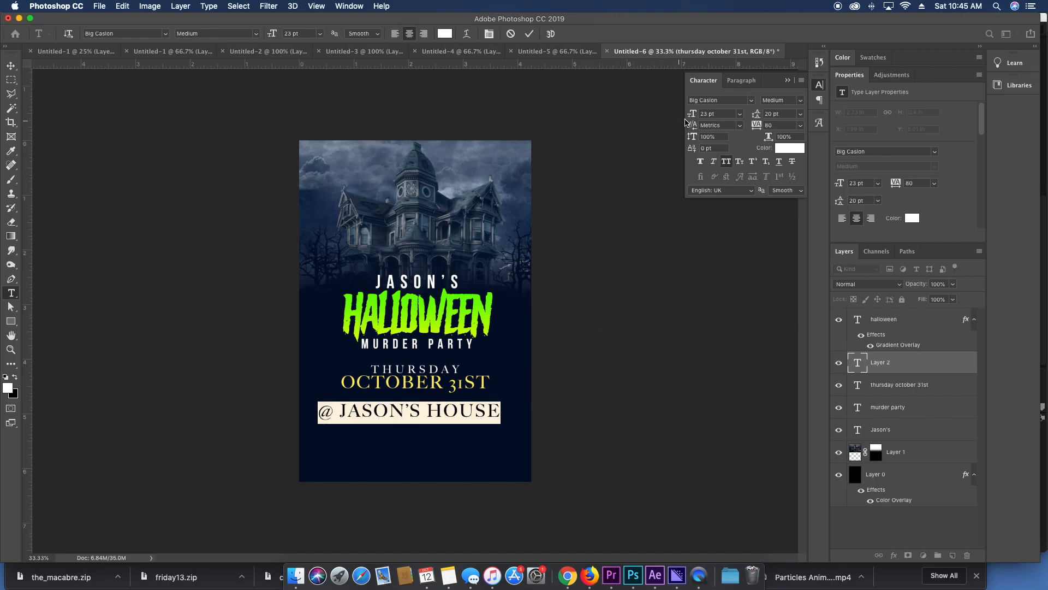
pyautogui.moveTo(691, 117); pyautogui.dragTo(686, 117)
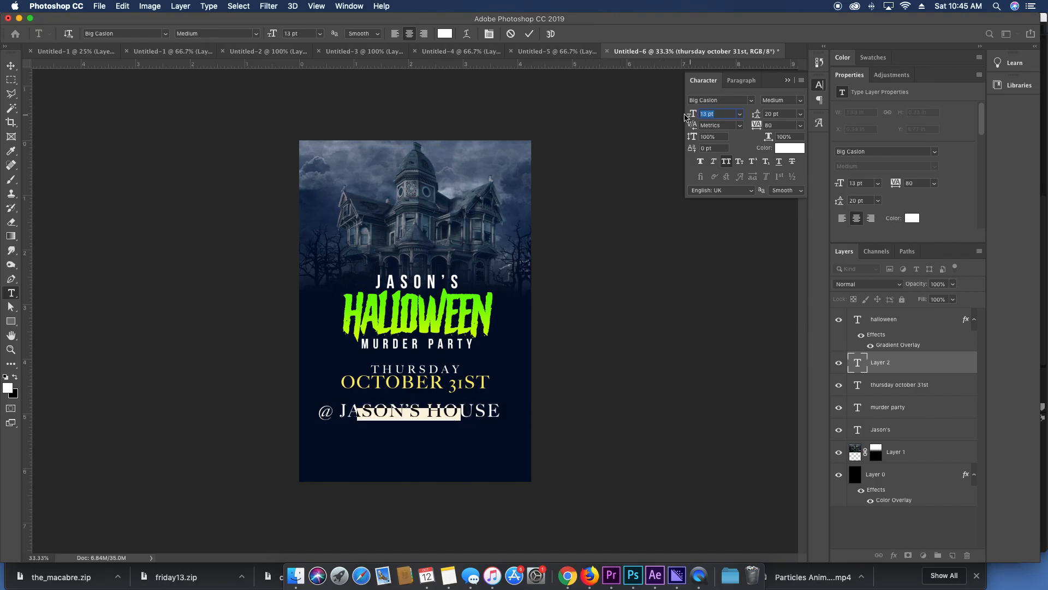
# Replace the wording after the @ with CAMP CRYSTAL LAKE, and move the line about 0.16 in higher and 0.08 in to the right.
pyautogui.click(387, 413)
pyautogui.moveTo(368, 411); pyautogui.dragTo(525, 411)
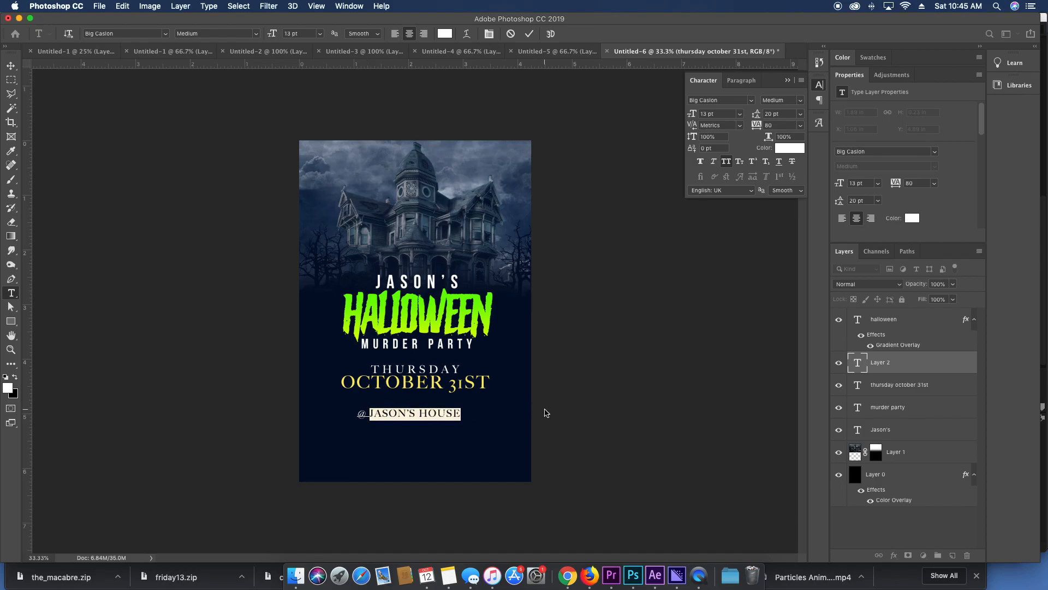
pyautogui.write('CAMP CRYSTAL LAKE')
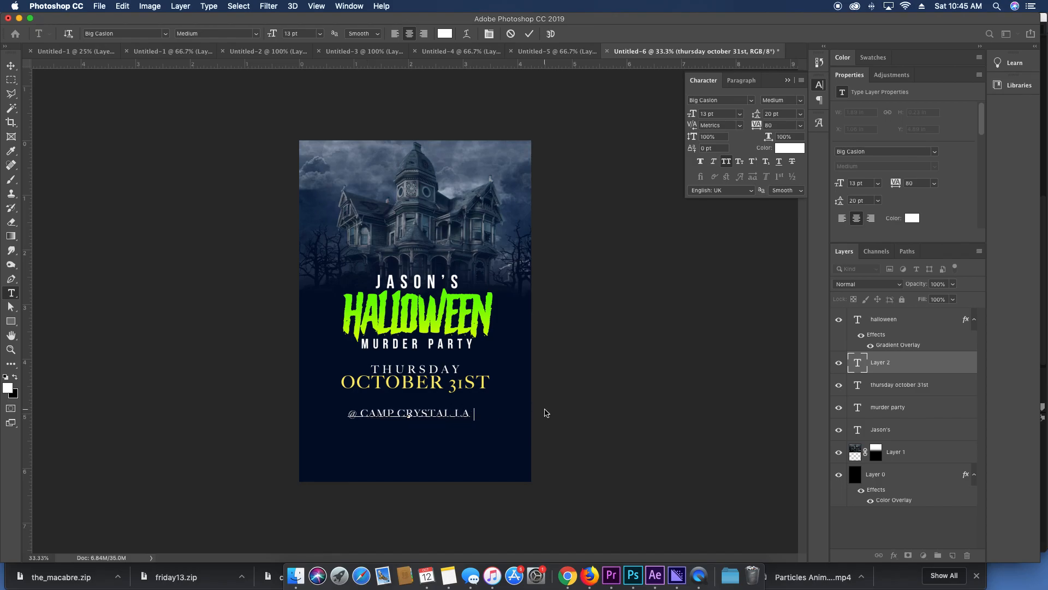
pyautogui.click(886, 360)
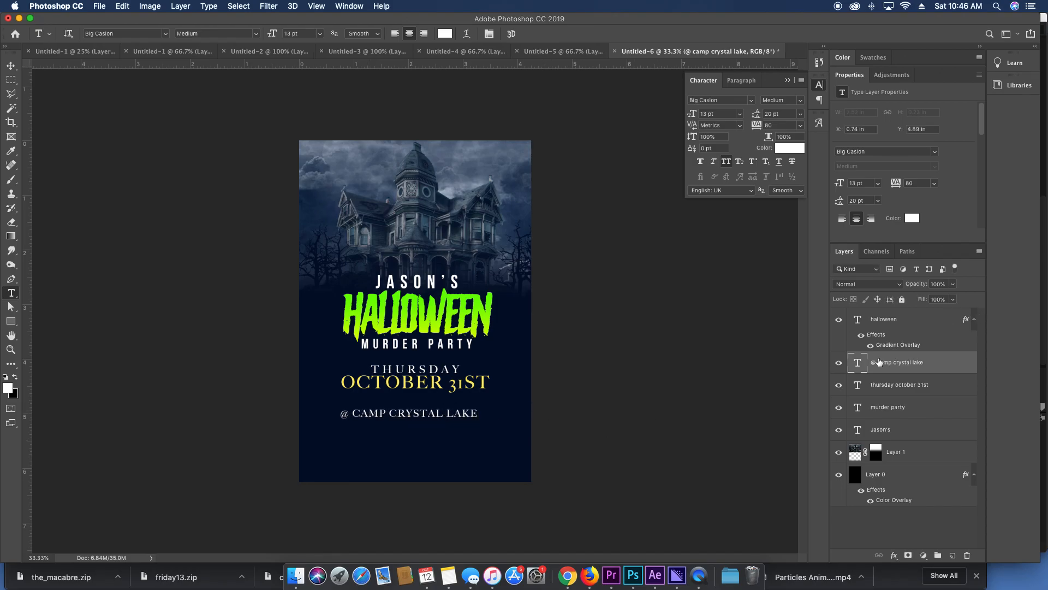
pyautogui.press('v')
pyautogui.moveTo(463, 421); pyautogui.dragTo(469, 416)
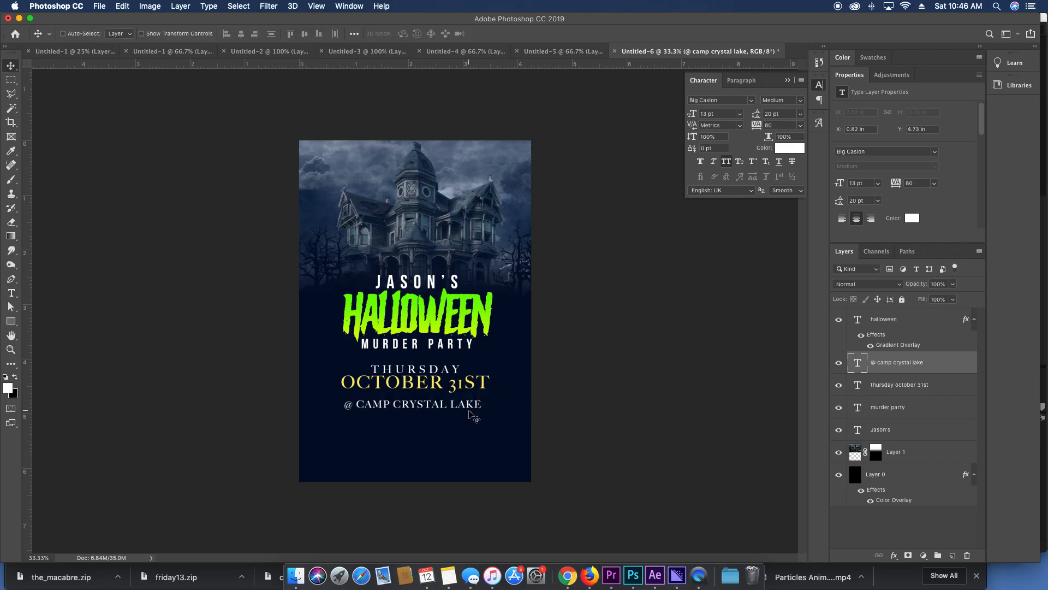
# Change the CAMP CRYSTAL LAKE venue line's font to Bebas Neue Regular at 22 pt and commit the text.
pyautogui.press('t')
pyautogui.click(471, 407)
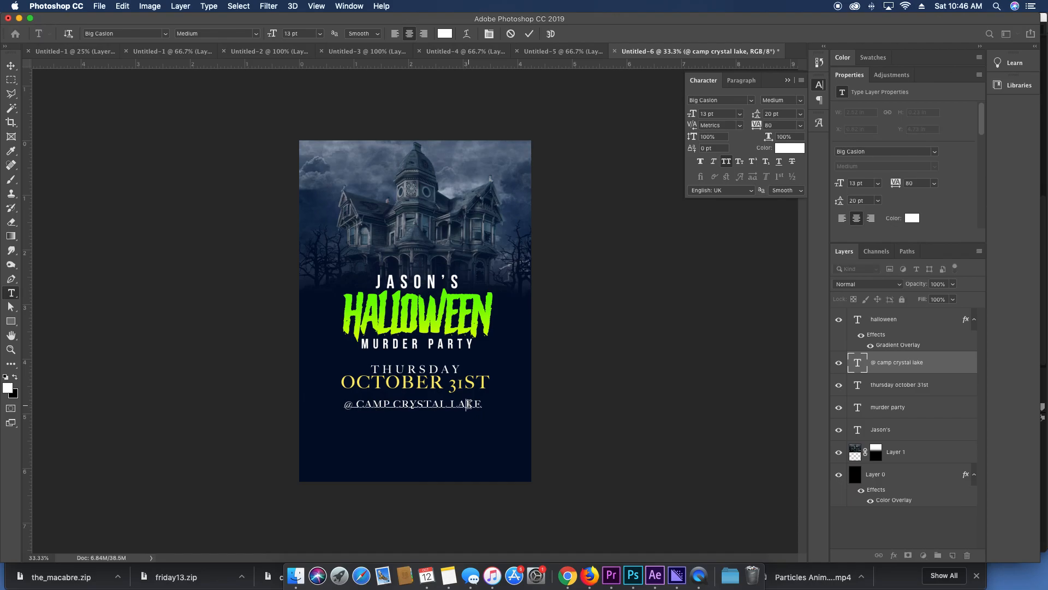
pyautogui.press('super+a')
pyautogui.click(725, 102)
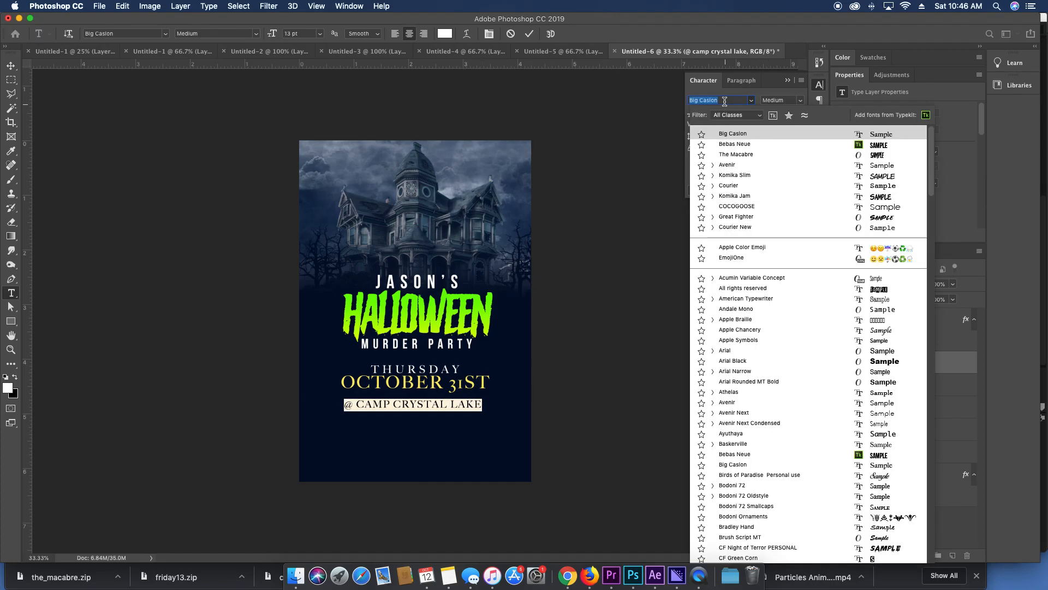
pyautogui.click(751, 147)
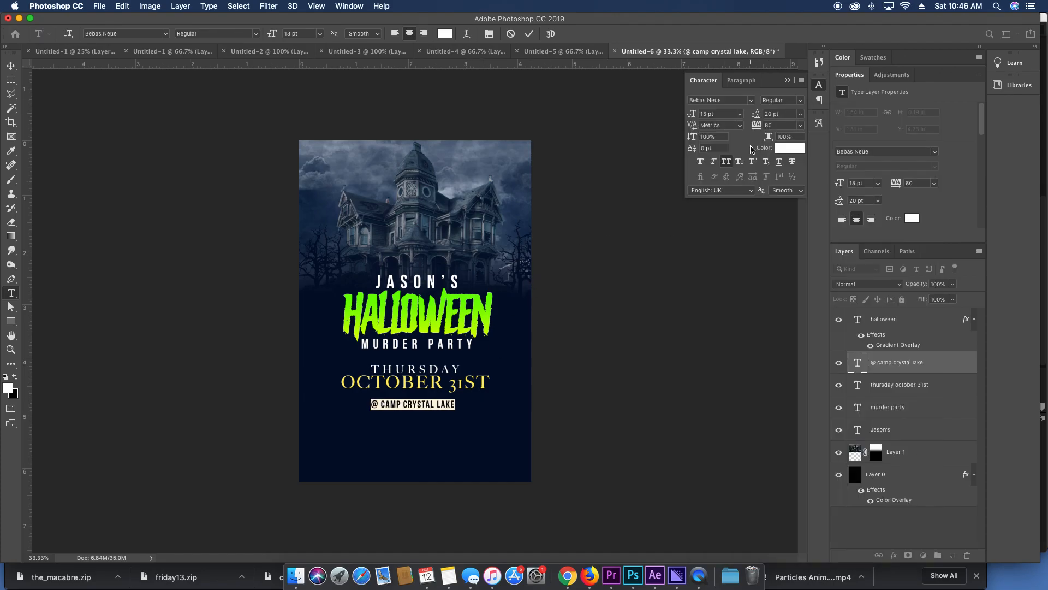
pyautogui.moveTo(698, 112); pyautogui.dragTo(701, 117)
pyautogui.press('super+Return')
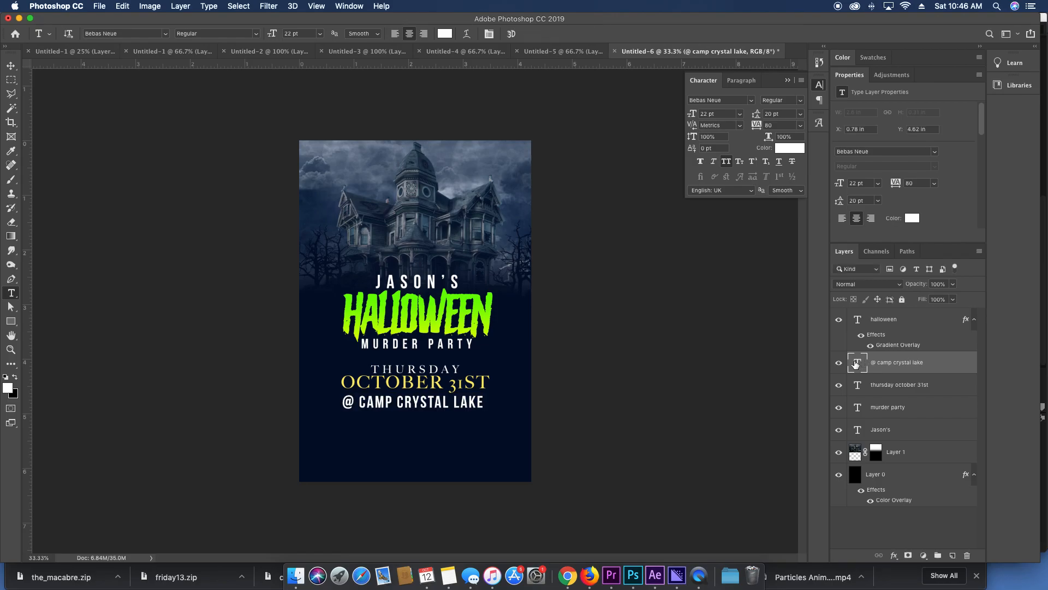
# Move the venue line about 0.79 in higher, just beneath MURDER PARTY, and shift it together with the date text slightly lower.
pyautogui.press('v')
pyautogui.moveTo(432, 444); pyautogui.dragTo(431, 403)
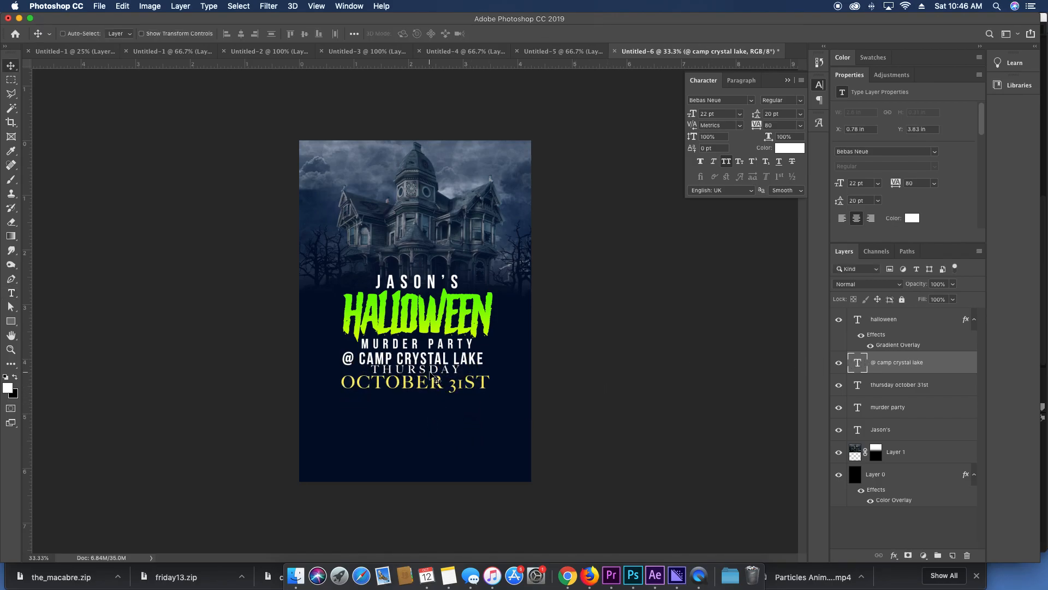
pyautogui.keyDown('shift'); pyautogui.keyDown('super'); pyautogui.click(431, 382); pyautogui.keyUp('super'); pyautogui.keyUp('shift')
pyautogui.keyDown('shift'); pyautogui.keyDown('super'); pyautogui.click(431, 371); pyautogui.keyUp('super'); pyautogui.keyUp('shift')
pyautogui.keyDown('shift'); pyautogui.keyDown('super'); pyautogui.click(436, 382); pyautogui.keyUp('super'); pyautogui.keyUp('shift')
pyautogui.moveTo(440, 374); pyautogui.dragTo(440, 388)
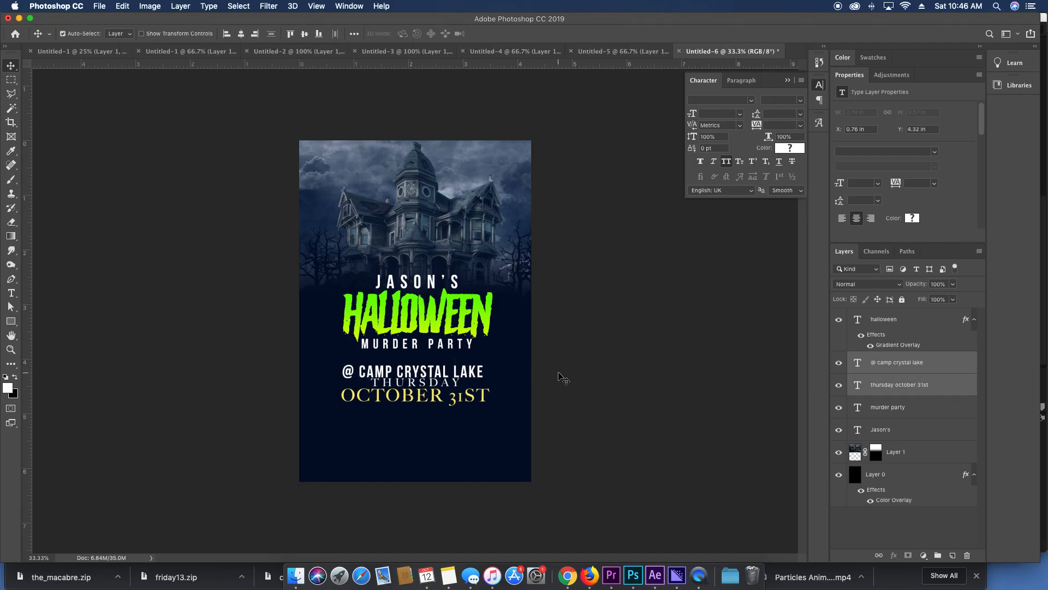
# Raise the venue line alone slightly to sit at Y 3.95 in, between MURDER PARTY and THURSDAY.
pyautogui.click(562, 375)
pyautogui.doubleClick(463, 371)
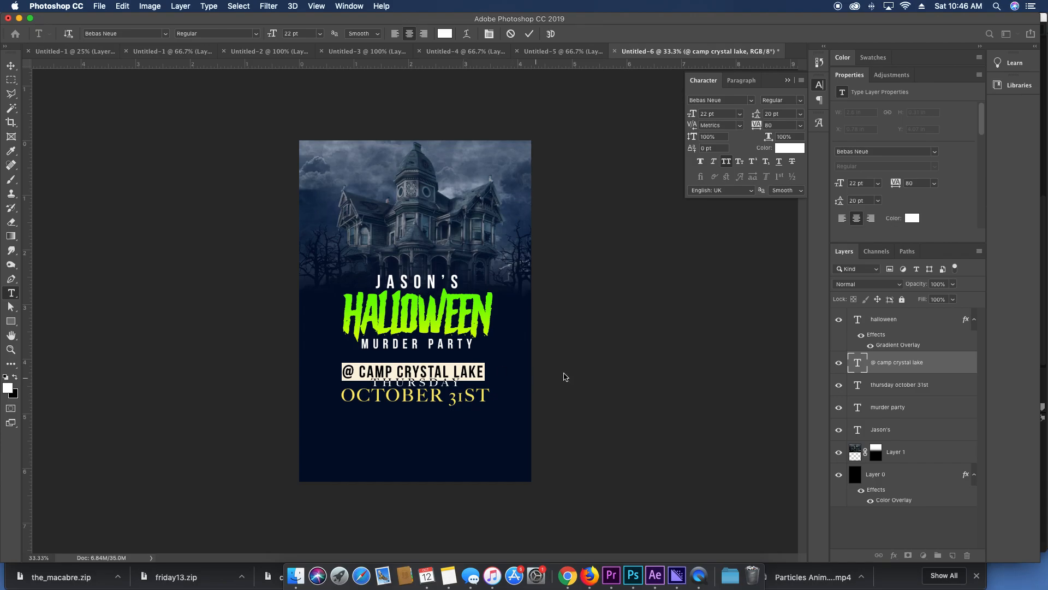
pyautogui.press('Escape')
pyautogui.press('v')
pyautogui.moveTo(464, 377); pyautogui.dragTo(464, 369)
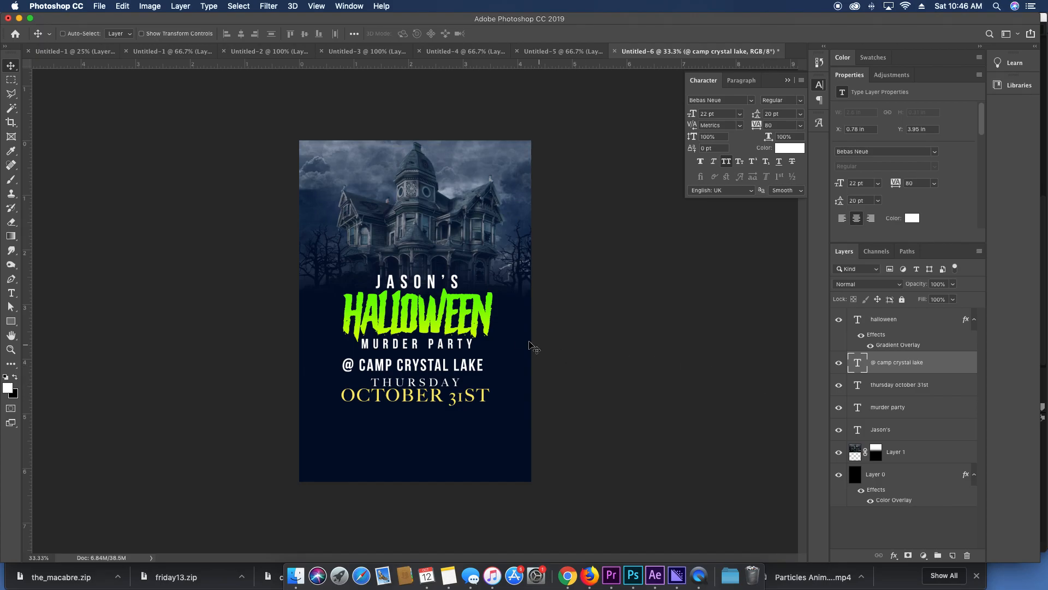
# Copy the bare tree from the Untitled-5 document into the flyer and defringe its edges by 3 pixels.
pyautogui.click(544, 53)
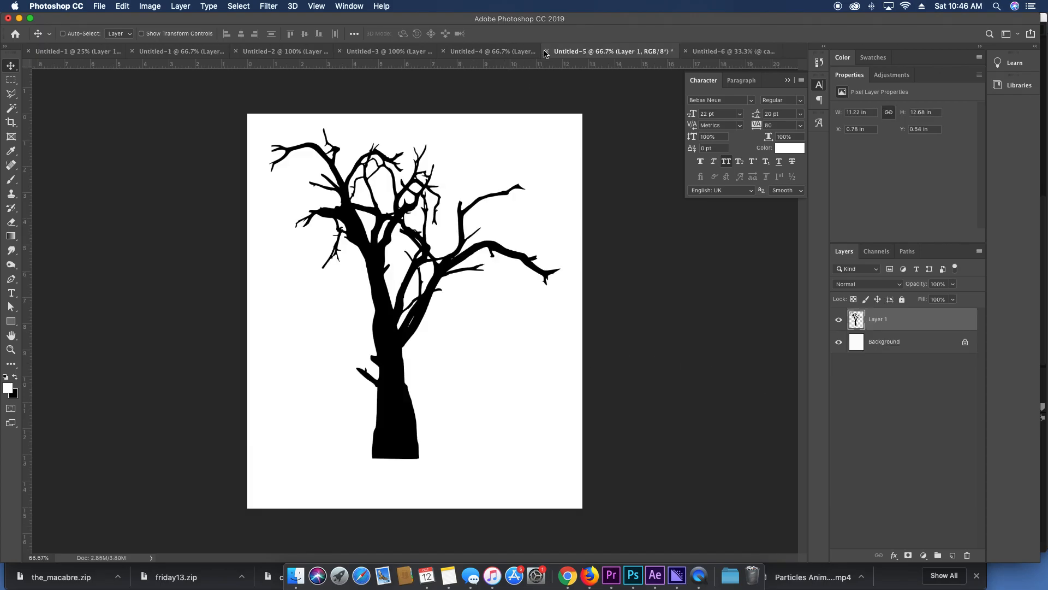
pyautogui.moveTo(475, 273); pyautogui.dragTo(431, 248)
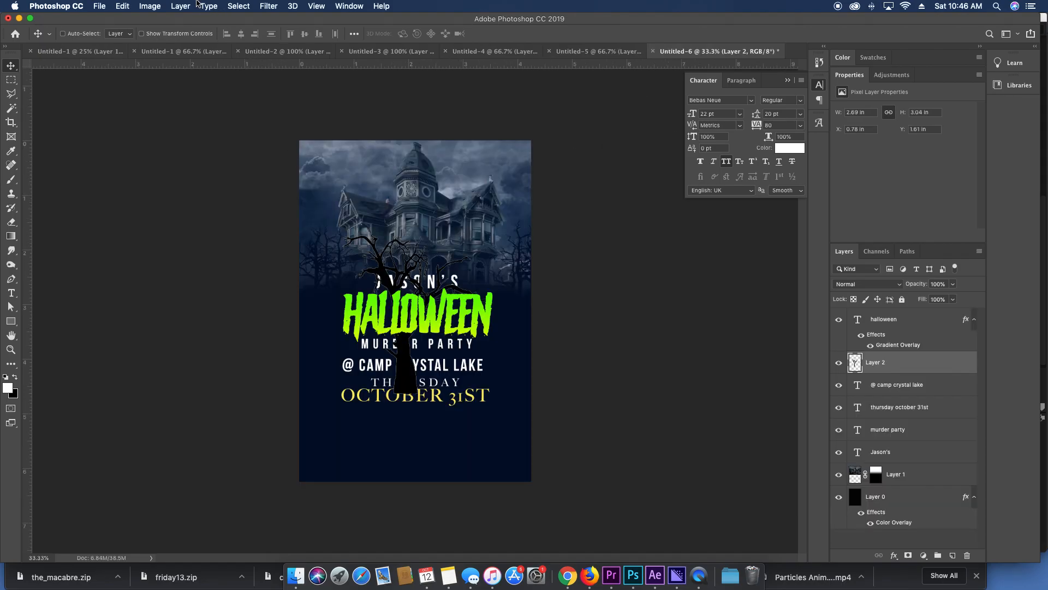
pyautogui.press('super')
pyautogui.press('super+equal')
pyautogui.press('super+equal')
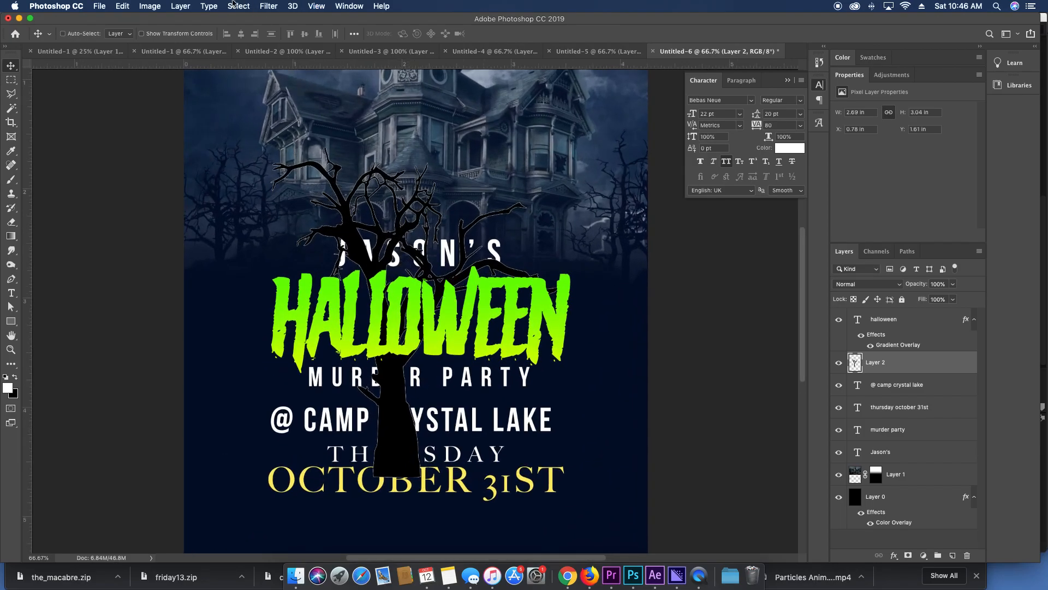
pyautogui.click(180, 6)
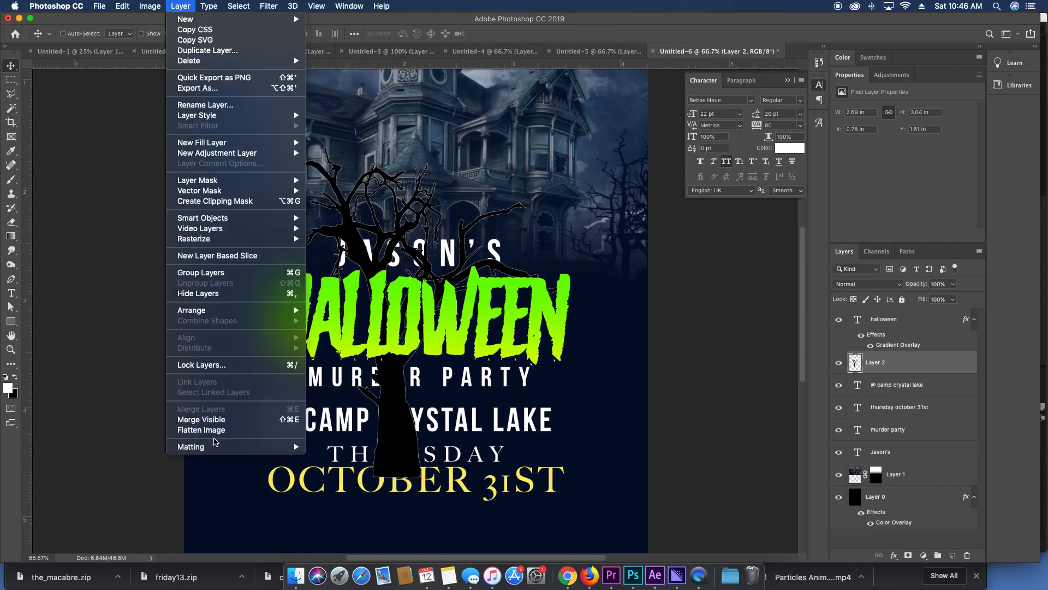
pyautogui.moveTo(214, 442)
pyautogui.click(338, 458)
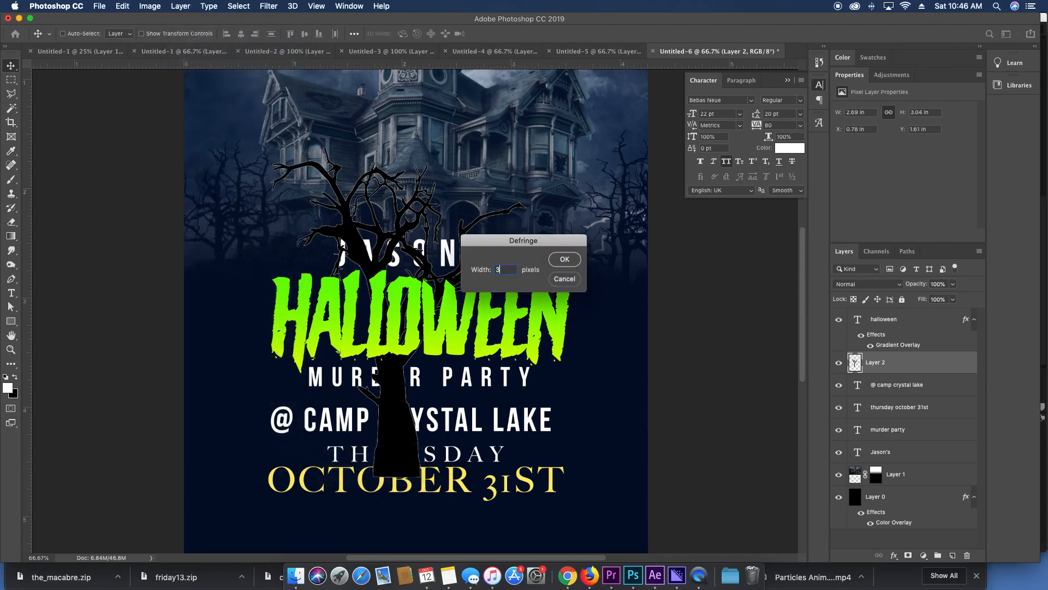
pyautogui.press('Return')
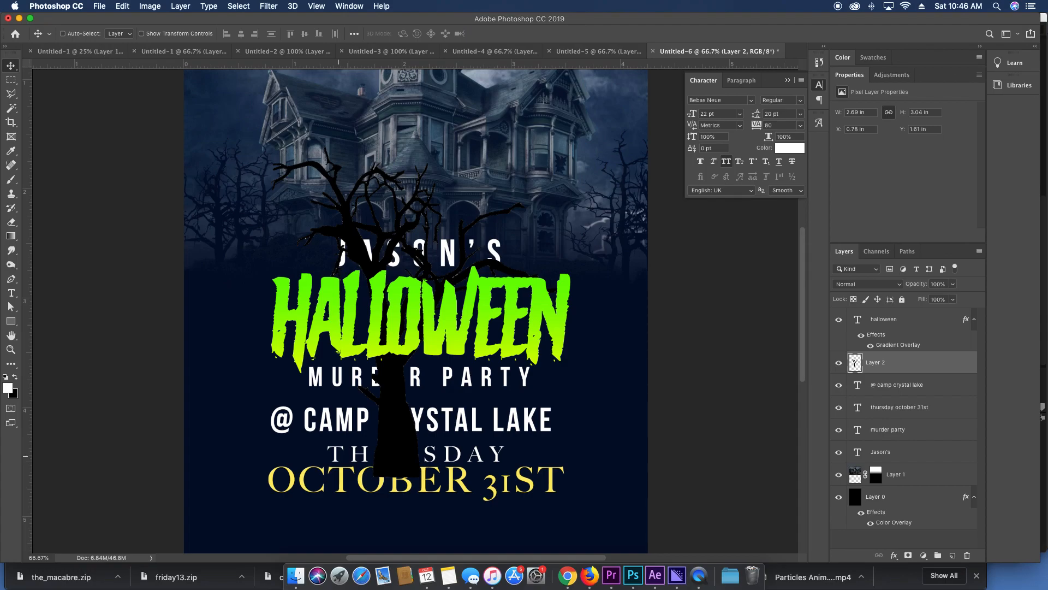
pyautogui.press('super+u')
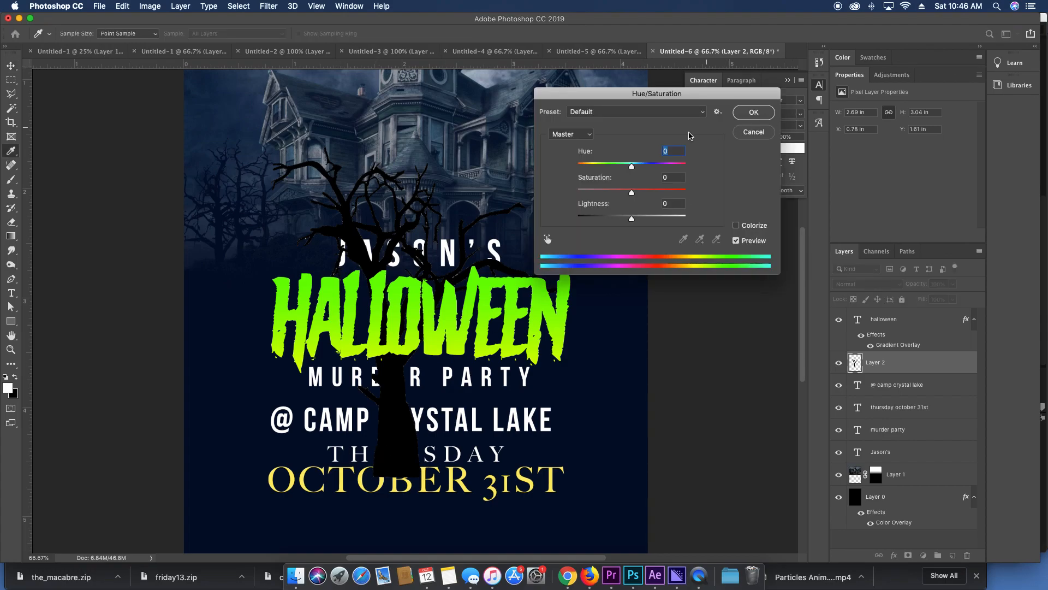
pyautogui.click(751, 133)
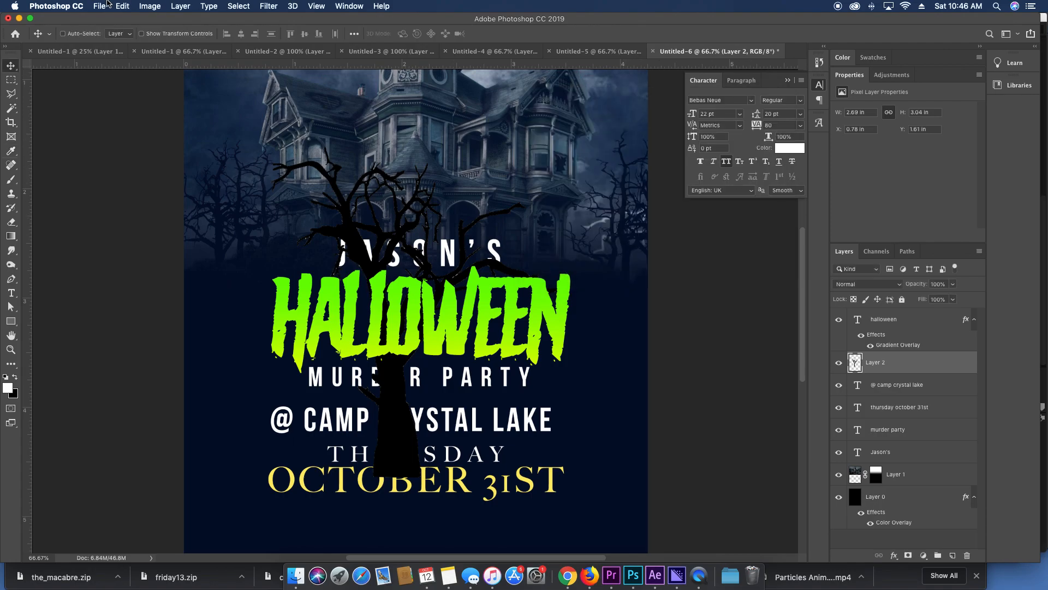
pyautogui.click(146, 6)
pyautogui.moveTo(180, 36)
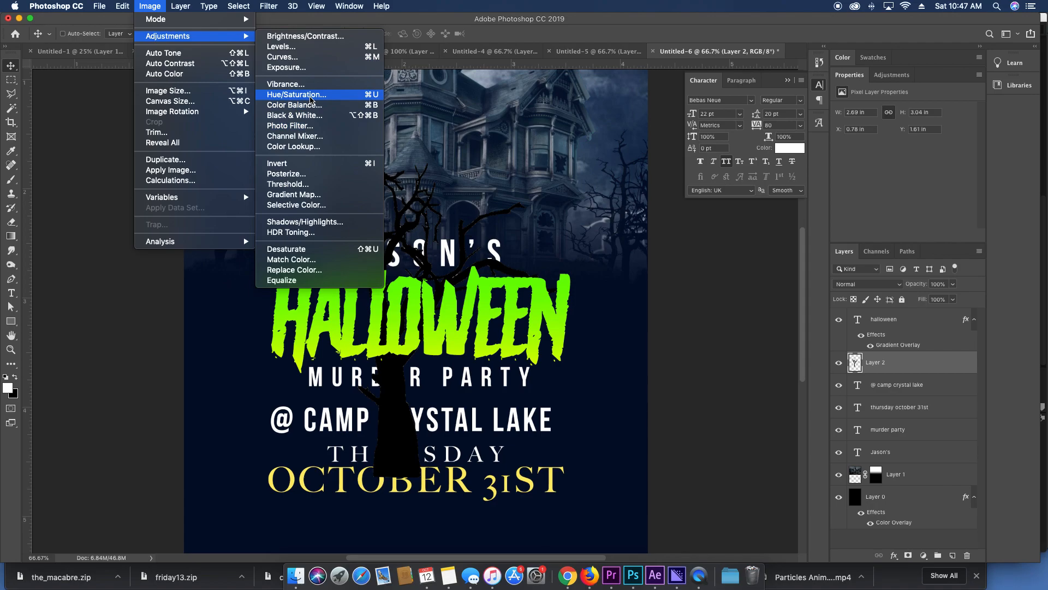
pyautogui.click(310, 99)
pyautogui.moveTo(632, 219); pyautogui.dragTo(518, 210)
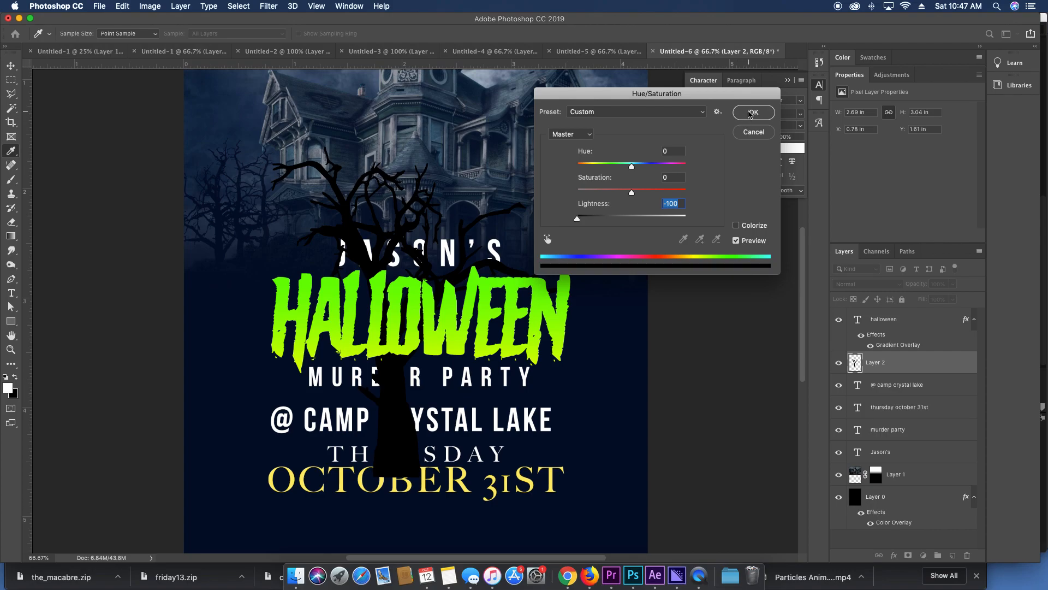
pyautogui.click(749, 134)
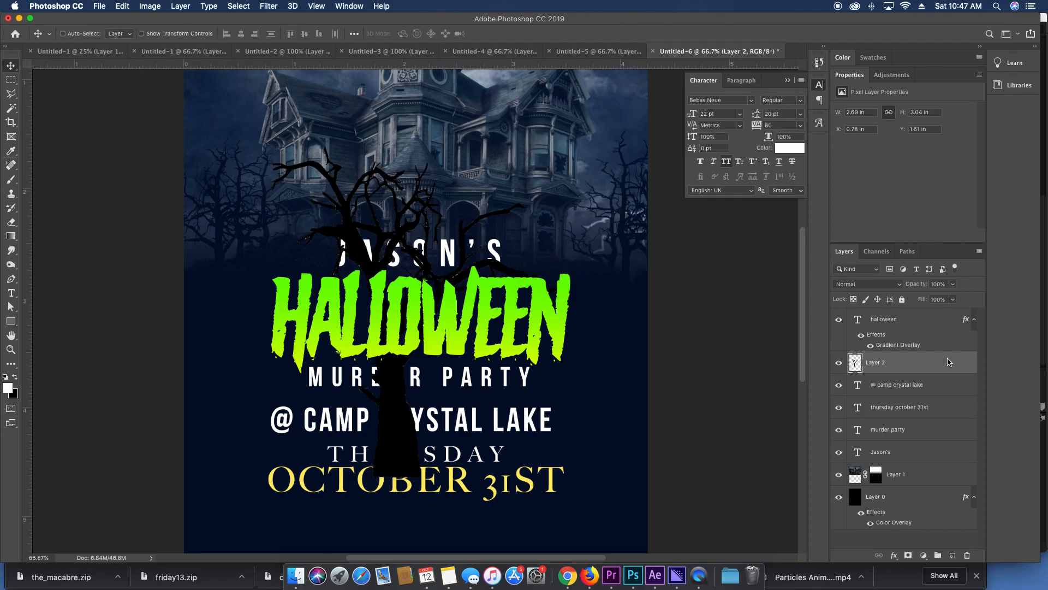
# Apply a pure black Color Overlay layer style to the tree layer.
pyautogui.doubleClick(949, 363)
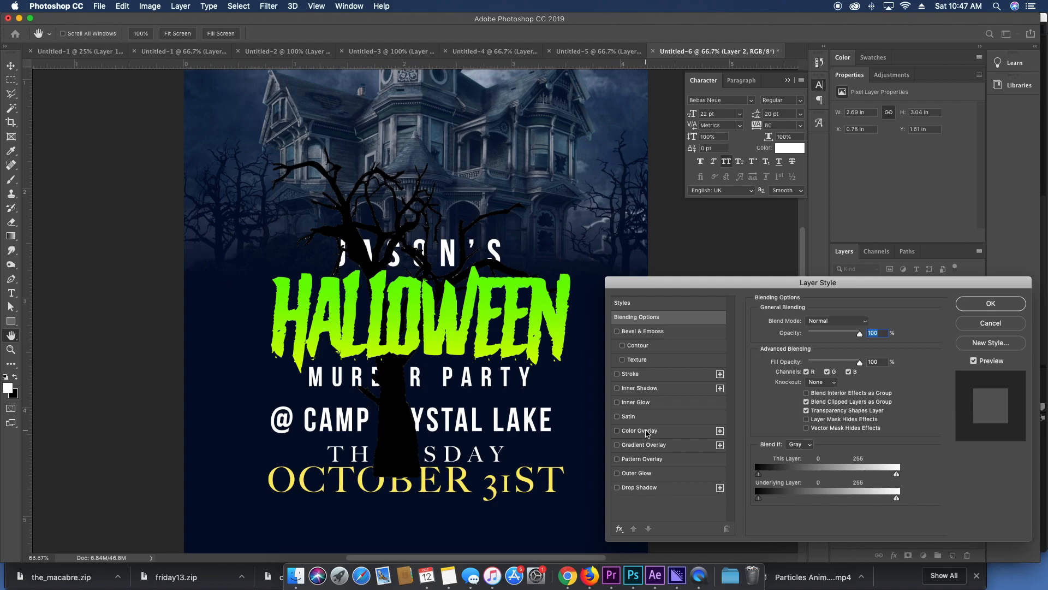
pyautogui.click(645, 430)
pyautogui.click(867, 323)
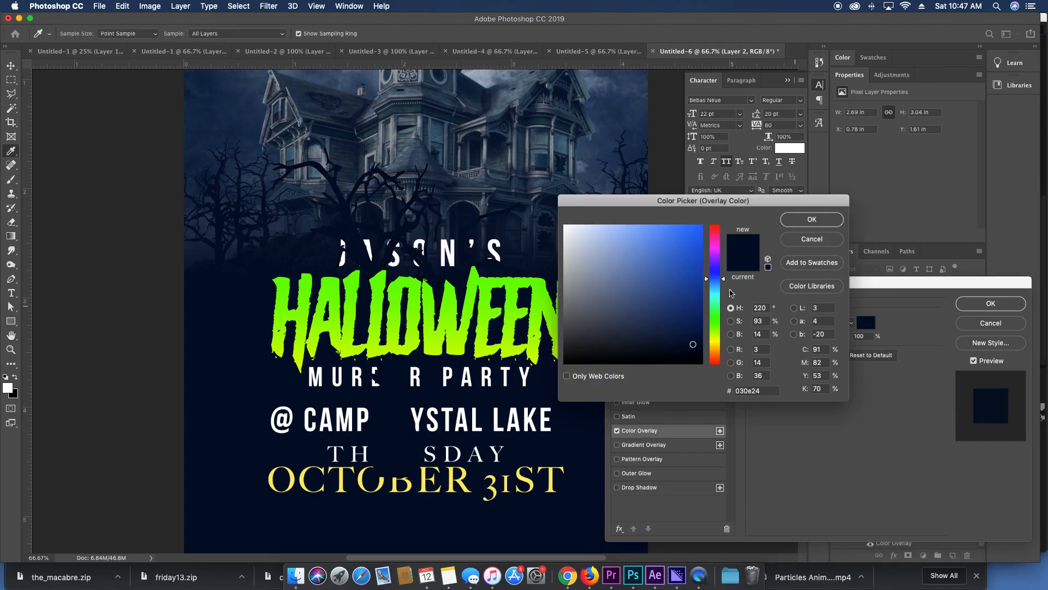
pyautogui.moveTo(675, 345); pyautogui.dragTo(703, 364)
pyautogui.click(804, 219)
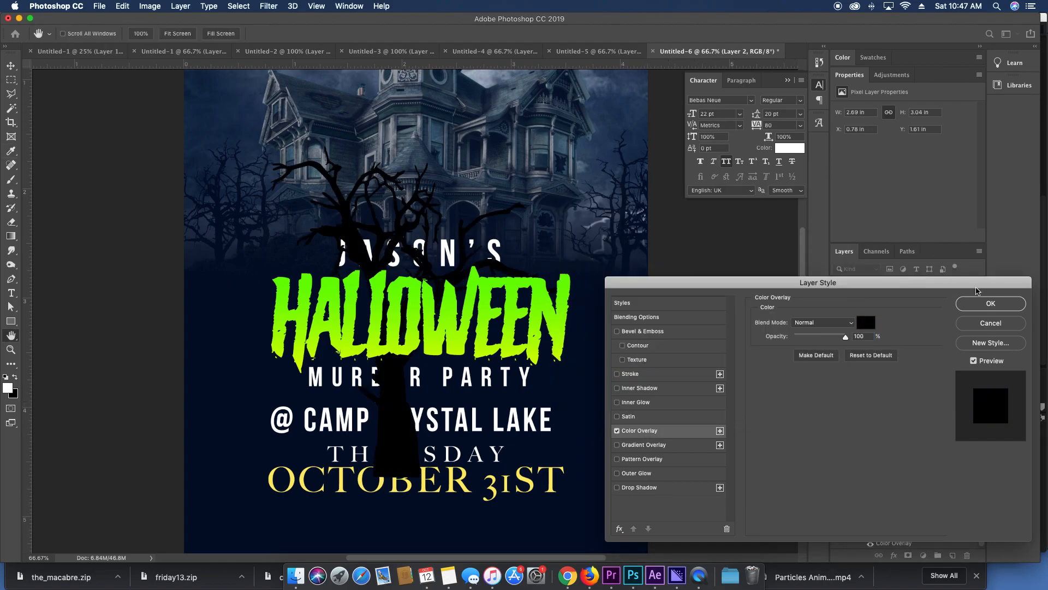
pyautogui.click(990, 303)
# Move the tree about 1.4 in to the left and bring its layer in front of the HALLOWEEN title.
pyautogui.press('v')
pyautogui.moveTo(548, 227); pyautogui.dragTo(395, 234)
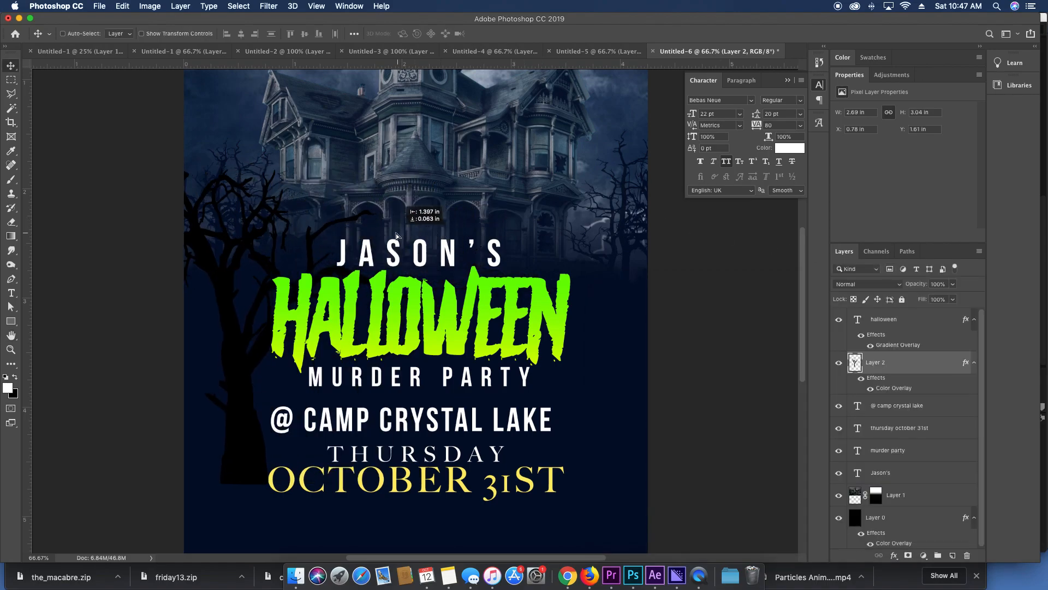
pyautogui.press('super+bracketright')
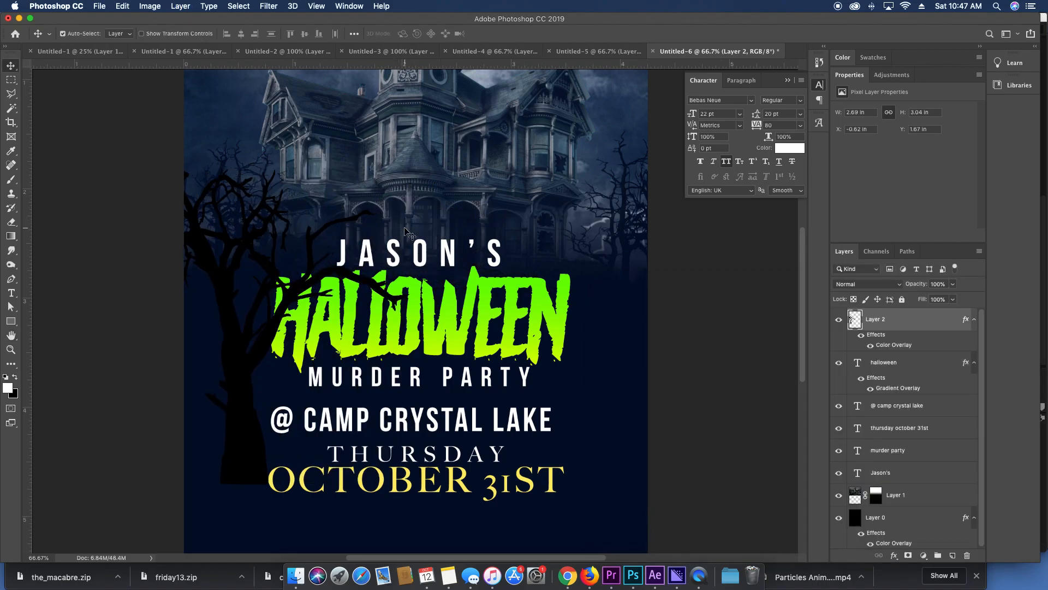
# Move the tree to the flyer's right edge and enlarge it to about 4.3 × 4.35 in so its branches frame the title.
pyautogui.press('super+minus')
pyautogui.press('super+minus')
pyautogui.moveTo(476, 387); pyautogui.dragTo(523, 403)
pyautogui.press('super+t')
pyautogui.moveTo(453, 327); pyautogui.dragTo(365, 256)
pyautogui.press('Return')
# Duplicate the tree and place the copy in the flyer's lower-left corner at about X -2.49 in, Y 3.52 in.
pyautogui.moveTo(552, 381); pyautogui.dragTo(388, 405)
pyautogui.press('super+j')
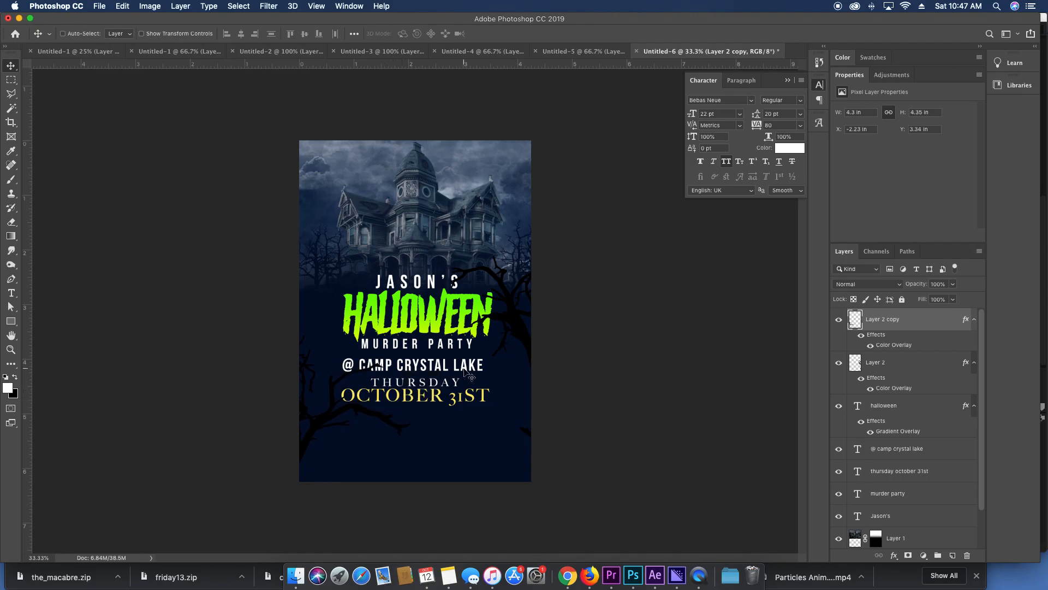
pyautogui.moveTo(380, 416); pyautogui.dragTo(361, 430)
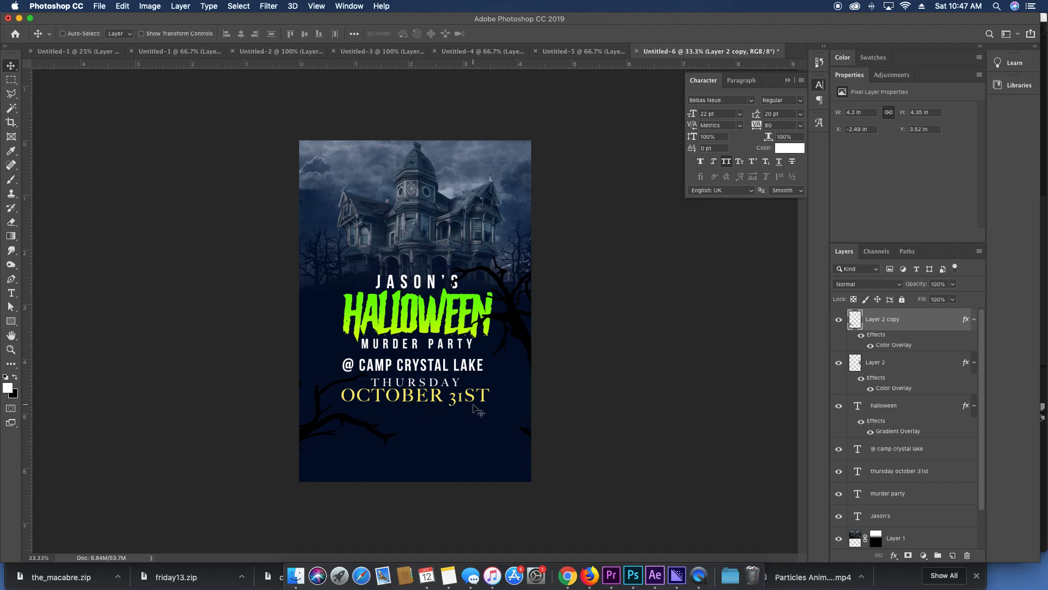
# Draw a round starburst seal with the Custom Shape tool in the flyer's lower area, directly above the halloween layer.
pyautogui.click(909, 414)
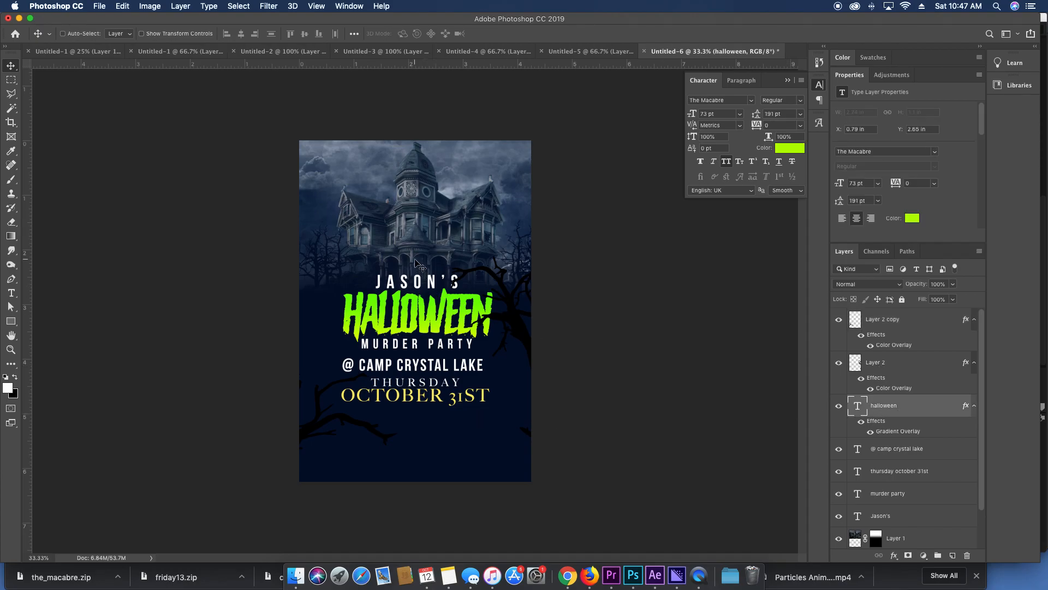
pyautogui.press('u')
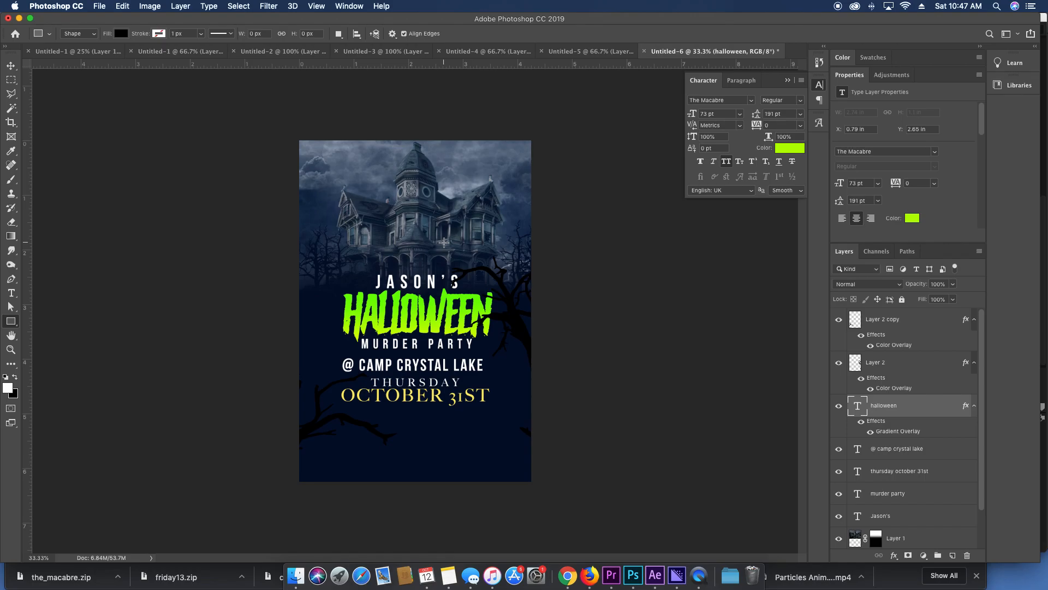
pyautogui.hotkey('shift', 'u')
pyautogui.hotkey('shift', 'u')
pyautogui.hotkey('shift', 'u')
pyautogui.hotkey('shift', 'u')
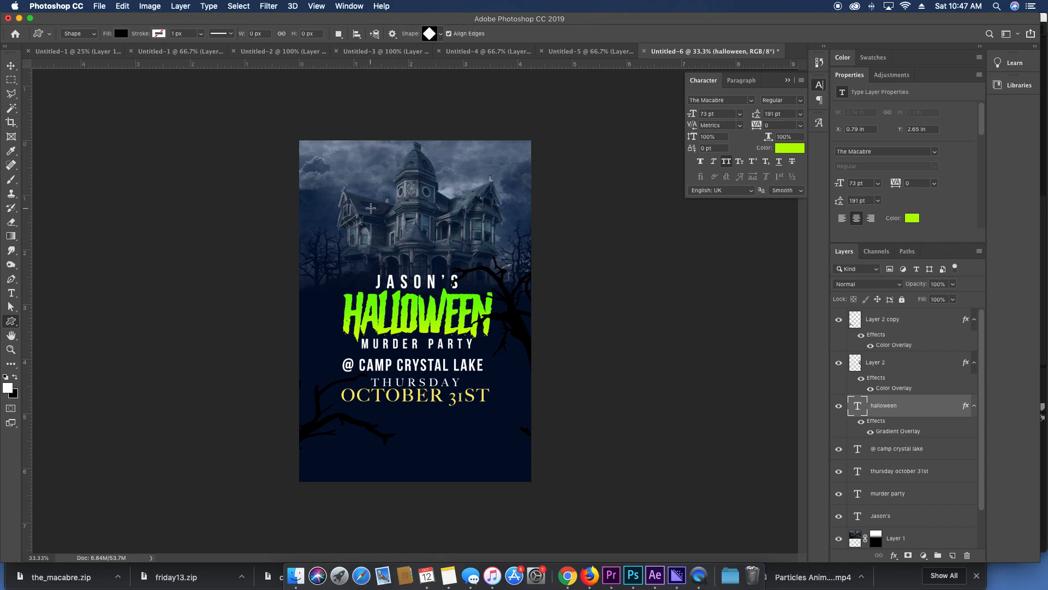
pyautogui.hotkey('shift', 'u')
pyautogui.hotkey('shift', 'u')
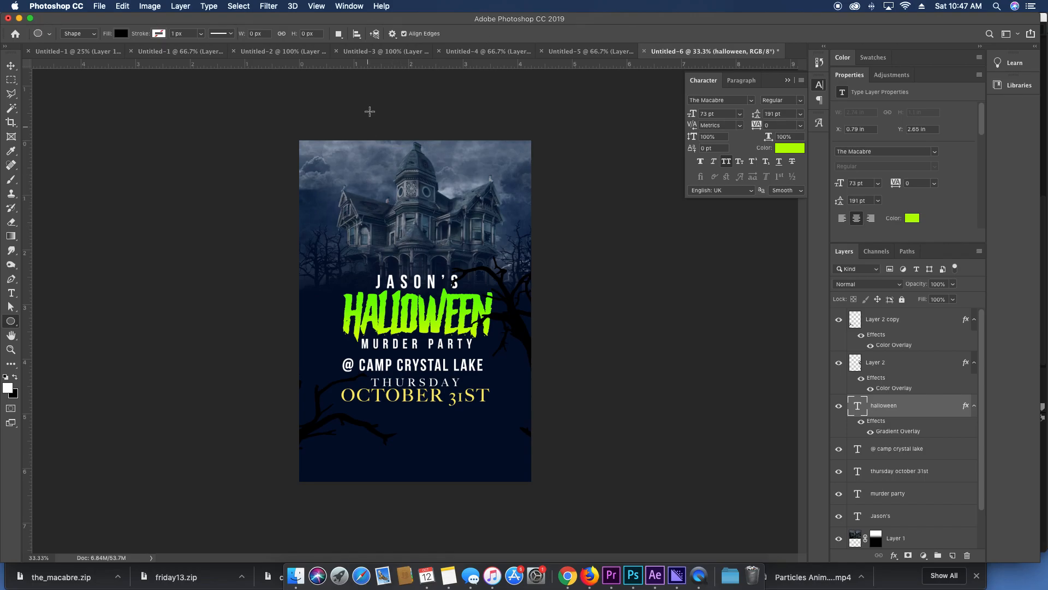
pyautogui.hotkey('shift', 'u')
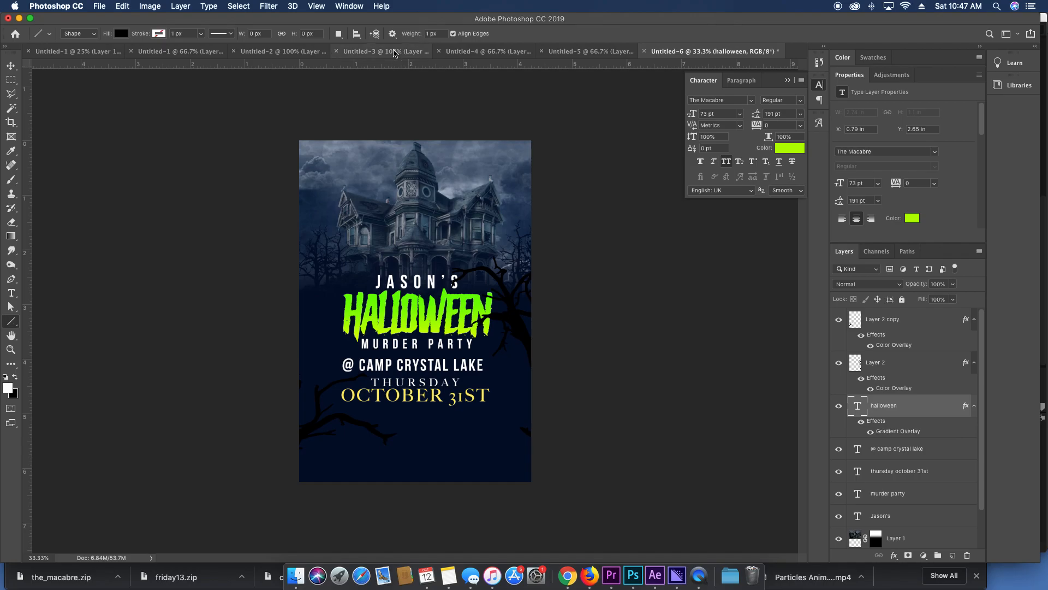
pyautogui.click(434, 37)
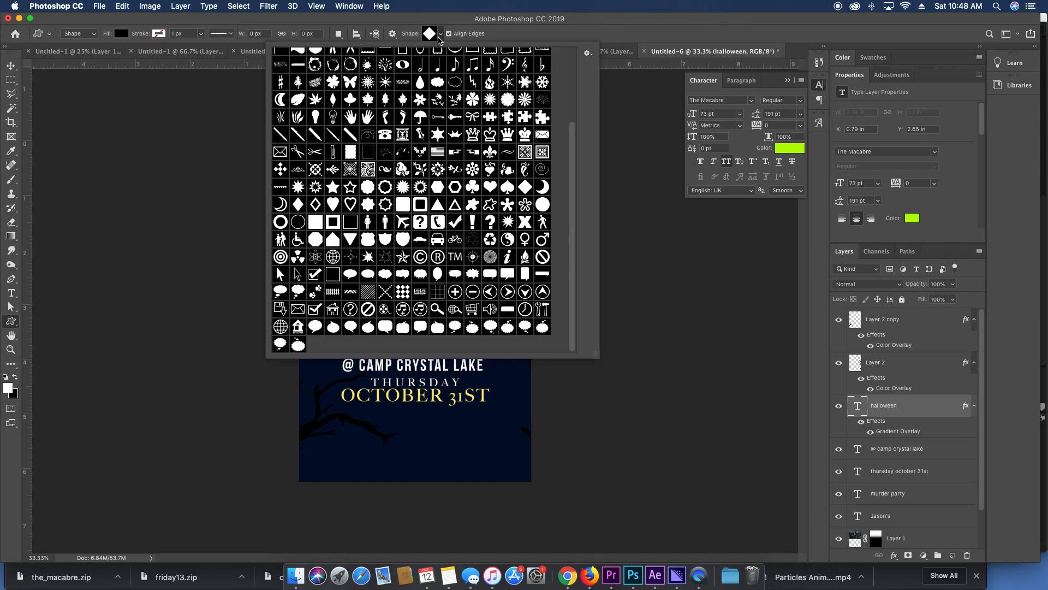
pyautogui.scroll(2, 544, 201)
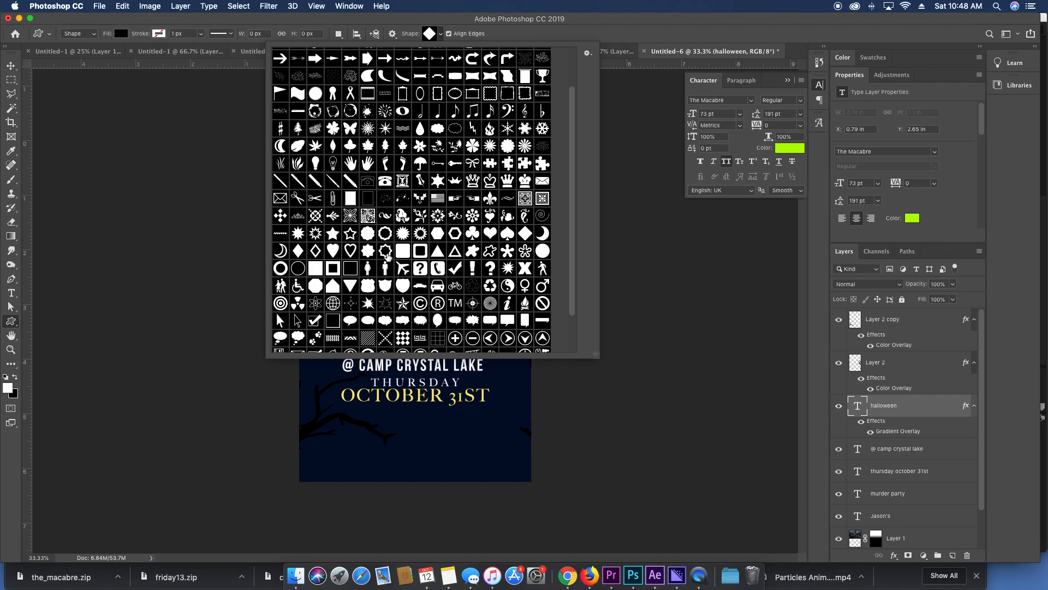
pyautogui.scroll(2, 389, 257)
pyautogui.click(315, 144)
pyautogui.moveTo(374, 402); pyautogui.dragTo(469, 466)
# Move the starburst seal to the flyer's upper-left corner beside the house tower and fill it white.
pyautogui.press('v')
pyautogui.moveTo(417, 445); pyautogui.dragTo(364, 189)
pyautogui.press('x')
pyautogui.press('super+BackSpace')
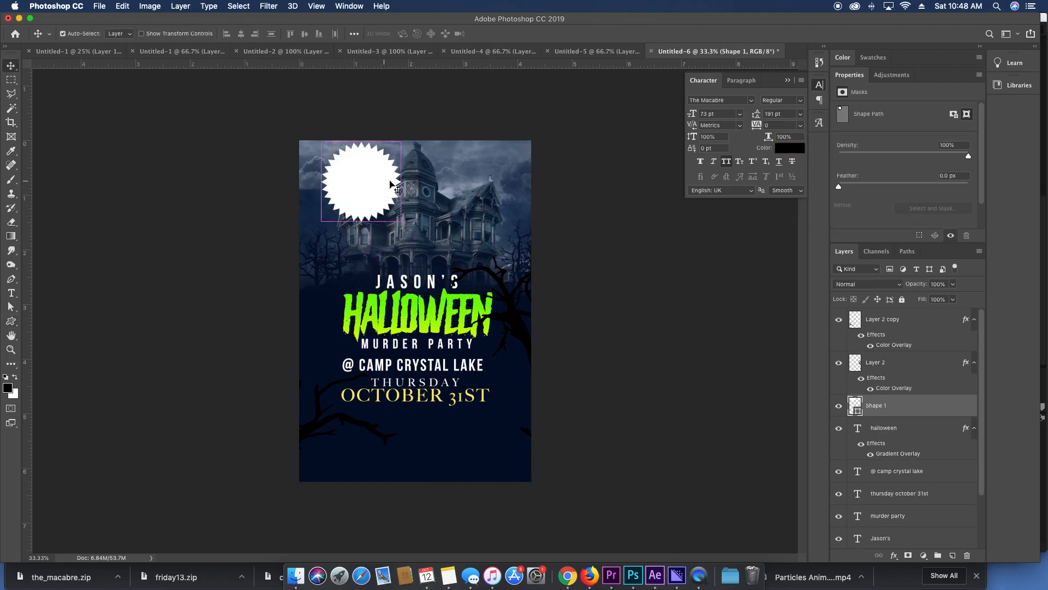
# Scale the starburst seal down to about 85% beside the house tower.
pyautogui.press('super+t')
pyautogui.moveTo(400, 143); pyautogui.dragTo(389, 152)
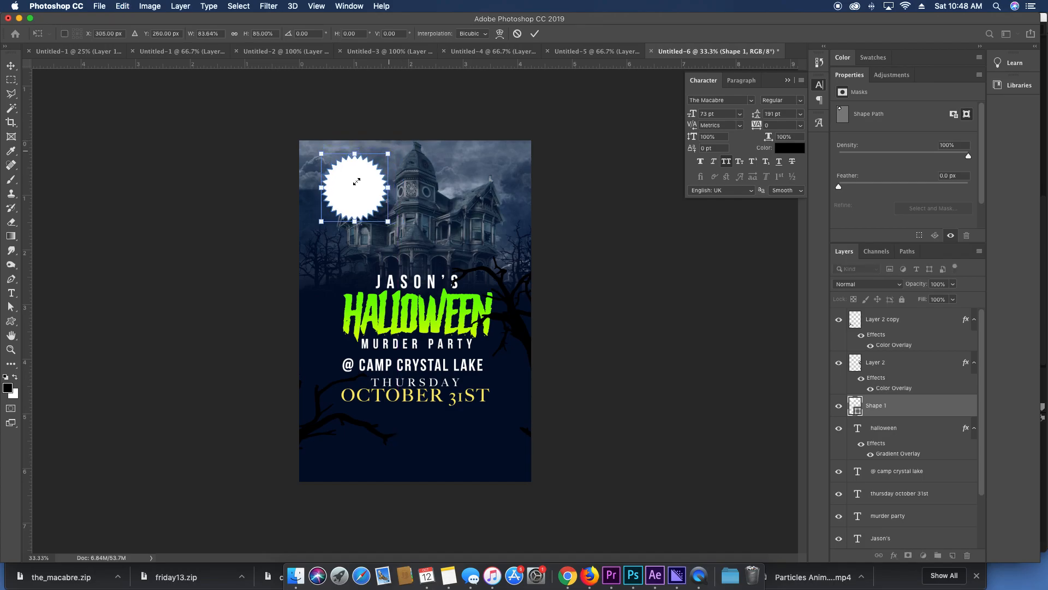
pyautogui.press('Return')
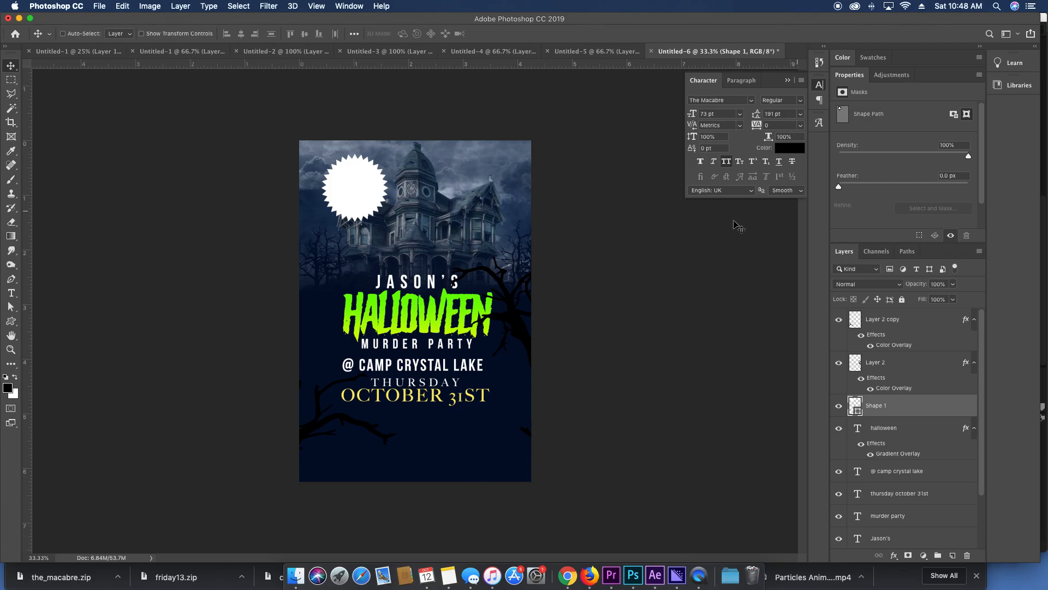
# Pick an orange background colour and fill the starburst seal with it.
pyautogui.press('x')
pyautogui.press('x')
pyautogui.click(14, 394)
pyautogui.click(702, 283)
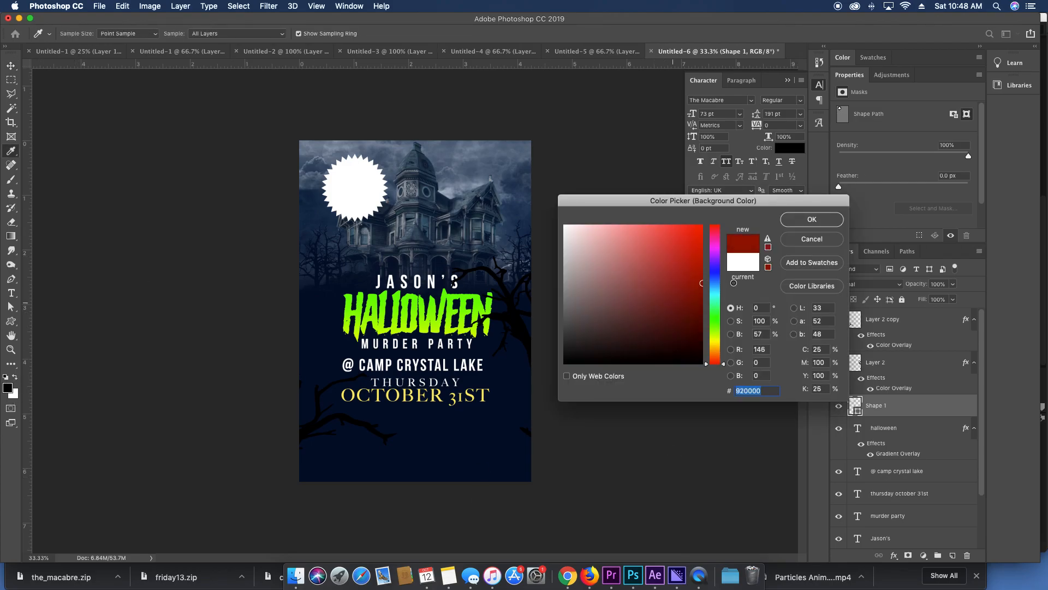
pyautogui.moveTo(715, 336); pyautogui.dragTo(721, 350)
pyautogui.moveTo(696, 314); pyautogui.dragTo(705, 244)
pyautogui.click(806, 219)
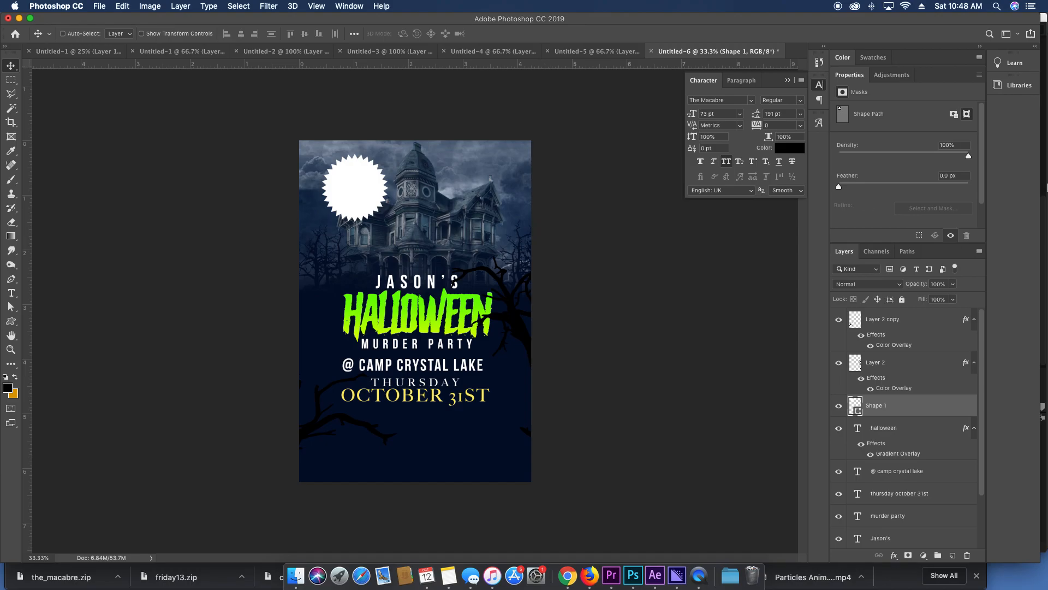
pyautogui.press('super+BackSpace')
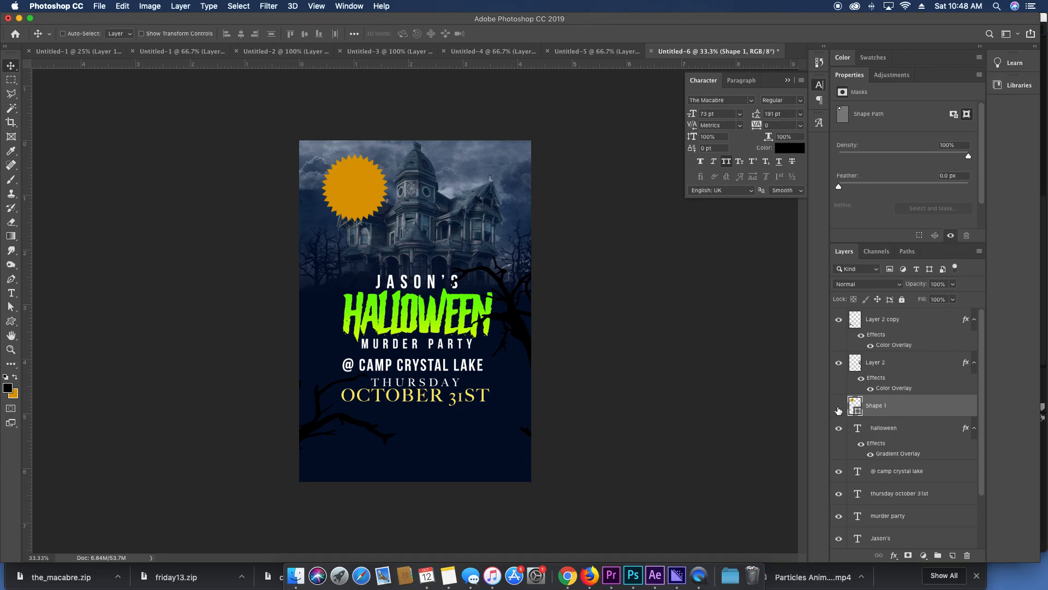
pyautogui.press('x')
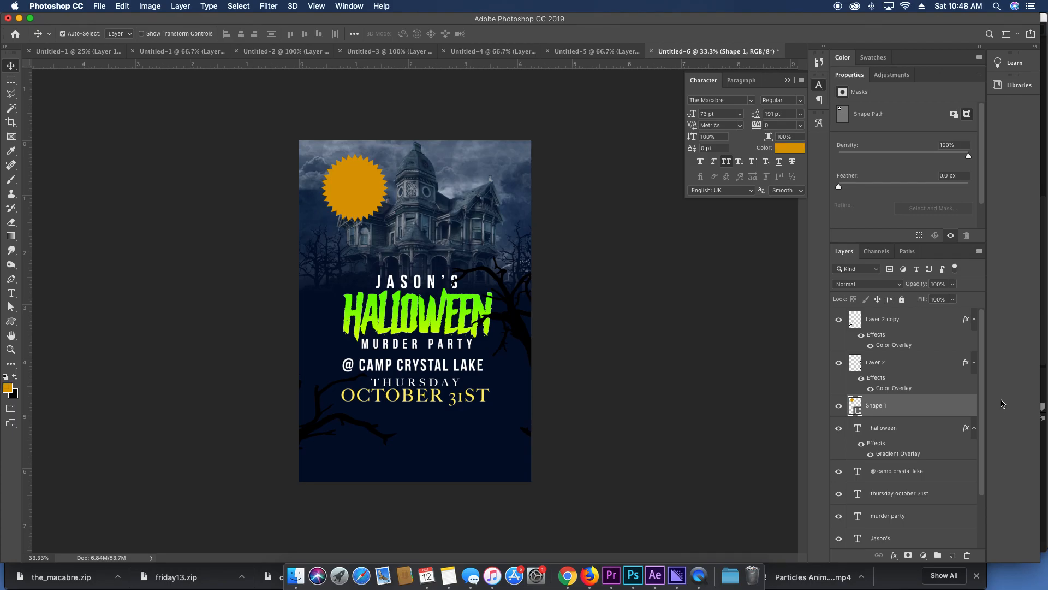
pyautogui.press('x')
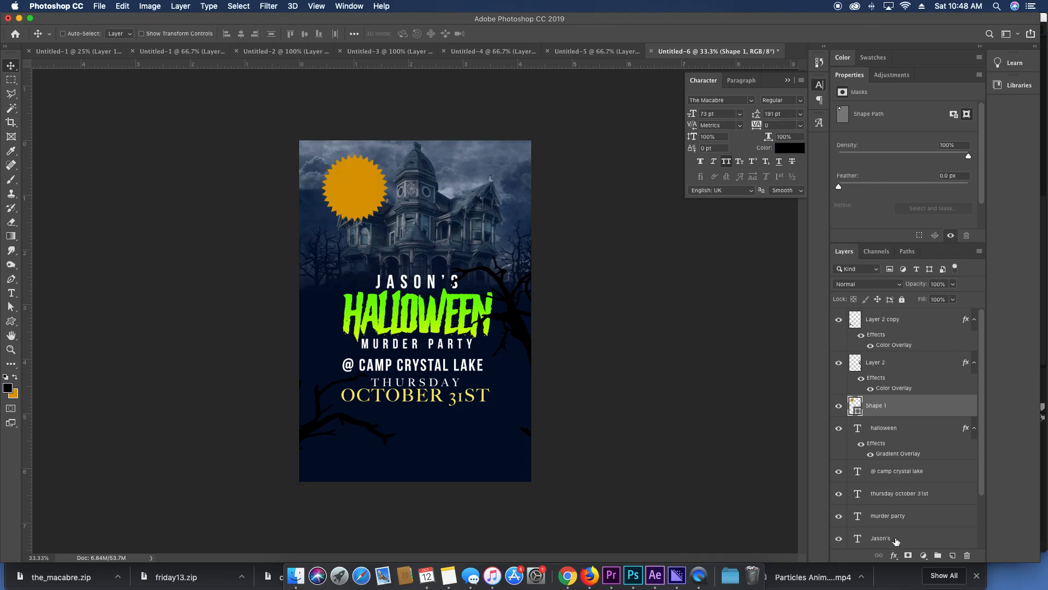
pyautogui.click(952, 555)
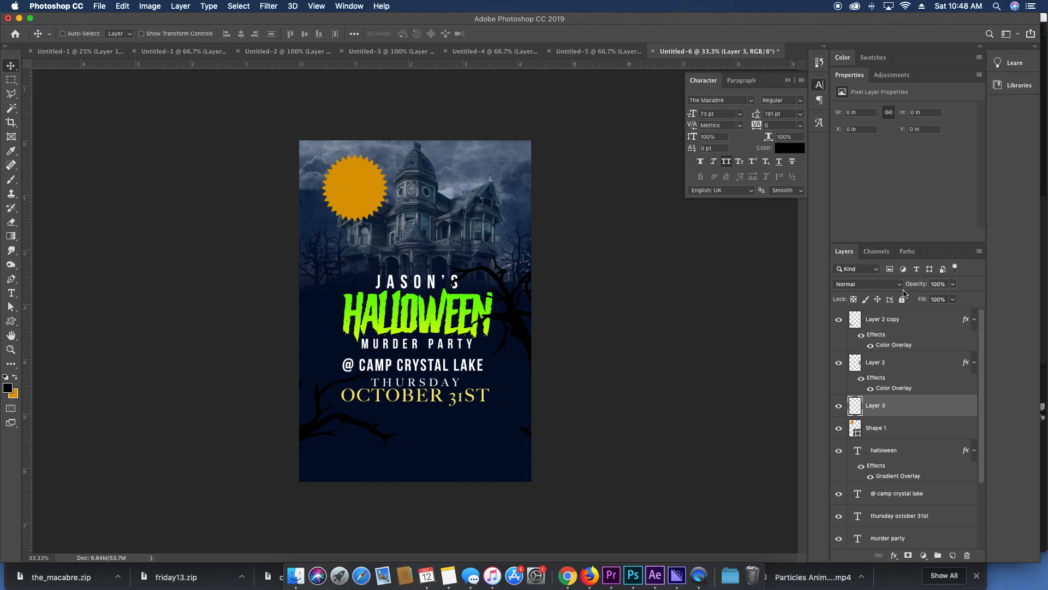
pyautogui.press('super+BackSpace')
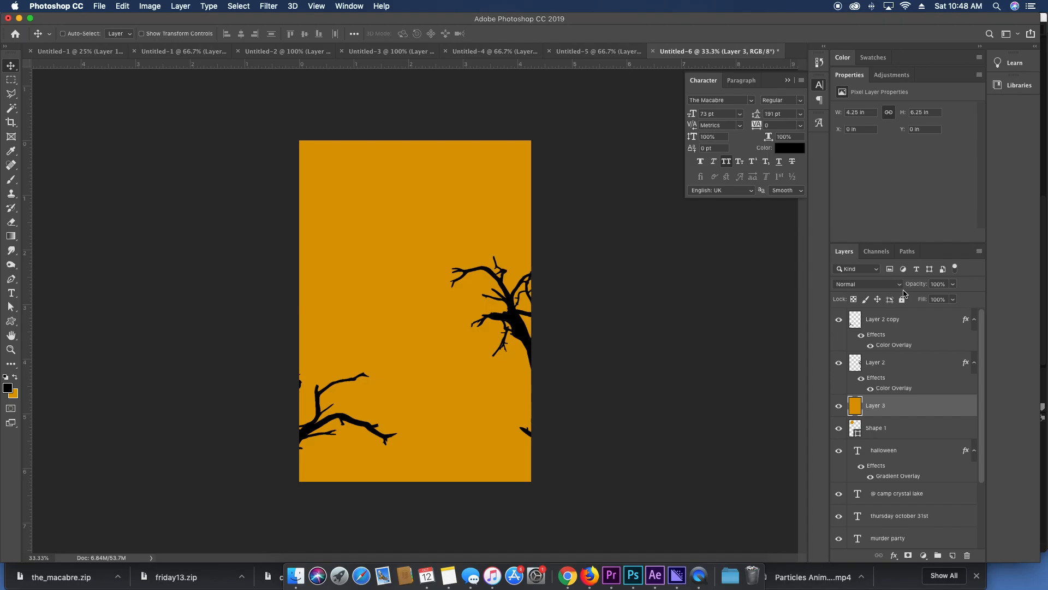
pyautogui.press('BackSpace')
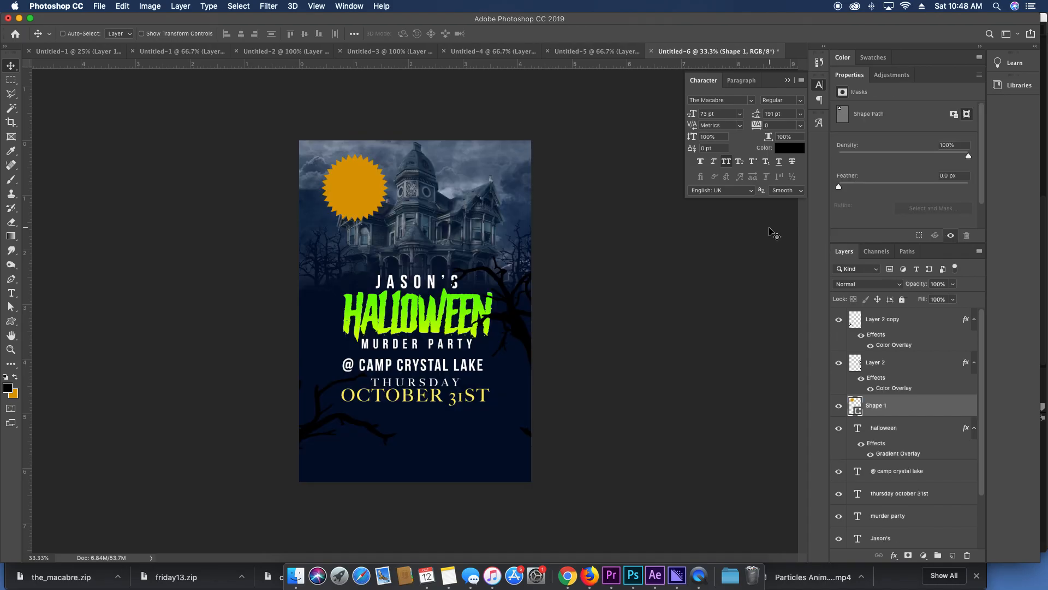
# Give the seal a Gradient Overlay in Overlay blend mode with Reflected style, angle -15° and about 59% opacity.
pyautogui.doubleClick(928, 406)
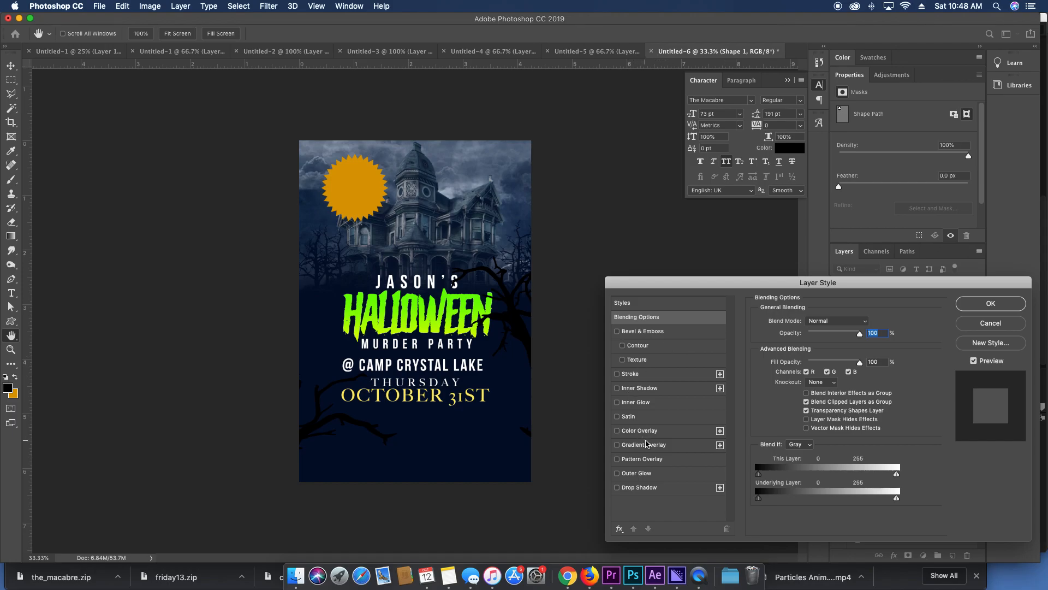
pyautogui.click(646, 444)
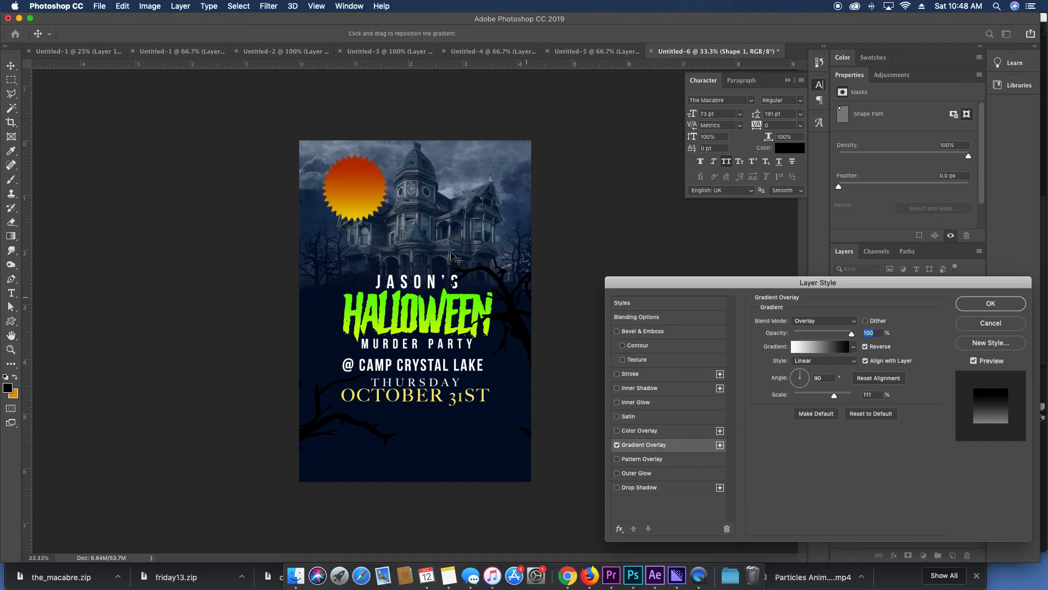
pyautogui.click(809, 380)
pyautogui.click(818, 360)
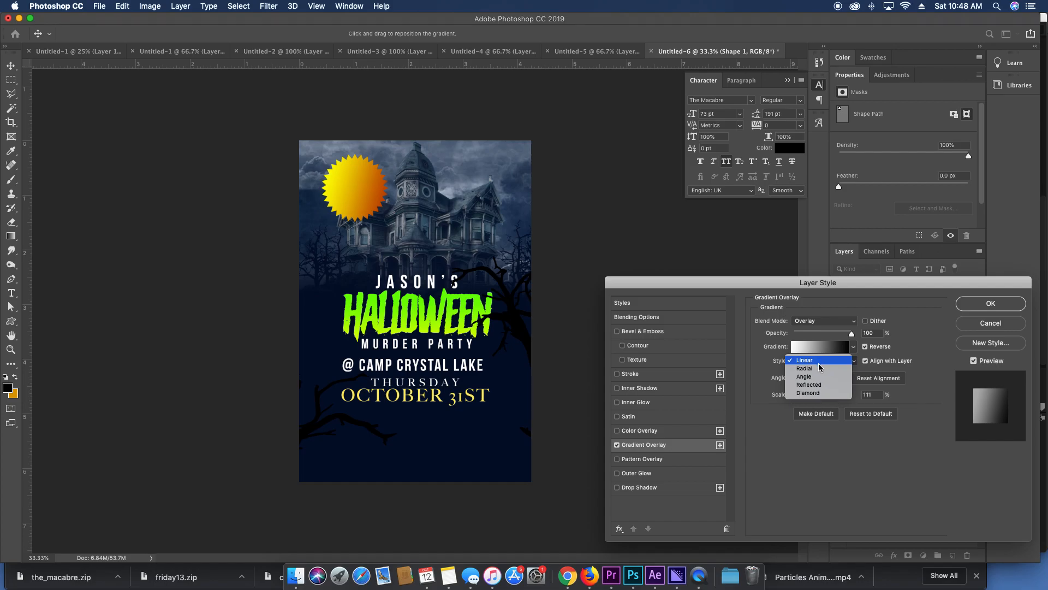
pyautogui.click(820, 385)
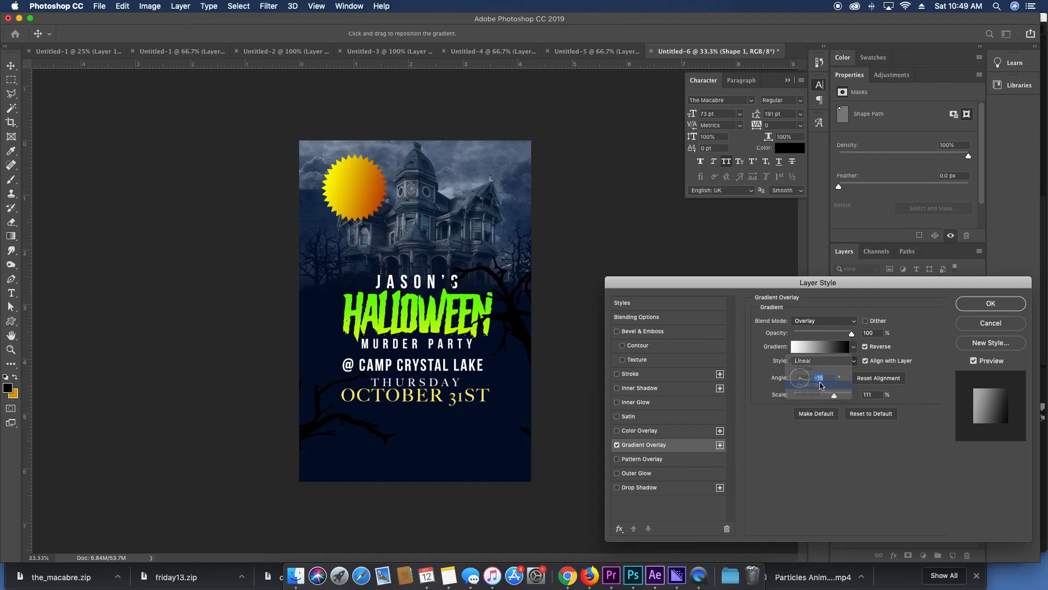
pyautogui.moveTo(405, 228); pyautogui.dragTo(397, 227)
pyautogui.moveTo(851, 333); pyautogui.dragTo(830, 334)
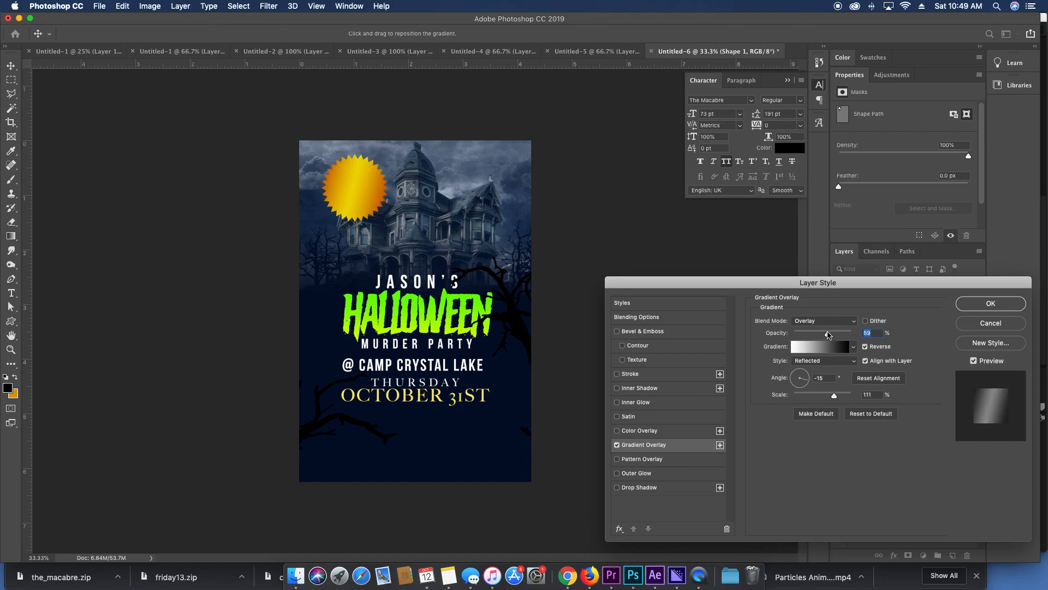
pyautogui.click(966, 305)
# Add the words FREE and DEATH as two separate 35 pt The Macabre text layers, stacked on the seal.
pyautogui.press('t')
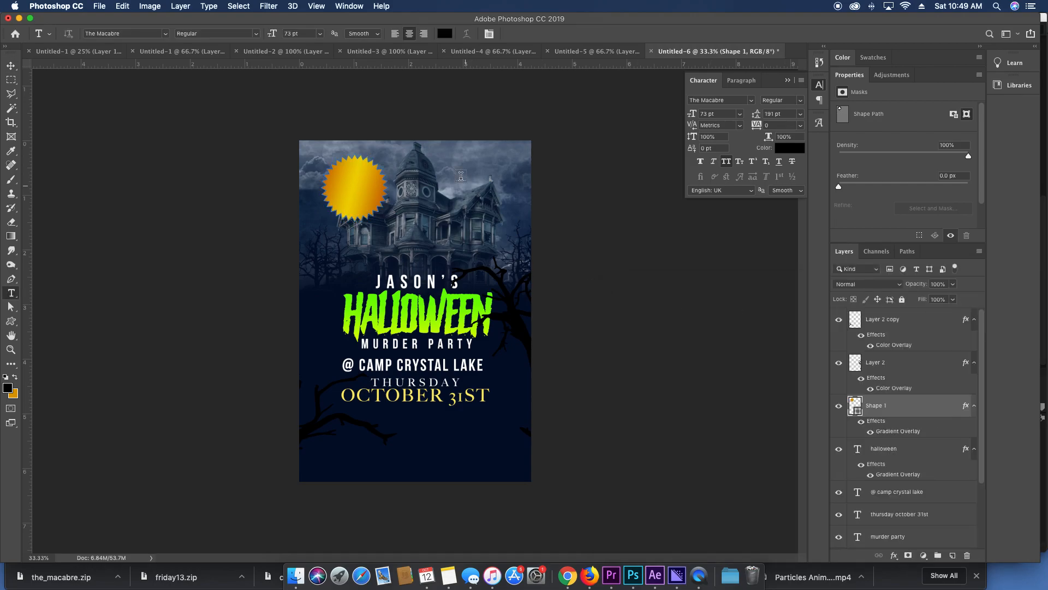
pyautogui.click(458, 172)
pyautogui.write('FREE')
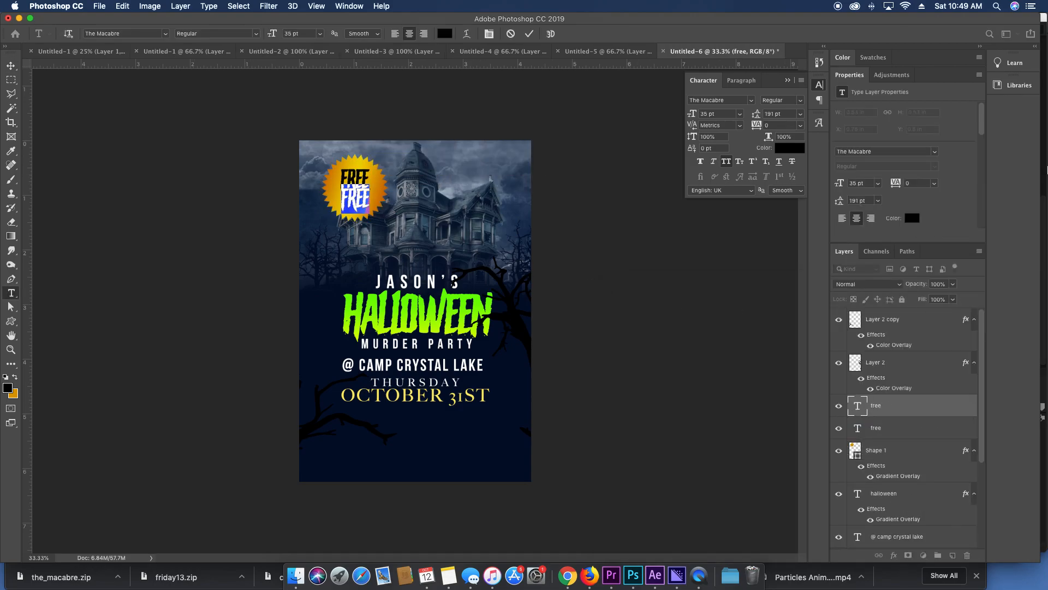
pyautogui.write('DEATH')
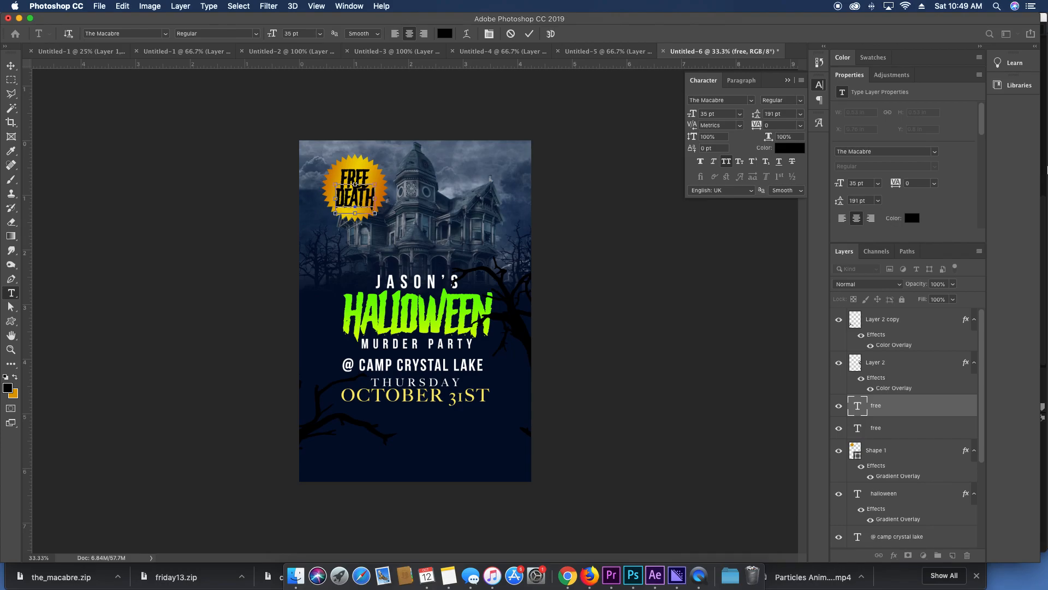
# Reduce the DEATH text to 26 pt and tuck it close beneath FREE.
pyautogui.press('super+a')
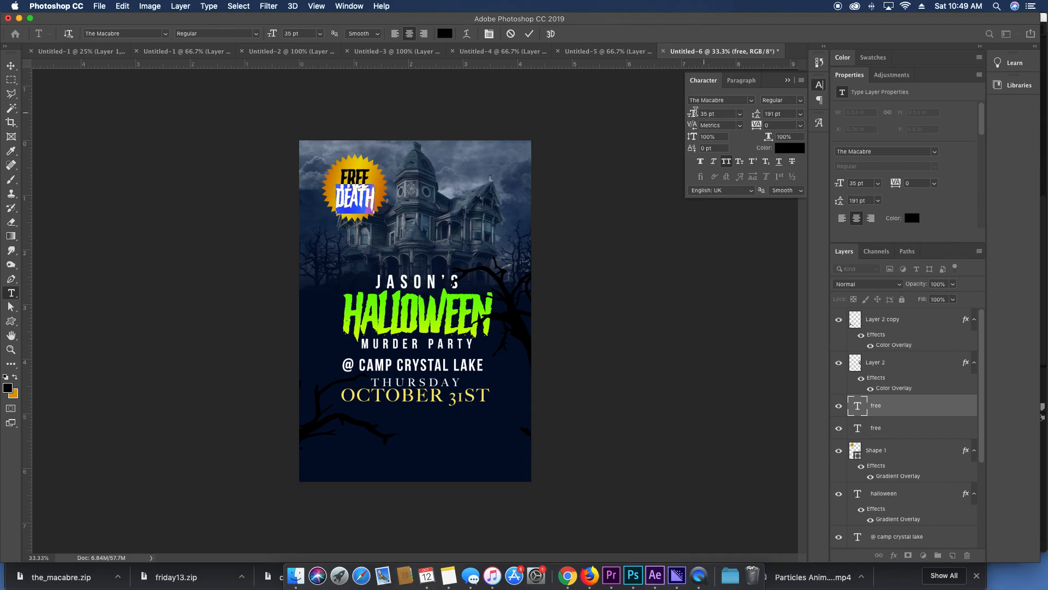
pyautogui.moveTo(691, 116); pyautogui.dragTo(687, 116)
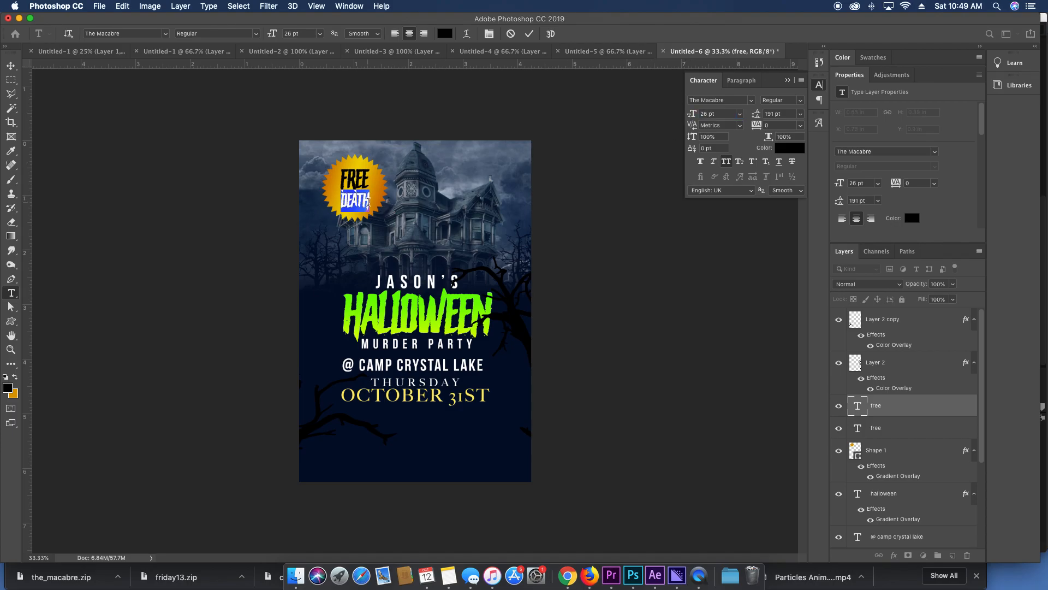
pyautogui.moveTo(376, 207); pyautogui.dragTo(376, 203)
pyautogui.click(851, 406)
pyautogui.press('v')
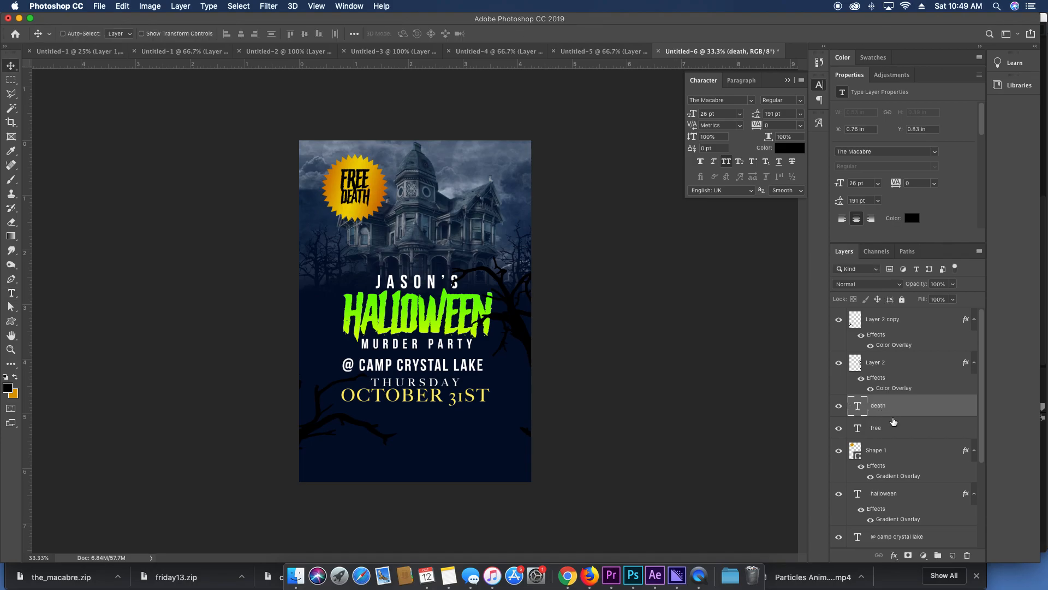
# Select the death and free layers together and check their placement on the seal up close.
pyautogui.keyDown('shift'); pyautogui.click(896, 428); pyautogui.keyUp('shift')
pyautogui.press('super+t')
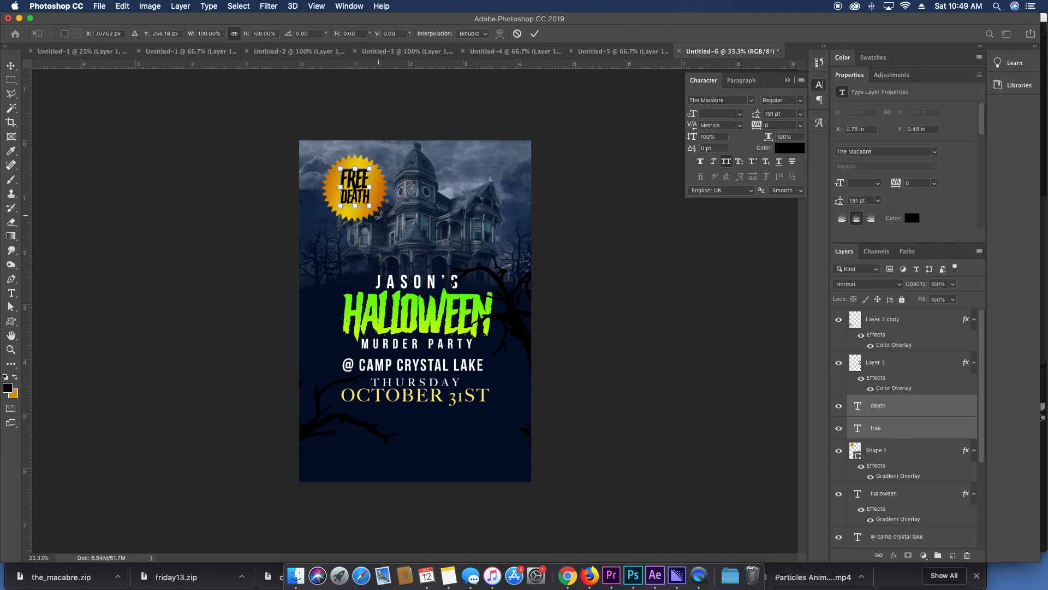
pyautogui.press('Return')
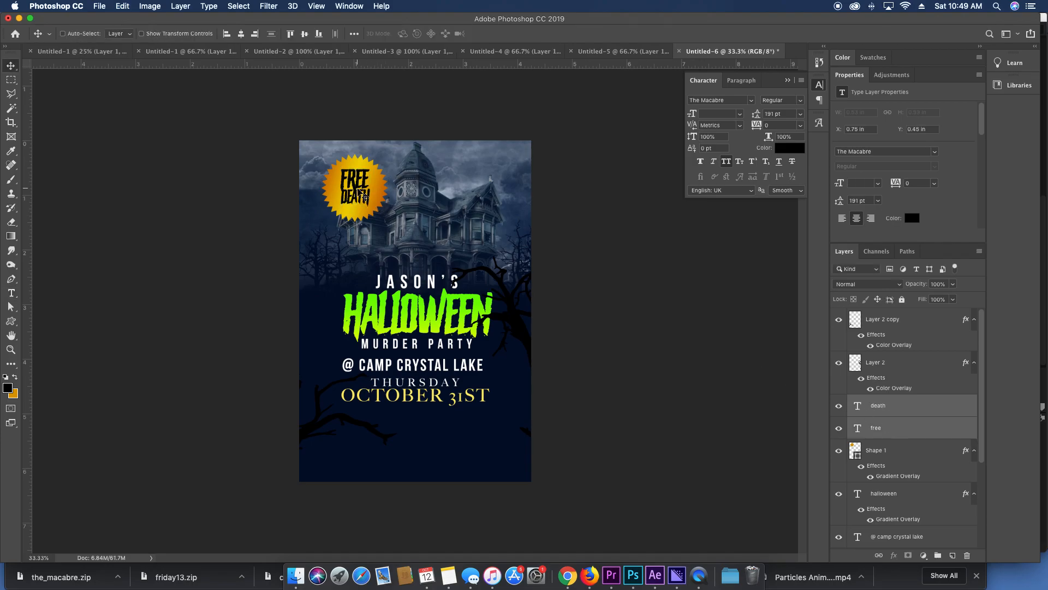
pyautogui.press('super+plus')
pyautogui.press('super+plus')
pyautogui.moveTo(358, 190); pyautogui.dragTo(440, 333)
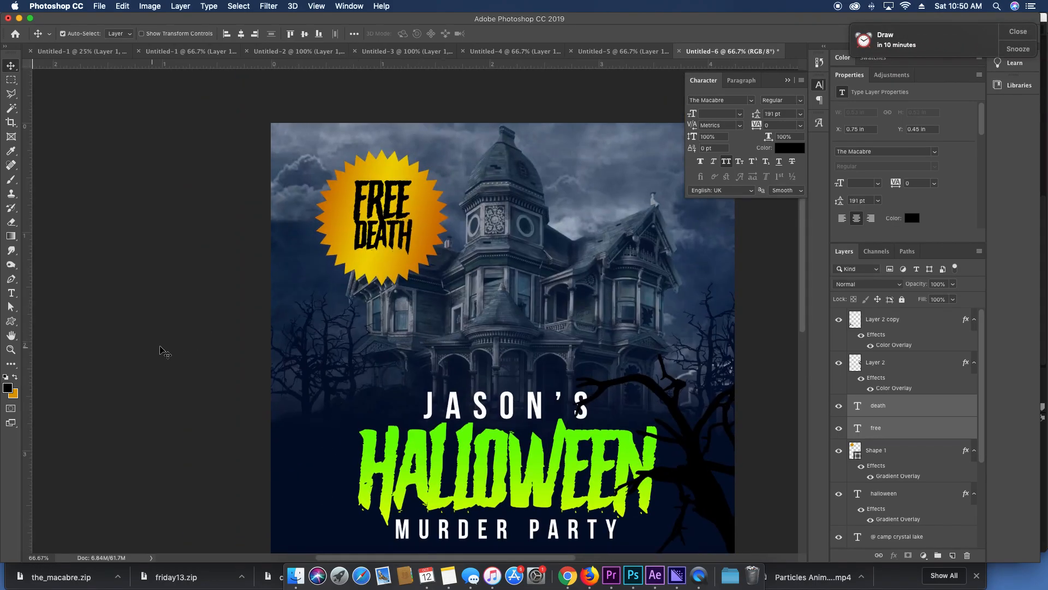
# Deselect all layers, choose a strong red as the Brush foreground colour, and add an empty layer above all others.
pyautogui.click(161, 351)
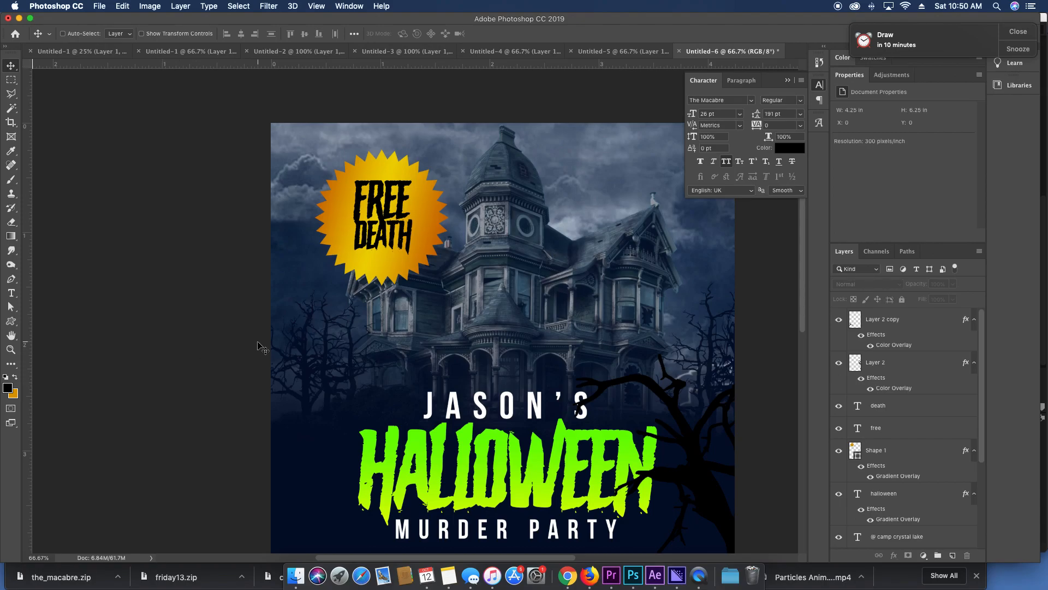
pyautogui.click(10, 180)
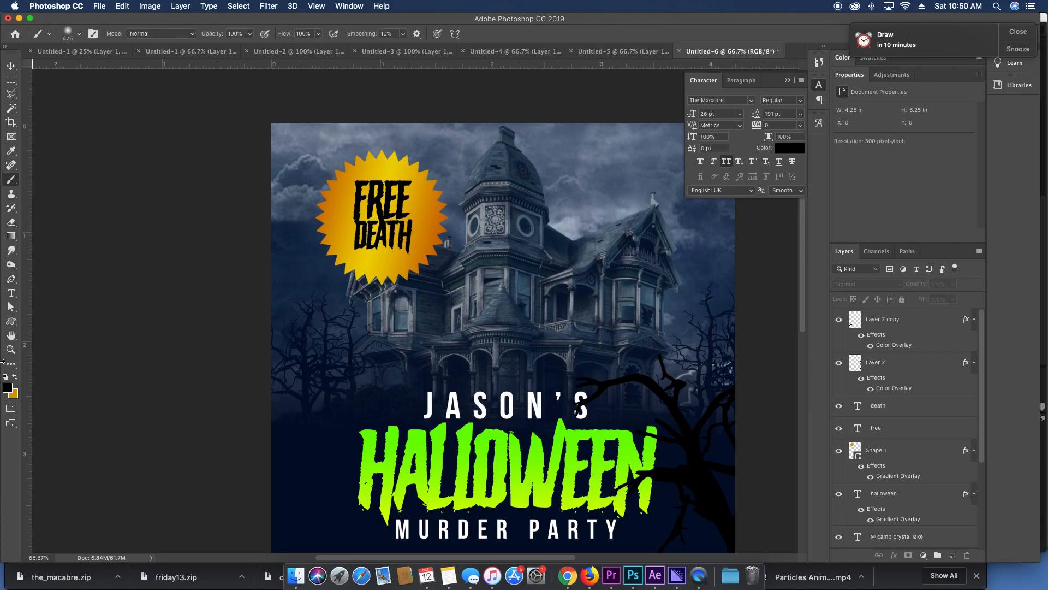
pyautogui.click(8, 387)
pyautogui.click(702, 253)
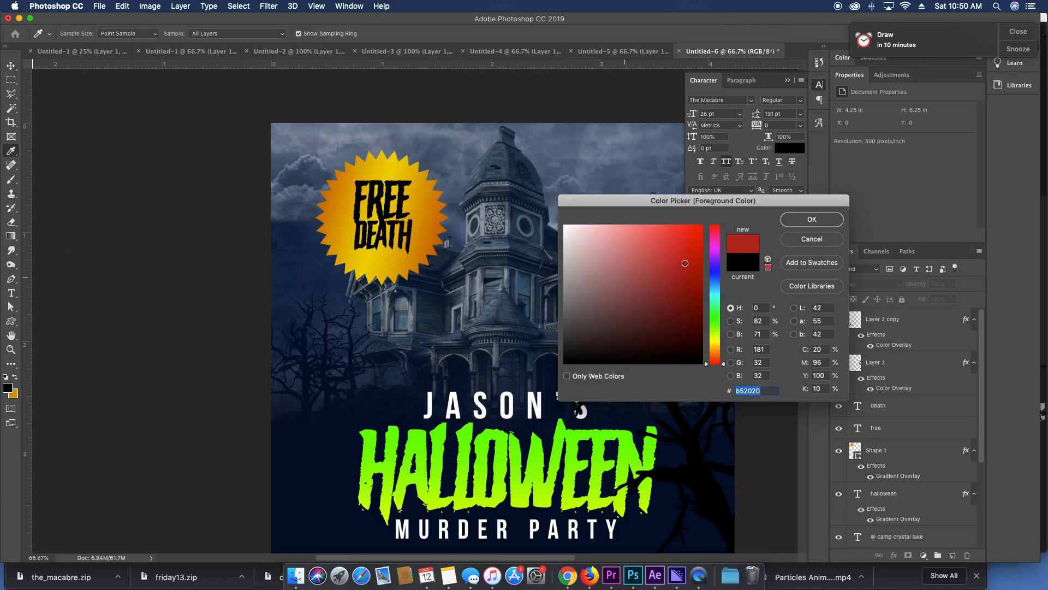
pyautogui.click(800, 220)
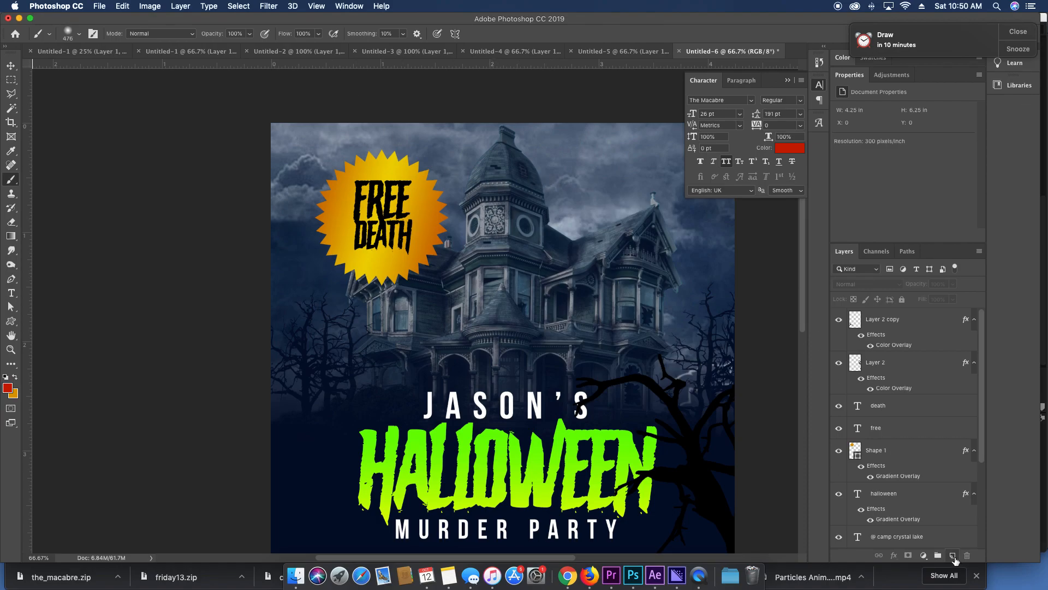
pyautogui.click(955, 557)
# Set the soft round brush to 27 px.
pyautogui.rightClick(380, 183)
pyautogui.moveTo(460, 208); pyautogui.dragTo(448, 207)
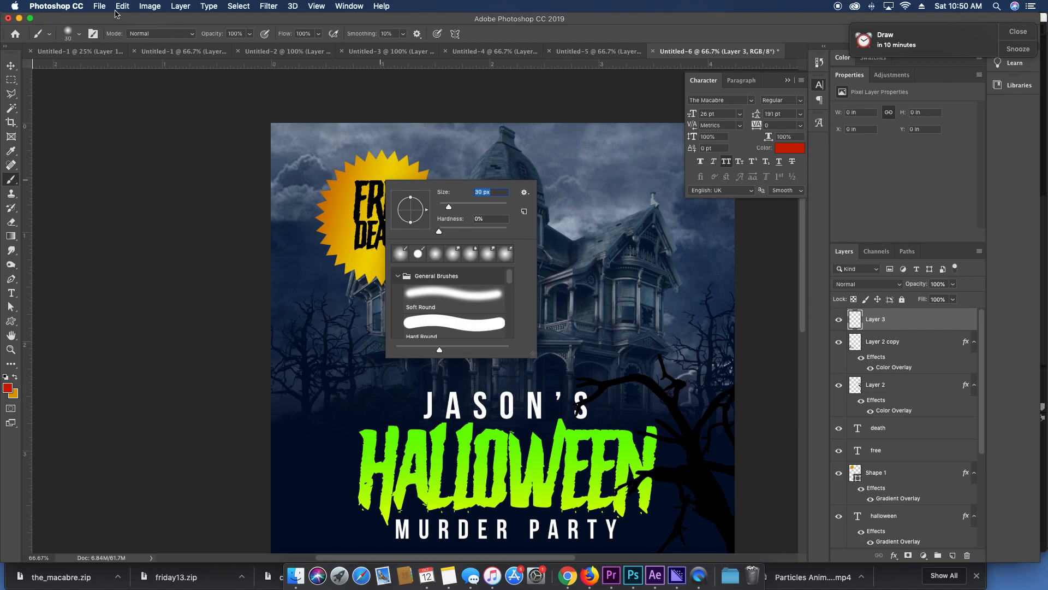
pyautogui.click(79, 35)
pyautogui.click(79, 35)
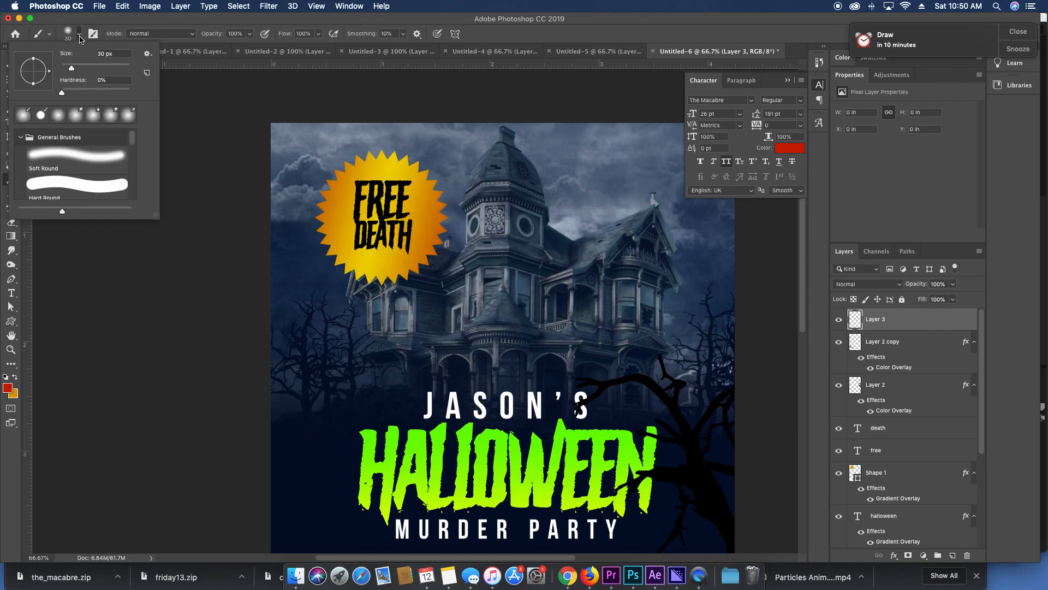
pyautogui.click(71, 68)
pyautogui.click(79, 36)
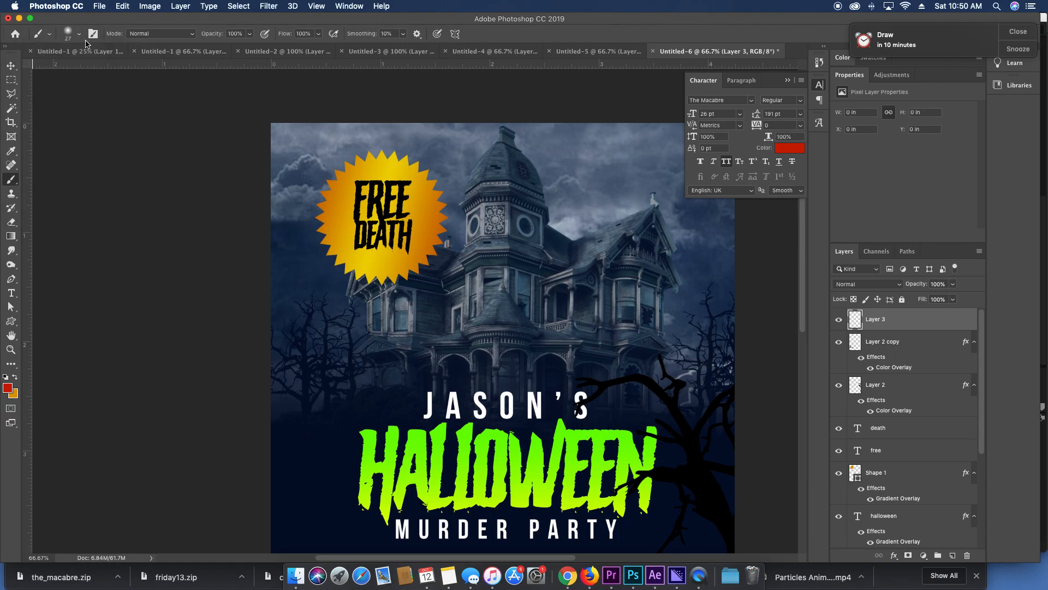
# Try painting a red X about 0.68 × 0.34 in across the word DEATH, and undo it.
pyautogui.moveTo(418, 239)
pyautogui.mouseDown()
pyautogui.moveTo(358, 222)
pyautogui.moveTo(388, 232)
pyautogui.moveTo(417, 222)
pyautogui.moveTo(392, 238)
pyautogui.moveTo(411, 227)
pyautogui.mouseUp()
pyautogui.press('v')
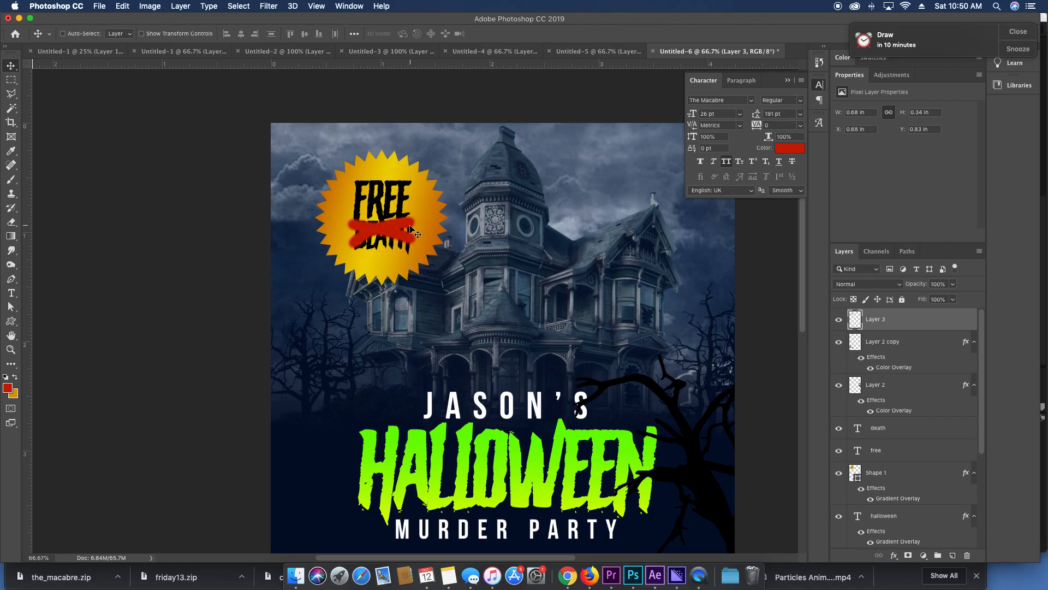
pyautogui.press('super+t')
pyautogui.press('Return')
pyautogui.press('super+t')
pyautogui.press('super+z')
pyautogui.press('super+z')
# Reduce the brush size to 11 px for thinner red strokes.
pyautogui.press('b')
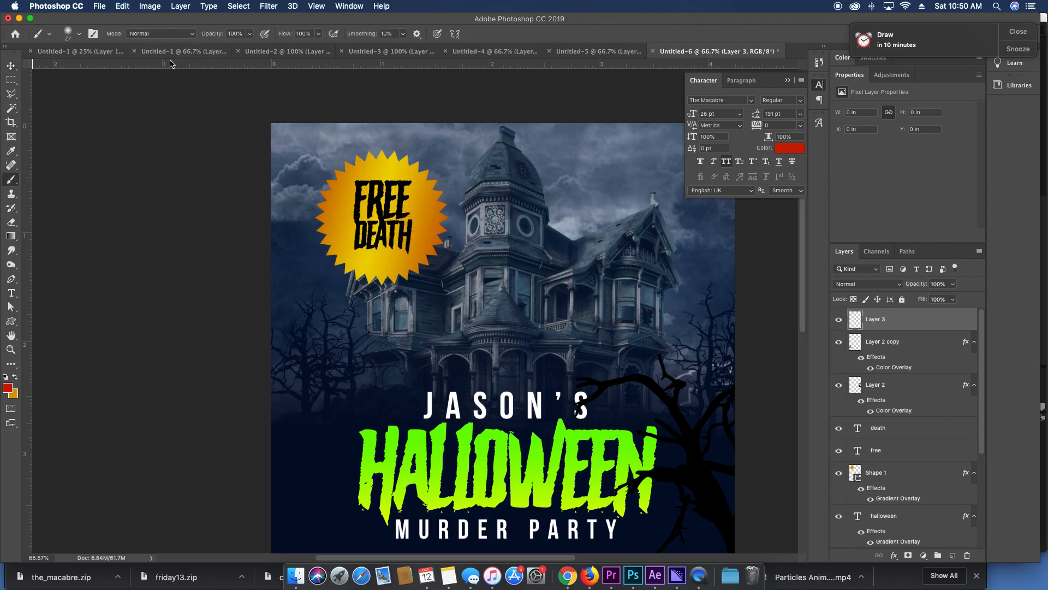
pyautogui.click(81, 34)
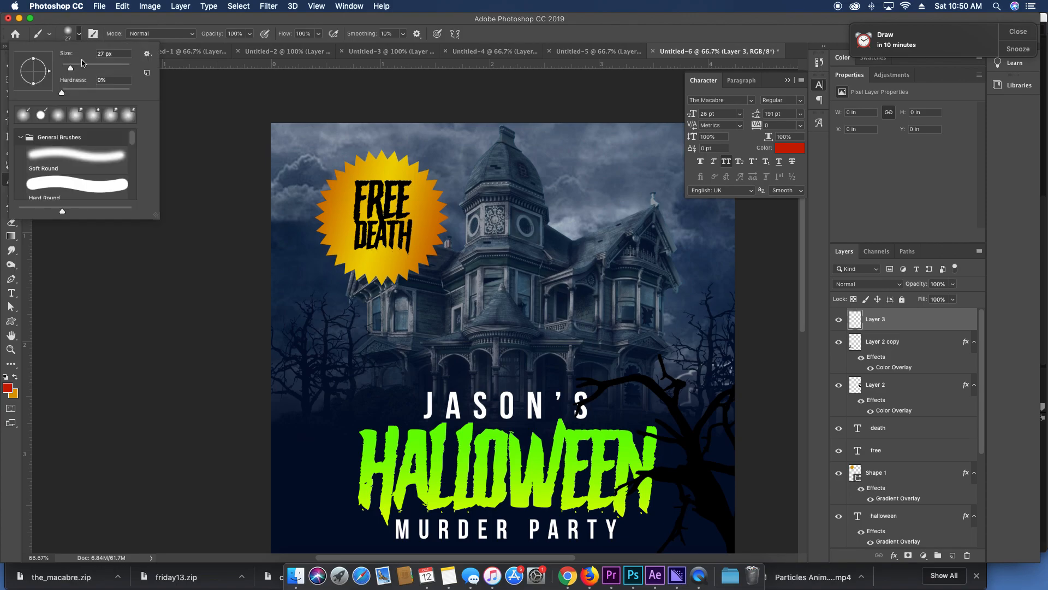
pyautogui.moveTo(71, 72); pyautogui.dragTo(67, 69)
pyautogui.click(81, 34)
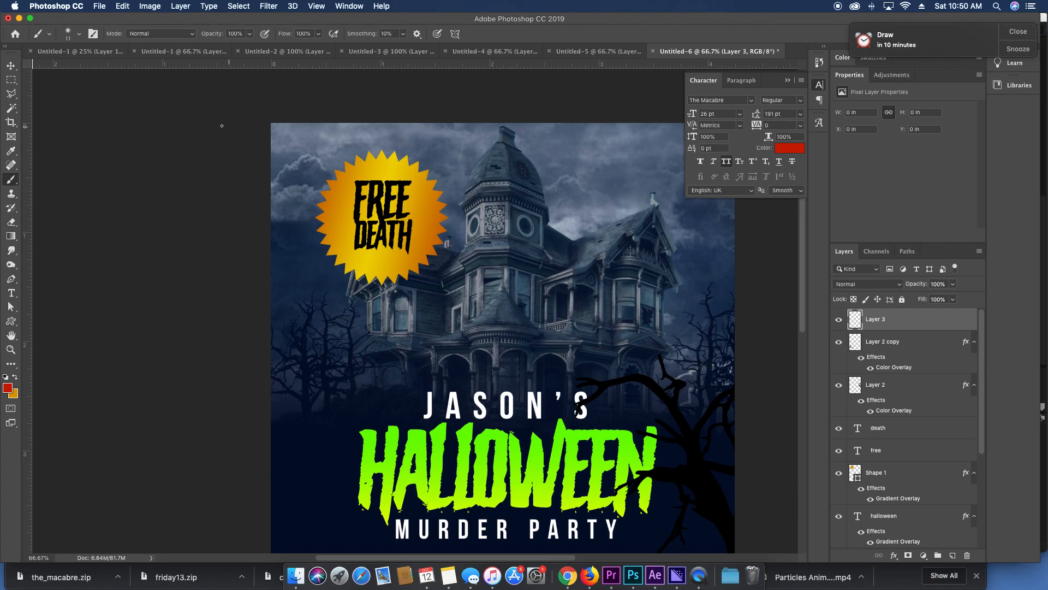
# Paint a red scribble about 0.76 × 0.26 in across the word DEATH to strike it out.
pyautogui.moveTo(417, 231)
pyautogui.mouseDown()
pyautogui.moveTo(349, 231)
pyautogui.moveTo(410, 245)
pyautogui.moveTo(359, 225)
pyautogui.mouseUp()
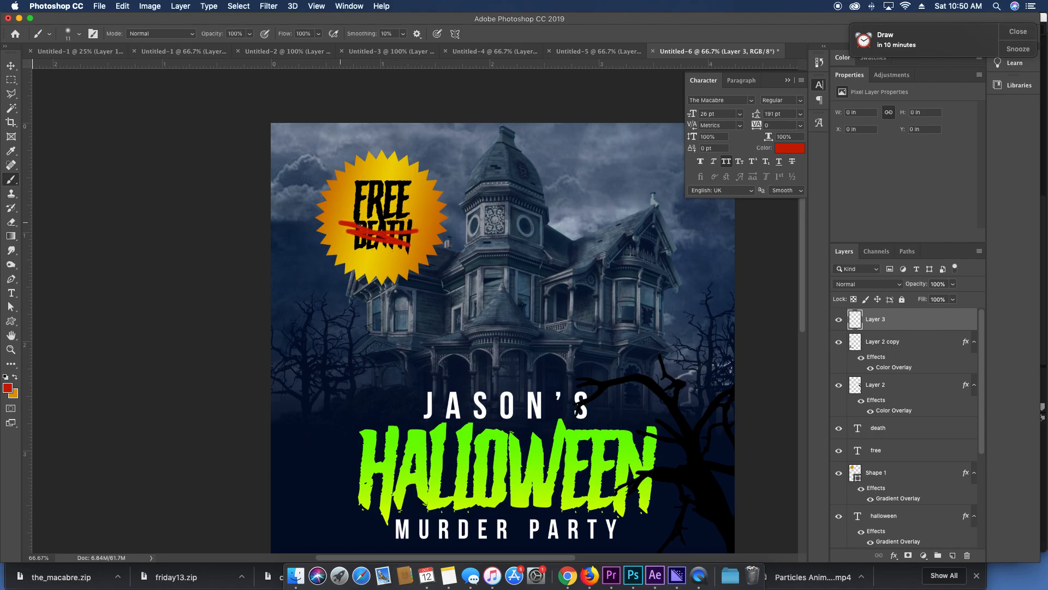
pyautogui.press('v')
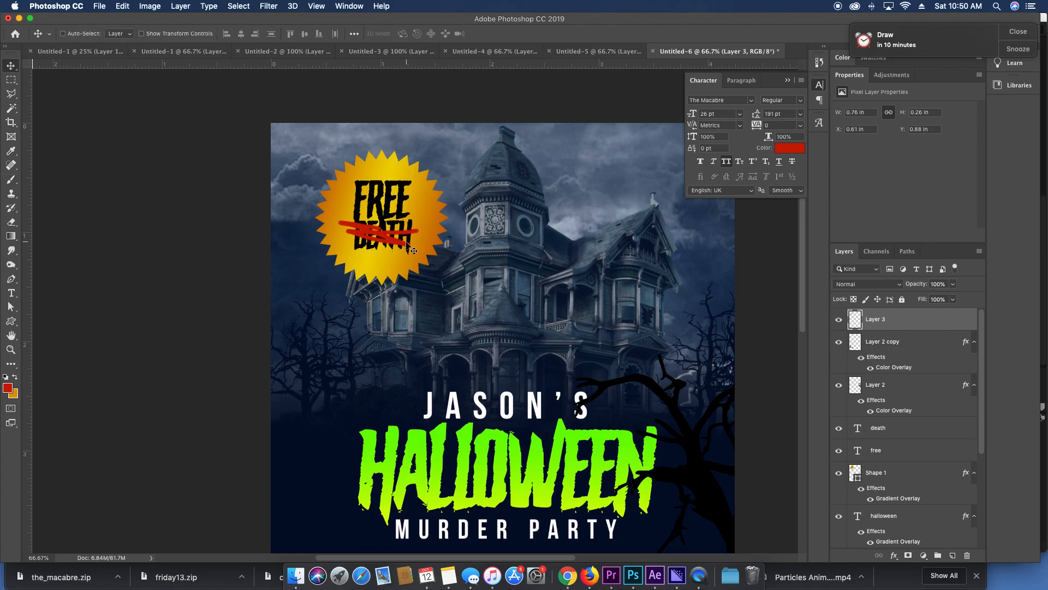
# Duplicate the FREE text below DEATH, change the copy's wording to "food" and set its font size to 29 pt.
pyautogui.keyDown('super'); pyautogui.click(393, 197); pyautogui.keyUp('super')
pyautogui.press('super+j')
pyautogui.moveTo(393, 197); pyautogui.dragTo(393, 261)
pyautogui.doubleClick(393, 263)
pyautogui.write('food')
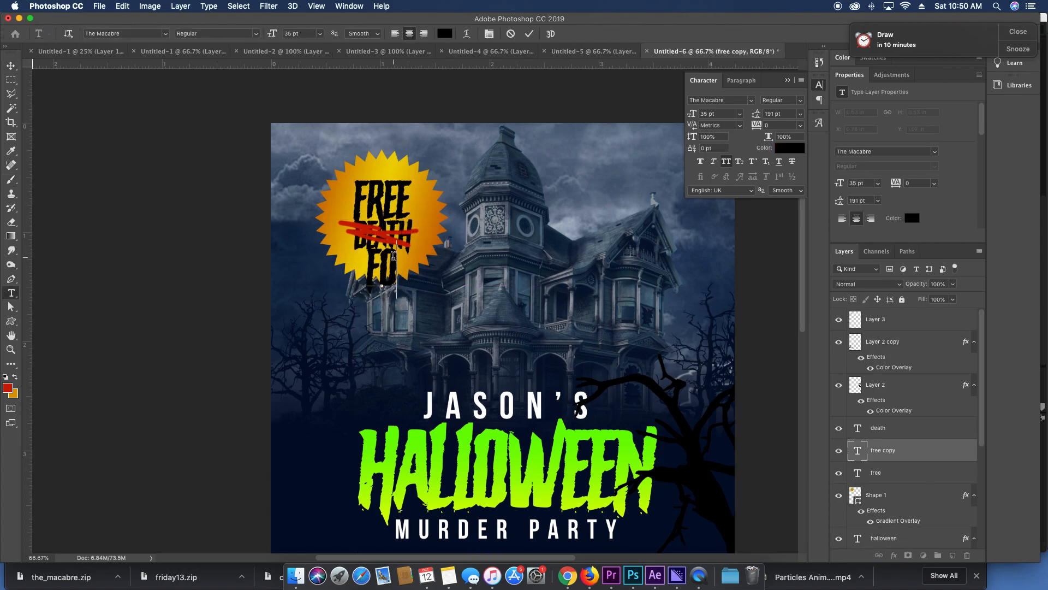
pyautogui.moveTo(686, 121); pyautogui.dragTo(692, 121)
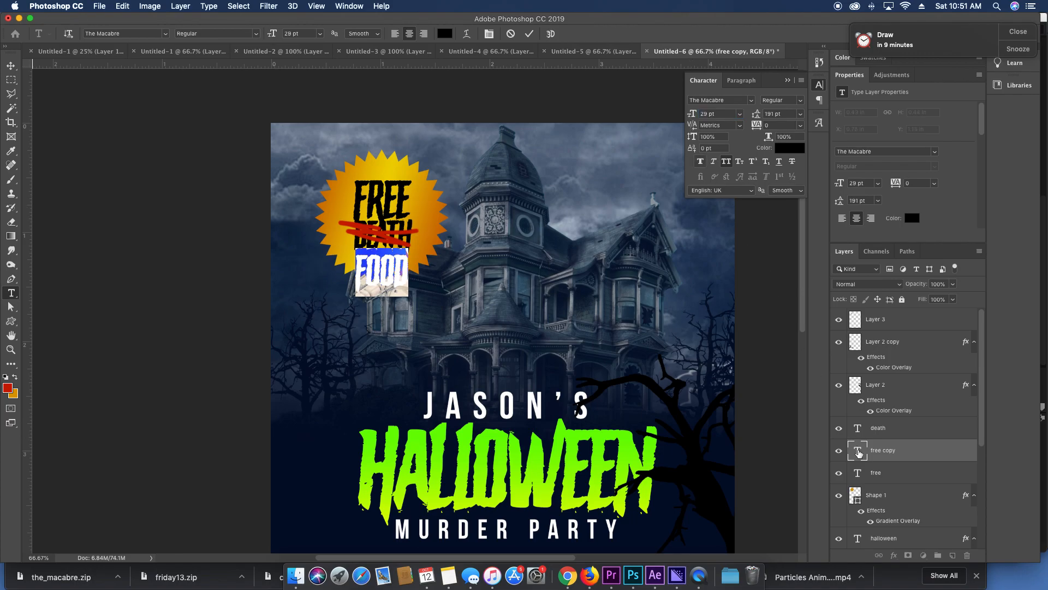
# Commit the FOOD text and nudge it up so it sits just under the crossed-out DEATH, at Y 1.09 in.
pyautogui.click(879, 458)
pyautogui.press('v')
pyautogui.hotkey('shift', 'Up')
pyautogui.hotkey('shift', 'Up')
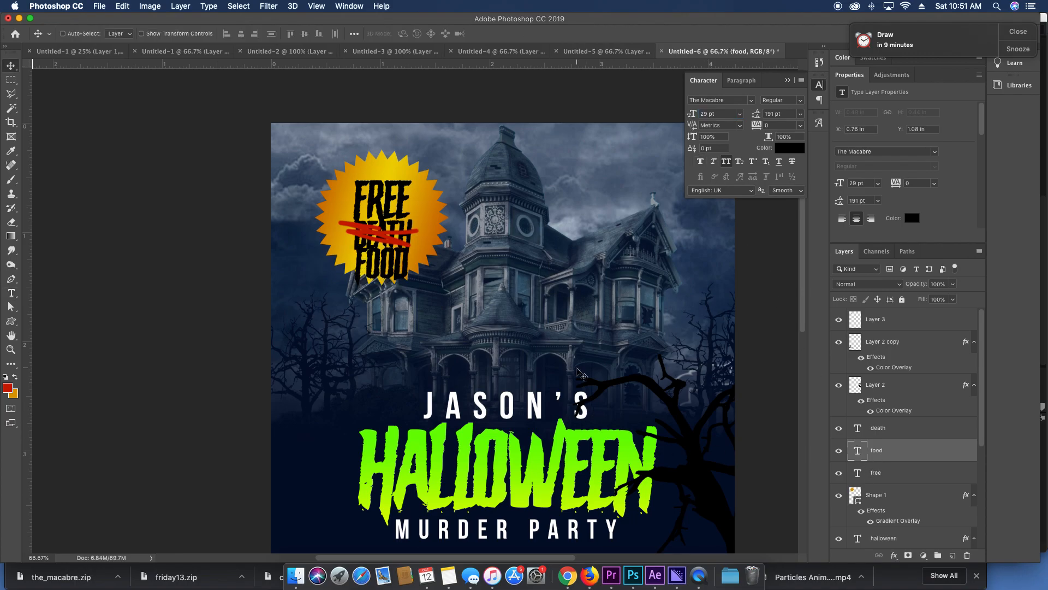
pyautogui.press('Down')
pyautogui.press('Down')
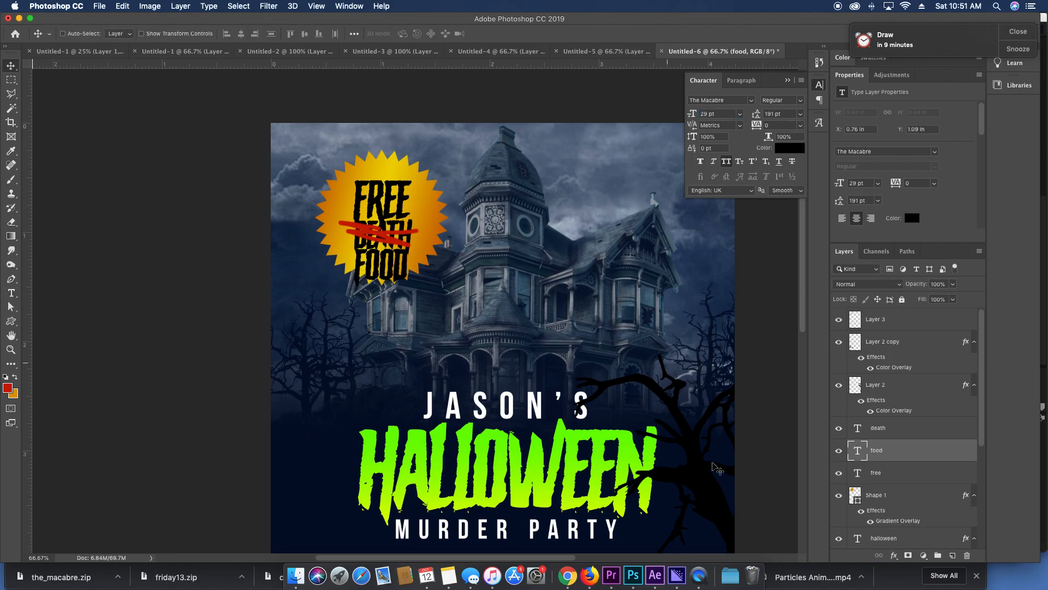
pyautogui.click(899, 397)
pyautogui.click(839, 386)
pyautogui.click(839, 386)
# Select the red scribble with the FREE, DEATH and FOOD texts, move them up and scale them down slightly to fit inside the starburst.
pyautogui.keyDown('super'); pyautogui.click(388, 241); pyautogui.keyUp('super')
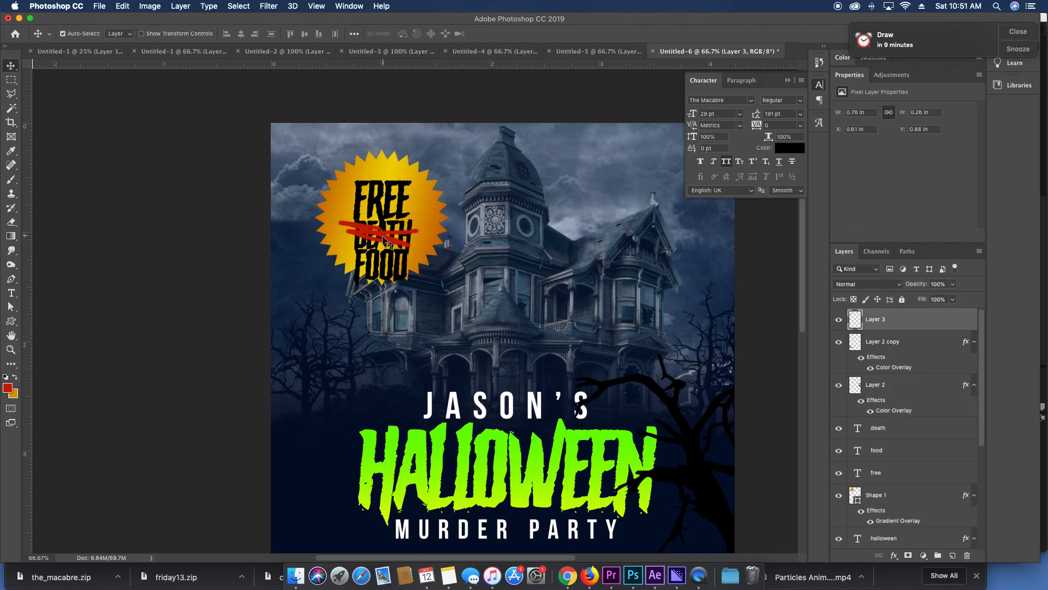
pyautogui.keyDown('shift'); pyautogui.keyDown('super'); pyautogui.click(385, 268); pyautogui.keyUp('super'); pyautogui.keyUp('shift')
pyautogui.keyDown('shift'); pyautogui.keyDown('super'); pyautogui.click(410, 232); pyautogui.keyUp('super'); pyautogui.keyUp('shift')
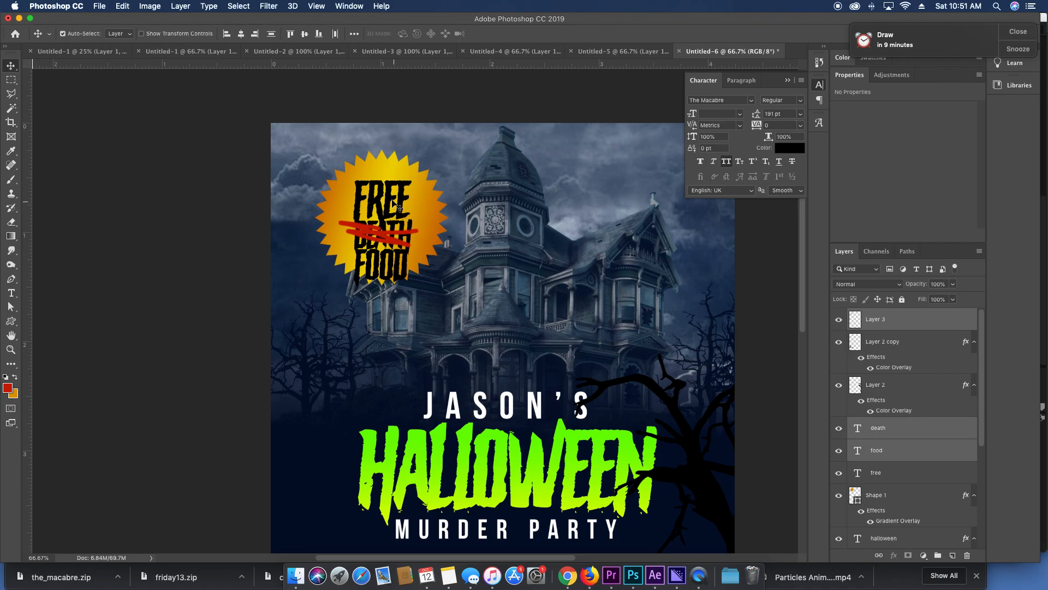
pyautogui.keyDown('shift'); pyautogui.keyDown('super'); pyautogui.click(397, 206); pyautogui.keyUp('super'); pyautogui.keyUp('shift')
pyautogui.press('super+t')
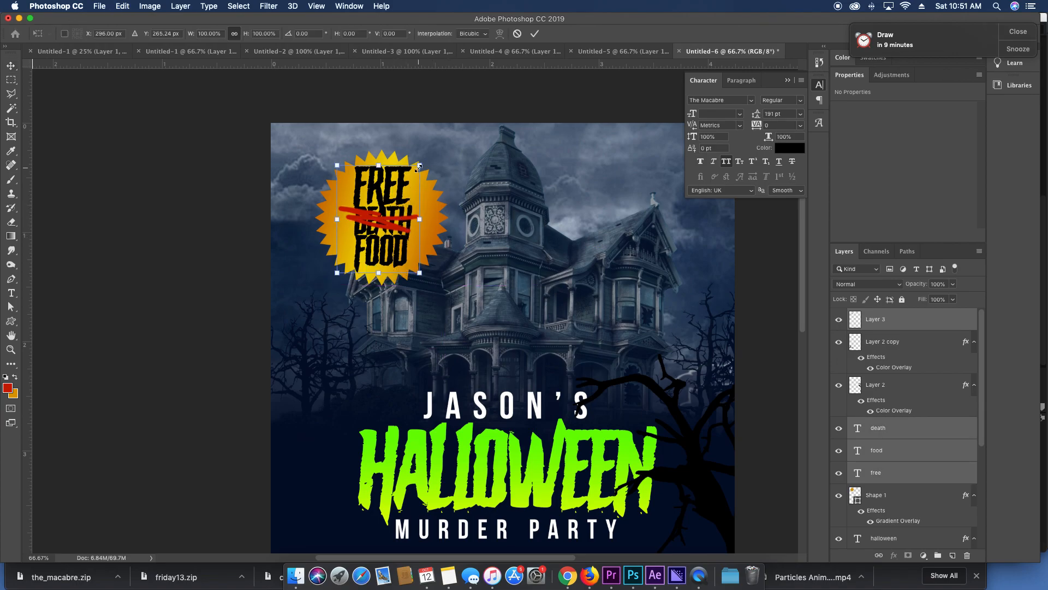
pyautogui.moveTo(419, 165); pyautogui.dragTo(408, 189)
pyautogui.press('Return')
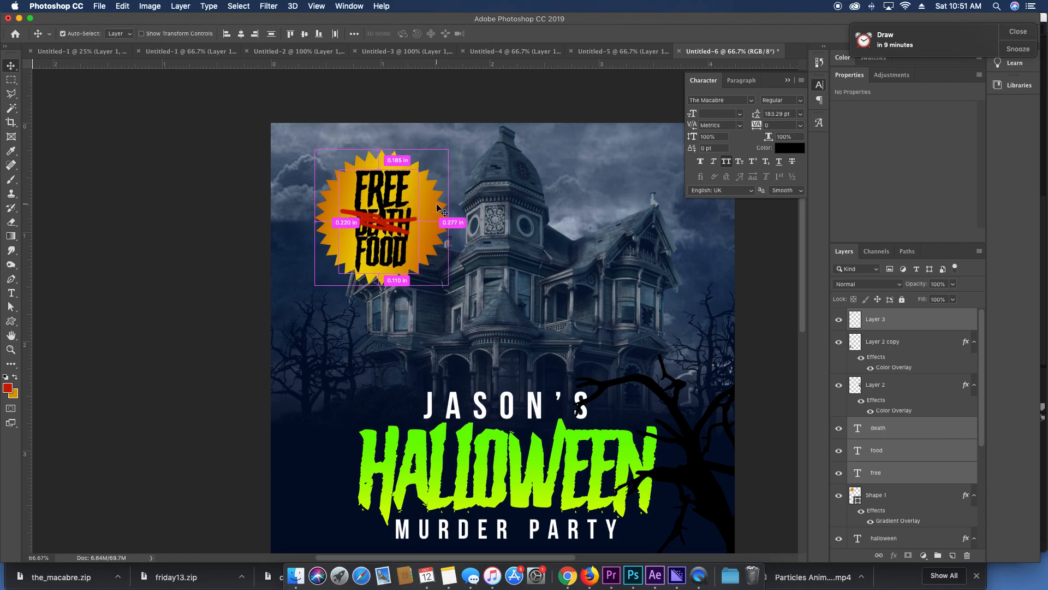
# Add the starburst to the selected badge elements and scale the whole badge down to about 83%.
pyautogui.keyDown('shift'); pyautogui.keyDown('super'); pyautogui.click(438, 203); pyautogui.keyUp('super'); pyautogui.keyUp('shift')
pyautogui.press('super+t')
pyautogui.moveTo(448, 153); pyautogui.dragTo(426, 173)
pyautogui.press('super+minus')
pyautogui.press('super+minus')
pyautogui.press('super+minus')
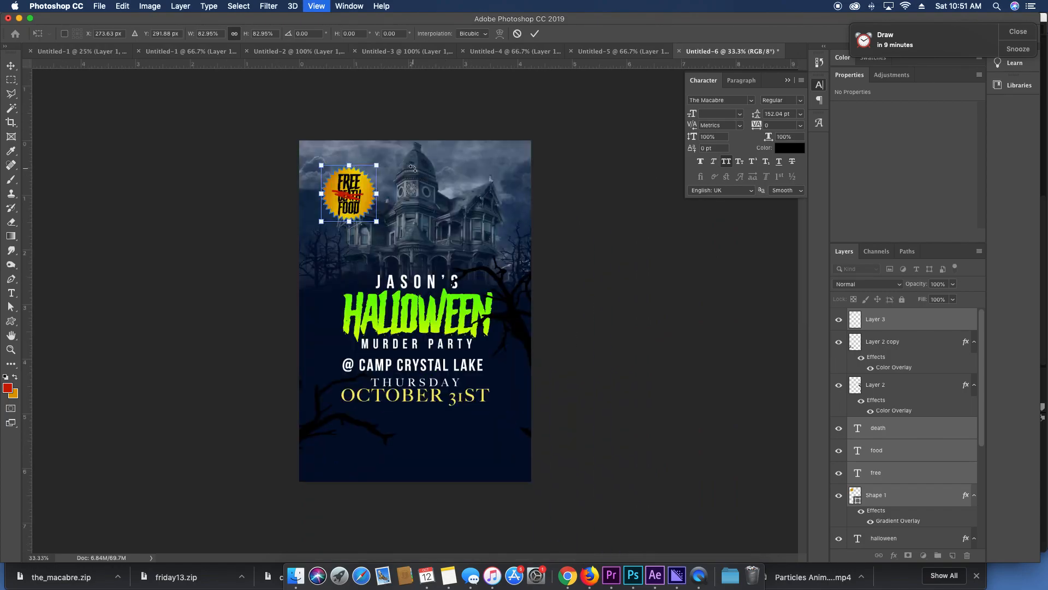
pyautogui.press('Return')
# Rotate the whole badge slightly counterclockwise and position it near the flyer's upper-left corner, beside the house tower.
pyautogui.press('super+t')
pyautogui.moveTo(407, 169); pyautogui.dragTo(421, 143)
pyautogui.press('Return')
pyautogui.moveTo(350, 188)
pyautogui.mouseDown()
pyautogui.moveTo(350, 203)
pyautogui.moveTo(351, 182)
pyautogui.mouseUp()
pyautogui.moveTo(437, 223); pyautogui.dragTo(440, 219)
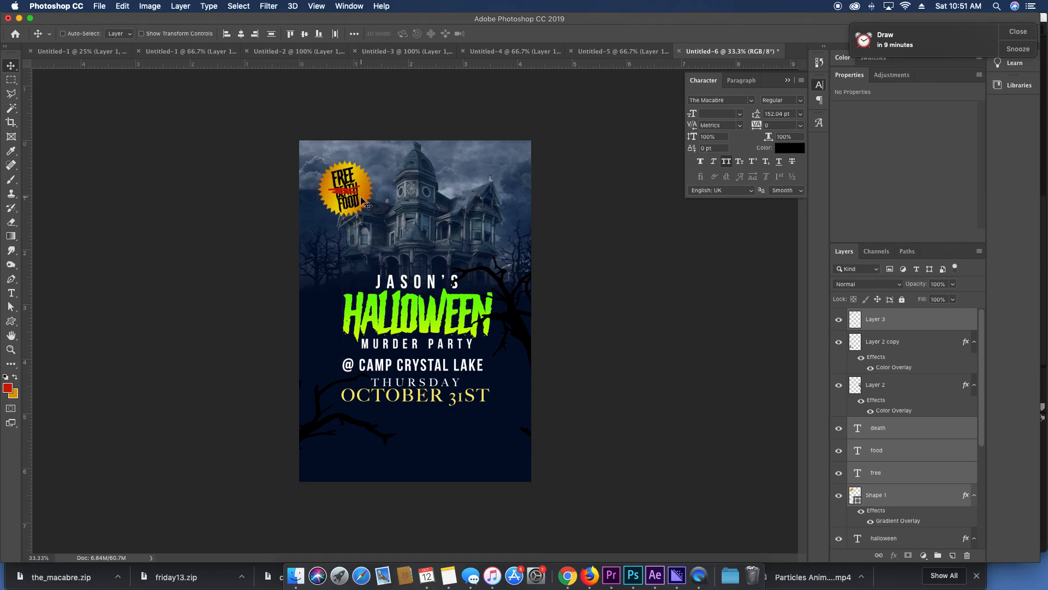
# Reset the colours to black and white, and fill the starburst shape with black.
pyautogui.click(887, 493)
pyautogui.press('d')
pyautogui.press('x')
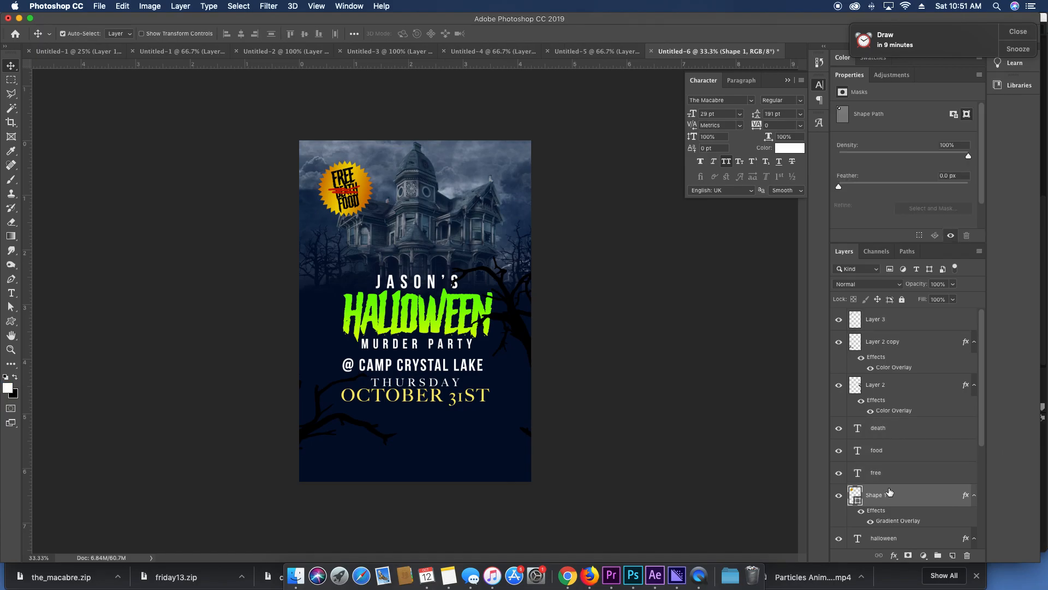
pyautogui.press('super+BackSpace')
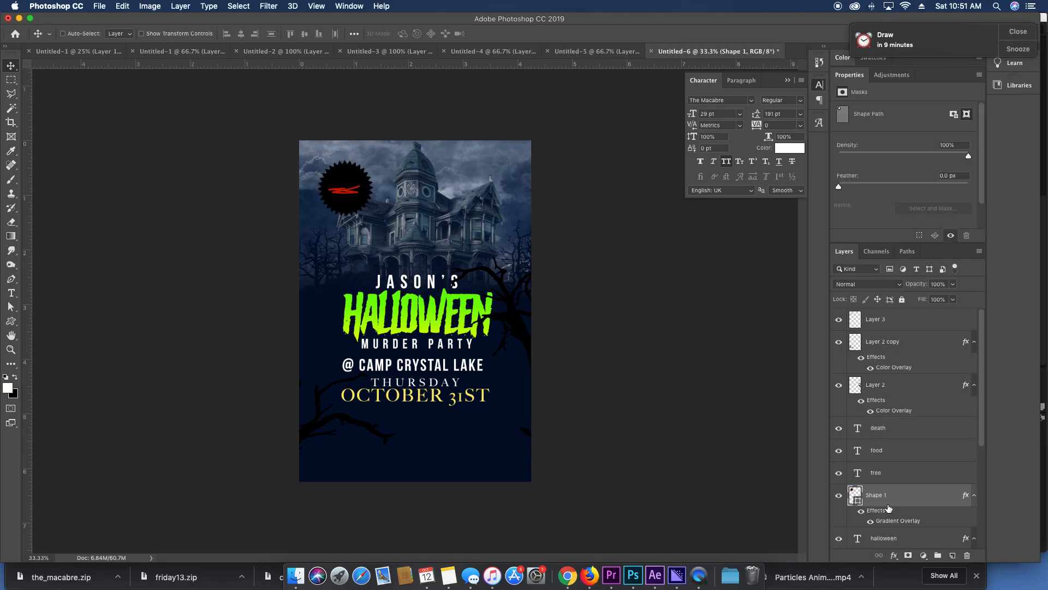
# Set the text colour of the FREE, FOOD and DEATH layers to orange, ff7e00.
pyautogui.click(876, 472)
pyautogui.keyDown('shift'); pyautogui.click(878, 428); pyautogui.keyUp('shift')
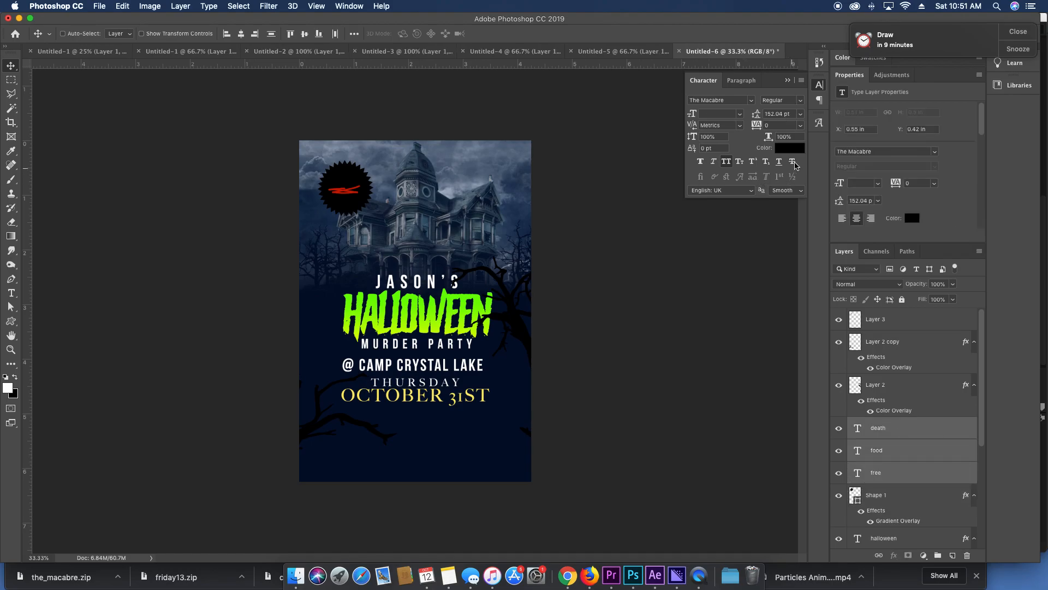
pyautogui.click(797, 149)
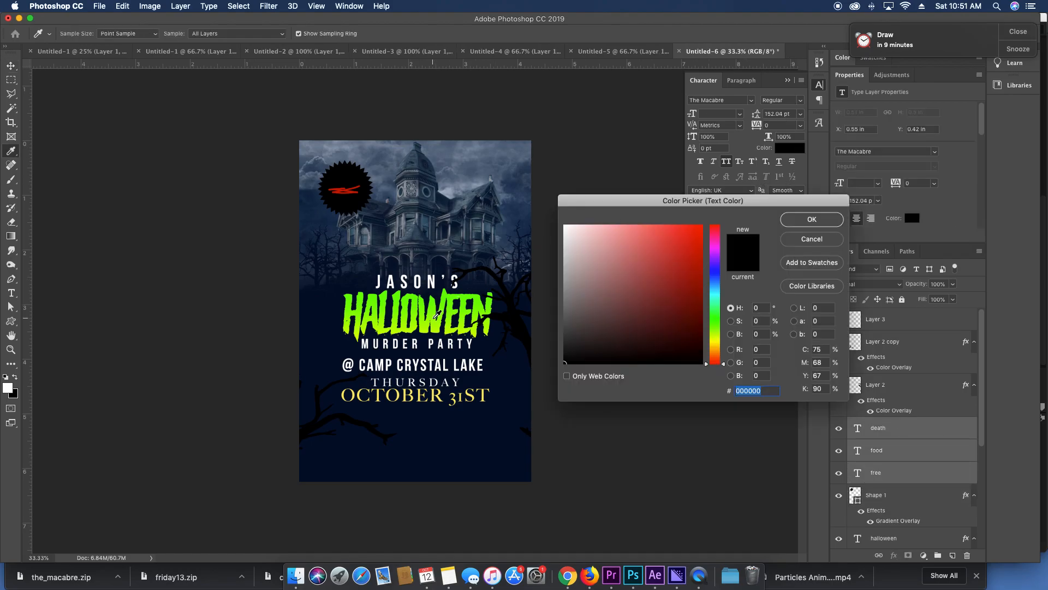
pyautogui.click(435, 316)
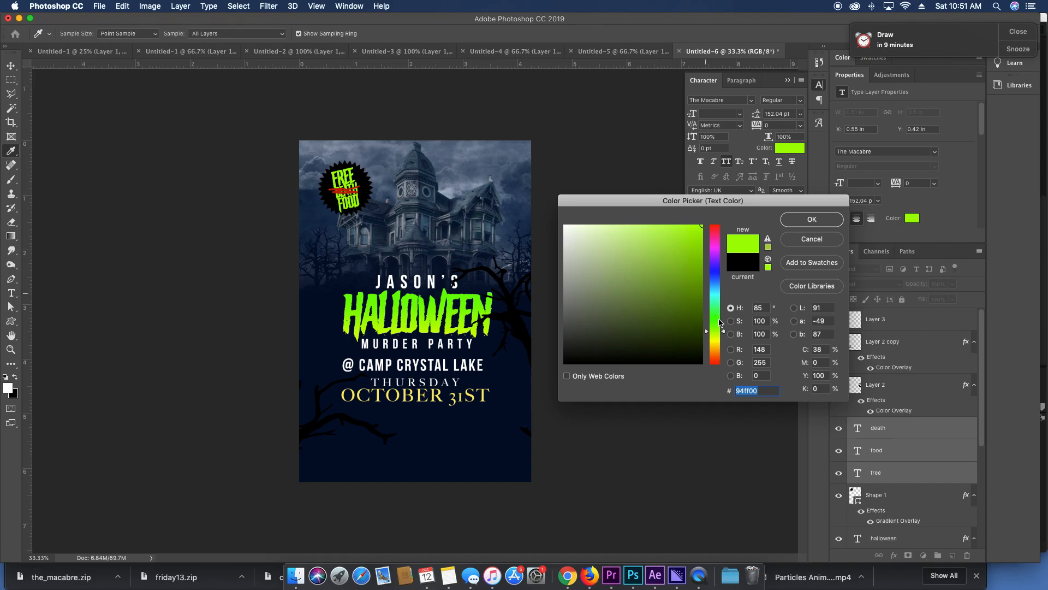
pyautogui.moveTo(713, 347); pyautogui.dragTo(718, 355)
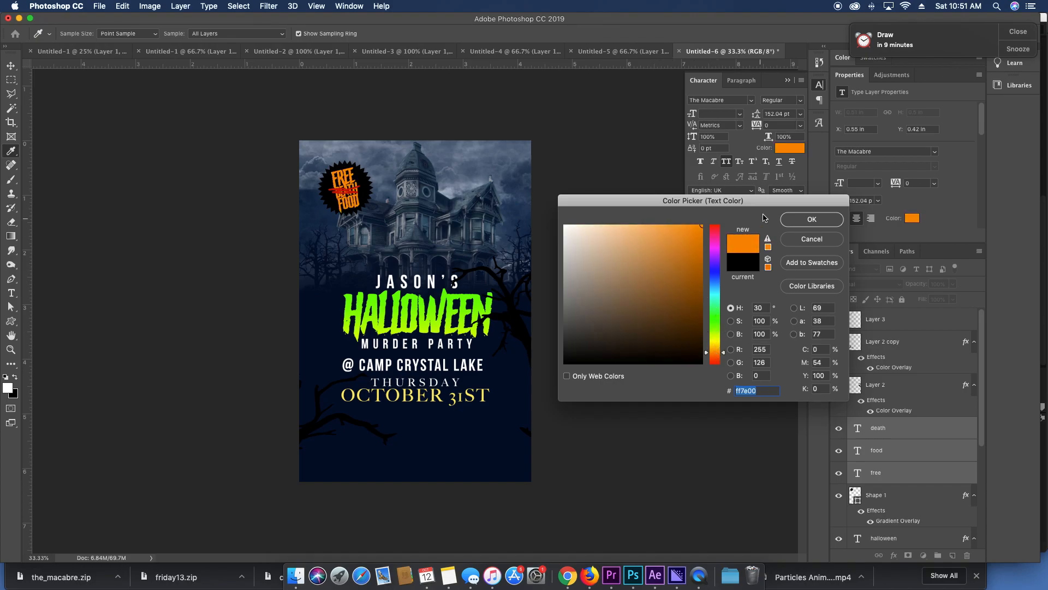
pyautogui.click(802, 220)
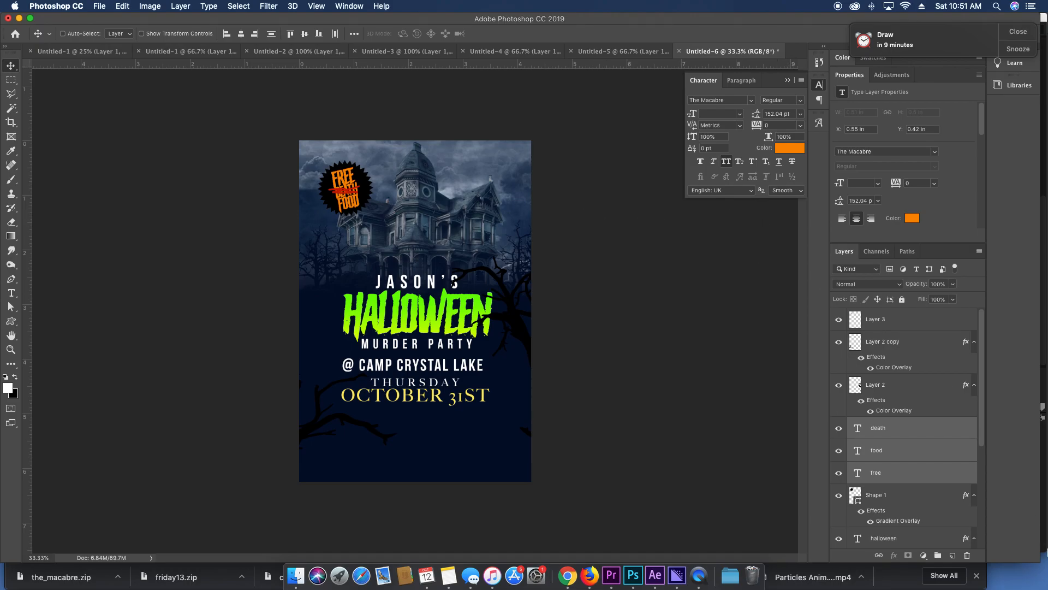
# Change the starburst's Gradient Overlay to Normal blend mode at 21% opacity.
pyautogui.doubleClick(934, 497)
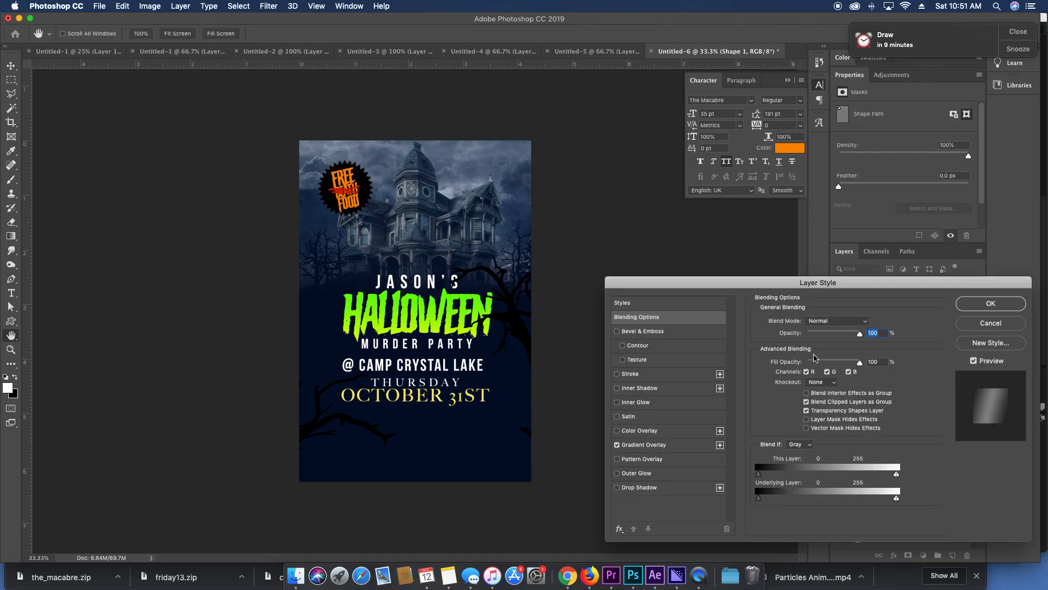
pyautogui.click(684, 446)
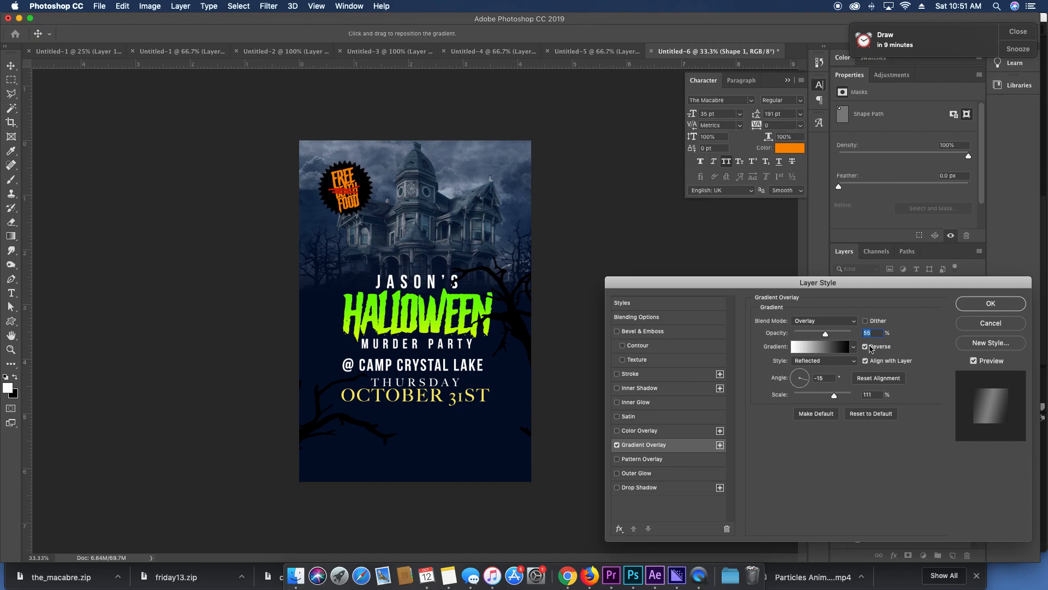
pyautogui.click(854, 323)
pyautogui.click(838, 203)
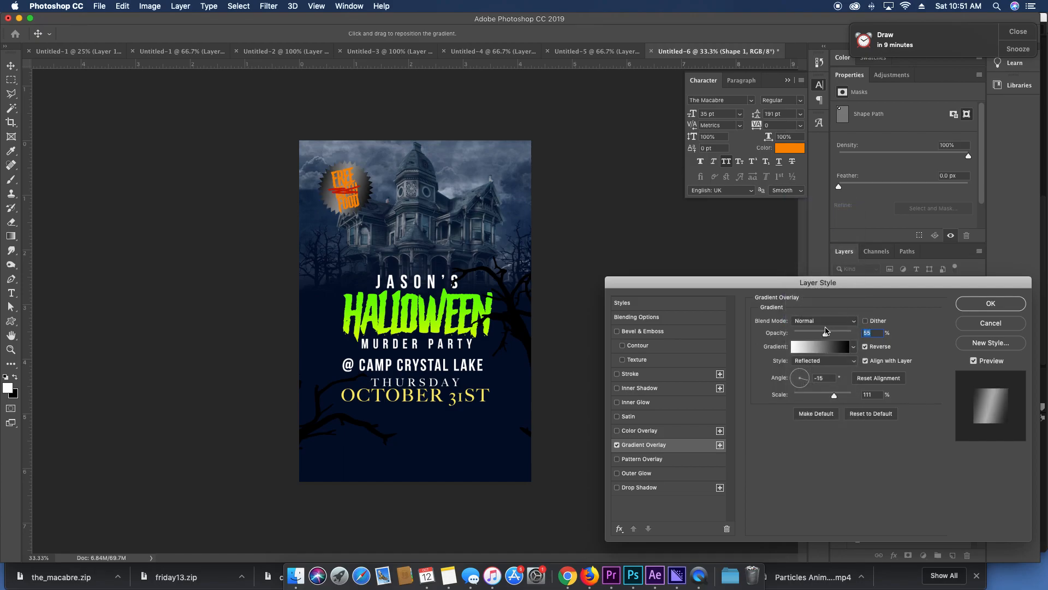
pyautogui.moveTo(820, 334); pyautogui.dragTo(809, 335)
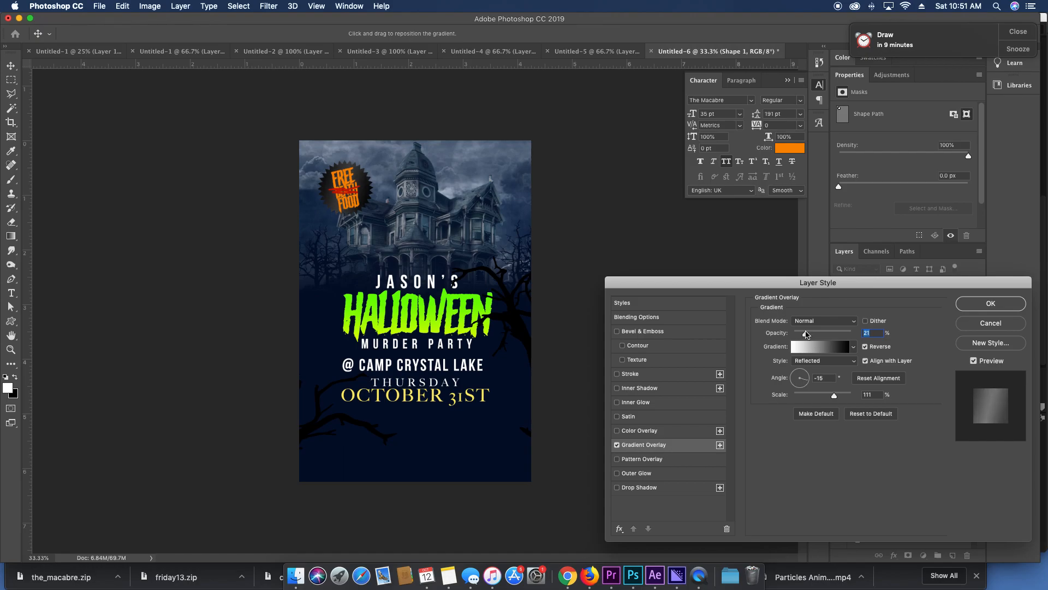
pyautogui.click(1005, 304)
pyautogui.press('super+equal')
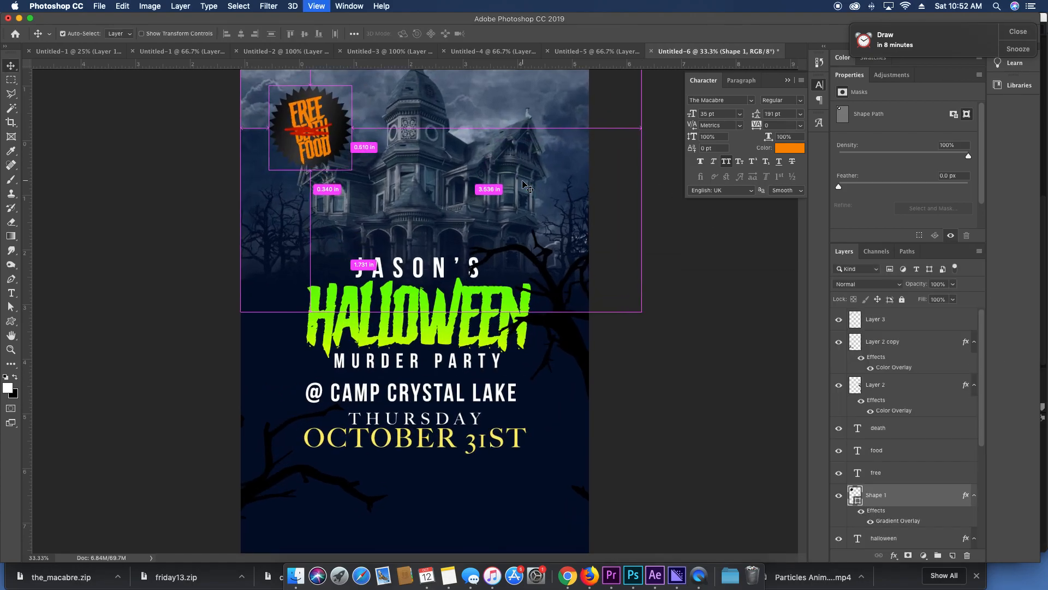
pyautogui.press('alt')
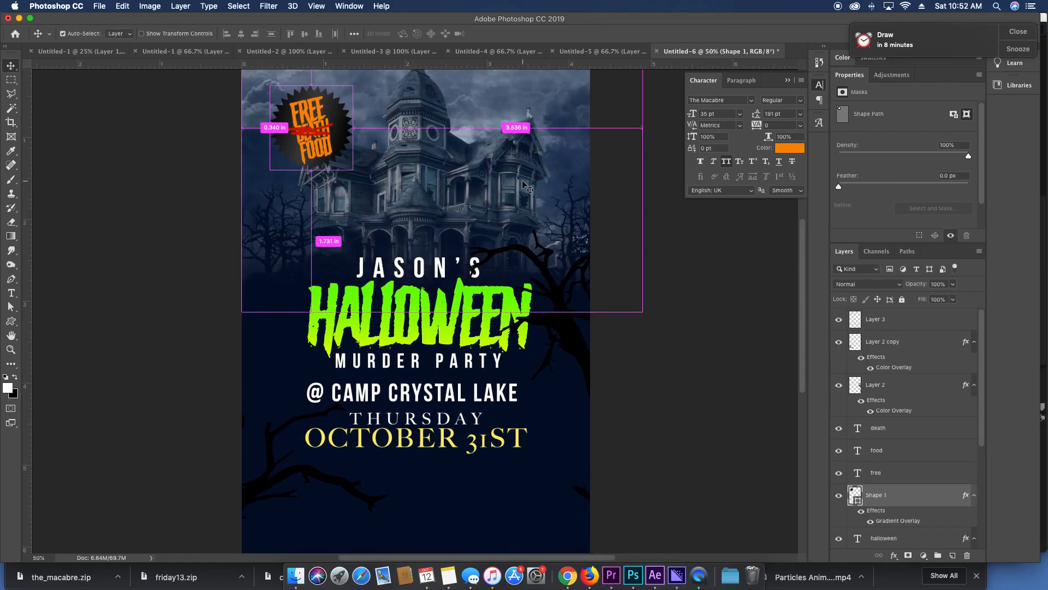
pyautogui.press('super')
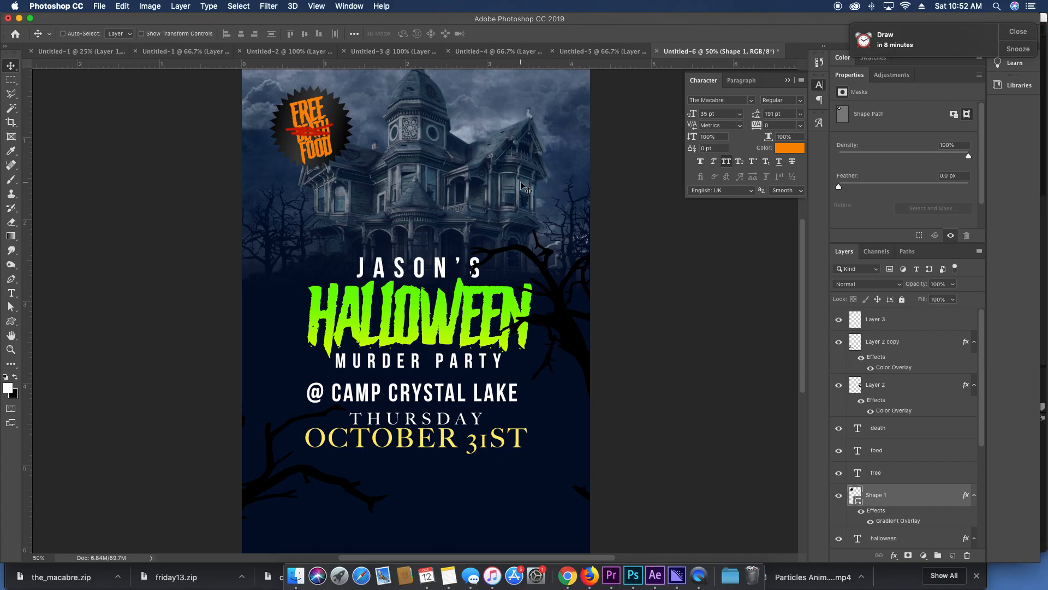
pyautogui.scroll(-1, 458, 334)
pyautogui.moveTo(457, 335); pyautogui.dragTo(456, 331)
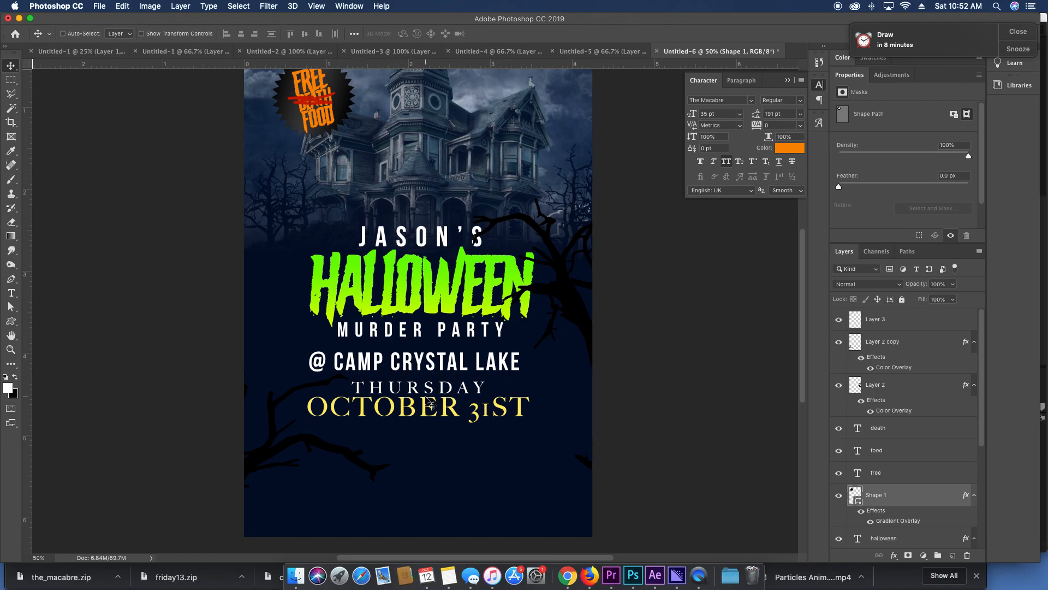
pyautogui.moveTo(481, 479)
pyautogui.mouseDown()
pyautogui.moveTo(480, 447)
pyautogui.moveTo(485, 484)
pyautogui.mouseUp()
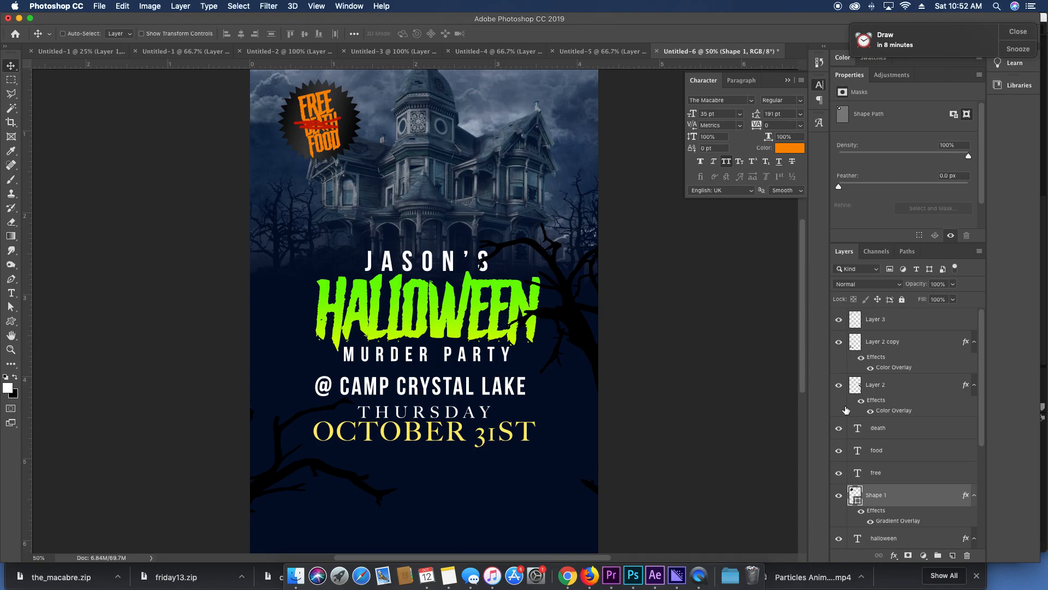
# Add a new layer directly above the haunted house layer and fill it with black.
pyautogui.scroll(-5, 904, 501)
pyautogui.click(914, 498)
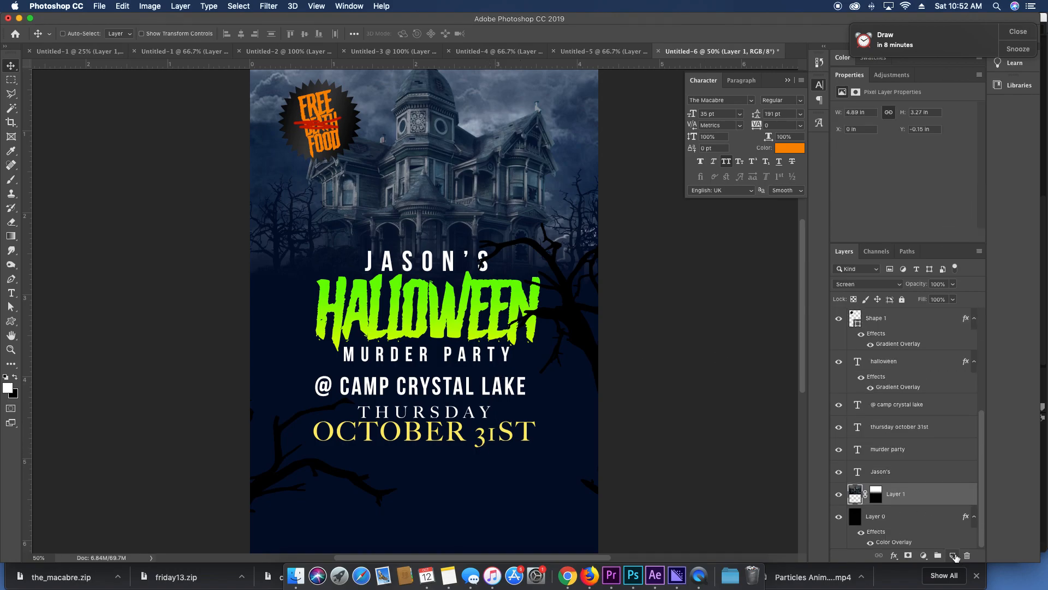
pyautogui.click(952, 555)
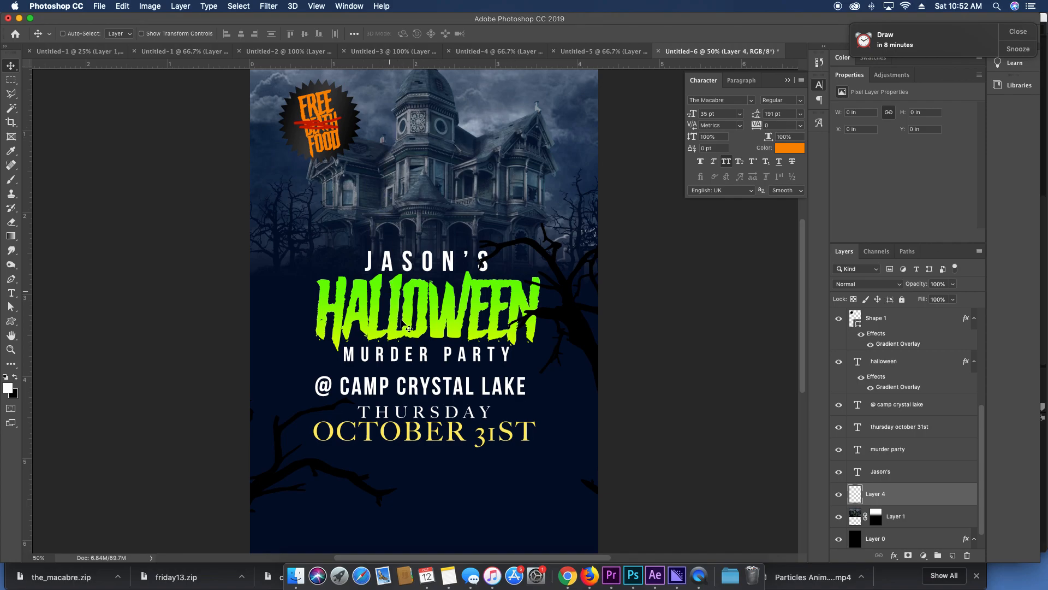
pyautogui.press('super+BackSpace')
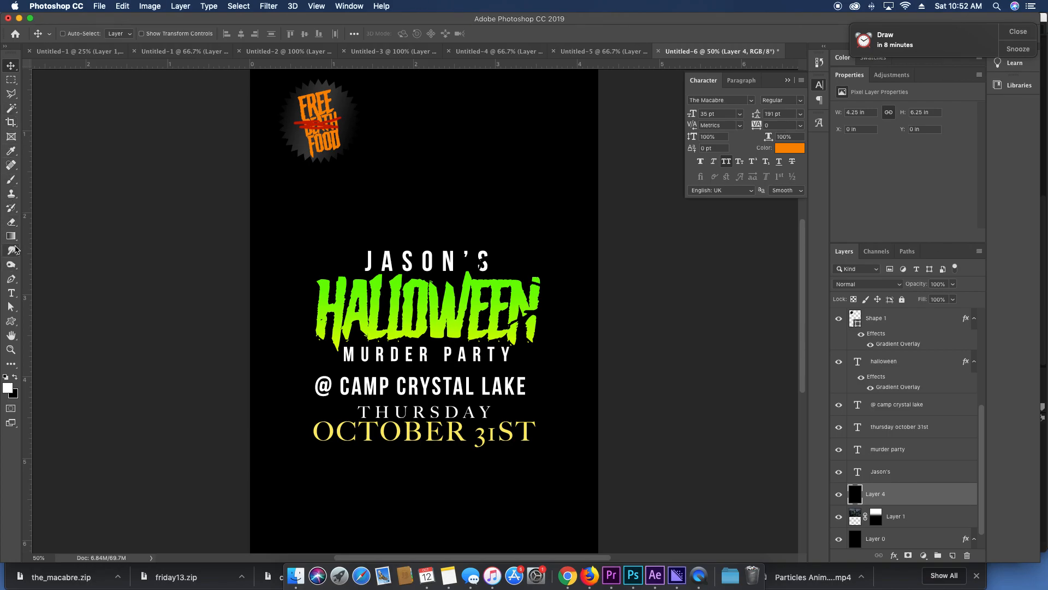
# Clear the black layer's centre with a 140.2 px feathered rectangular marquee around the canvas, leaving a dark vignette, and deselect.
pyautogui.click(11, 79)
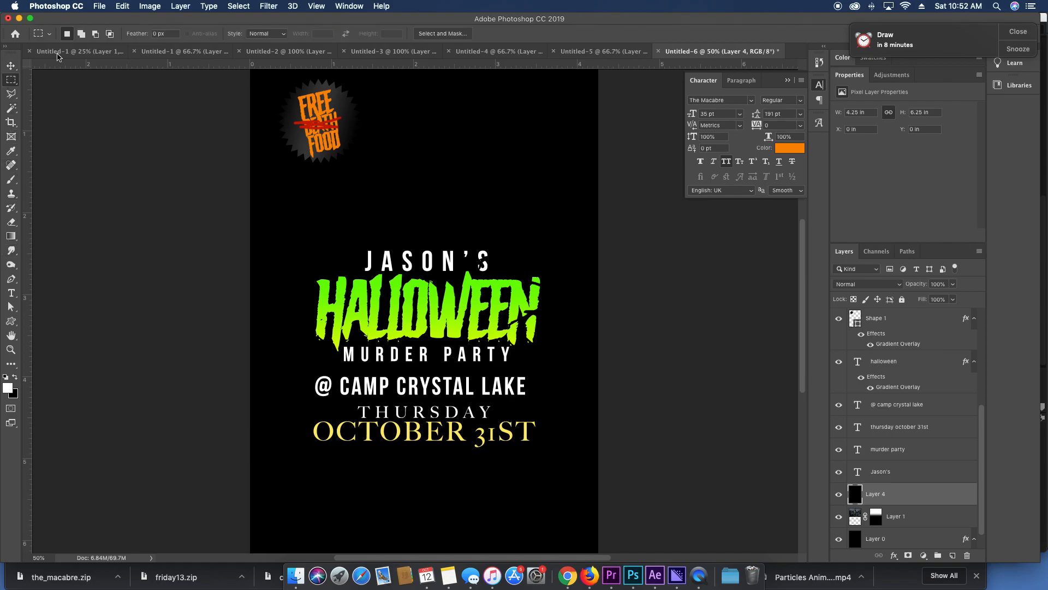
pyautogui.moveTo(135, 35); pyautogui.dragTo(899, 57)
pyautogui.press('super+minus')
pyautogui.press('super+minus')
pyautogui.moveTo(304, 164); pyautogui.dragTo(505, 441)
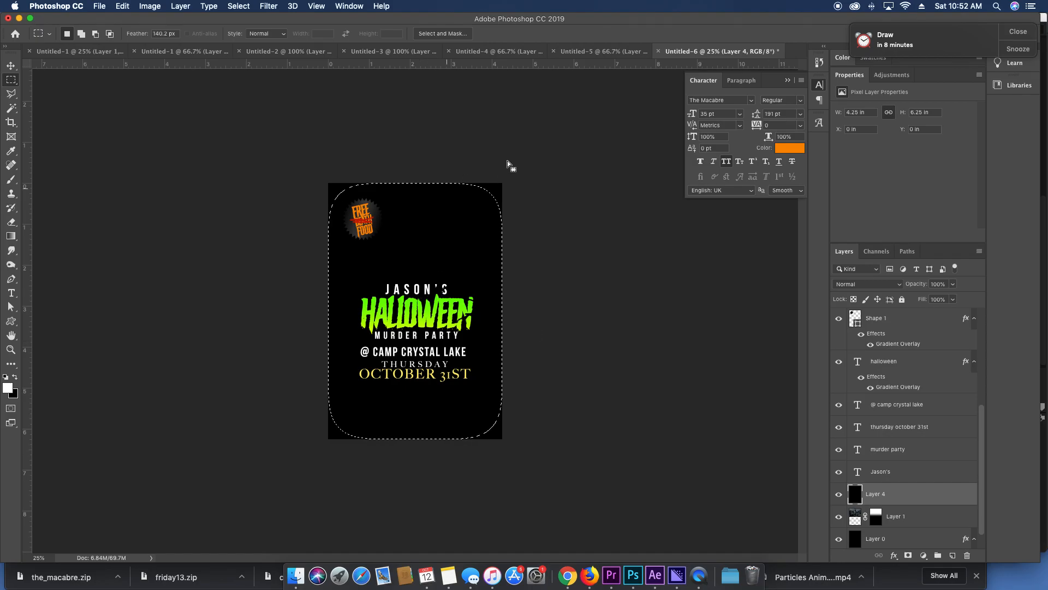
pyautogui.press('Delete')
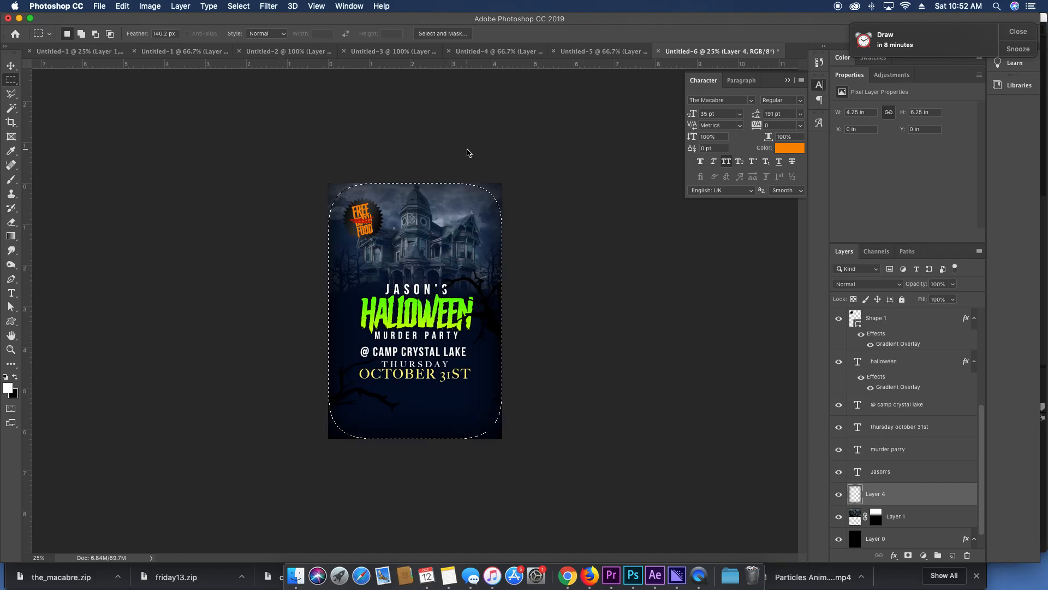
pyautogui.hotkey('ctrl', 'd')
pyautogui.press('v')
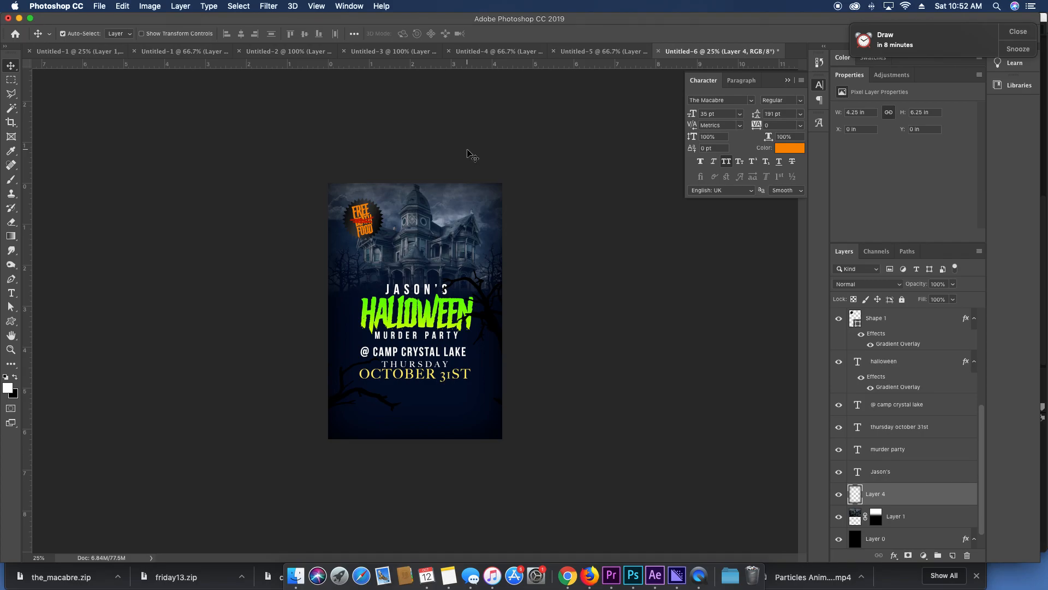
# Duplicate the vignette layer to darken the flyer's edges further.
pyautogui.hotkey('ctrl', '+')
pyautogui.hotkey('ctrl', '+')
pyautogui.hotkey('ctrl', 'j')
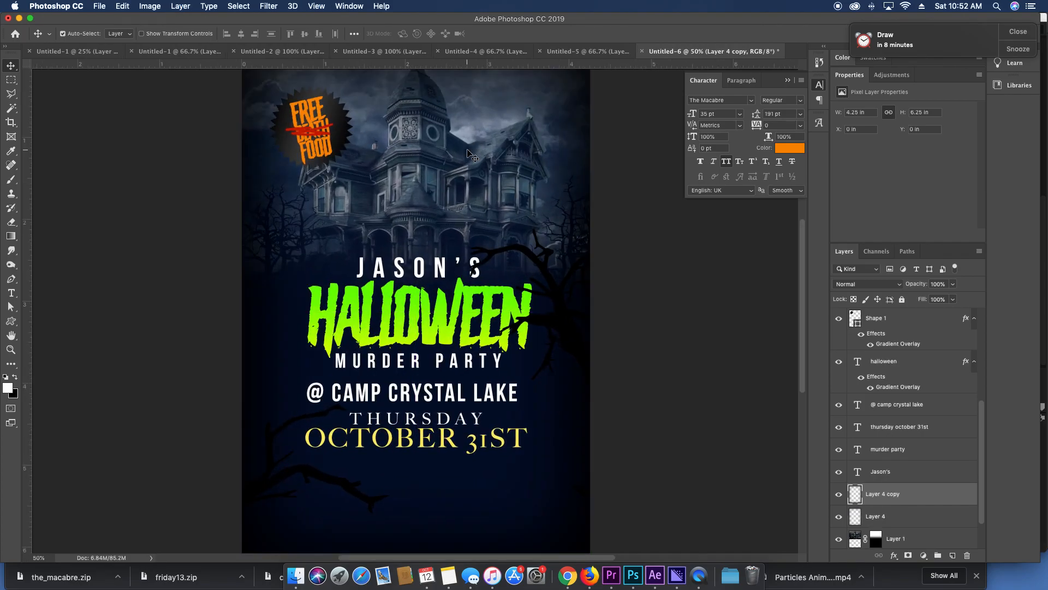
pyautogui.hotkey('ctrl', '-')
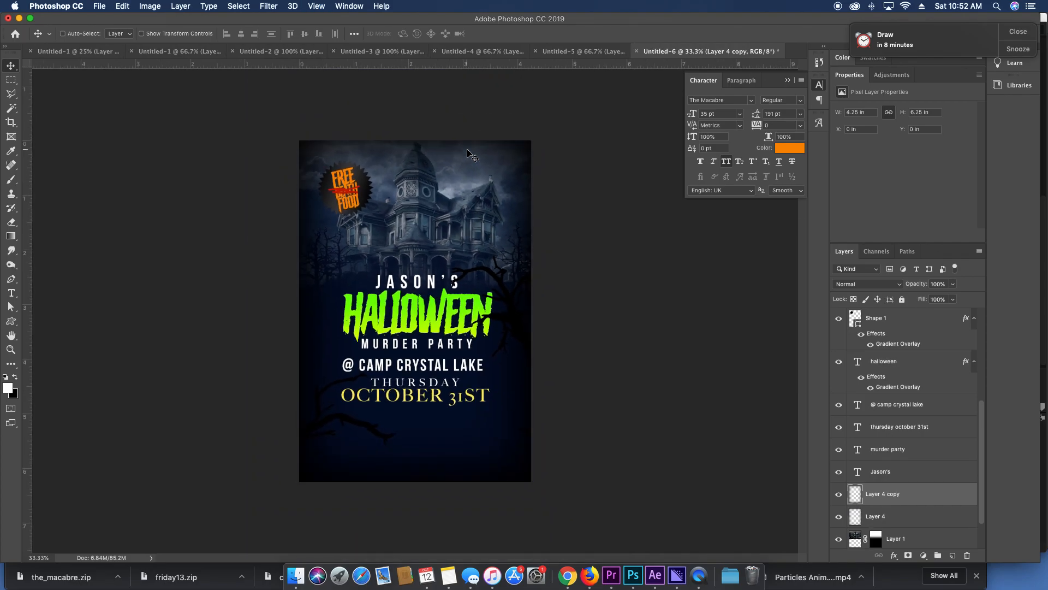
pyautogui.hotkey('ctrl', '+')
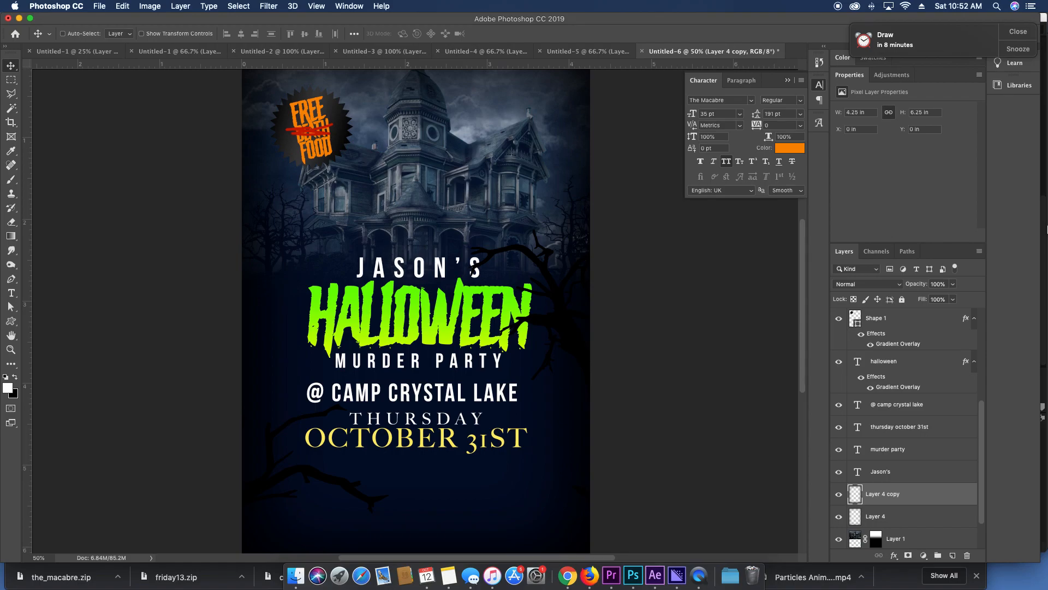
# Add a new layer at the top of the stack and enlarge the soft round brush to slightly over 300 px.
pyautogui.scroll(4, 912, 364)
pyautogui.click(909, 326)
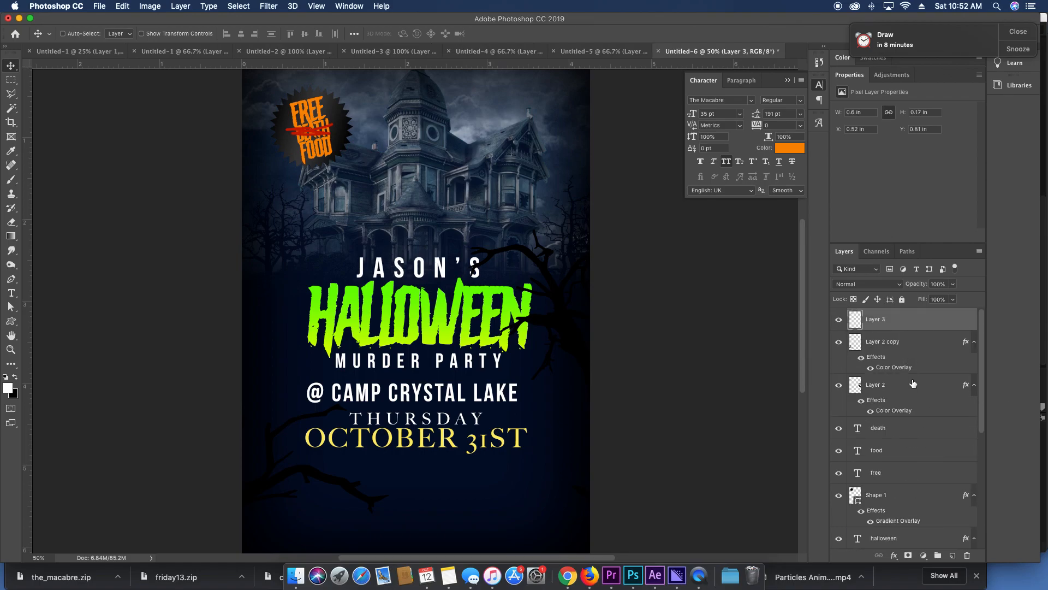
pyautogui.click(952, 555)
pyautogui.press('b')
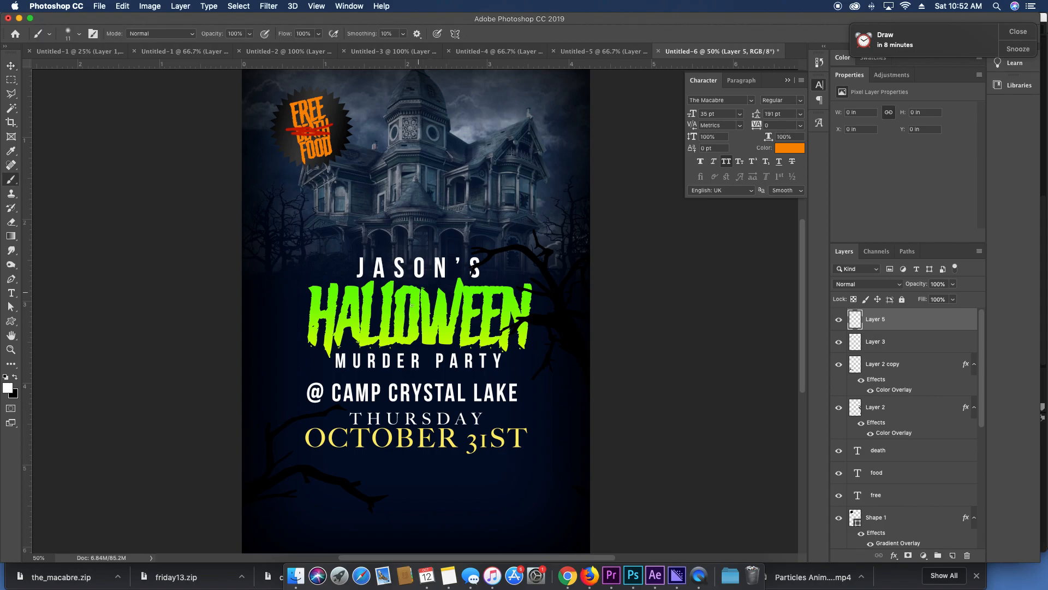
pyautogui.rightClick(442, 371)
pyautogui.moveTo(537, 394); pyautogui.dragTo(545, 395)
pyautogui.write('300')
pyautogui.press('Return')
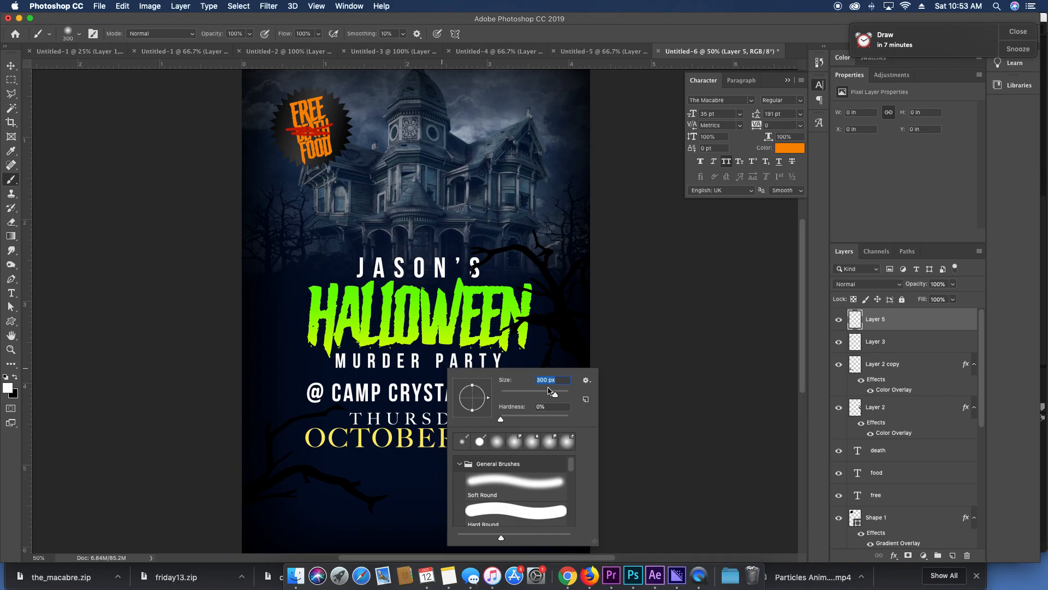
pyautogui.moveTo(558, 395); pyautogui.dragTo(560, 396)
# Sample lime green b8ff00 from the HALLOWEEN text and paint one soft glow dab over its lower centre.
pyautogui.click(12, 389)
pyautogui.click(12, 388)
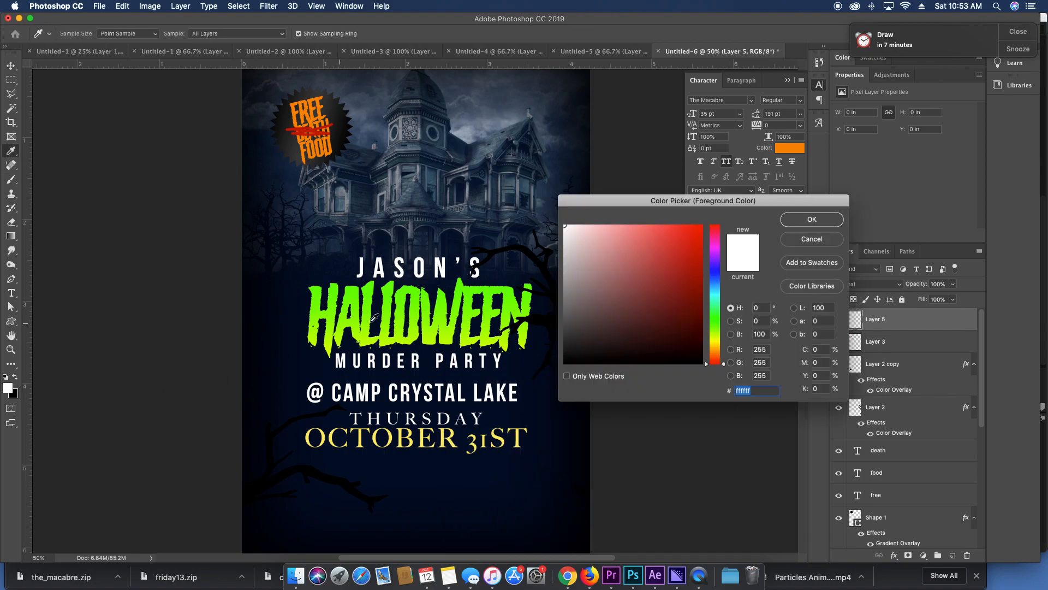
pyautogui.click(405, 337)
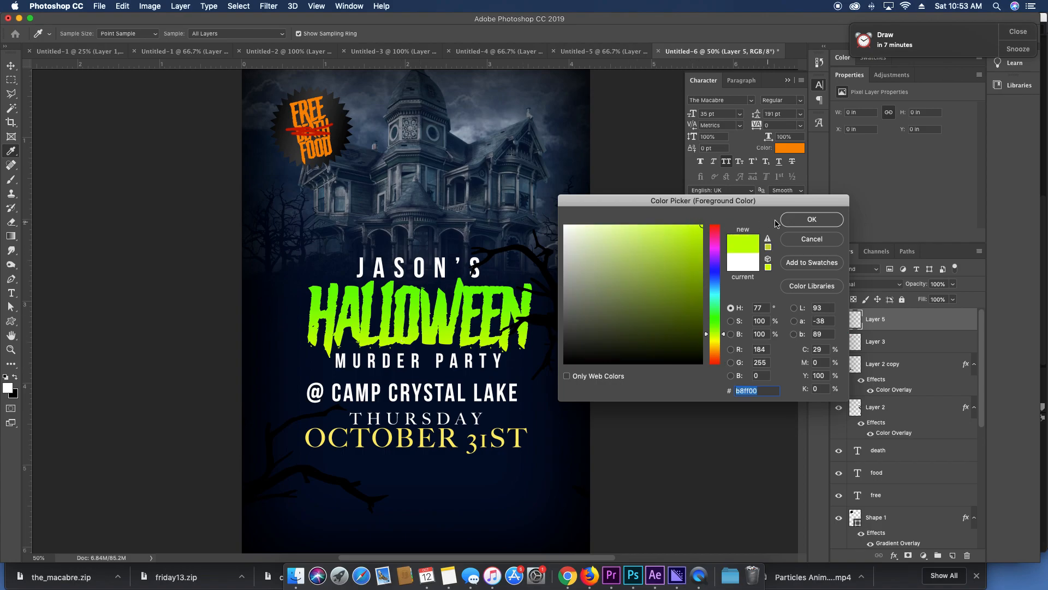
pyautogui.click(808, 219)
pyautogui.click(412, 344)
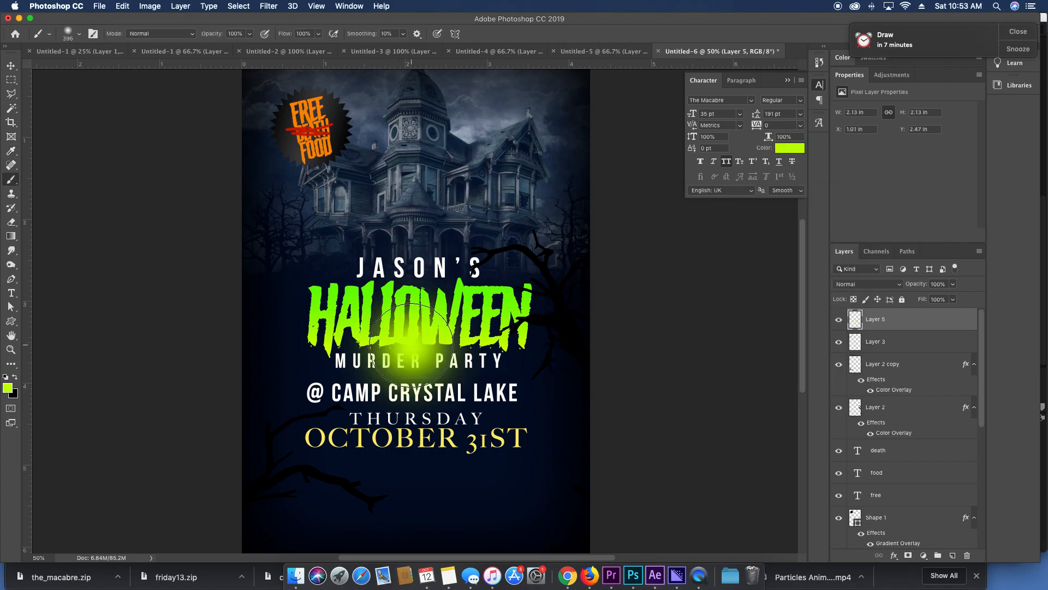
# Set the green glow layer's blend mode to Screen.
pyautogui.press('v')
pyautogui.click(877, 284)
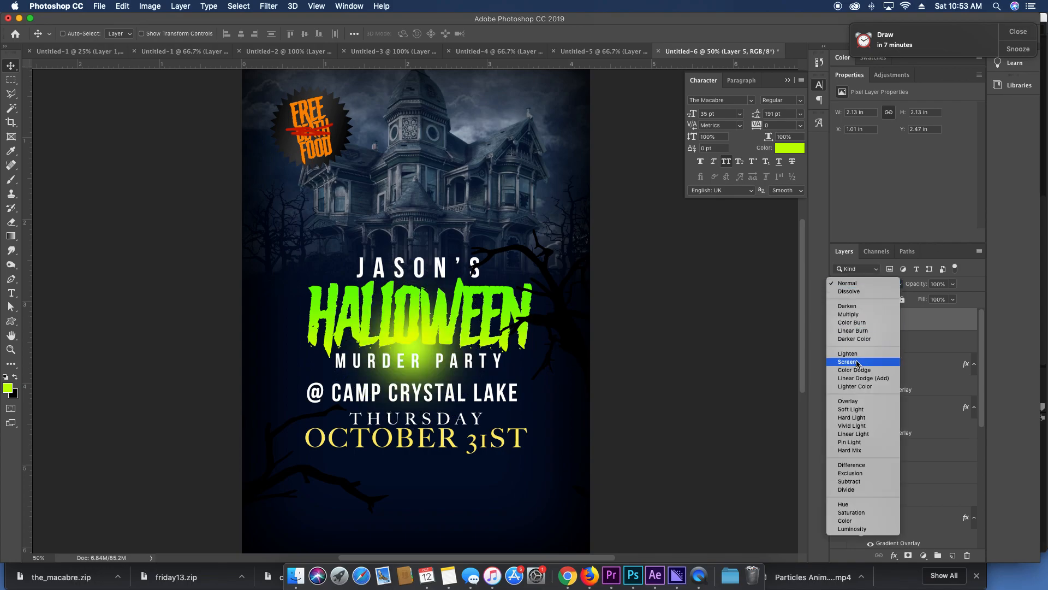
pyautogui.click(857, 362)
# Stretch the glow horizontally to about 3.67 in wide and reposition it across the HALLOWEEN text.
pyautogui.hotkey('ctrl', 't')
pyautogui.moveTo(500, 346); pyautogui.dragTo(658, 347)
pyautogui.press('super+z')
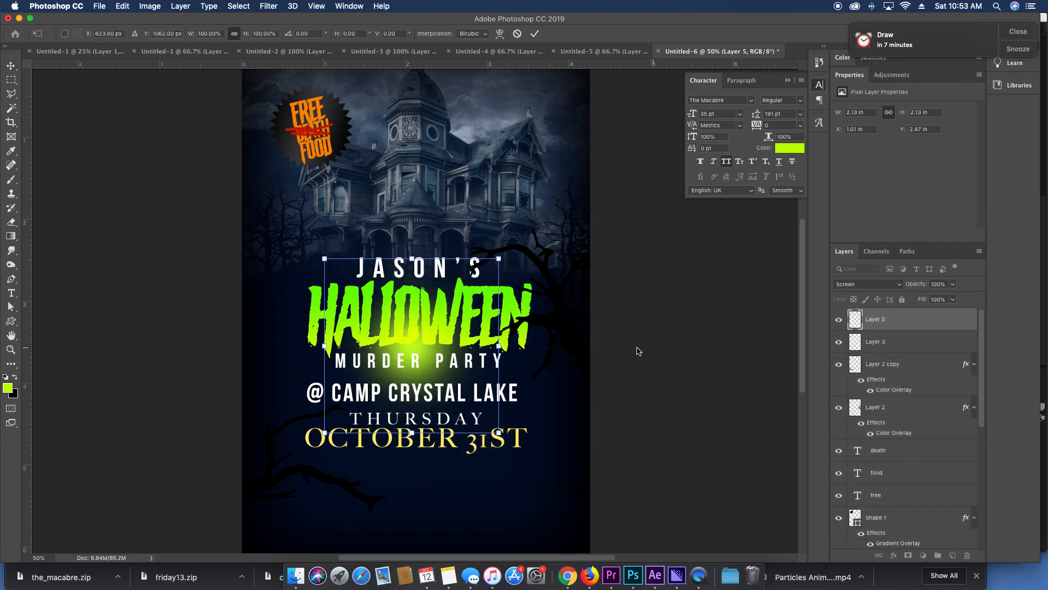
pyautogui.moveTo(500, 345); pyautogui.dragTo(625, 344)
pyautogui.press('Return')
pyautogui.moveTo(532, 343); pyautogui.dragTo(492, 335)
# Shift the glow's colour from green to blue with a Hue/Saturation adjustment.
pyautogui.press('super+u')
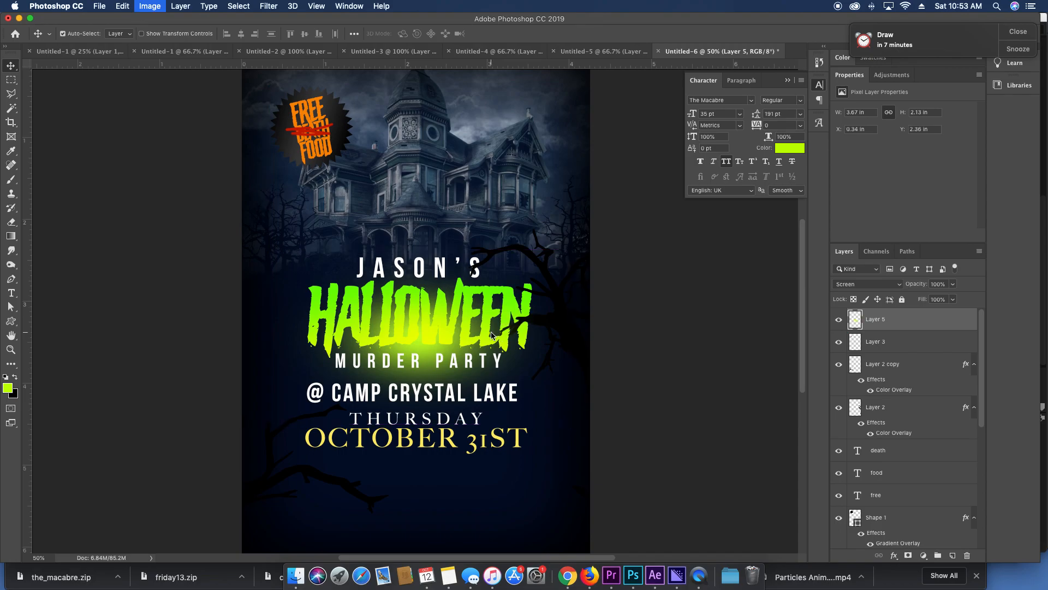
pyautogui.moveTo(634, 169); pyautogui.dragTo(681, 174)
pyautogui.click(764, 113)
pyautogui.press('e')
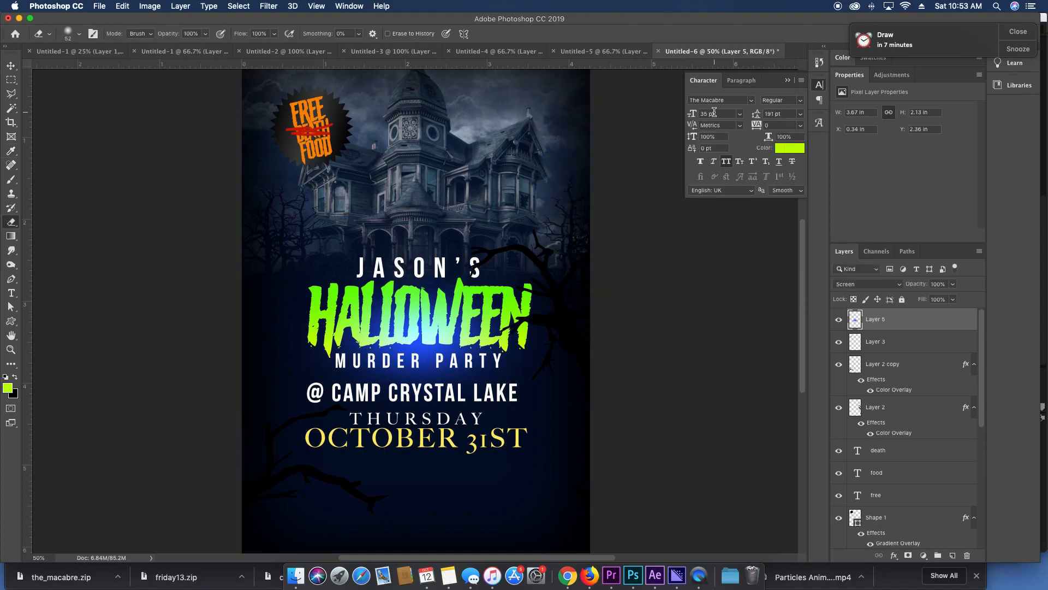
pyautogui.press('v')
pyautogui.press('super+minus')
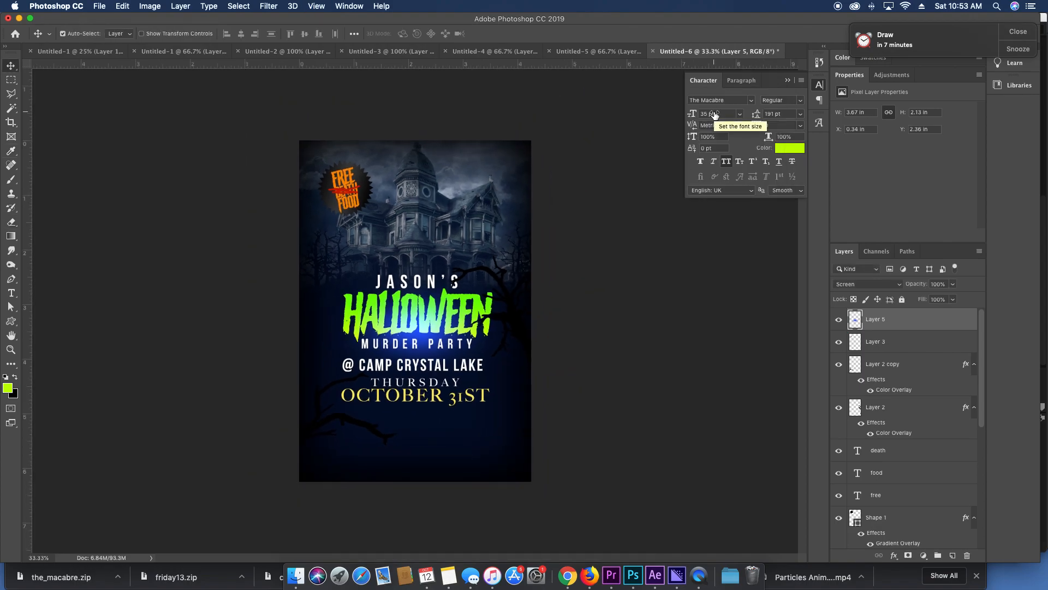
pyautogui.press('super+plus')
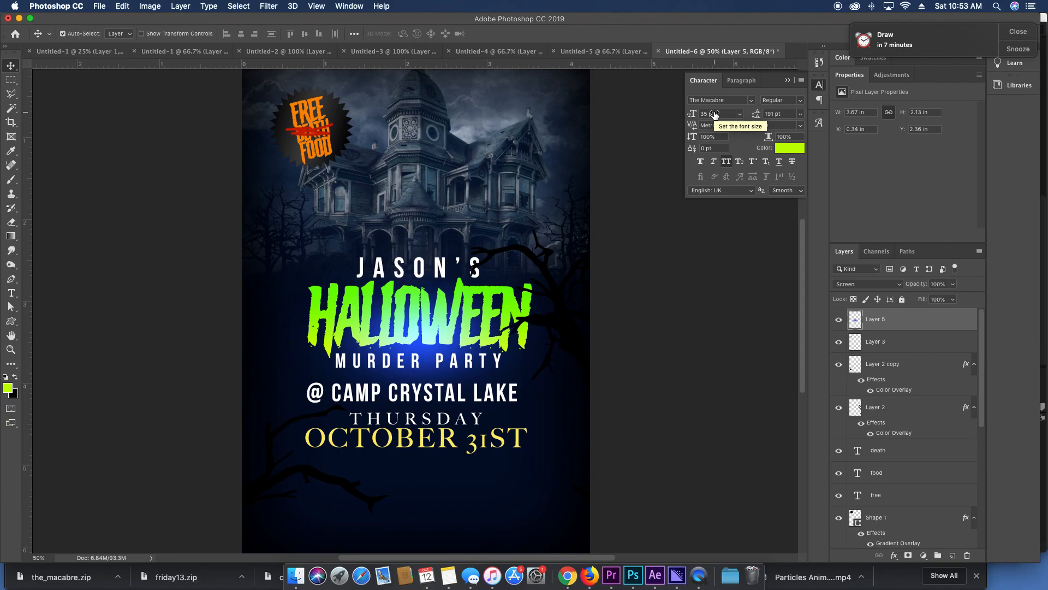
pyautogui.press('super+minus')
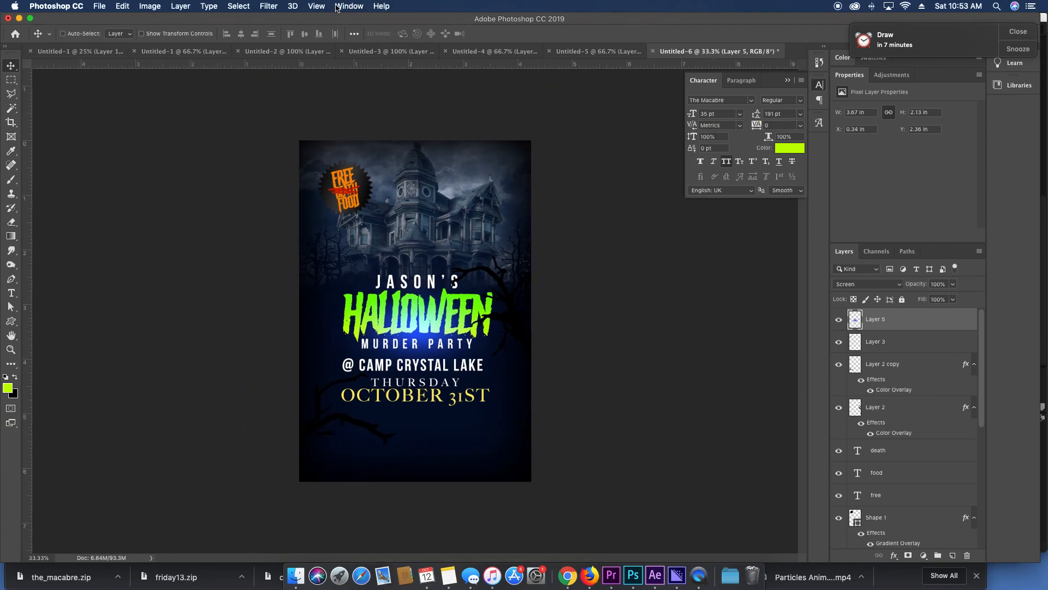
# Go through the open image documents to the white hockey mask picture.
pyautogui.click(594, 50)
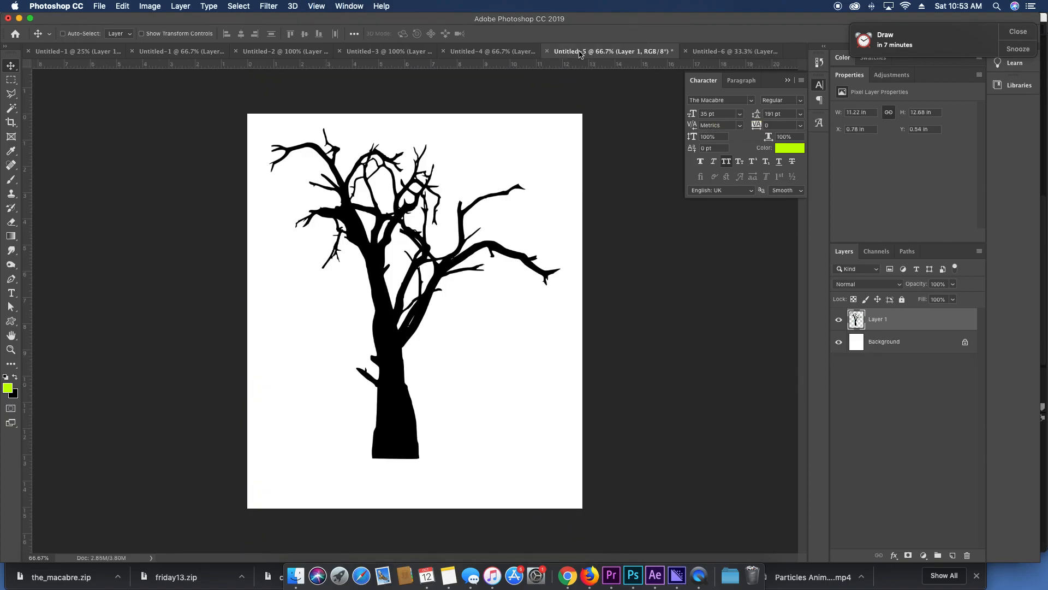
pyautogui.click(500, 50)
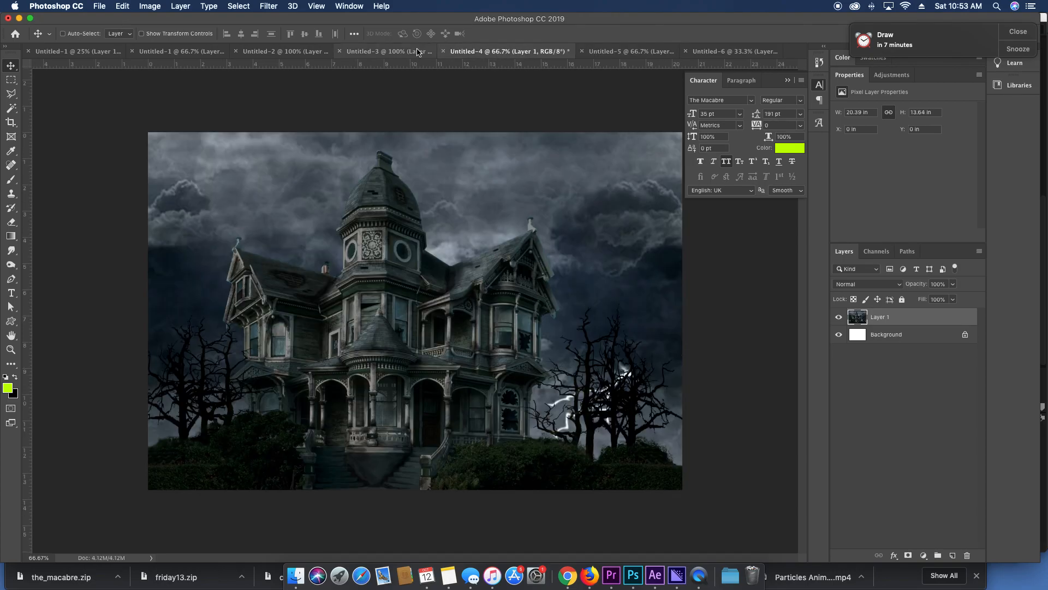
pyautogui.click(399, 51)
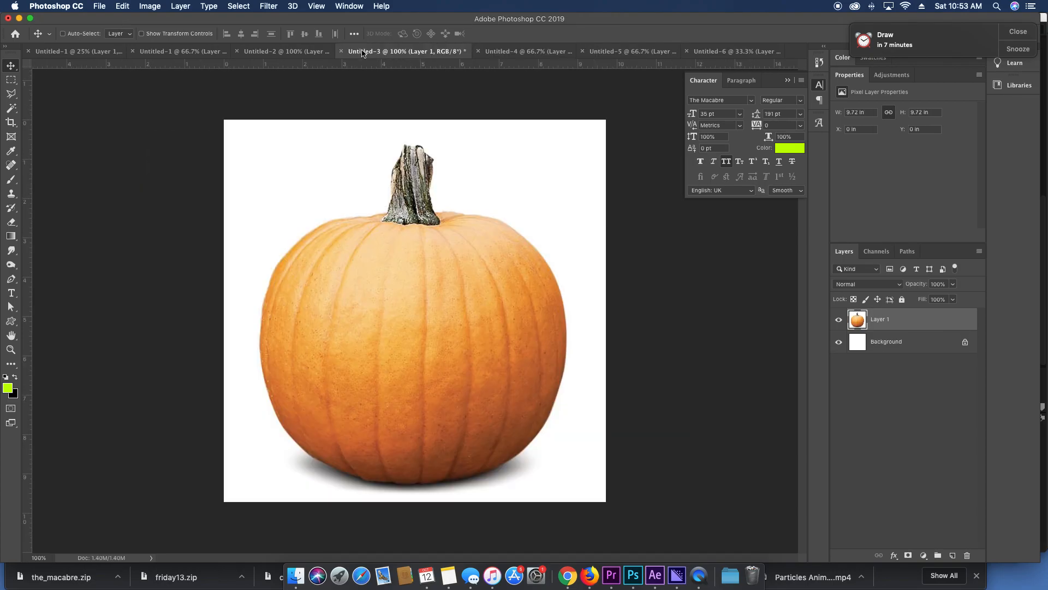
pyautogui.click(288, 52)
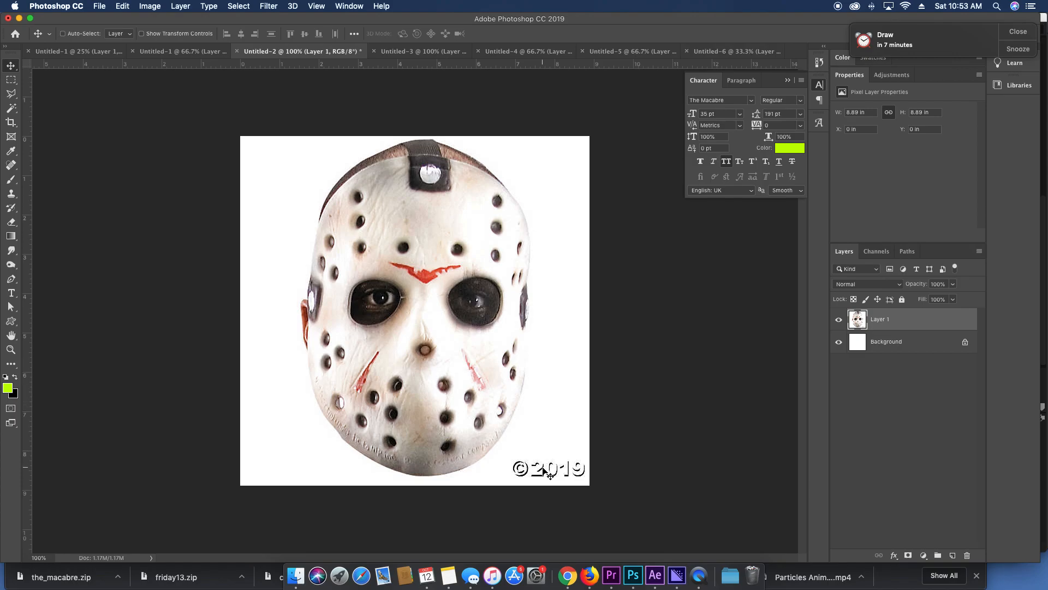
# Erase the ©2019 mark from the mask image using a rectangular marquee with 0 px feather, and delete the Background layer.
pyautogui.press('m')
pyautogui.moveTo(501, 453)
pyautogui.mouseDown()
pyautogui.moveTo(726, 533)
pyautogui.moveTo(719, 552)
pyautogui.mouseUp()
pyautogui.press('Return')
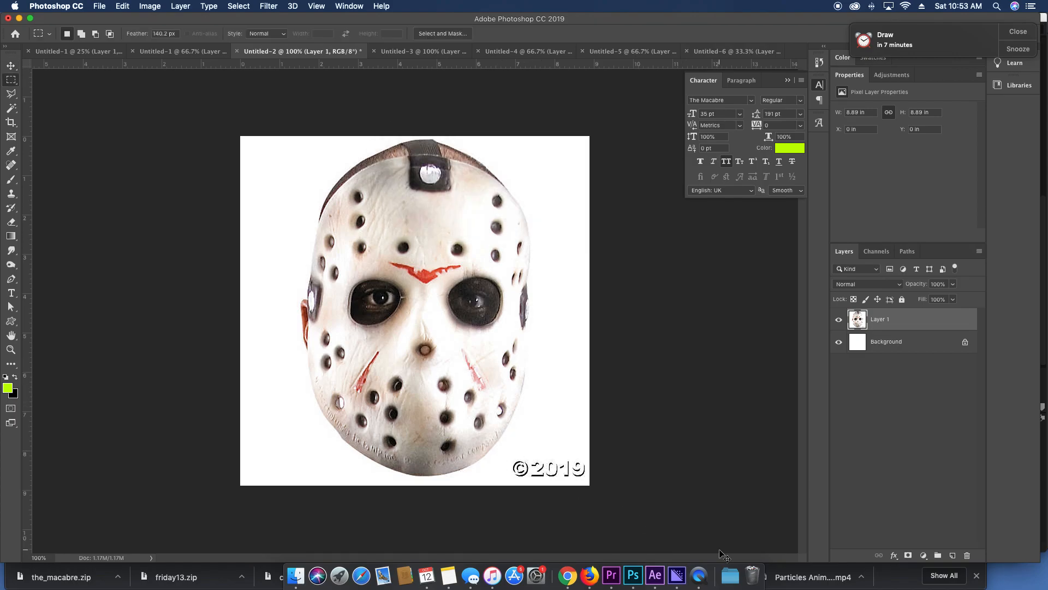
pyautogui.moveTo(172, 33); pyautogui.dragTo(159, 37)
pyautogui.write('0')
pyautogui.moveTo(501, 452); pyautogui.dragTo(589, 486)
pyautogui.press('BackSpace')
pyautogui.press('super+d')
pyautogui.press('v')
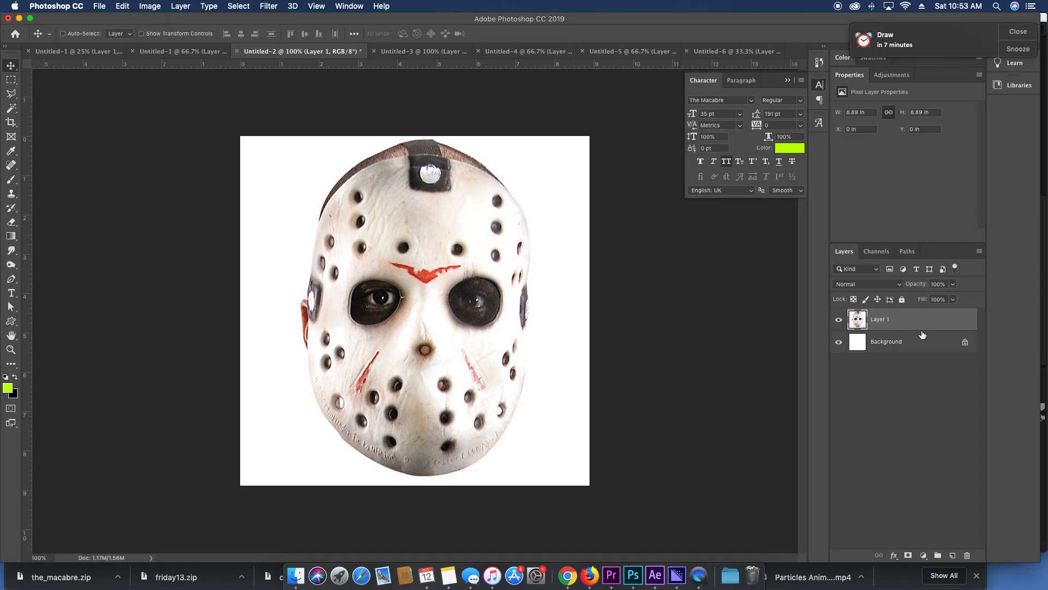
pyautogui.click(920, 347)
pyautogui.press('BackSpace')
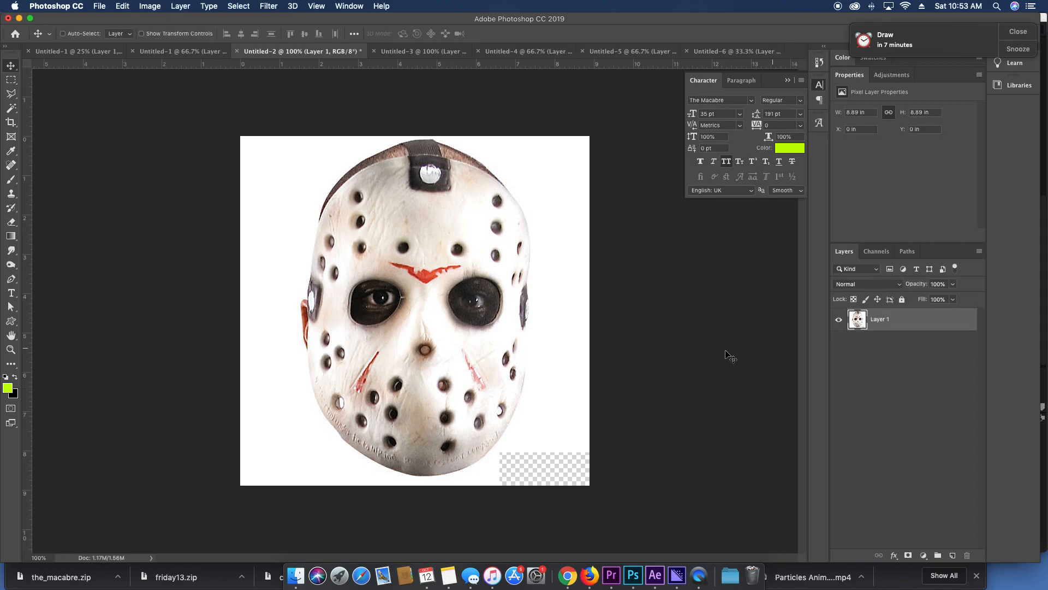
# Outline the white area beside the mask's right edge with the Polygonal Lasso and delete it.
pyautogui.press('w')
pyautogui.press('v')
pyautogui.press('z')
pyautogui.moveTo(552, 342); pyautogui.dragTo(580, 355)
pyautogui.press('v')
pyautogui.press('l')
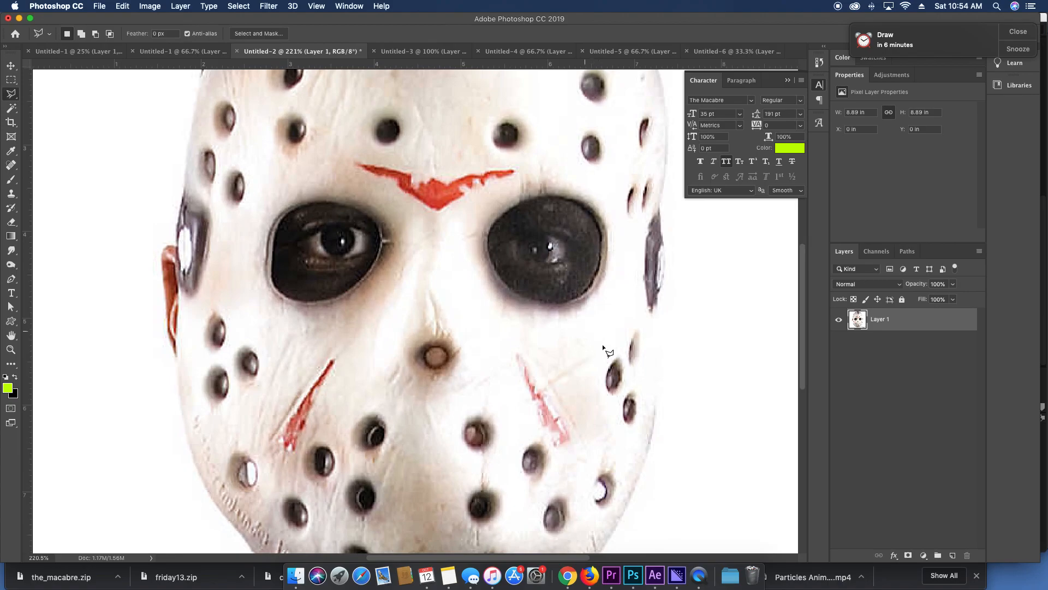
pyautogui.click(655, 406)
pyautogui.click(654, 331)
pyautogui.moveTo(660, 286); pyautogui.dragTo(674, 131)
pyautogui.scroll(3, 675, 131)
pyautogui.click(621, 132)
pyautogui.scroll(-3, 710, 246)
pyautogui.doubleClick(660, 505)
pyautogui.press('BackSpace')
pyautogui.press('super+minus')
pyautogui.press('super+minus')
pyautogui.press('super+minus')
# Try to select the remaining white background around the mask with the Magic Wand.
pyautogui.press('w')
pyautogui.click(312, 374)
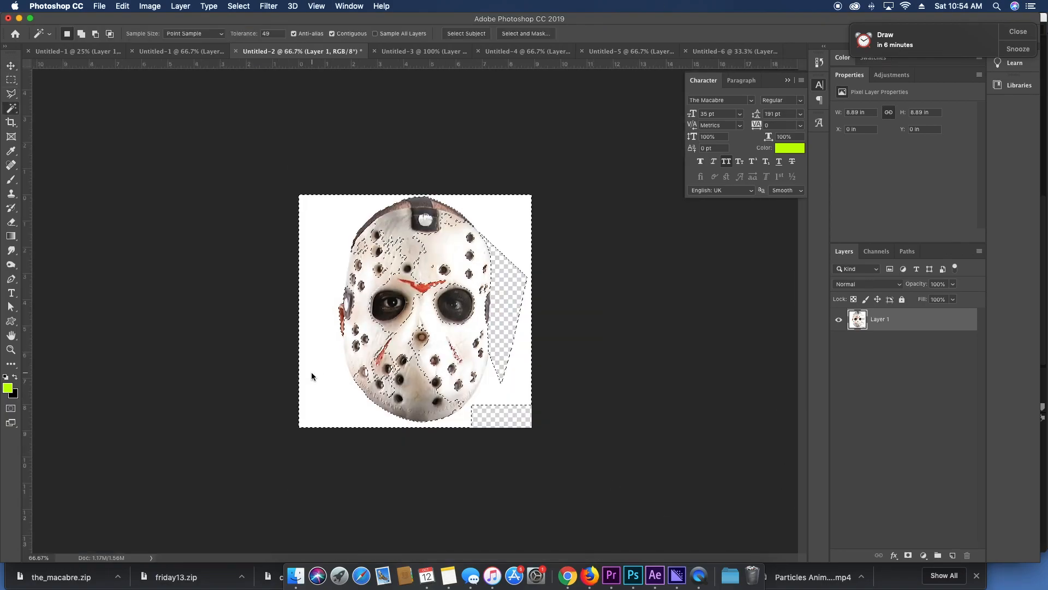
pyautogui.press('super+d')
# Outline the white area around the mask's chin and lower right side with the Polygonal Lasso and delete it.
pyautogui.press('z')
pyautogui.moveTo(417, 338); pyautogui.dragTo(486, 338)
pyautogui.scroll(-3, 485, 338)
pyautogui.press('l')
pyautogui.moveTo(602, 292)
pyautogui.mouseDown()
pyautogui.moveTo(490, 472)
pyautogui.moveTo(322, 466)
pyautogui.mouseUp()
pyautogui.click(300, 452)
pyautogui.click(202, 463)
pyautogui.click(329, 536)
pyautogui.click(781, 496)
pyautogui.click(761, 291)
pyautogui.doubleClick(623, 218)
pyautogui.press('BackSpace')
pyautogui.press('super+minus')
pyautogui.press('super+minus')
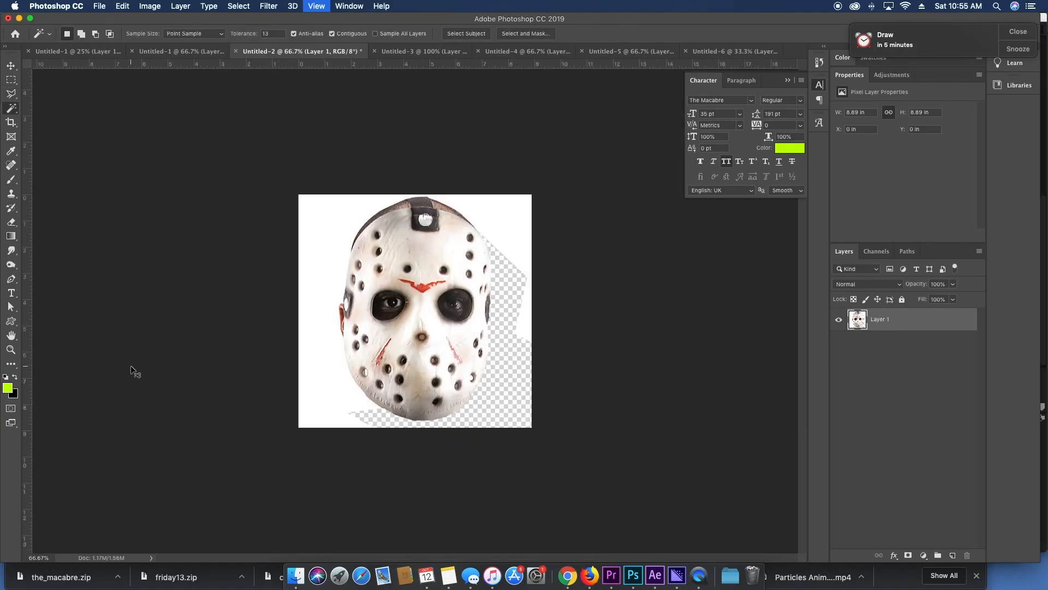
# Outline a section of white background along the mask's lower left edge with the Polygonal Lasso and delete it.
pyautogui.press('l')
pyautogui.click(199, 381)
pyautogui.click(228, 508)
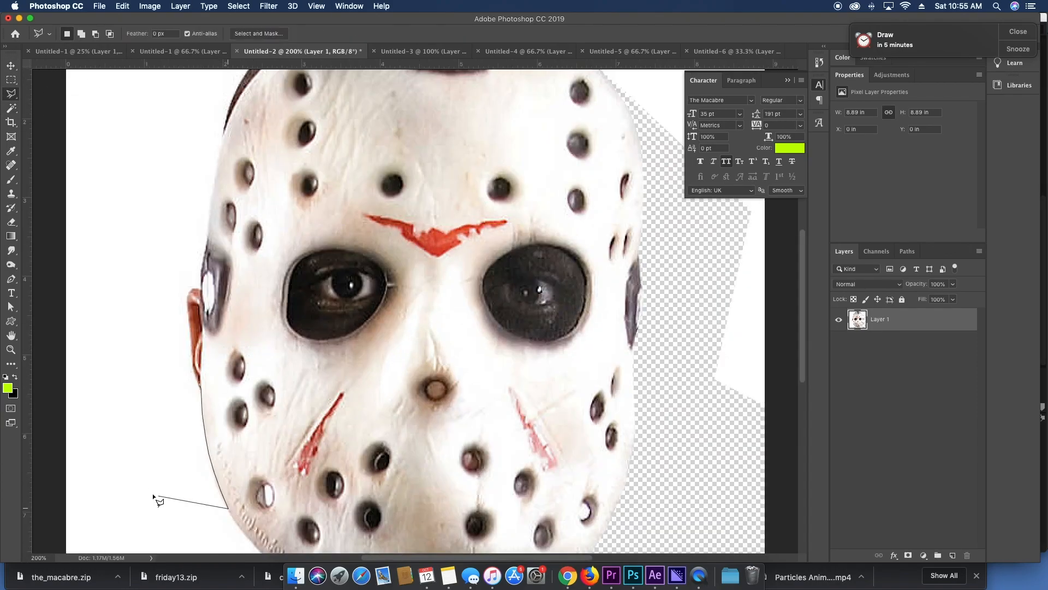
pyautogui.click(149, 494)
pyautogui.doubleClick(107, 384)
pyautogui.press('BackSpace')
# Delete the remaining white background around the mask using the Magic Wand at tolerance 13, and deselect.
pyautogui.press('w')
pyautogui.click(103, 280)
pyautogui.press('BackSpace')
pyautogui.press('super+d')
pyautogui.press('v')
pyautogui.press('super+minus')
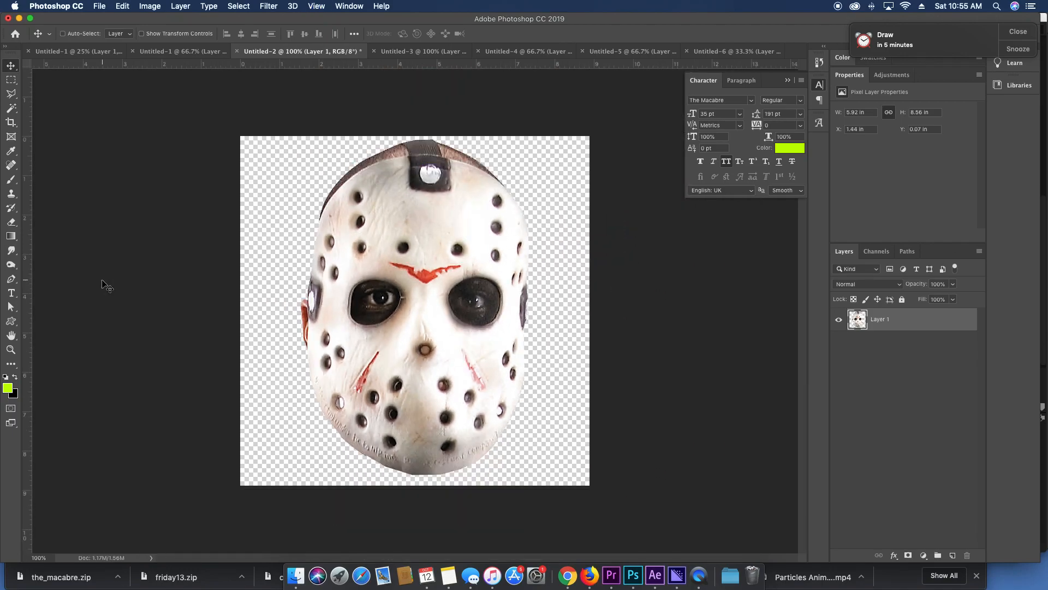
# Bring the cut-out mask into the flyer at about 0.64 × 0.93 in over HALLOWEEN's letter O, beneath the blue glow layer.
pyautogui.moveTo(427, 222); pyautogui.dragTo(474, 194)
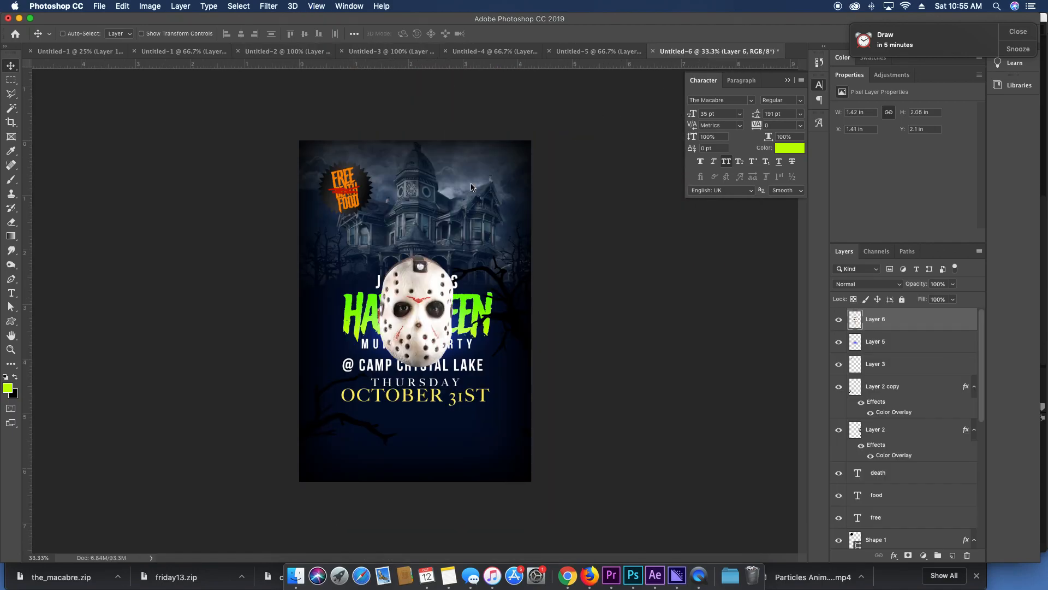
pyautogui.press('super+t')
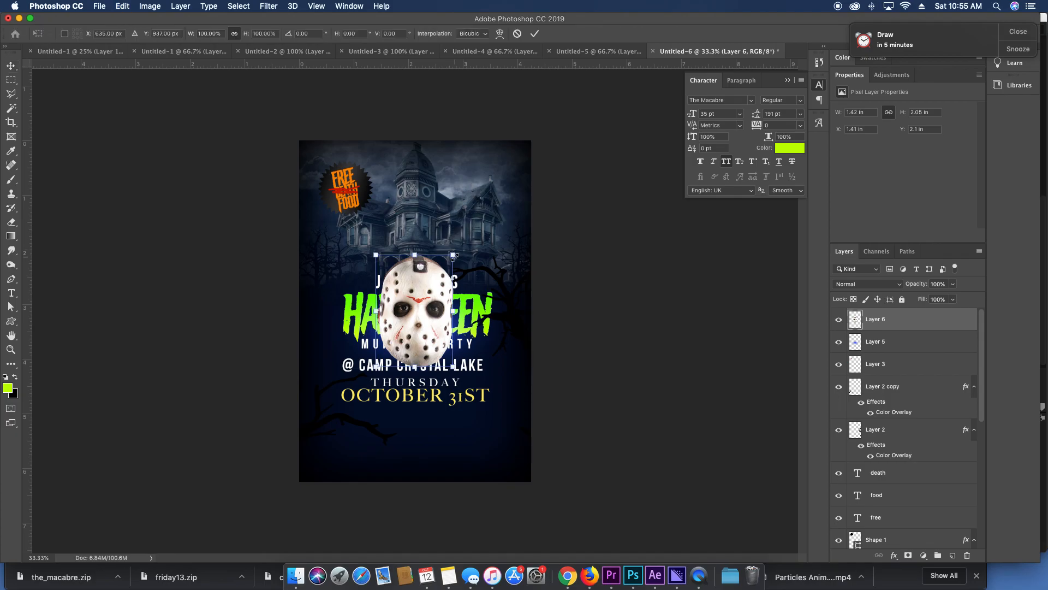
pyautogui.moveTo(453, 256); pyautogui.dragTo(427, 330)
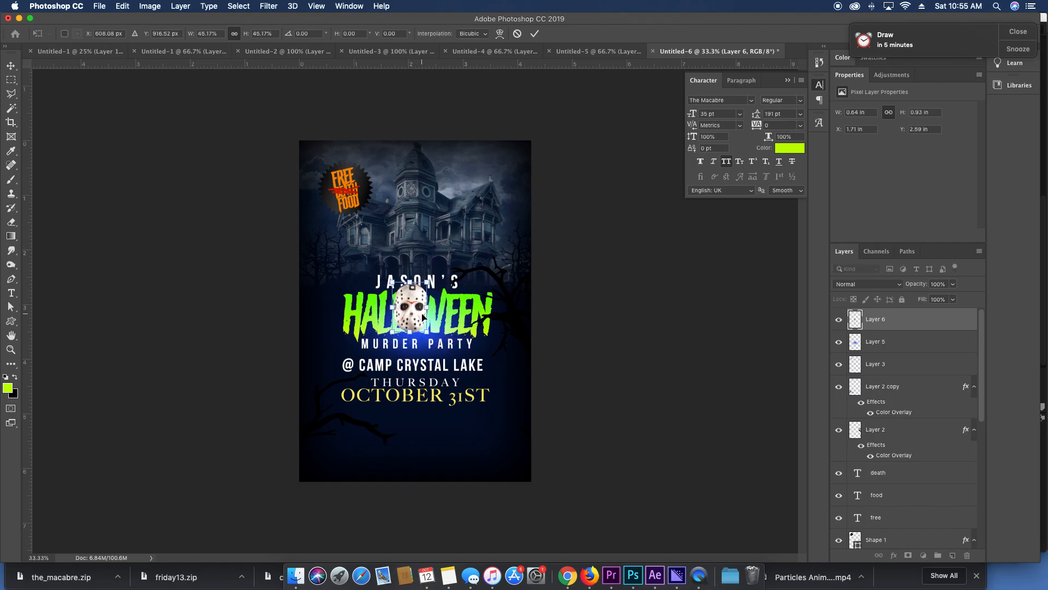
pyautogui.press('Return')
pyautogui.moveTo(416, 279); pyautogui.dragTo(421, 288)
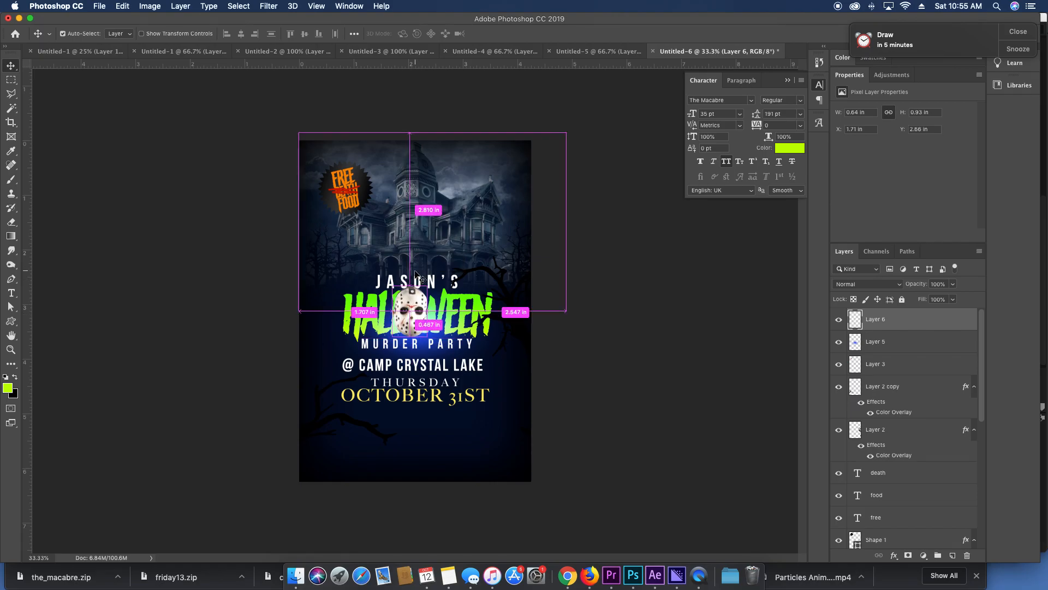
pyautogui.press('super+bracketleft')
# Widen the gap after the second L in HALLOWEEN by setting that letter's tracking to 280.
pyautogui.press('t')
pyautogui.press('super+equal')
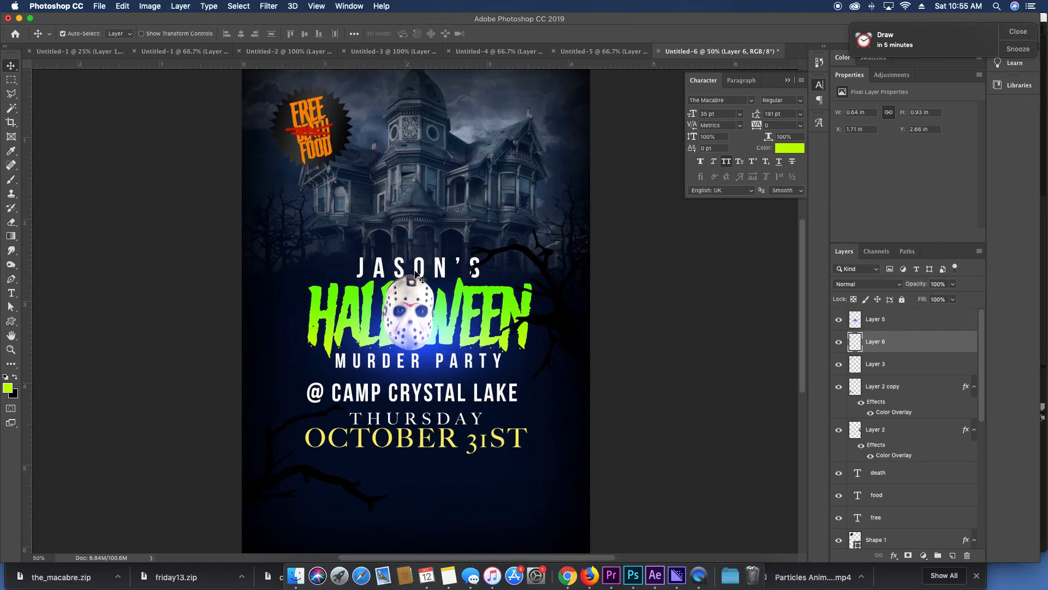
pyautogui.click(400, 302)
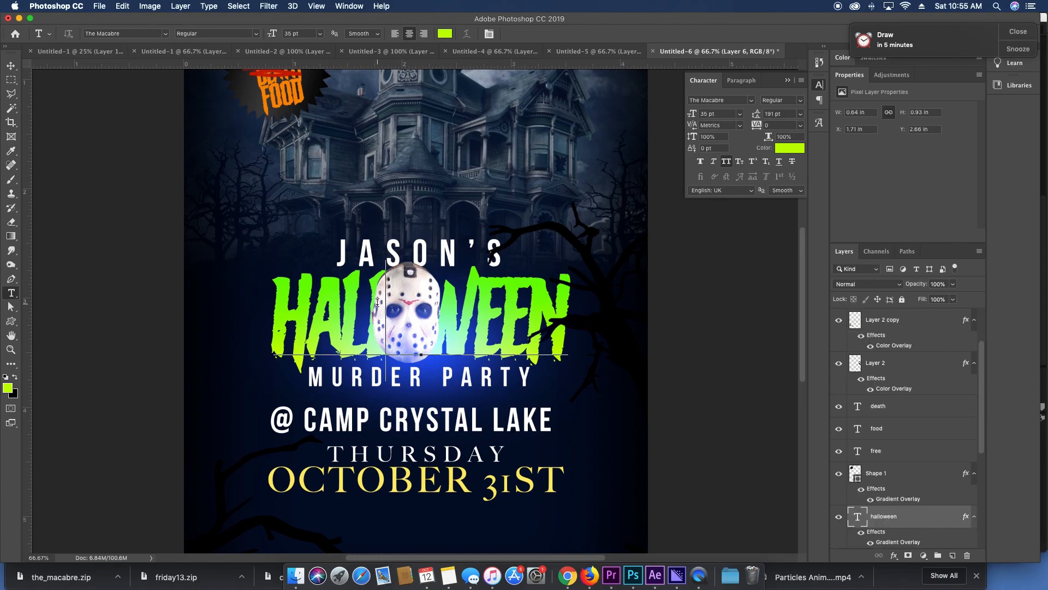
pyautogui.moveTo(377, 302); pyautogui.dragTo(366, 305)
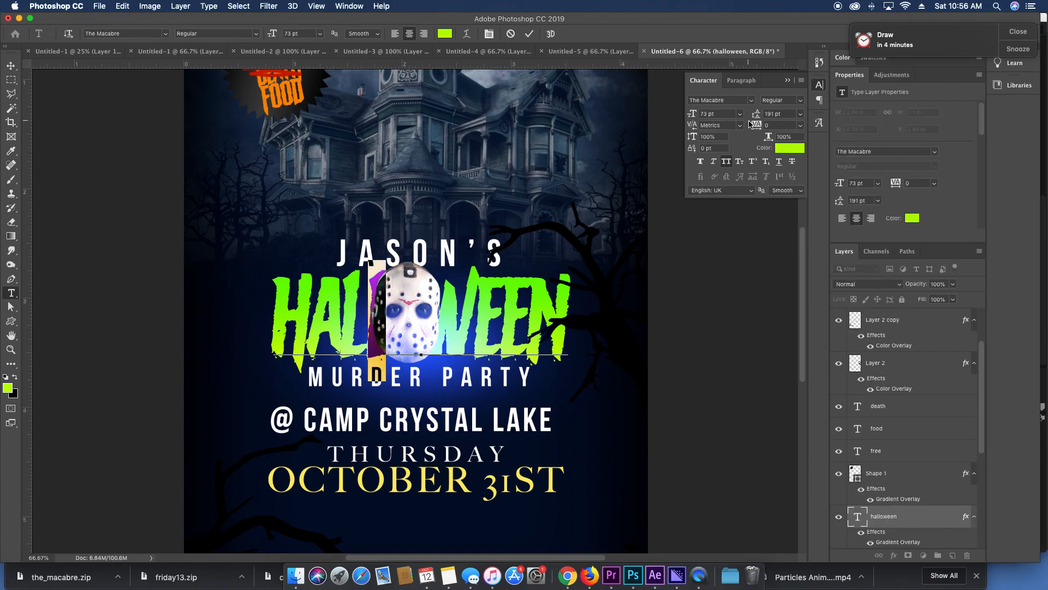
pyautogui.moveTo(755, 125); pyautogui.dragTo(762, 126)
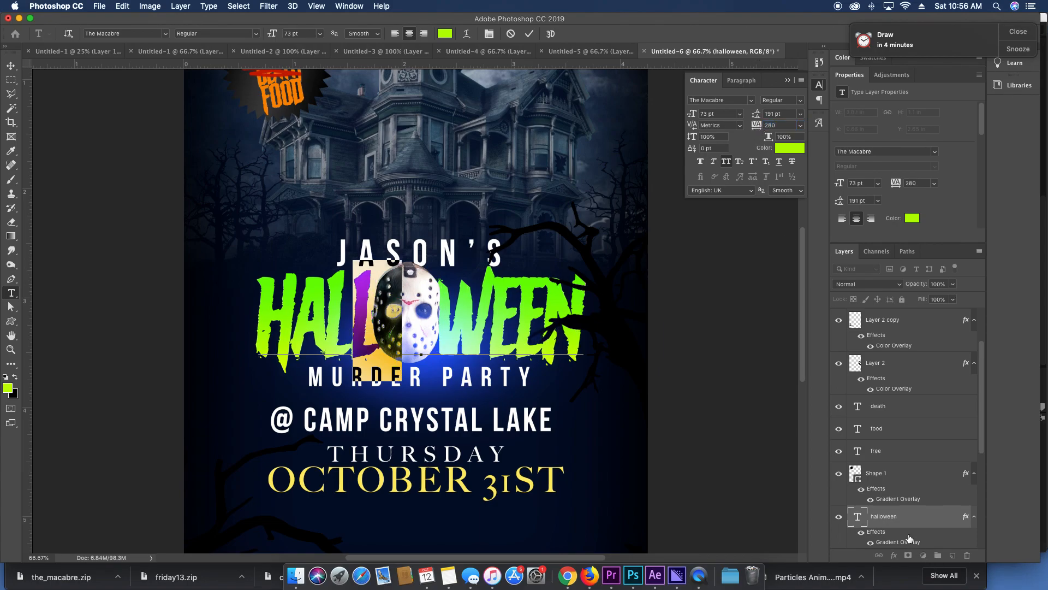
pyautogui.click(905, 519)
pyautogui.press('v')
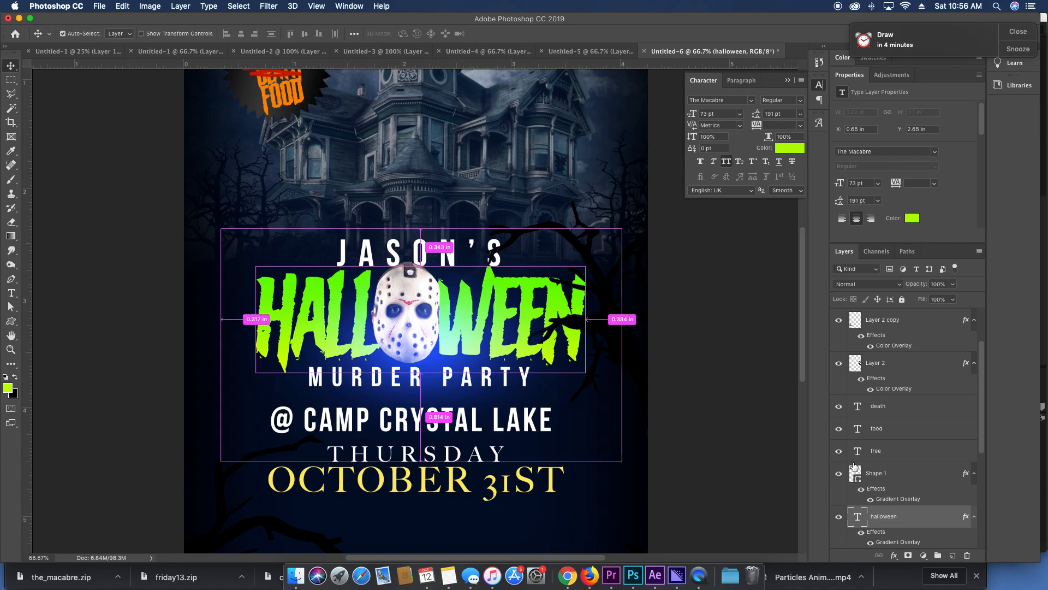
# Transform the mask layer to about 0.65 × 0.93 in and fit it over the O at about X 1.66, Y 2.71 in.
pyautogui.scroll(3, 910, 482)
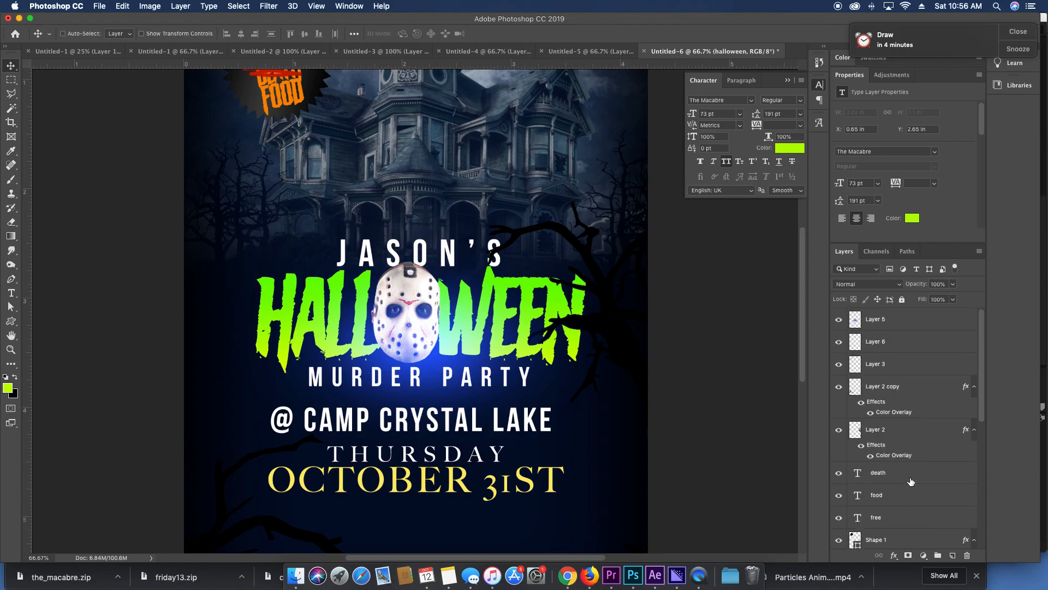
pyautogui.click(914, 344)
pyautogui.press('super+t')
pyautogui.moveTo(476, 269); pyautogui.dragTo(491, 249)
pyautogui.press('Return')
# Outline both eye holes of the mask in one combined selection with the Polygonal Lasso.
pyautogui.moveTo(416, 290)
pyautogui.mouseDown()
pyautogui.moveTo(480, 312)
pyautogui.moveTo(524, 312)
pyautogui.moveTo(514, 307)
pyautogui.mouseUp()
pyautogui.press('z')
pyautogui.press('l')
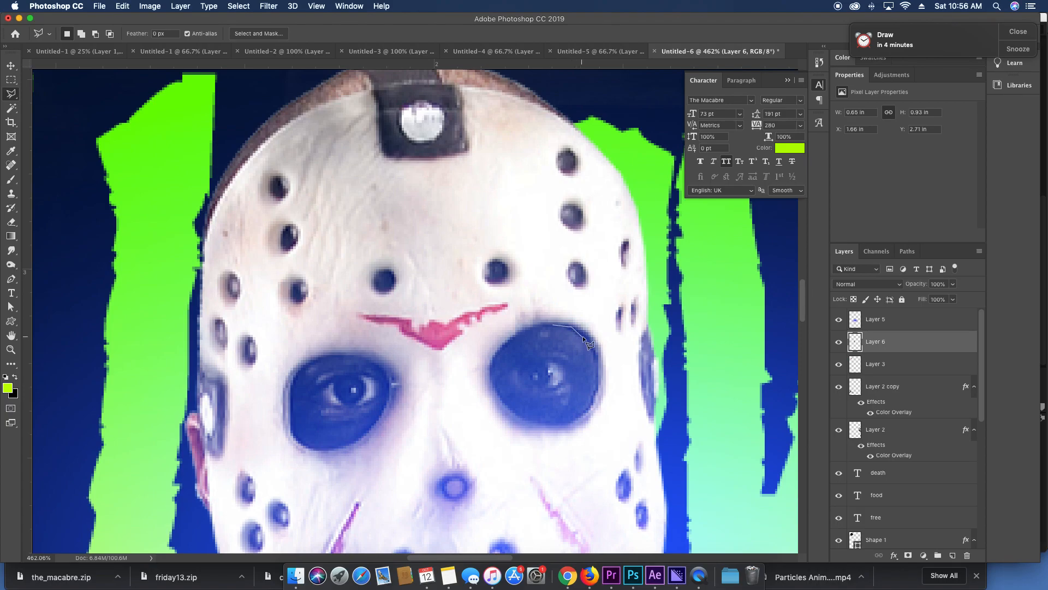
pyautogui.moveTo(583, 338); pyautogui.dragTo(596, 359)
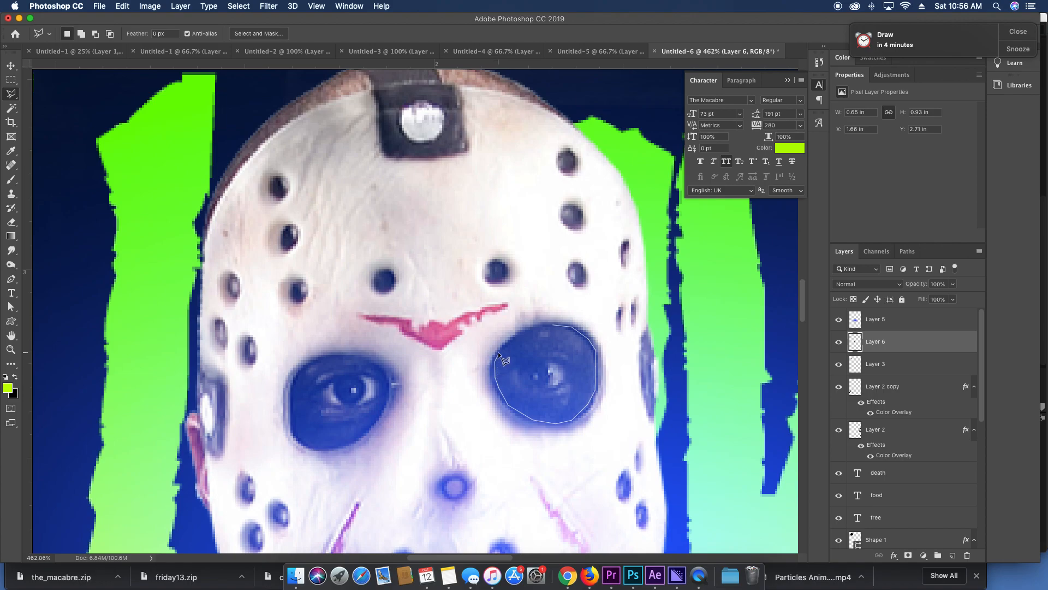
pyautogui.click(547, 326)
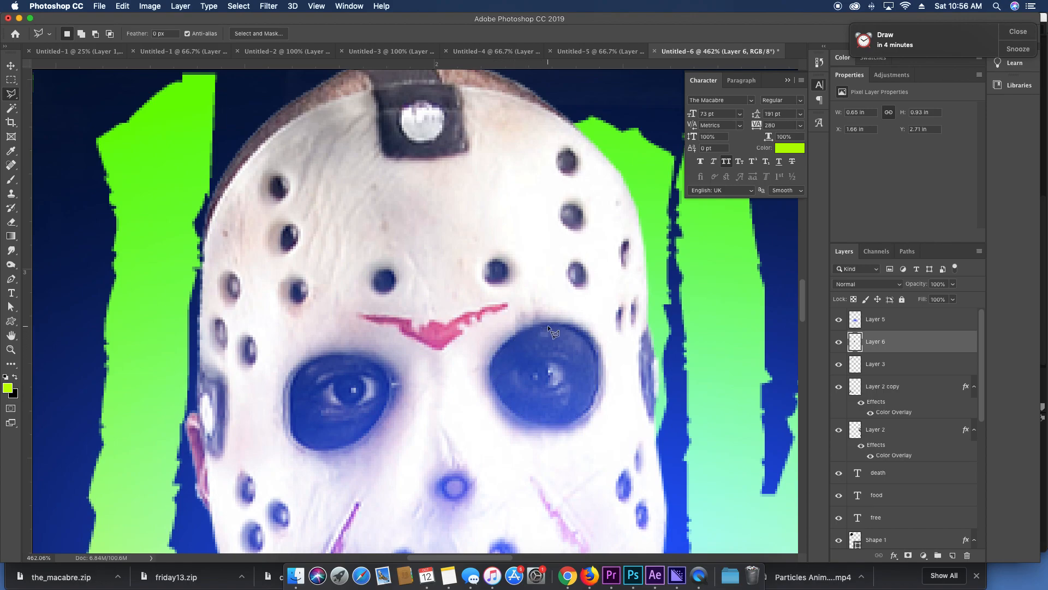
pyautogui.keyDown('shift'); pyautogui.click(369, 359); pyautogui.keyUp('shift')
pyautogui.click(350, 353)
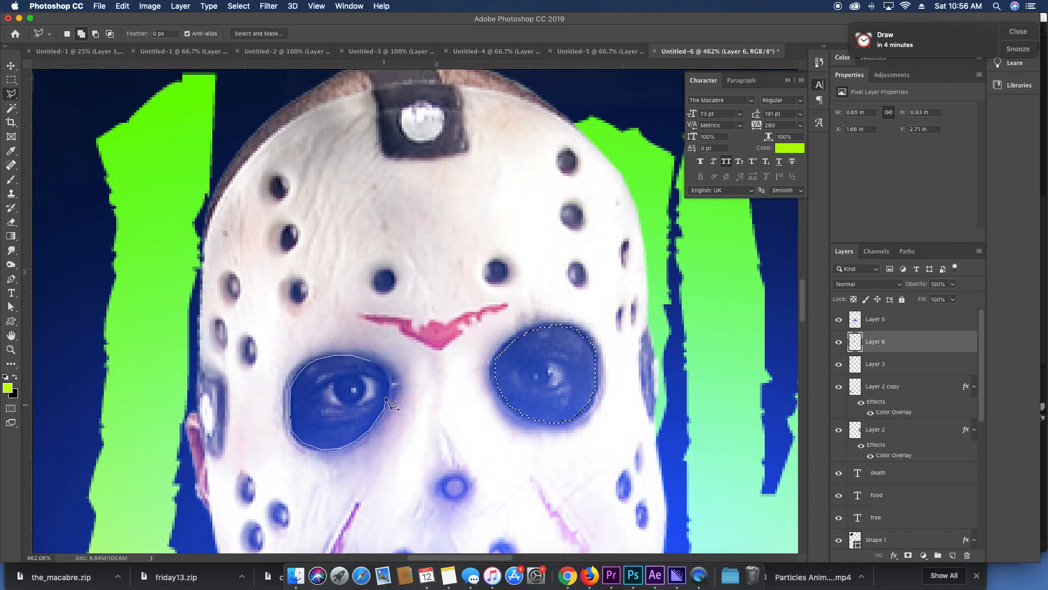
pyautogui.doubleClick(387, 374)
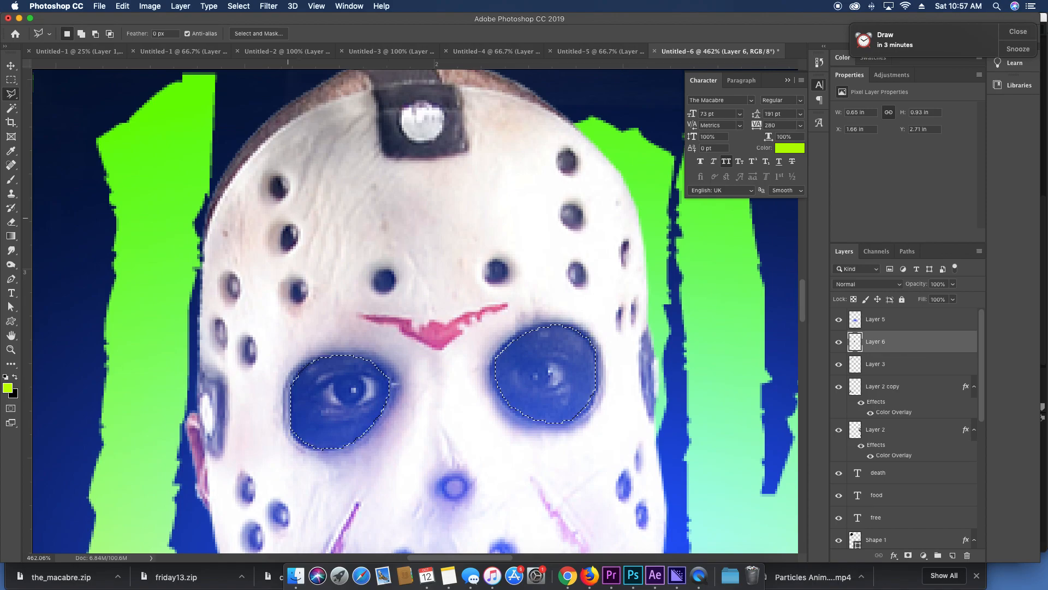
# Paint both selected eye holes black on a new layer above the mask using a soft 95 px brush, and deselect.
pyautogui.press('b')
pyautogui.rightClick(527, 377)
pyautogui.press('Escape')
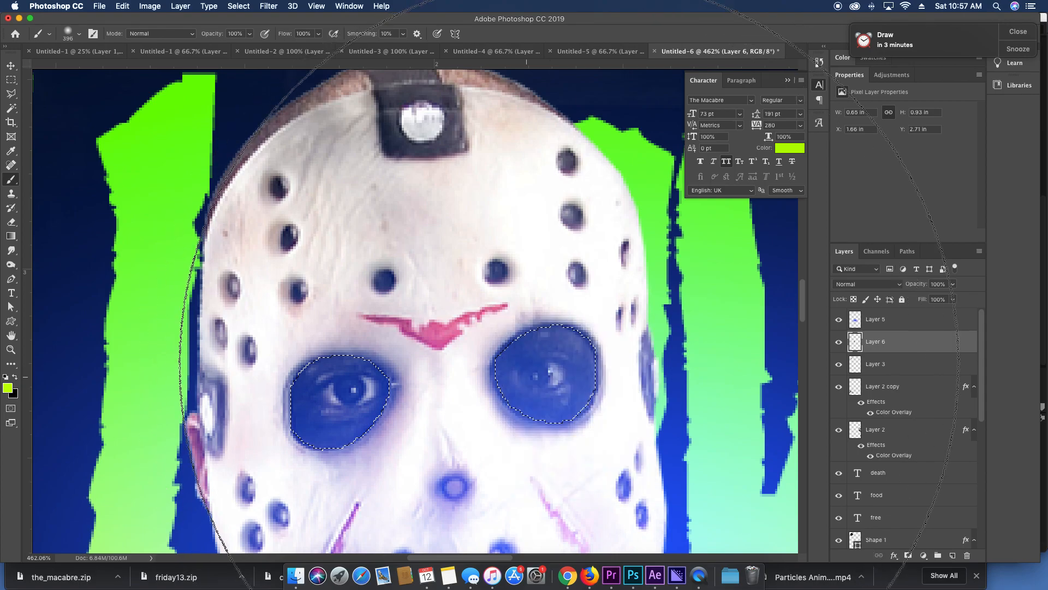
pyautogui.rightClick(549, 362)
pyautogui.moveTo(647, 386); pyautogui.dragTo(636, 388)
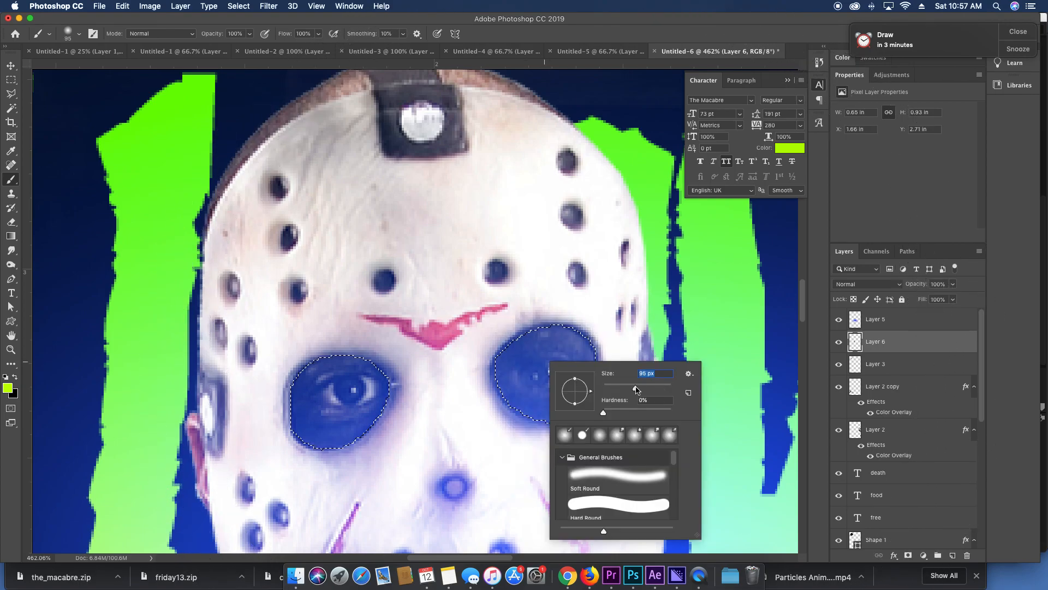
pyautogui.click(923, 343)
pyautogui.click(953, 555)
pyautogui.press('x')
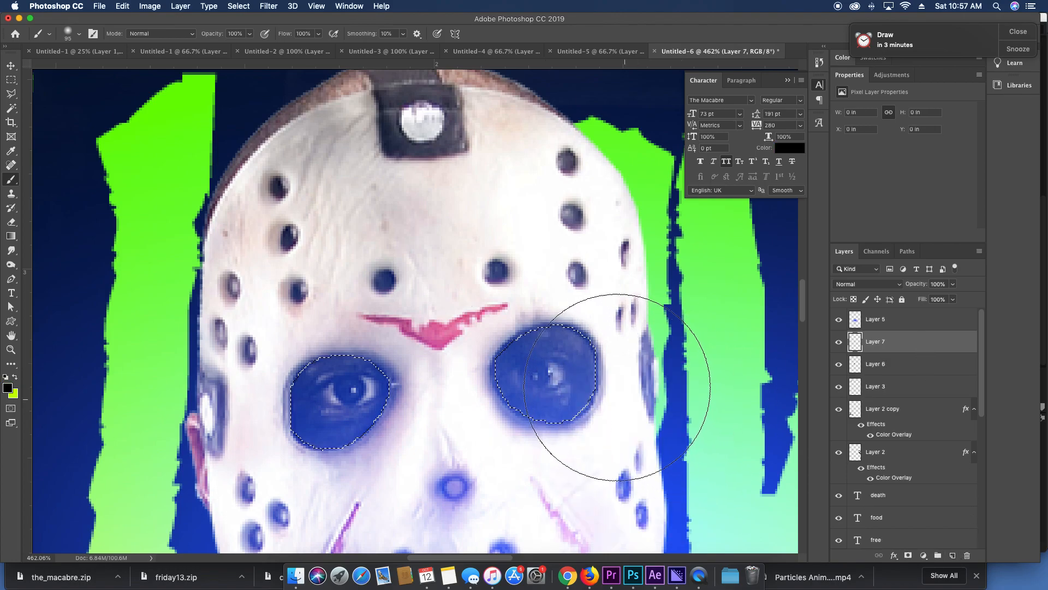
pyautogui.moveTo(617, 387); pyautogui.dragTo(538, 387)
pyautogui.click(323, 395)
pyautogui.click(324, 394)
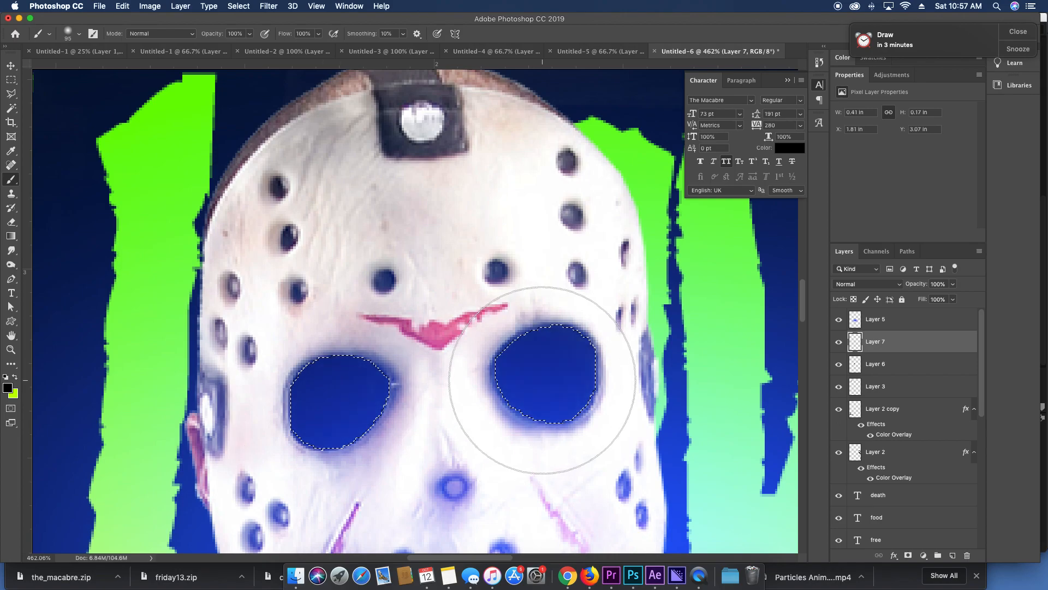
pyautogui.hotkey('ctrl', 'd')
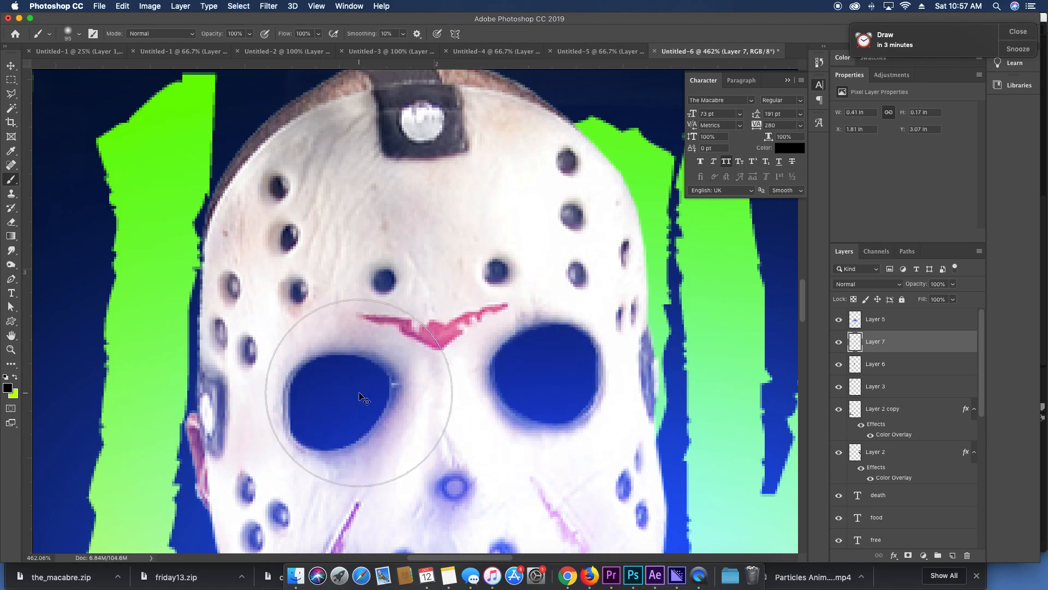
# Examine the blacked-out mask eyes and the title within the whole flyer.
pyautogui.press('v')
pyautogui.press('super+minus')
pyautogui.press('super+minus')
pyautogui.press('super+minus')
pyautogui.press('super+minus')
pyautogui.press('super+minus')
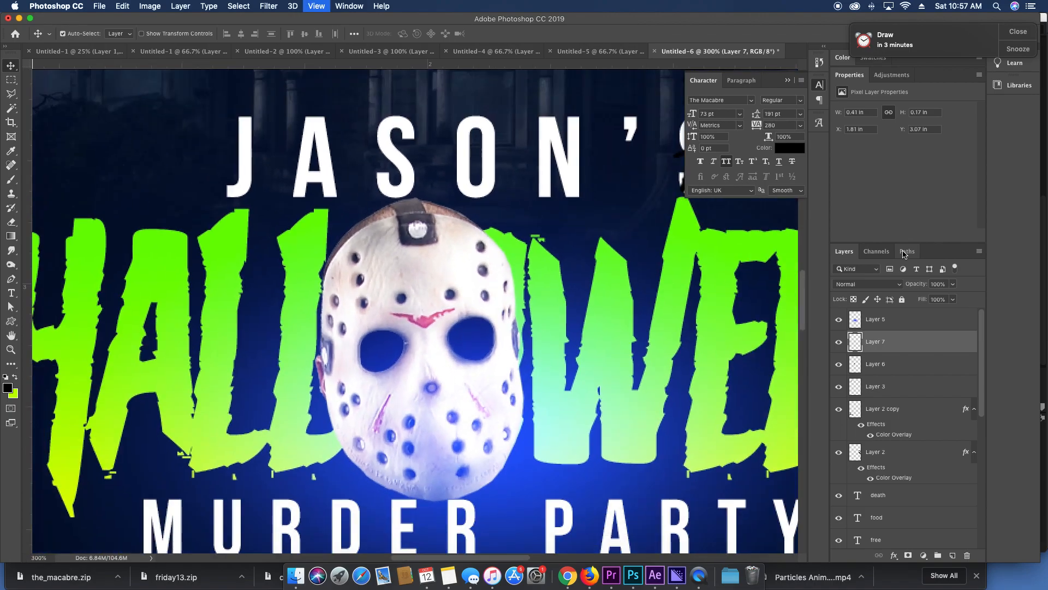
pyautogui.press('super+minus')
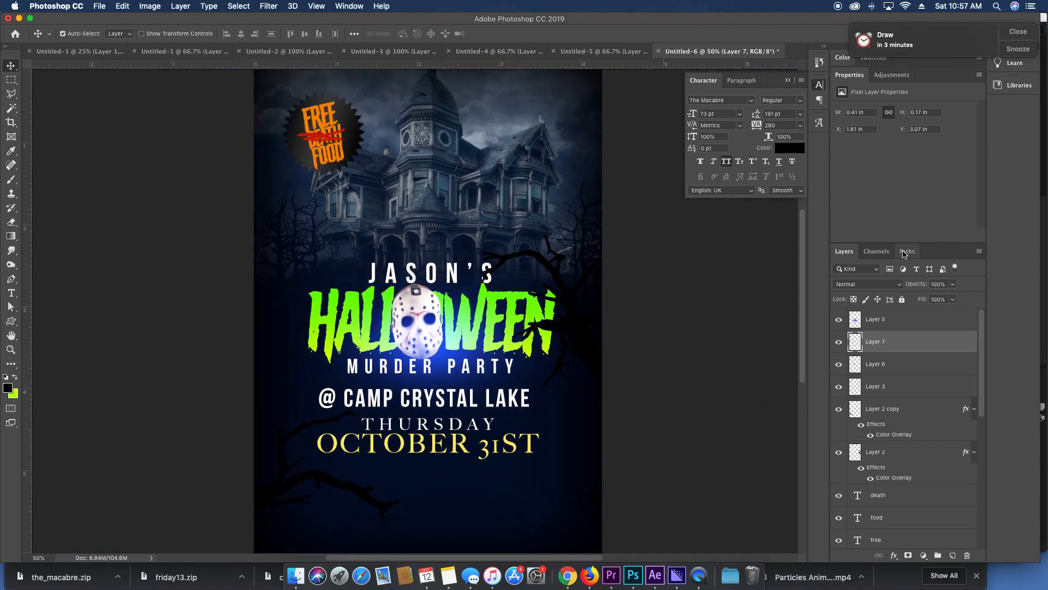
pyautogui.press('super+minus')
pyautogui.press('super+plus')
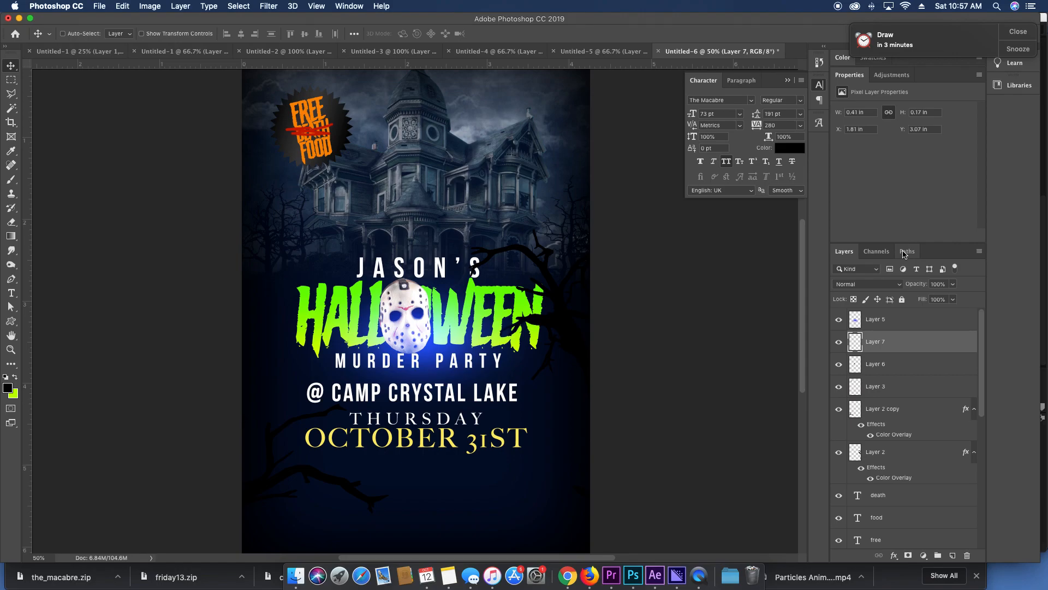
# Duplicate the JASON'S line below the date and change its text to NO COSTUME NECESSARY.
pyautogui.click(909, 323)
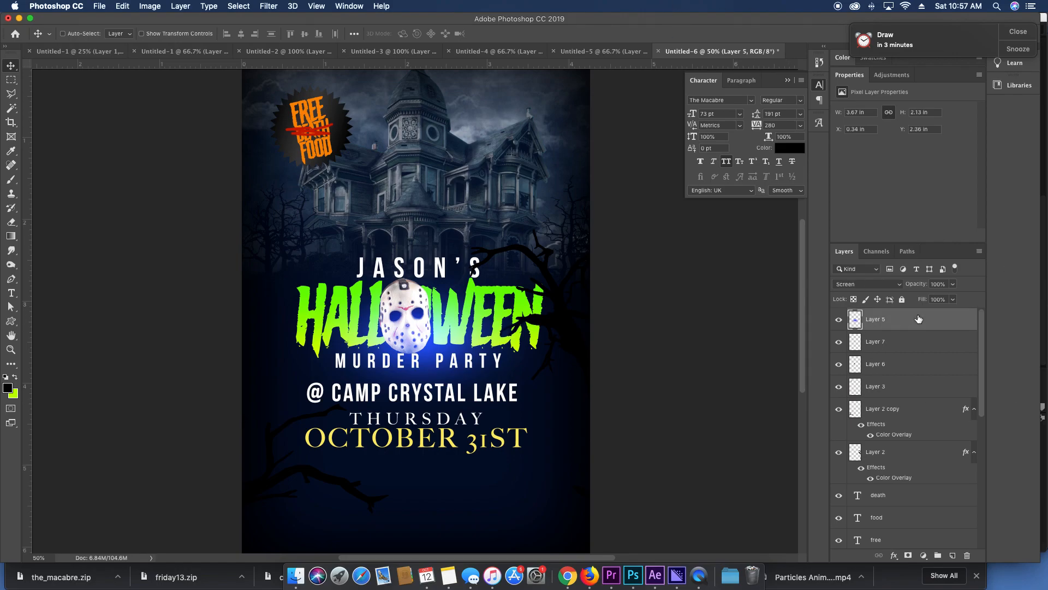
pyautogui.click(381, 267)
pyautogui.press('super+j')
pyautogui.moveTo(382, 271); pyautogui.dragTo(443, 473)
pyautogui.doubleClick(442, 473)
pyautogui.write('N.O')
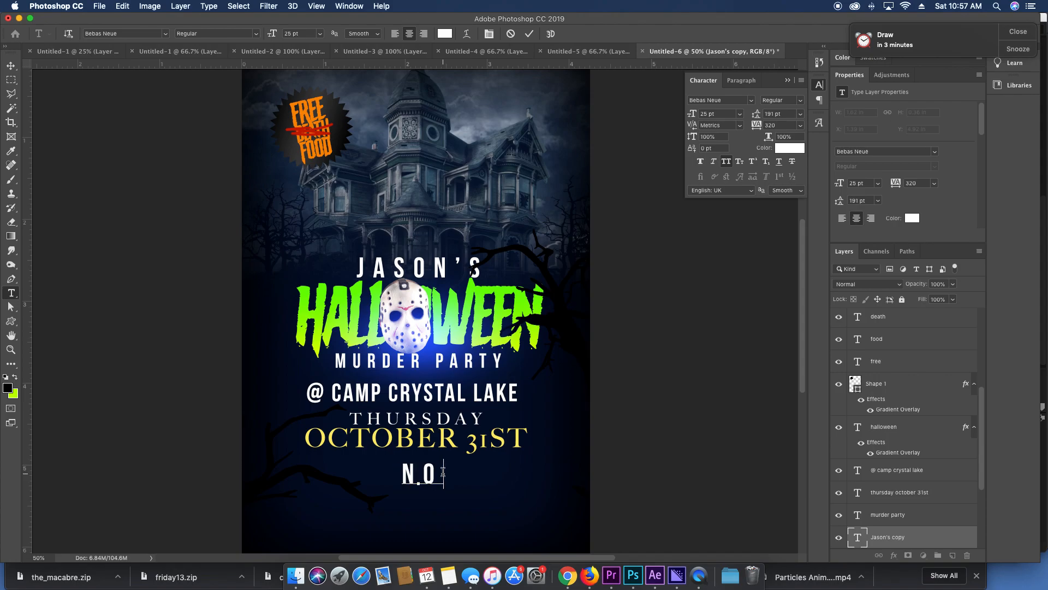
pyautogui.write(' COSTUME NECESSARY')
# Format the NO COSTUME NECESSARY line at 10 pt with kerning 0 and tracking 620, and place it directly beneath the date.
pyautogui.press('super+a')
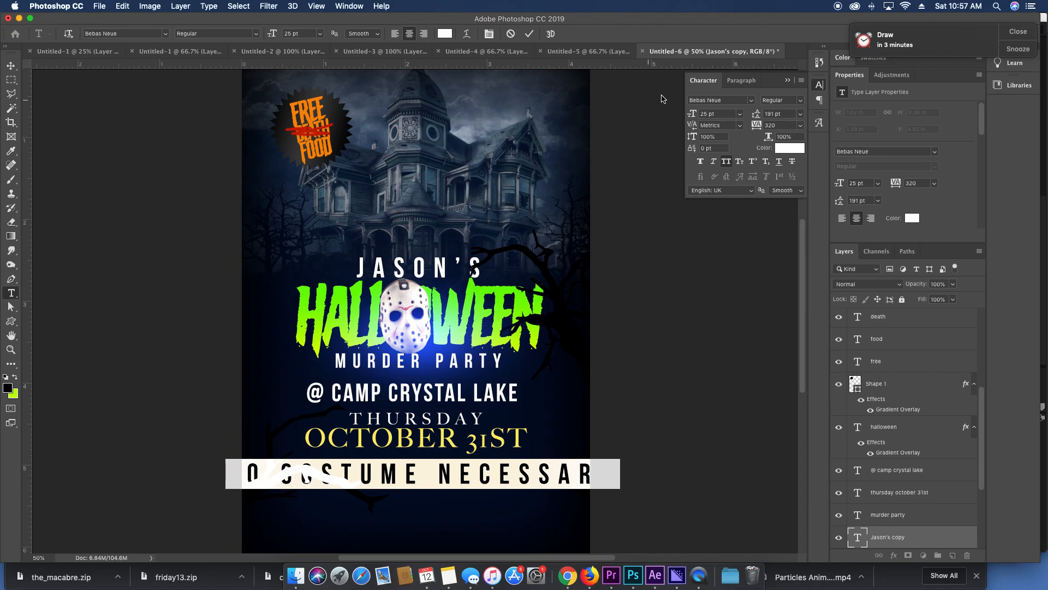
pyautogui.moveTo(693, 114); pyautogui.dragTo(686, 113)
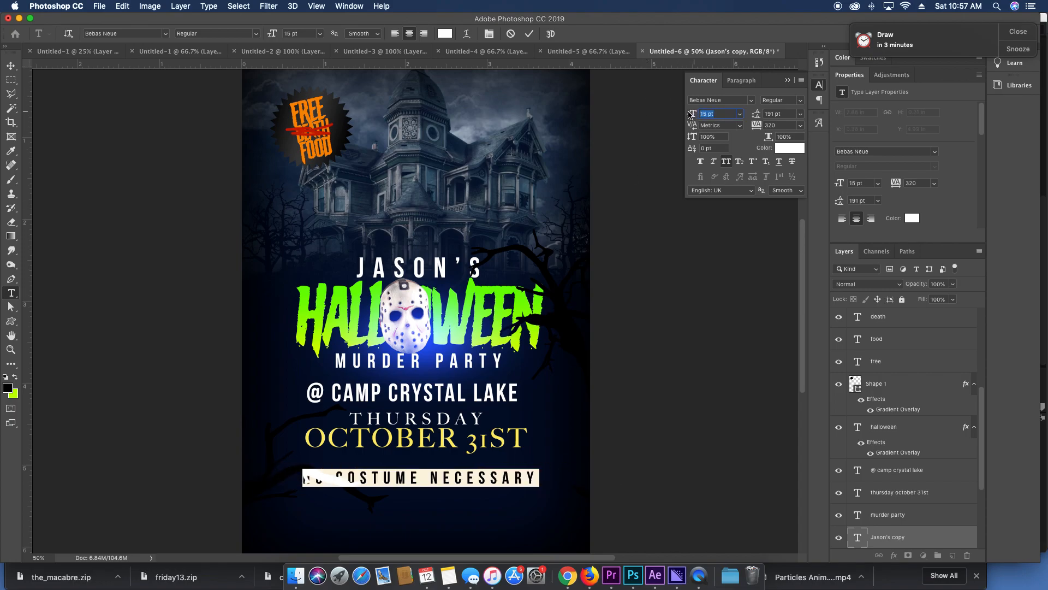
pyautogui.moveTo(756, 125); pyautogui.dragTo(750, 127)
pyautogui.moveTo(508, 479); pyautogui.dragTo(511, 463)
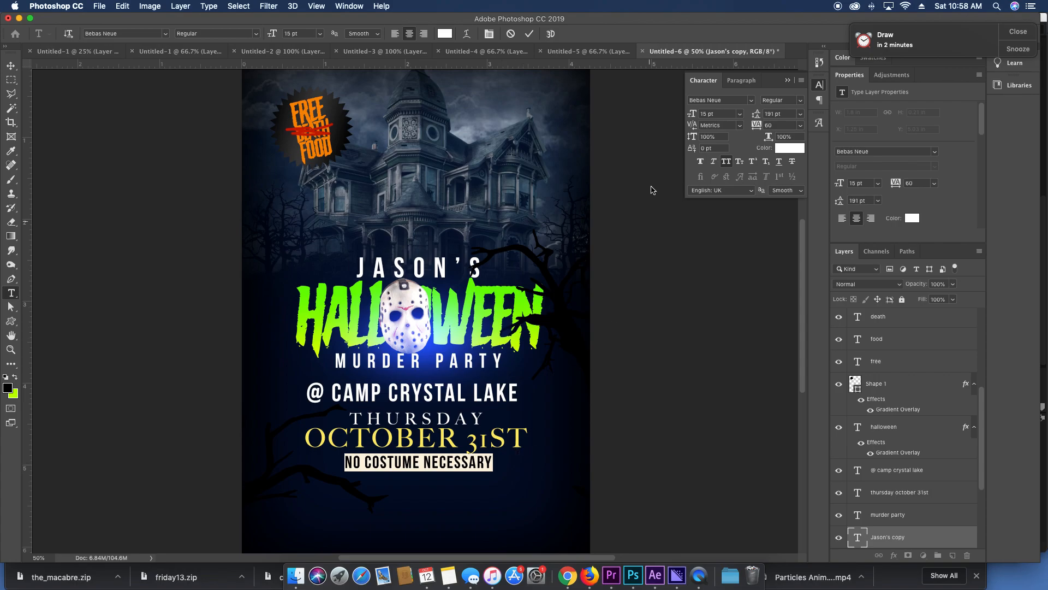
pyautogui.moveTo(693, 125); pyautogui.dragTo(692, 117)
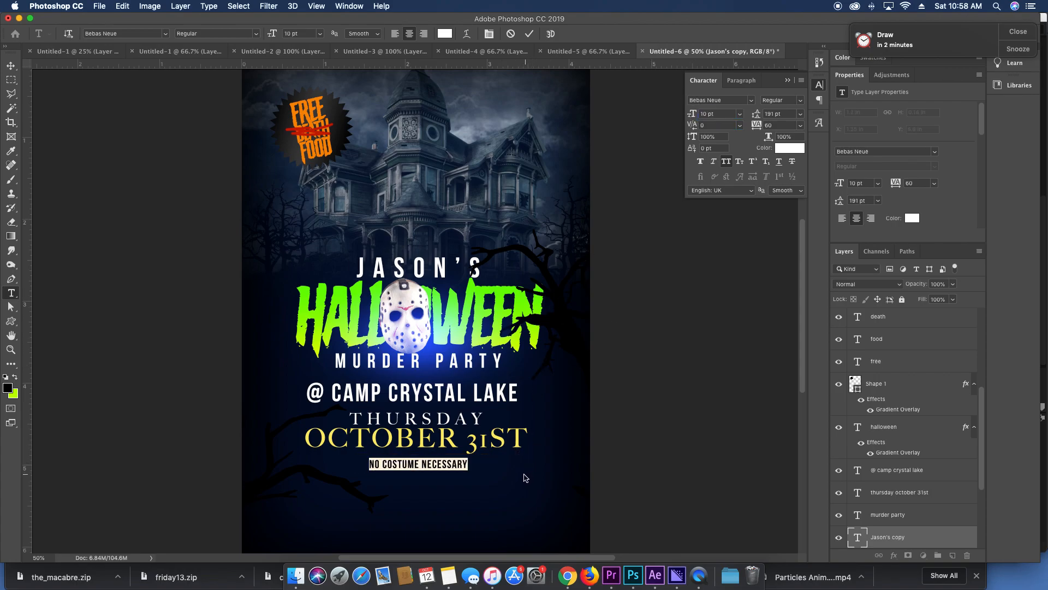
pyautogui.moveTo(490, 495); pyautogui.dragTo(492, 497)
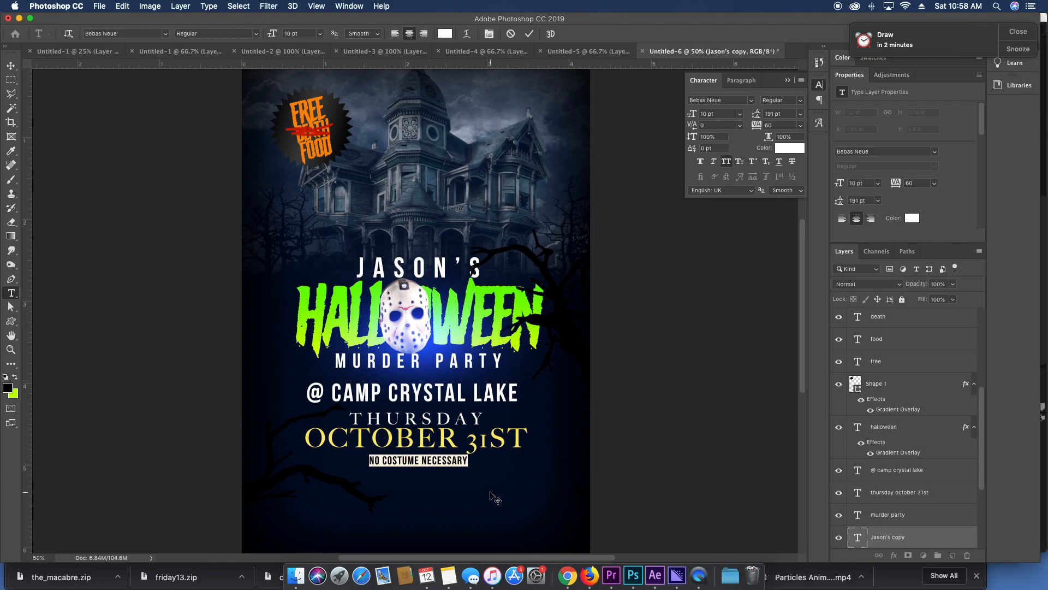
pyautogui.moveTo(756, 125); pyautogui.dragTo(773, 134)
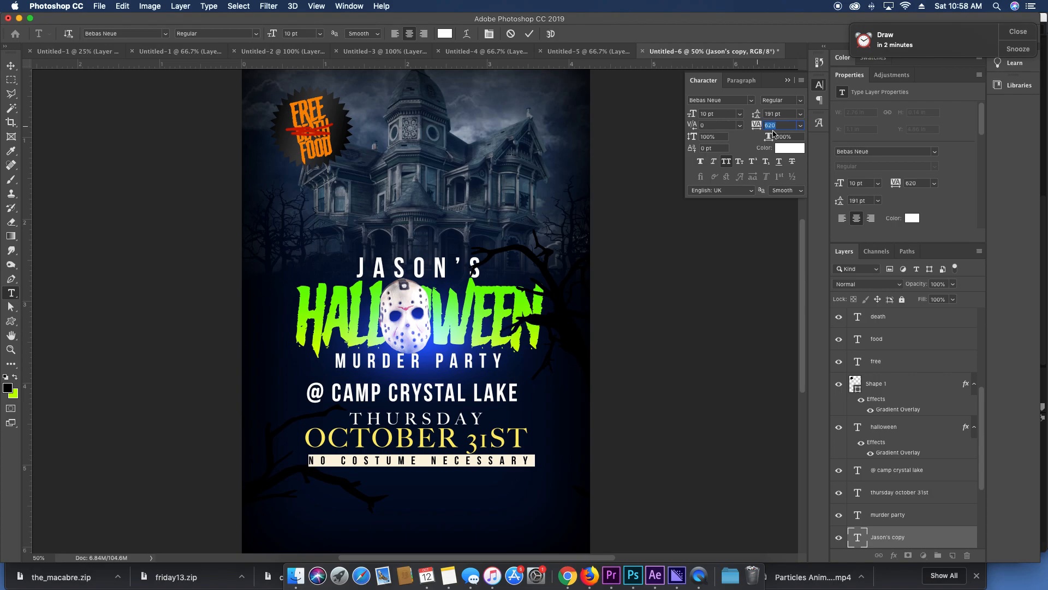
pyautogui.click(896, 541)
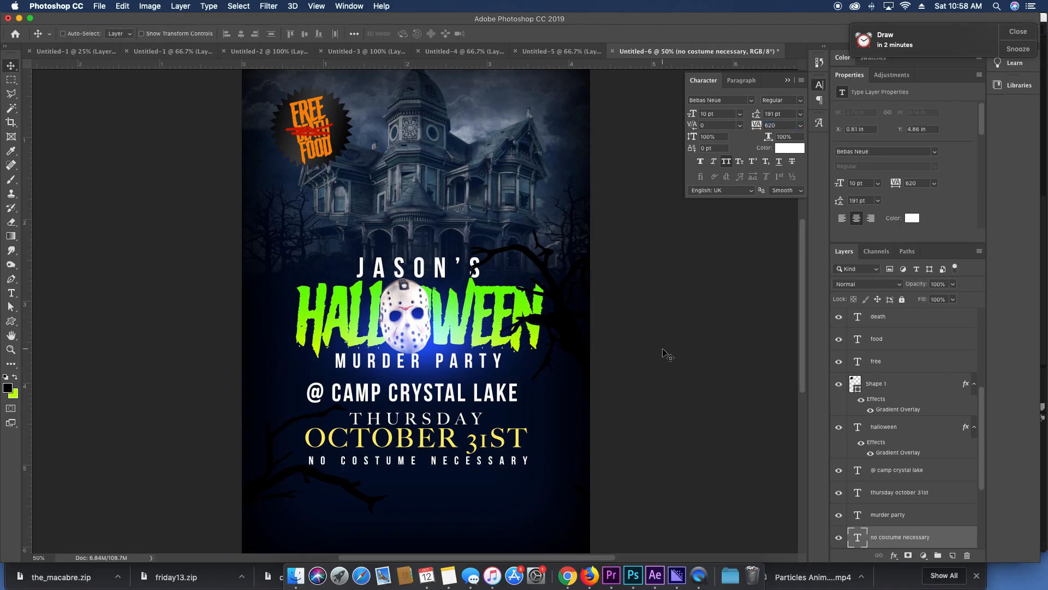
pyautogui.press('super+minus')
pyautogui.press('super+plus')
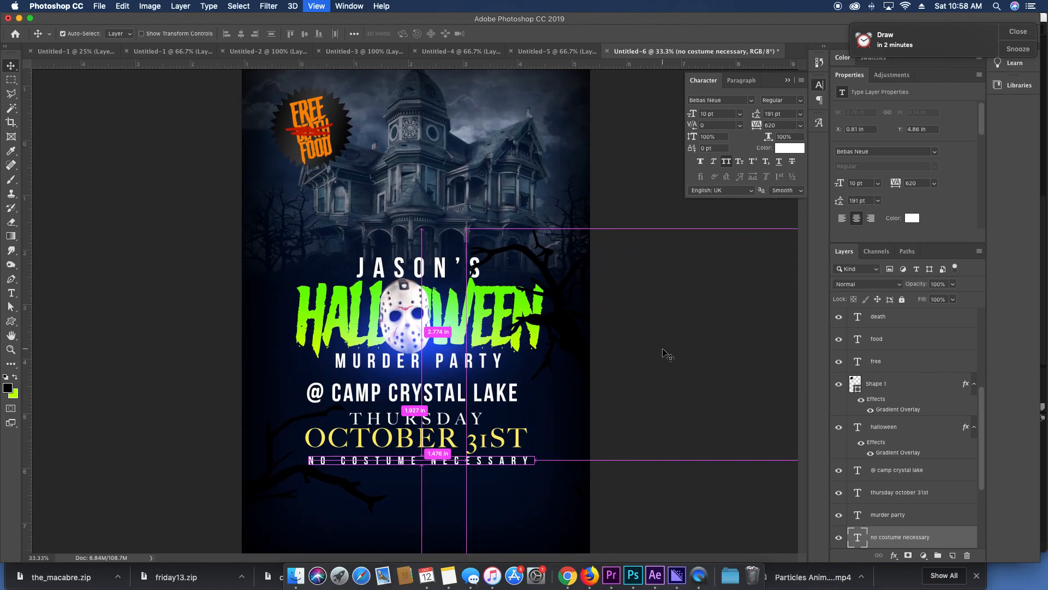
pyautogui.press('super+minus')
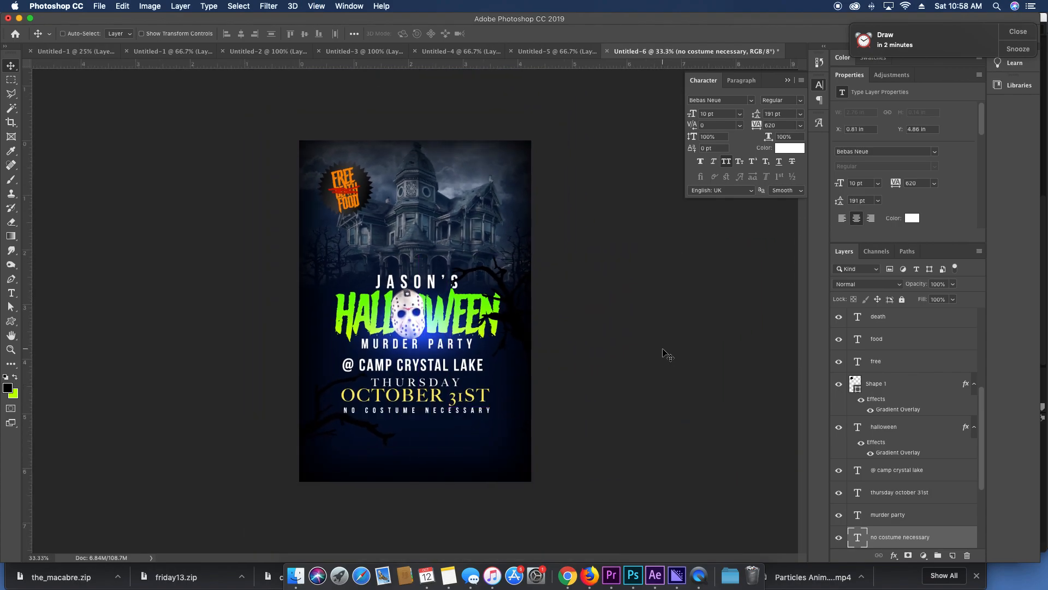
pyautogui.press('super+plus')
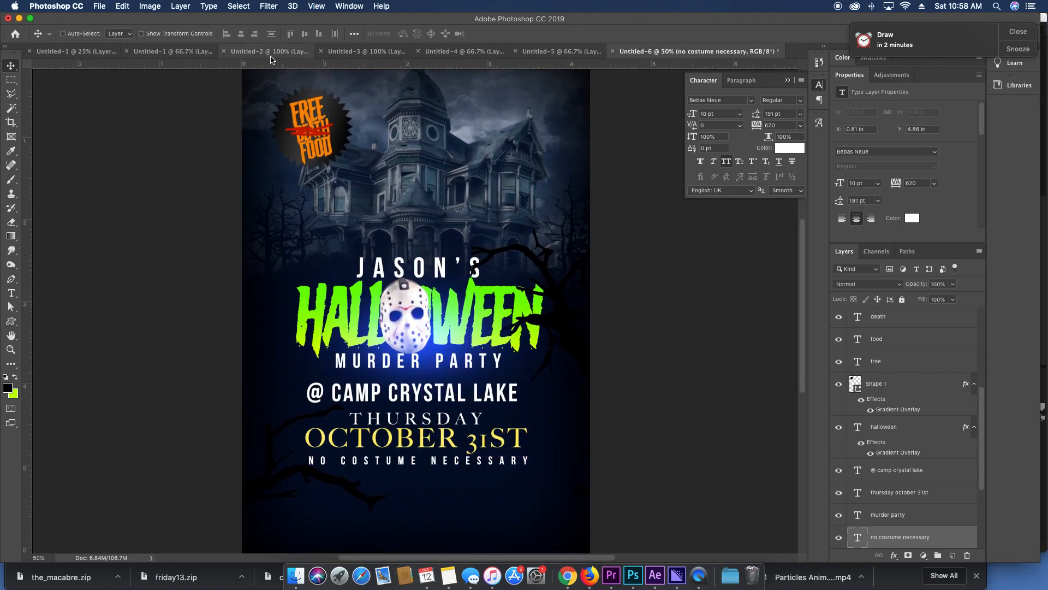
# In the pumpkin document, try to select the white background and ground shadow with the Magic Wand at tolerance 13.
pyautogui.click(304, 54)
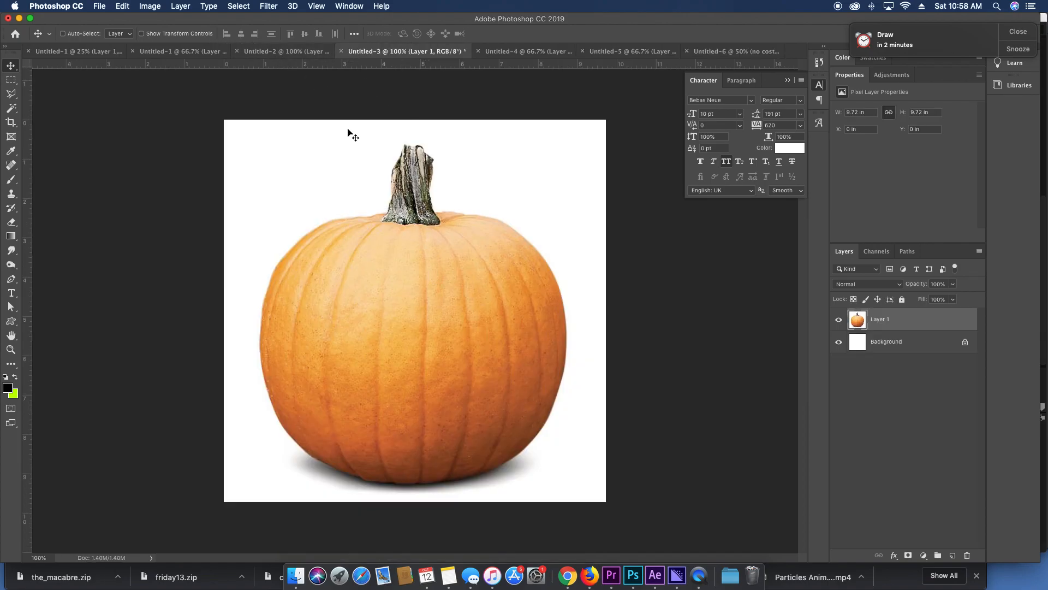
pyautogui.press('w')
pyautogui.click(267, 186)
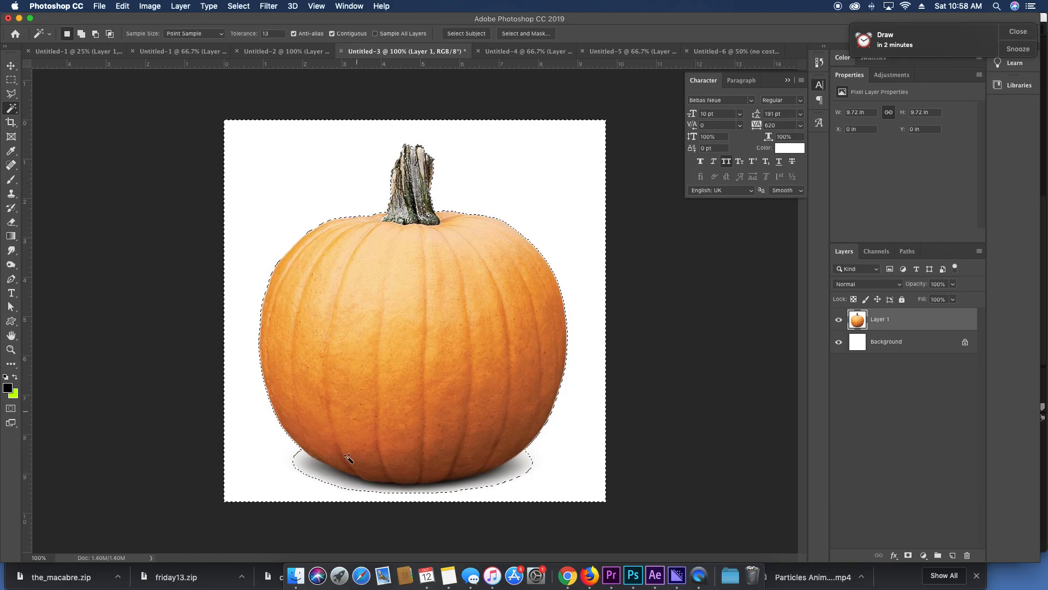
pyautogui.keyDown('shift'); pyautogui.click(299, 464); pyautogui.keyUp('shift')
pyautogui.keyDown('shift'); pyautogui.click(295, 461); pyautogui.keyUp('shift')
pyautogui.keyDown('shift'); pyautogui.click(309, 465); pyautogui.keyUp('shift')
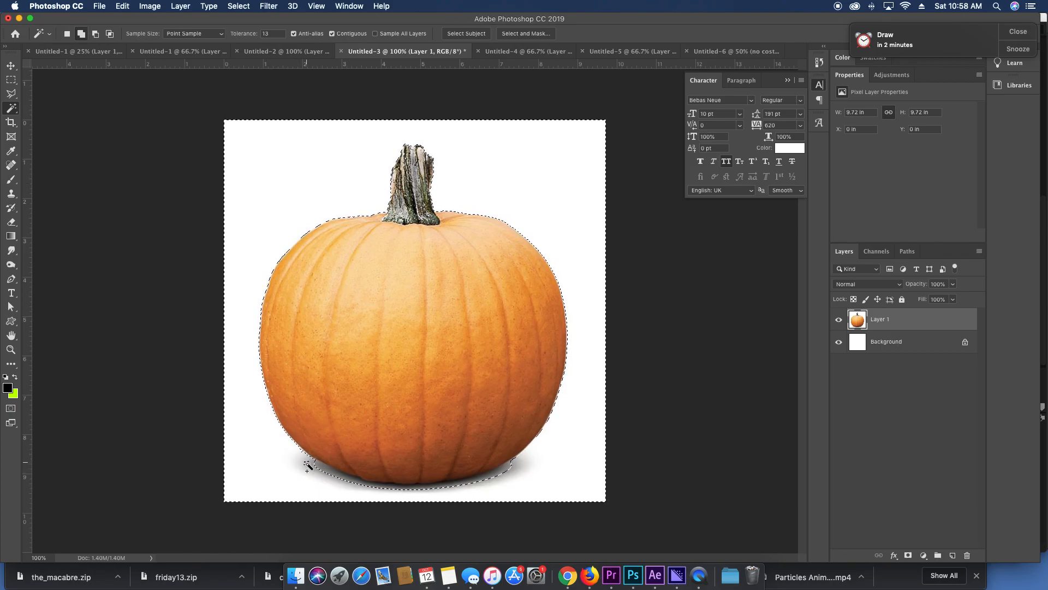
pyautogui.keyDown('shift'); pyautogui.click(304, 458); pyautogui.keyUp('shift')
# Reselect the white background around the pumpkin with the Magic Wand at tolerance 42.
pyautogui.moveTo(243, 34); pyautogui.dragTo(259, 38)
pyautogui.click(284, 180)
pyautogui.click(284, 180)
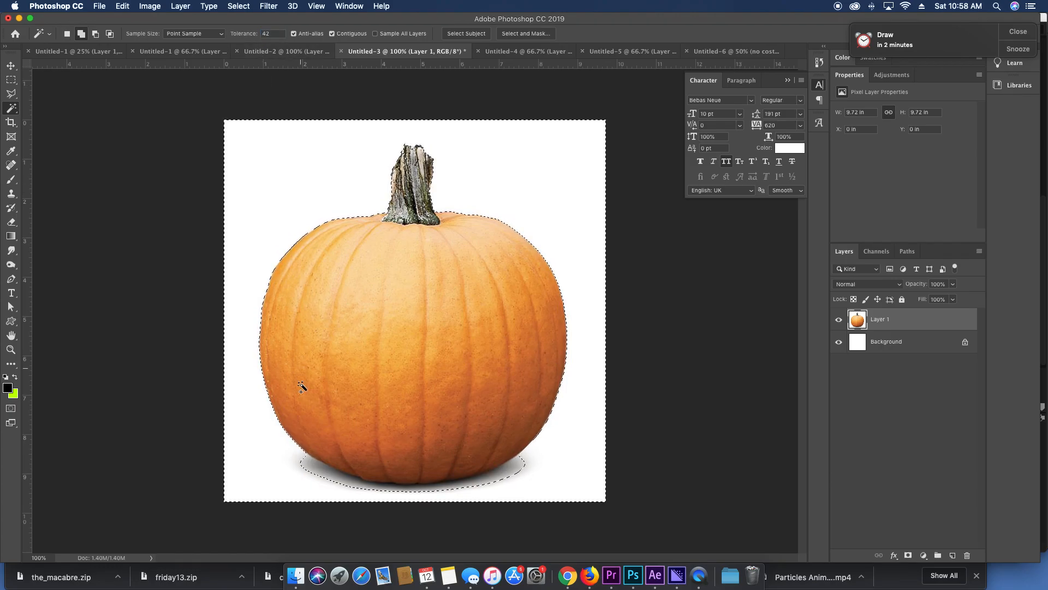
# Delete the white background together with the ground shadow around the pumpkin, and place the cutout in the flyer document.
pyautogui.keyDown('shift'); pyautogui.click(307, 461); pyautogui.keyUp('shift')
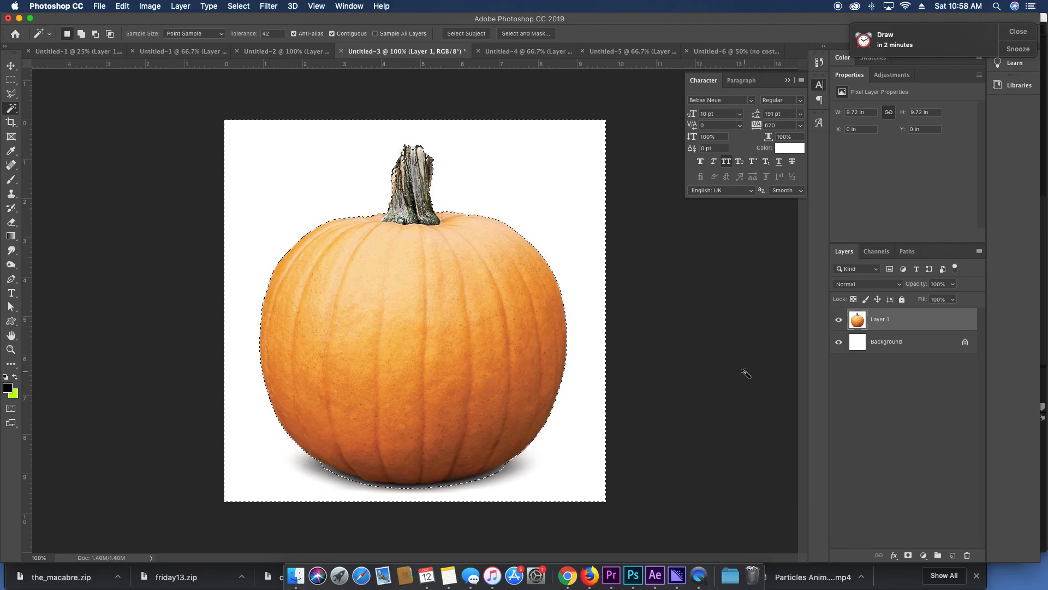
pyautogui.press('Delete')
pyautogui.press('super+d')
pyautogui.press('v')
pyautogui.moveTo(578, 232); pyautogui.dragTo(379, 385)
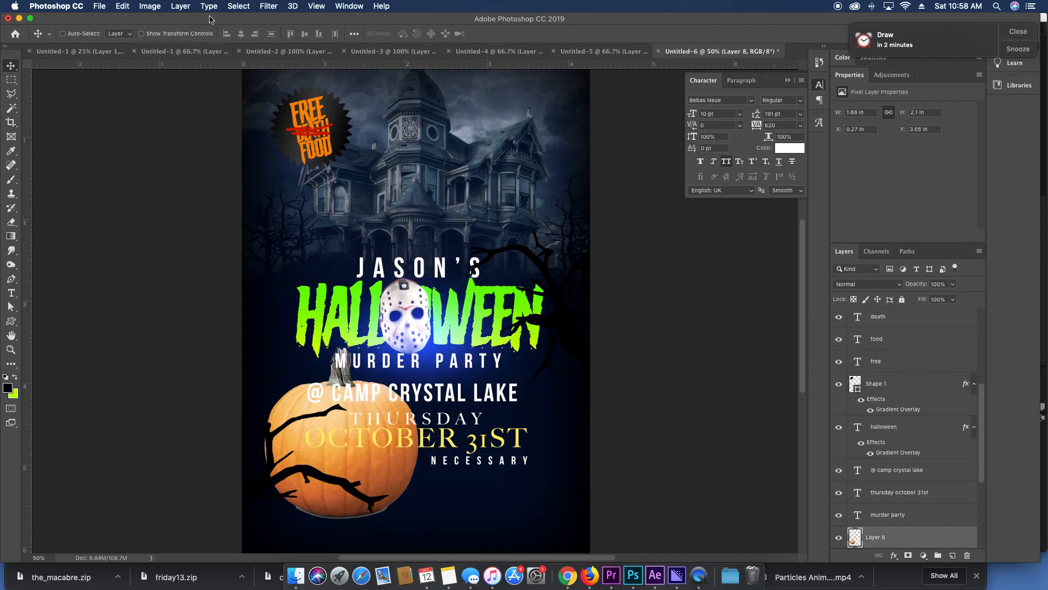
# Defringe the pumpkin layer by 1 pixel and move it into the flyer's lower-right corner, partly off the canvas.
pyautogui.click(180, 6)
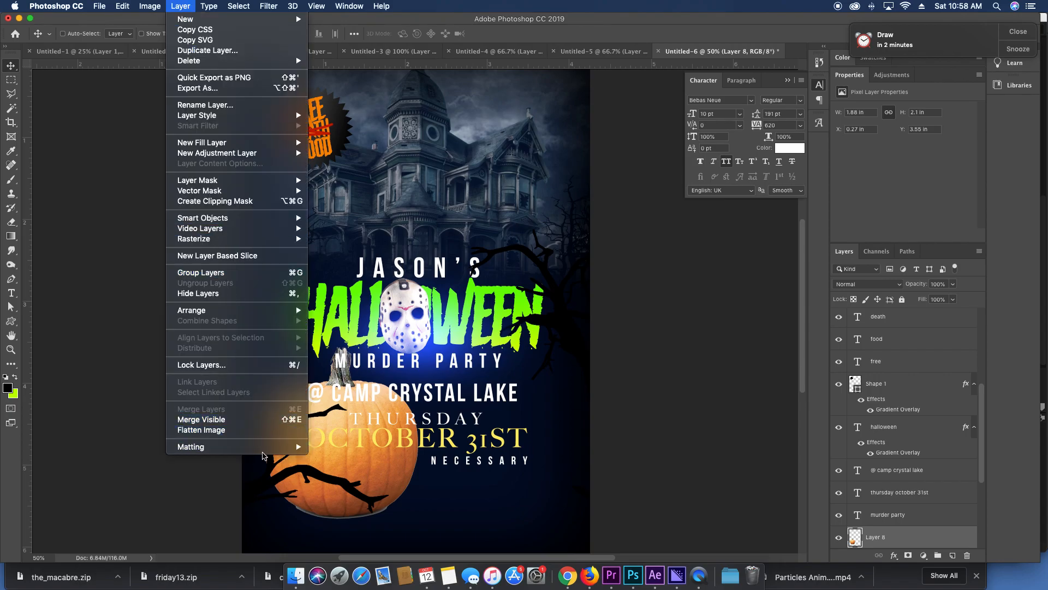
pyautogui.moveTo(270, 448)
pyautogui.click(379, 457)
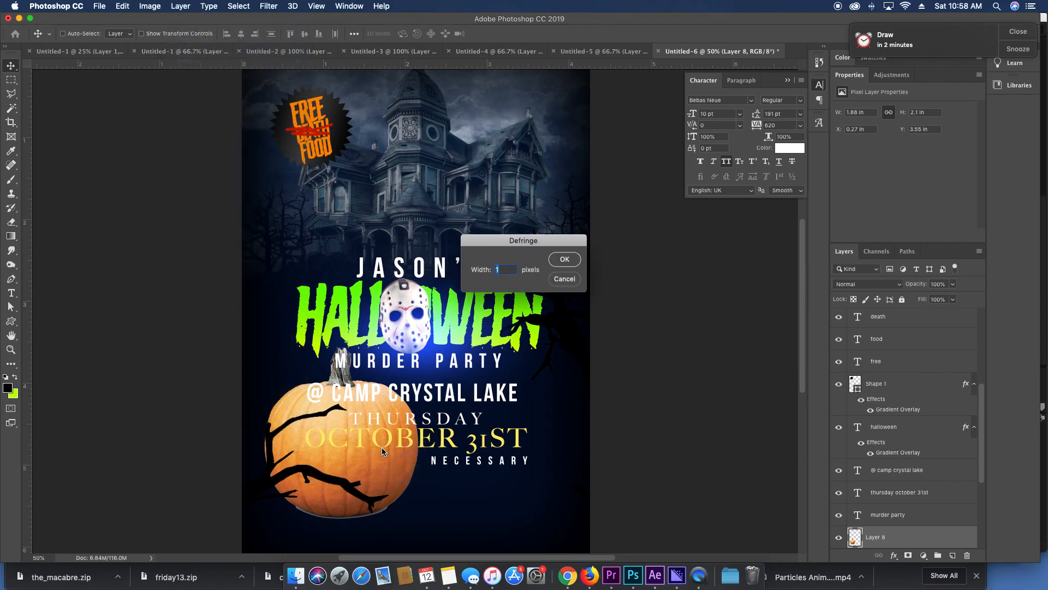
pyautogui.press('Return')
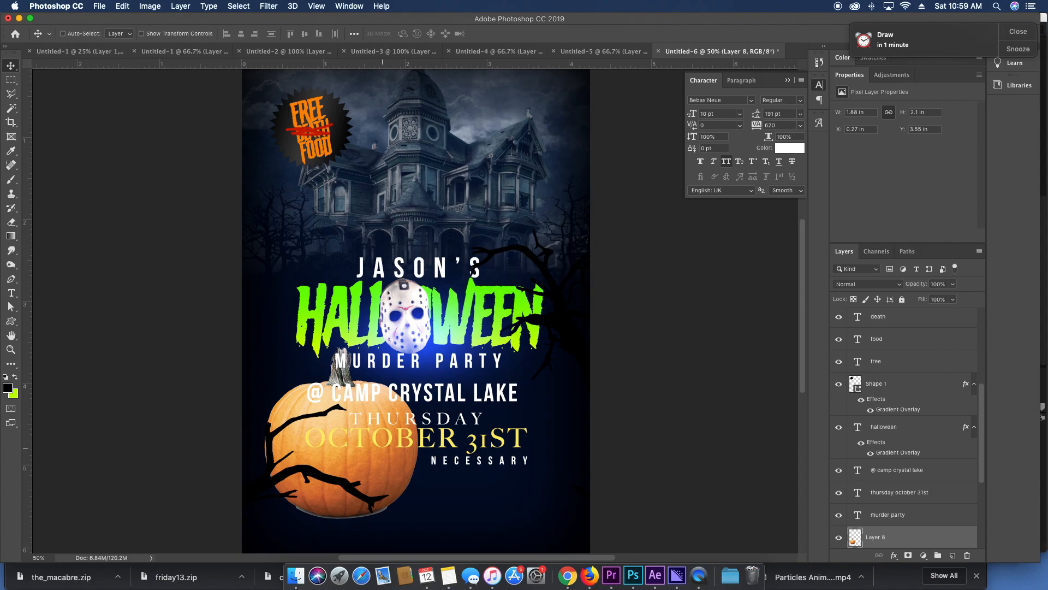
pyautogui.press('super+minus')
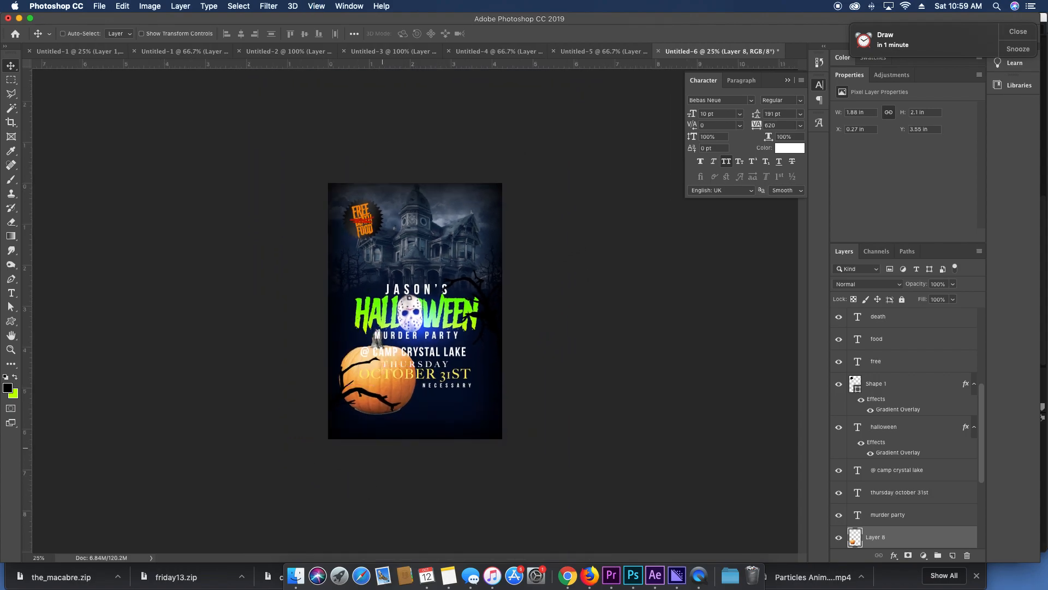
pyautogui.moveTo(384, 344); pyautogui.dragTo(488, 392)
# Darken the pumpkin with Levels by setting the input midtone to 0.58.
pyautogui.press('super+l')
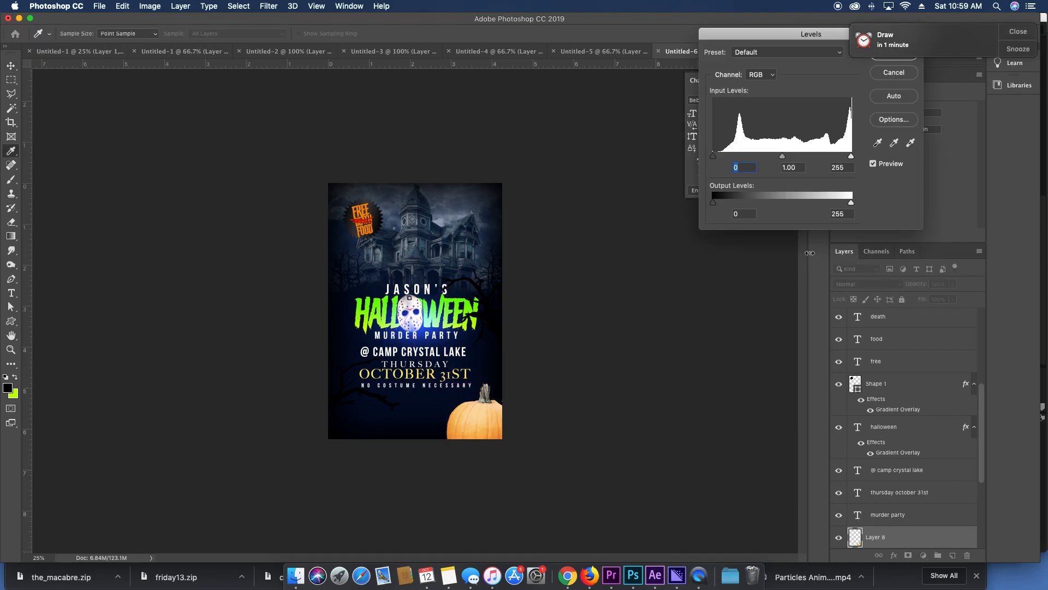
pyautogui.moveTo(782, 158); pyautogui.dragTo(807, 160)
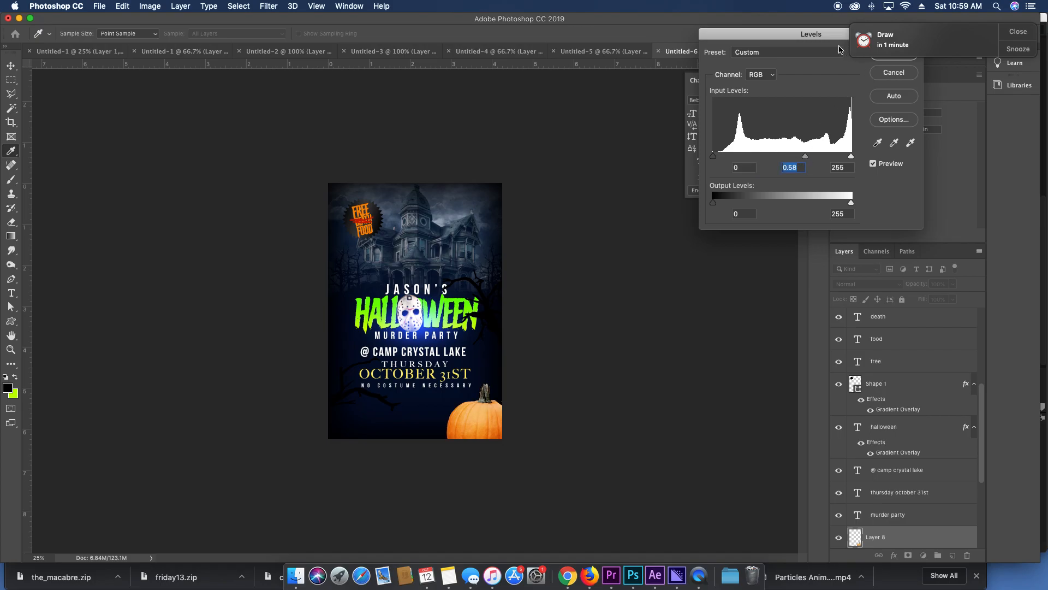
pyautogui.moveTo(823, 39); pyautogui.dragTo(710, 83)
pyautogui.click(782, 94)
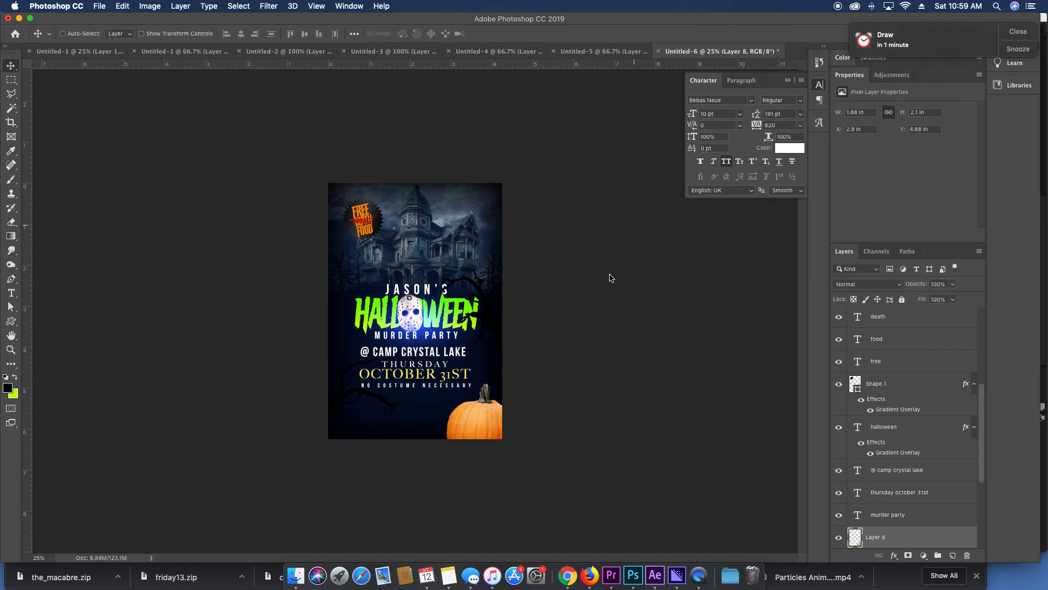
# Rotate the pumpkin slightly counterclockwise and shift it up and right to about X 3.16 in, Y 4.67 in.
pyautogui.press('super+t')
pyautogui.press('Escape')
pyautogui.press('super+t')
pyautogui.moveTo(529, 387); pyautogui.dragTo(531, 374)
pyautogui.moveTo(494, 424); pyautogui.dragTo(505, 415)
pyautogui.press('Return')
# Increase the haunted house layer's contrast with Levels, using input midtone 0.64 and white point 204.
pyautogui.press('super+equal')
pyautogui.press('super+equal')
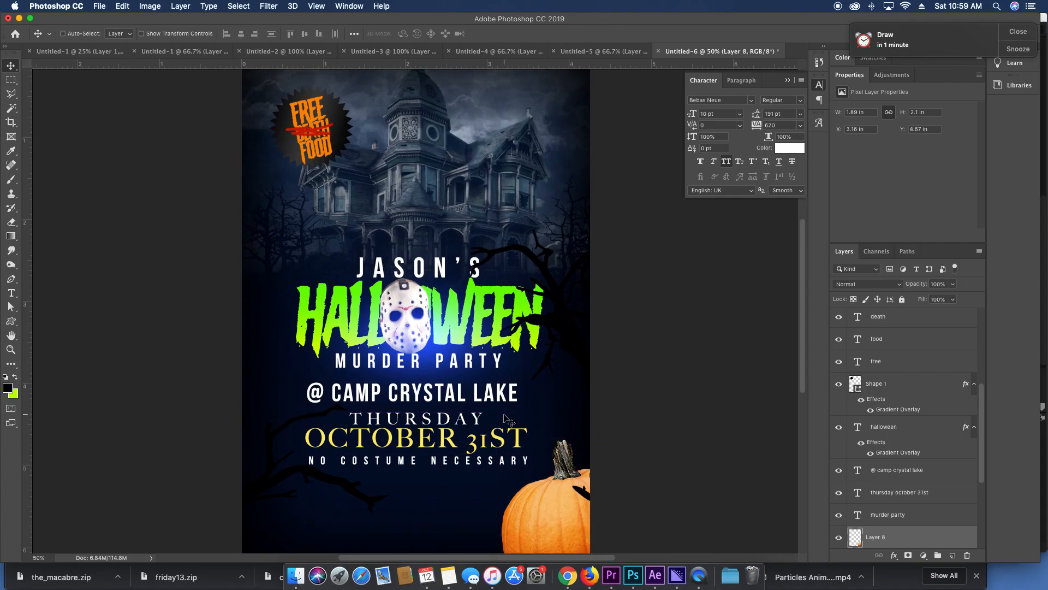
pyautogui.scroll(2, 403, 201)
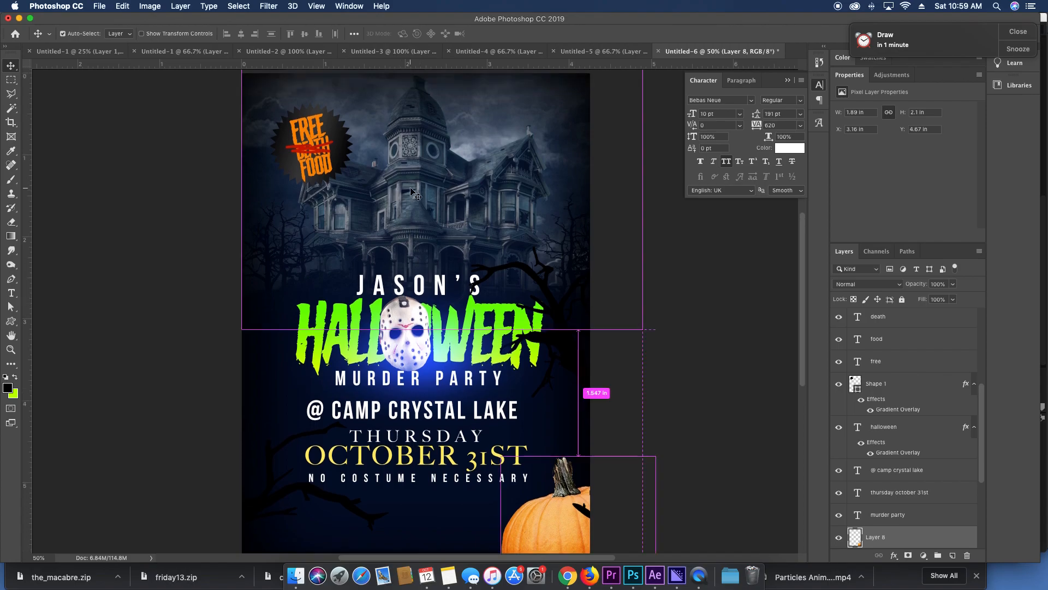
pyautogui.keyDown('super'); pyautogui.click(415, 194); pyautogui.keyUp('super')
pyautogui.press('super+l')
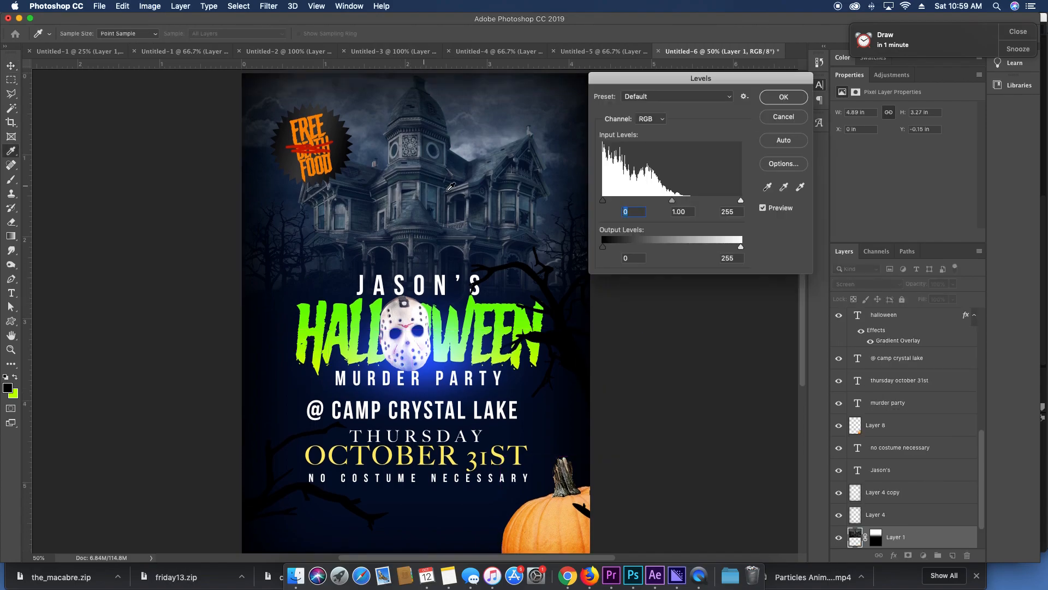
pyautogui.moveTo(671, 200); pyautogui.dragTo(713, 204)
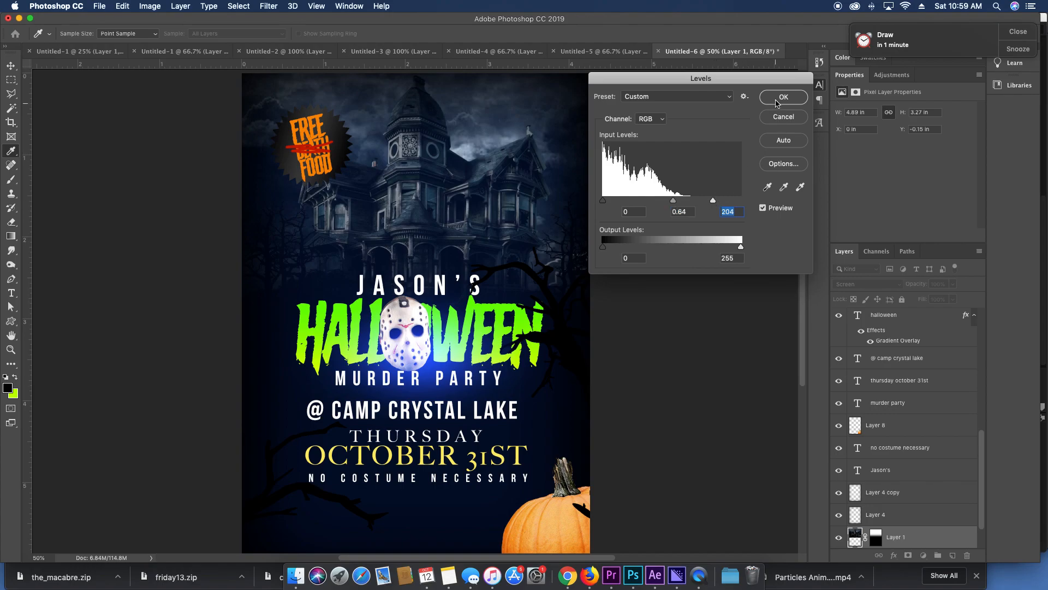
pyautogui.click(781, 97)
# Bring the black dust-speckle texture into the flyer, rotate it upright and scale it to about 4.43 × 7.87 in to cover the canvas.
pyautogui.press('super+minus')
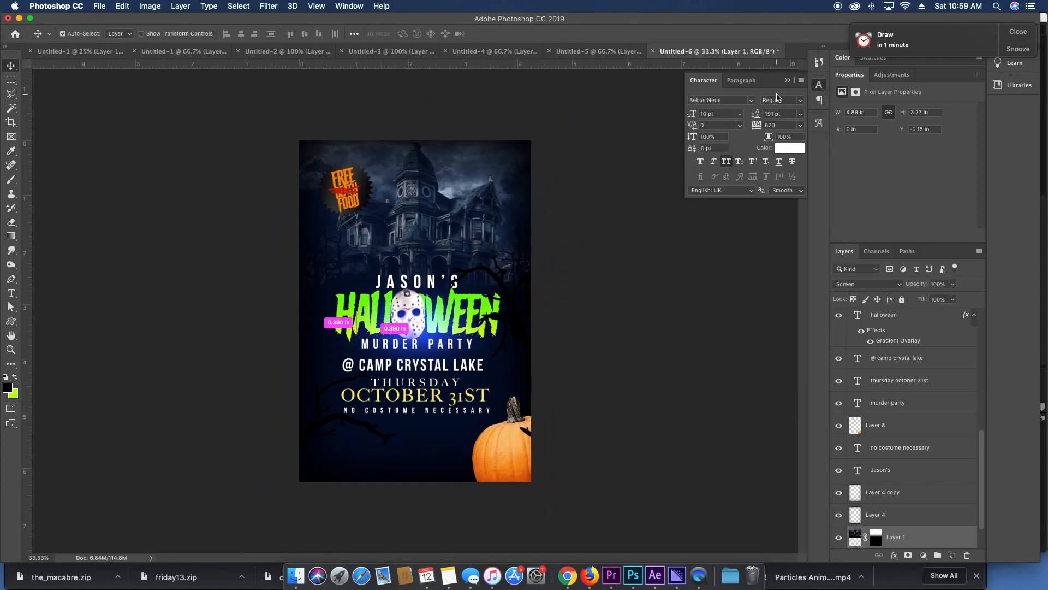
pyautogui.click(279, 52)
pyautogui.click(193, 51)
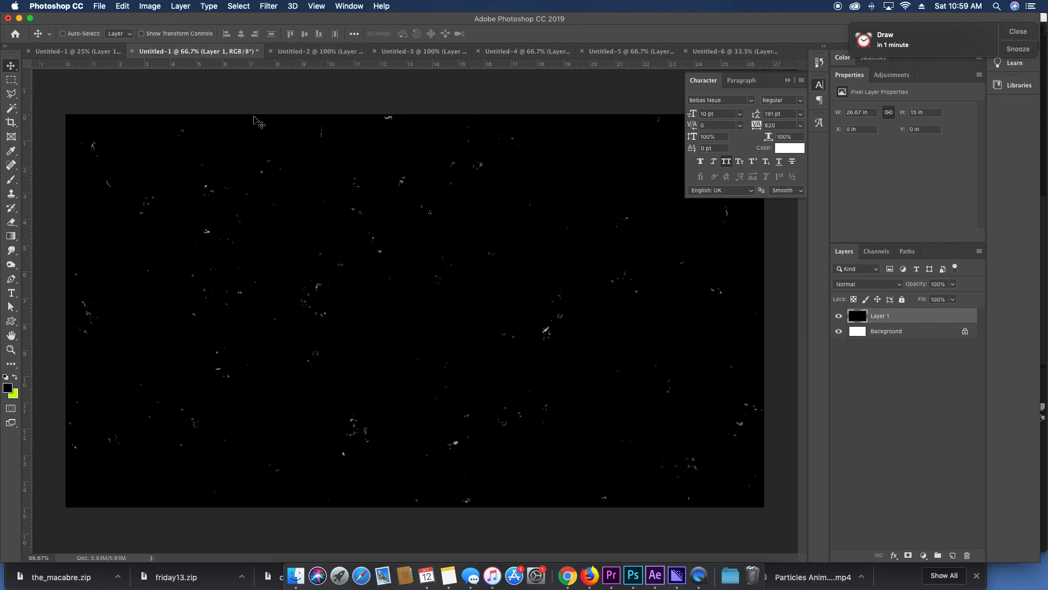
pyautogui.moveTo(693, 53); pyautogui.dragTo(382, 315)
pyautogui.press('super+t')
pyautogui.moveTo(411, 164); pyautogui.dragTo(547, 300)
pyautogui.moveTo(247, 35); pyautogui.dragTo(262, 42)
pyautogui.press('Return')
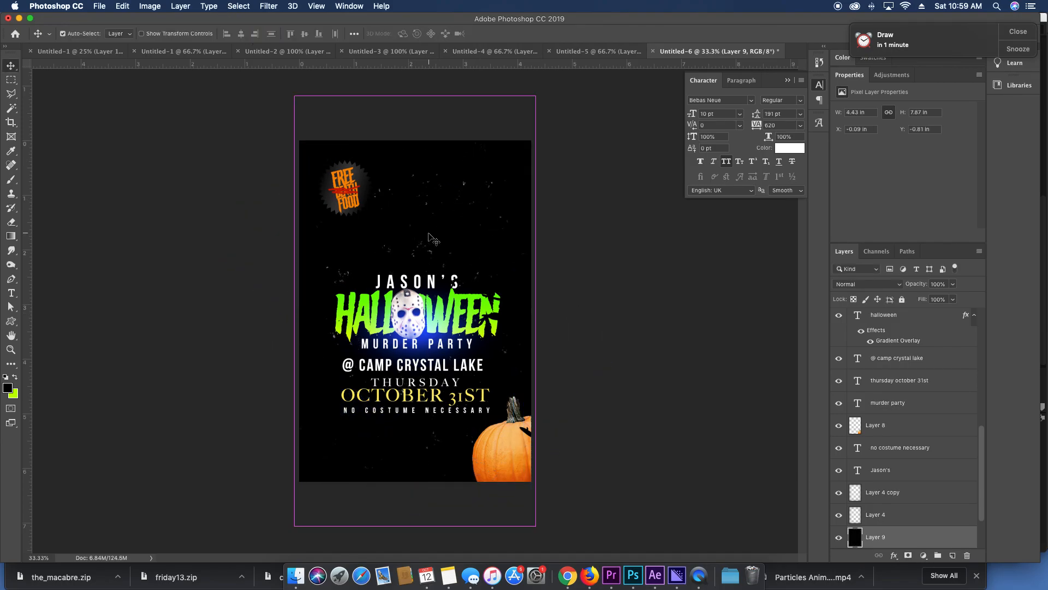
# Raise the speckle texture to the top of the layer stack and set its blend mode to Screen.
pyautogui.press('super+bracketright')
pyautogui.press('super+bracketright')
pyautogui.press('super+bracketright')
pyautogui.press('super+bracketright')
pyautogui.press('super+bracketright')
pyautogui.press('super+bracketright')
pyautogui.press('super+bracketright')
pyautogui.press('super+bracketright')
pyautogui.press('super+bracketright')
pyautogui.press('super+bracketright')
pyautogui.press('super+bracketright')
pyautogui.press('super+bracketright')
pyautogui.press('super+bracketright')
pyautogui.press('super+bracketright')
pyautogui.press('super+bracketright')
pyautogui.press('super+bracketright')
pyautogui.press('super+bracketright')
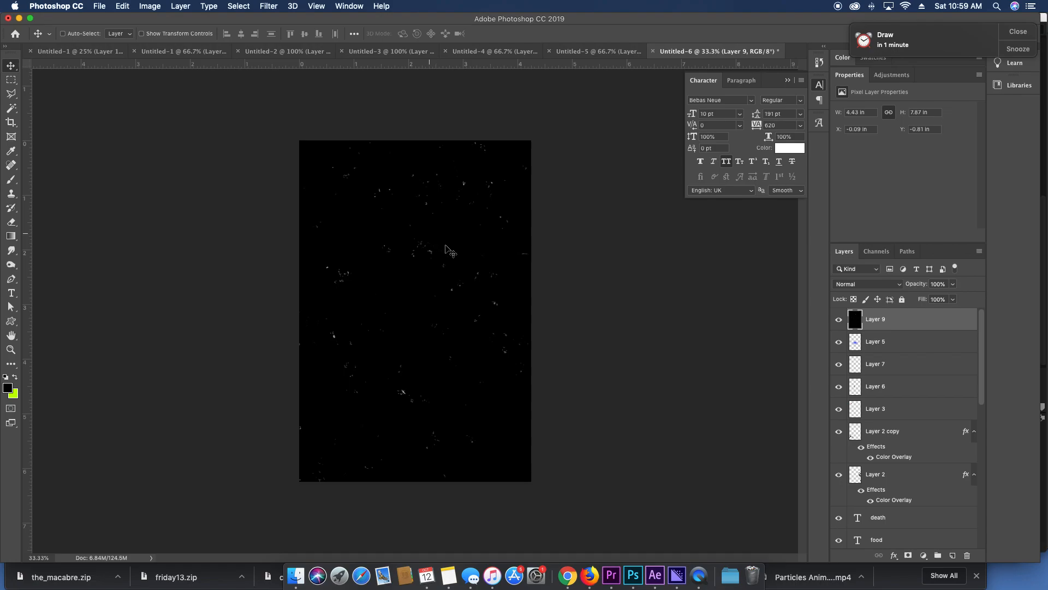
pyautogui.click(898, 287)
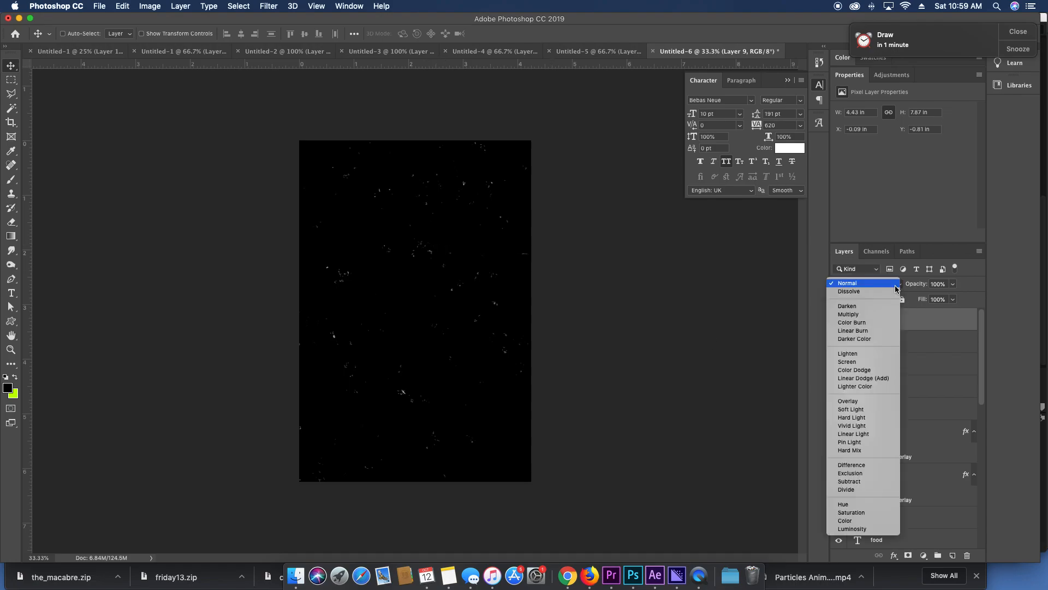
pyautogui.click(872, 363)
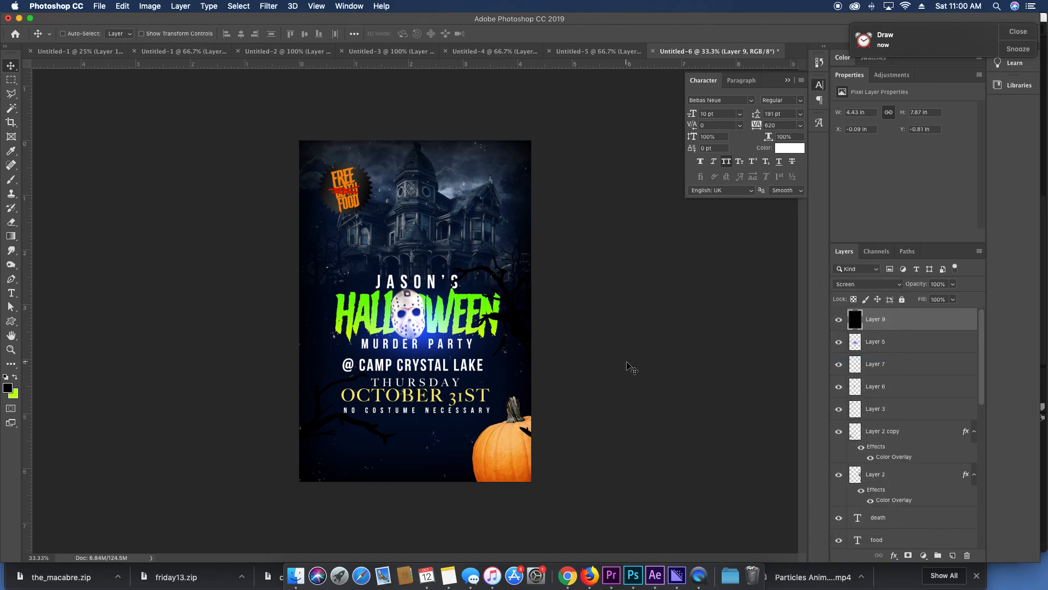
# Bring the grey grain texture from the first document into the flyer over the whole canvas and apply Auto Tone to it.
pyautogui.press('super+equal')
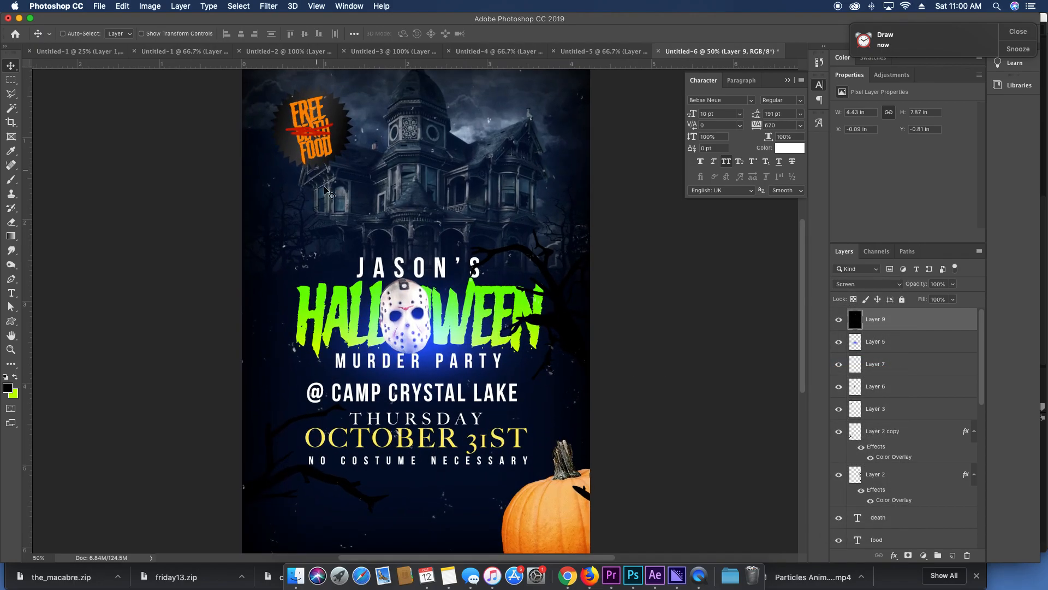
pyautogui.scroll(-2, 408, 463)
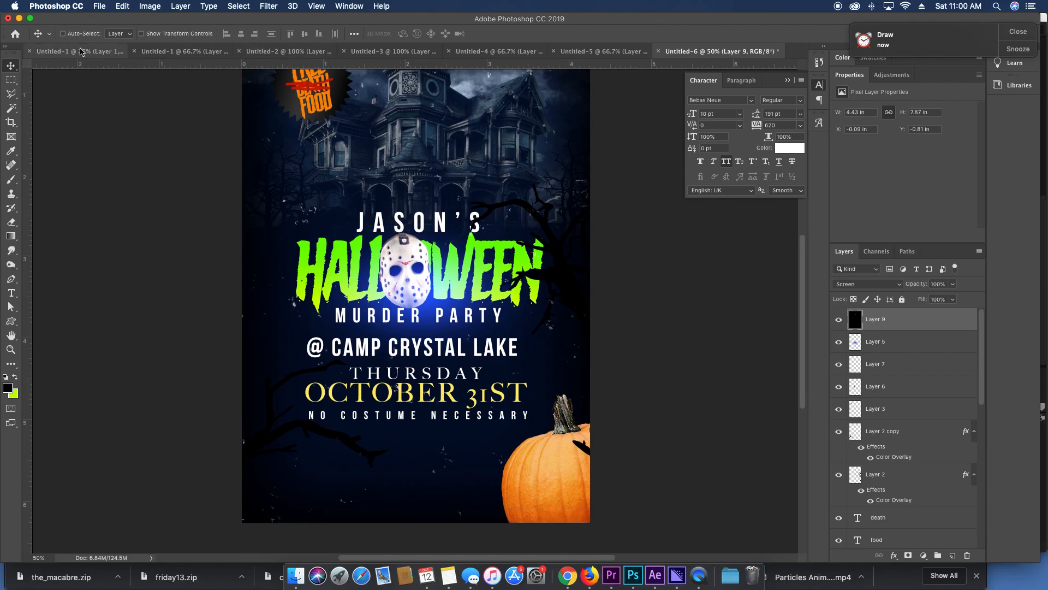
pyautogui.click(61, 52)
pyautogui.moveTo(431, 283); pyautogui.dragTo(438, 205)
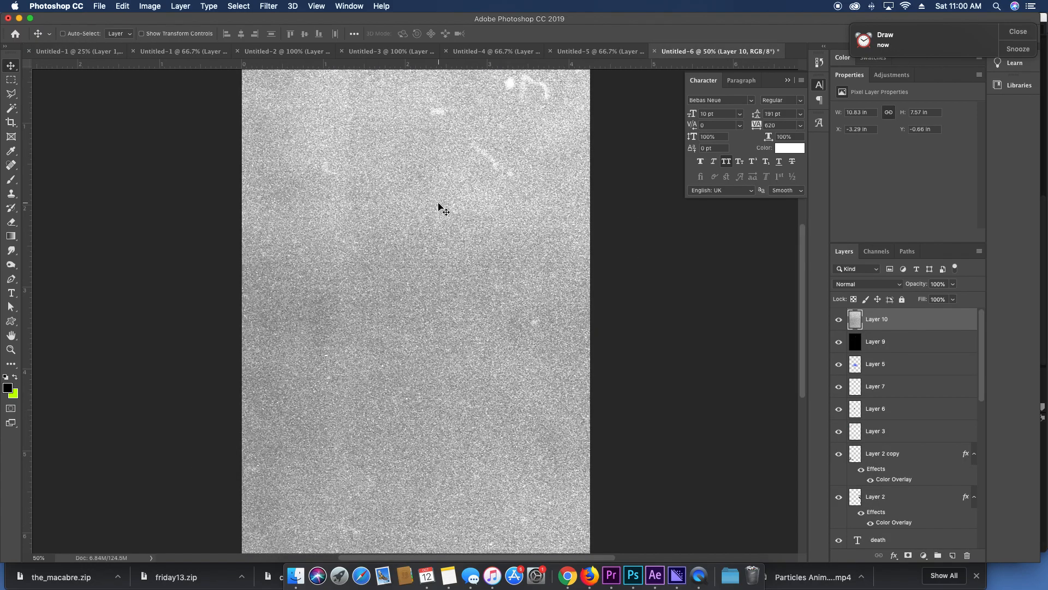
pyautogui.press('super+minus')
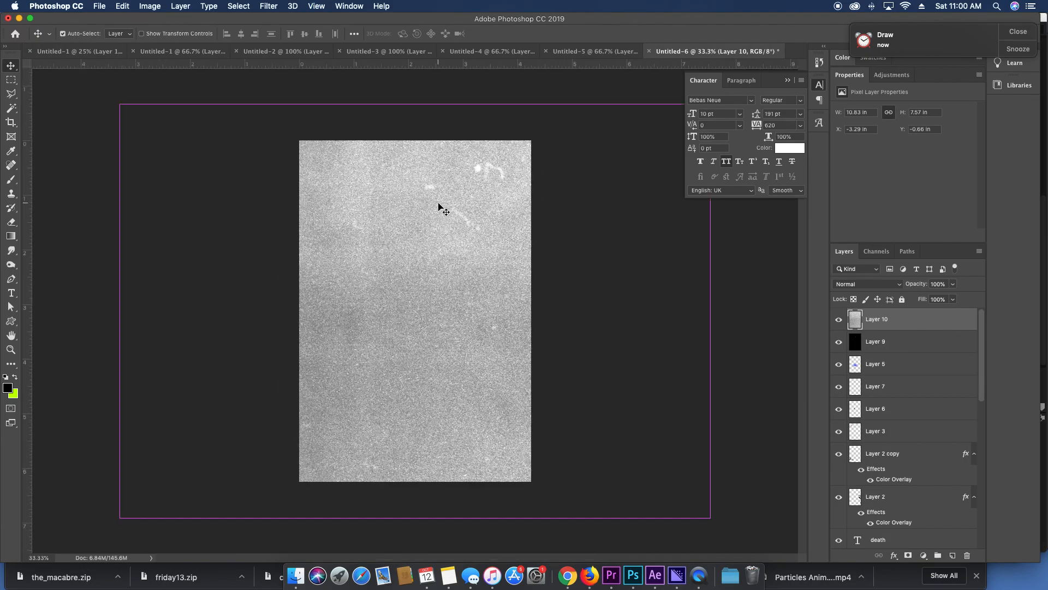
pyautogui.press('super+shift+l')
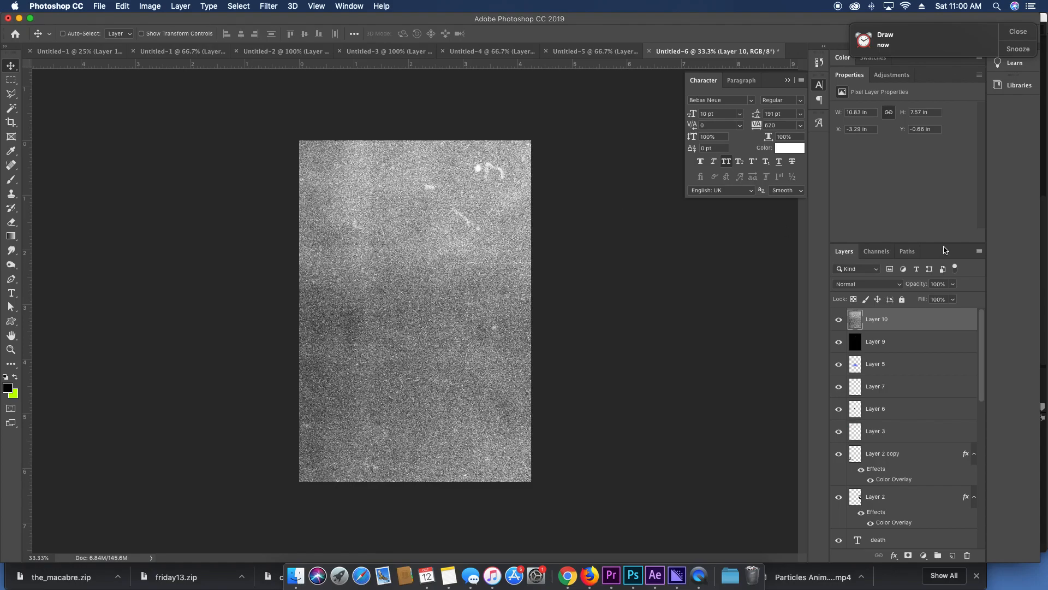
# Set the grain texture layer's blend mode to Screen.
pyautogui.click(900, 284)
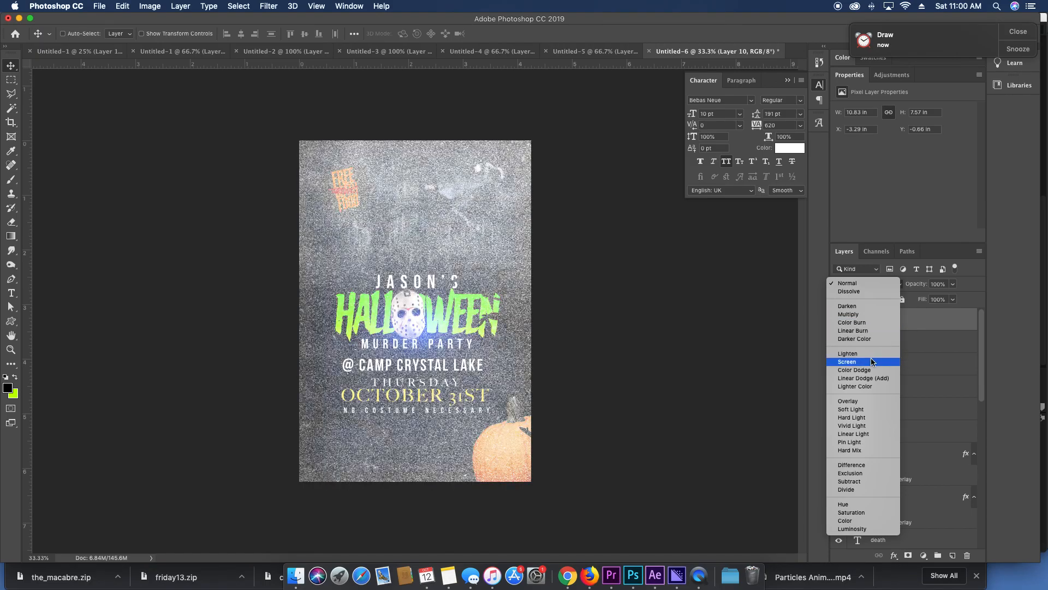
pyautogui.click(847, 362)
pyautogui.press('super')
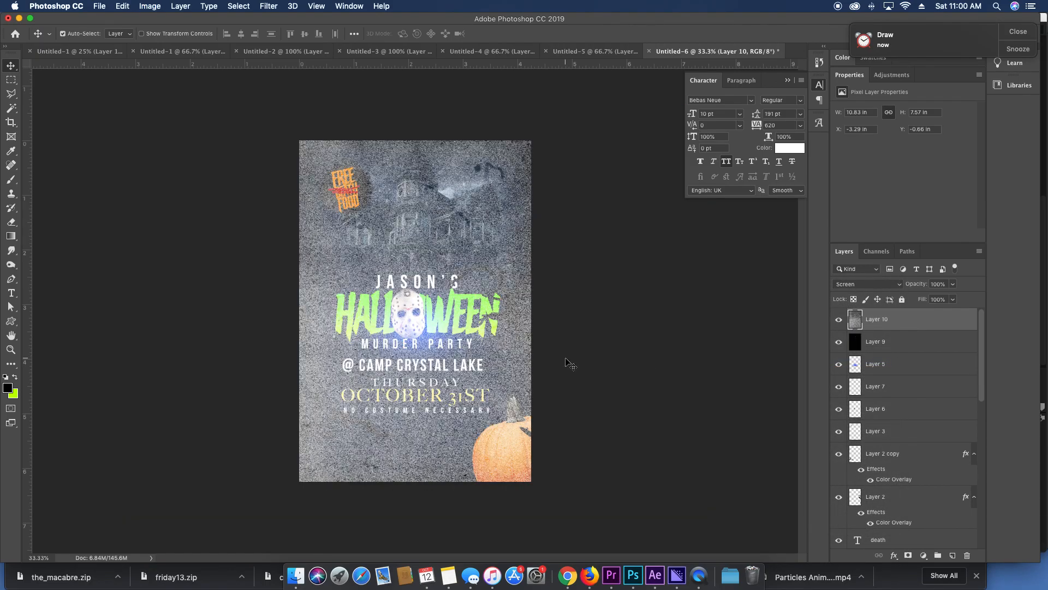
# Darken the grain texture with a Levels input midtone of 0.10 and reduce its layer opacity to 57%.
pyautogui.press('super+l')
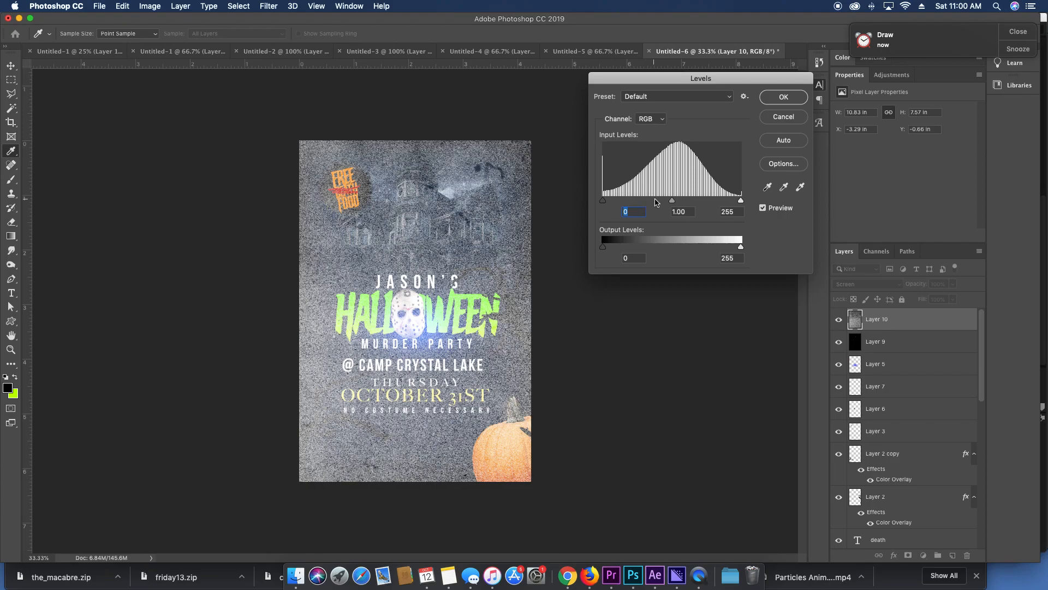
pyautogui.moveTo(672, 201); pyautogui.dragTo(728, 207)
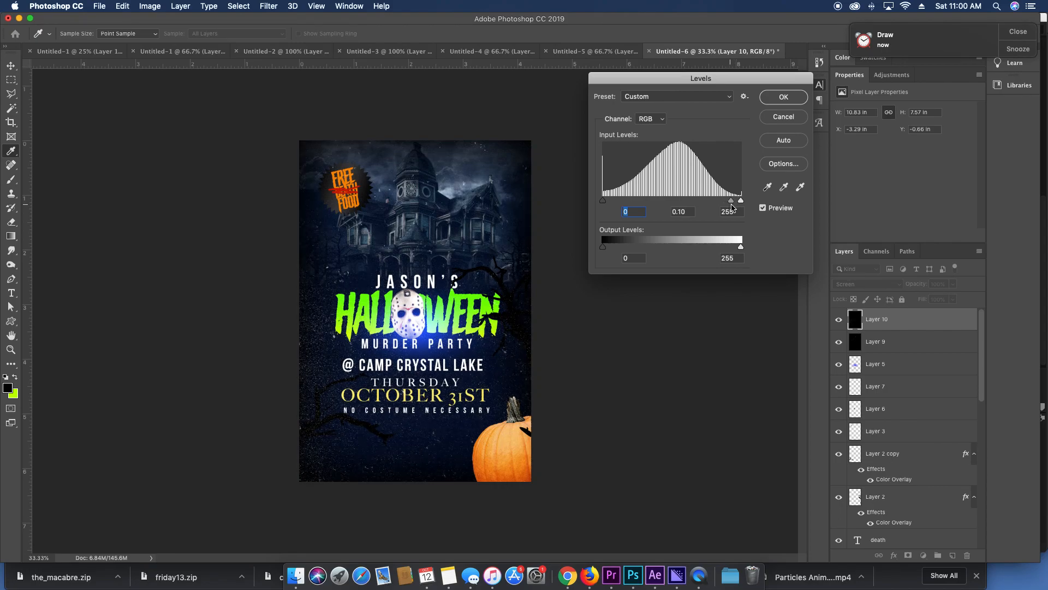
pyautogui.click(783, 98)
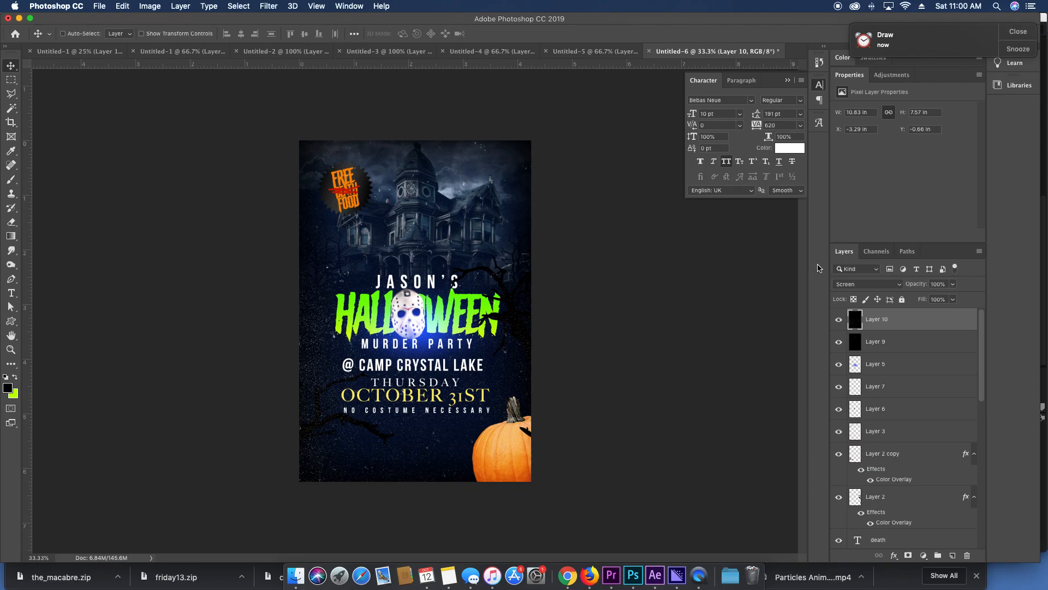
pyautogui.moveTo(919, 285); pyautogui.dragTo(895, 285)
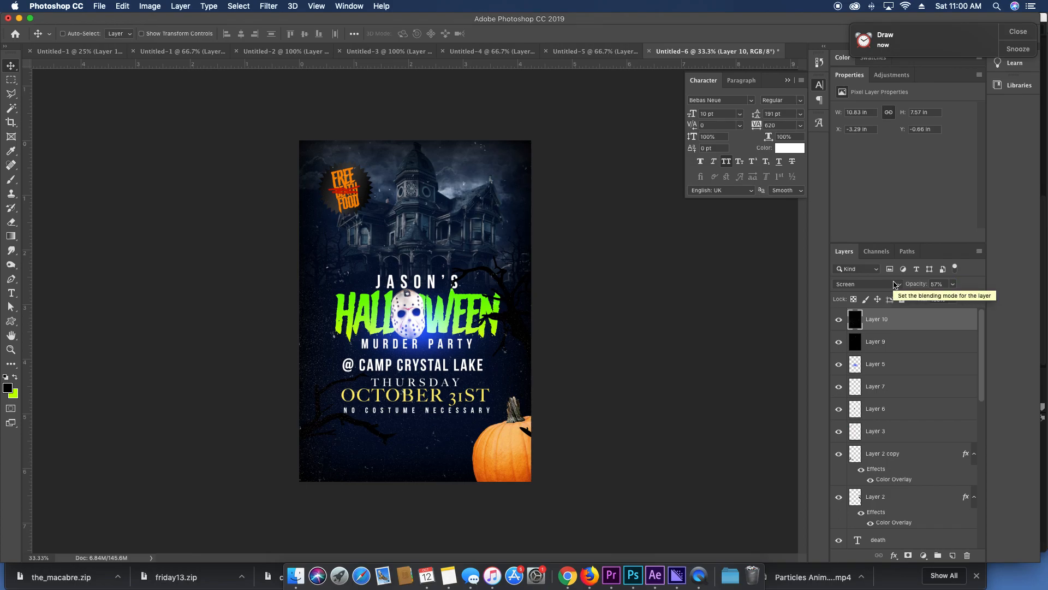
# Duplicate the blue glow layer, move the copy to the flyer's top edge and enlarge it to about 7.18 × 4.17 in.
pyautogui.scroll(-10, 894, 381)
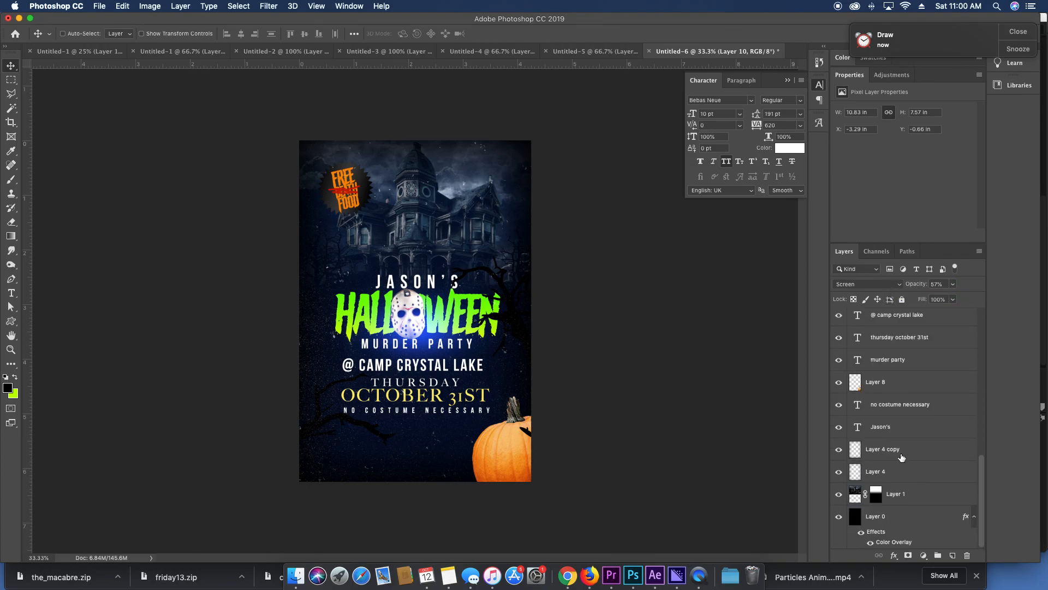
pyautogui.scroll(10, 902, 461)
pyautogui.click(915, 370)
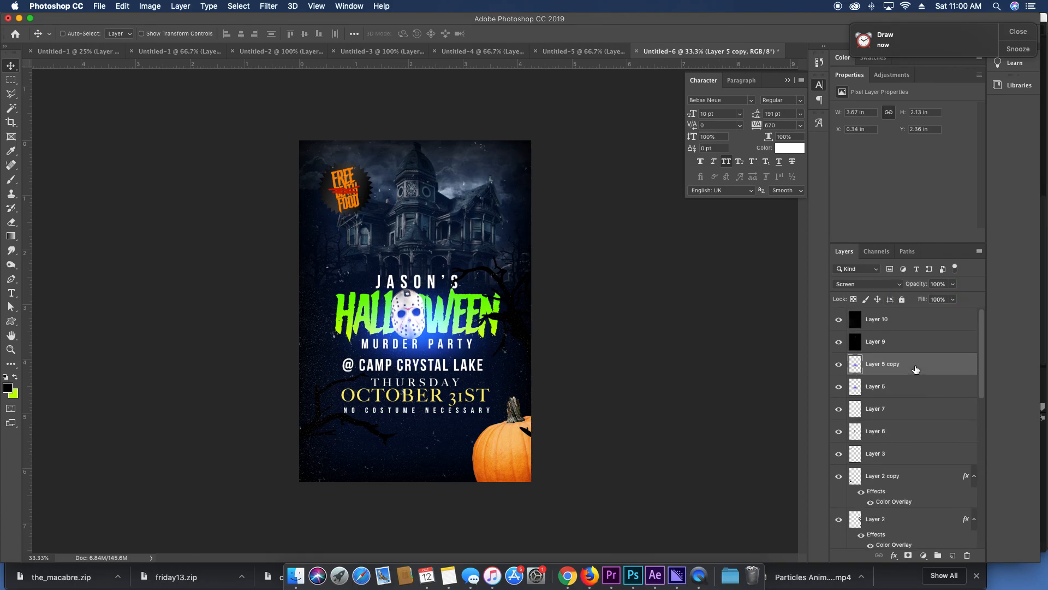
pyautogui.moveTo(455, 356); pyautogui.dragTo(447, 182)
pyautogui.press('super+t')
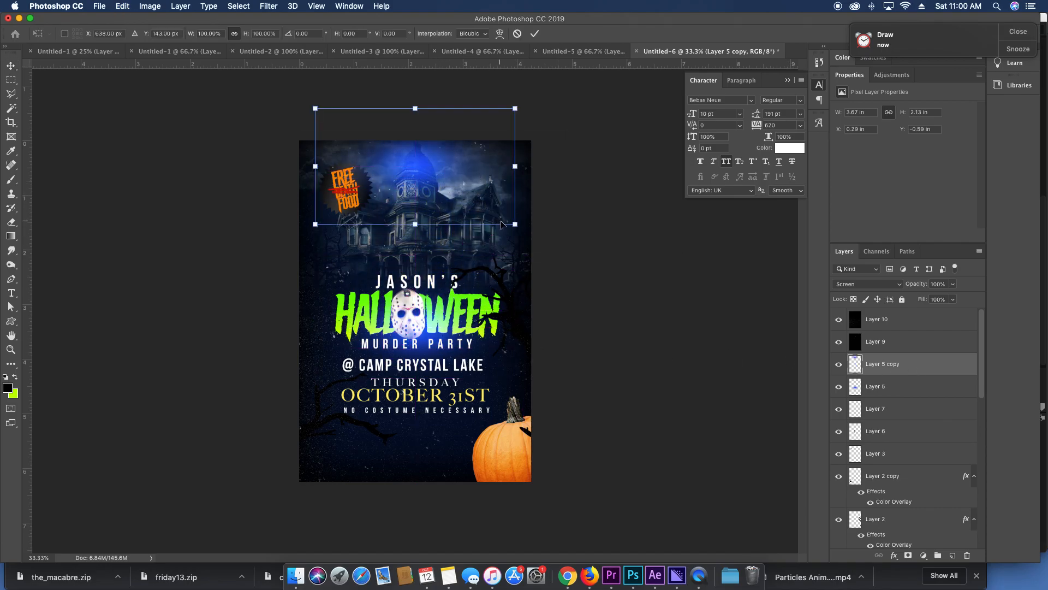
pyautogui.moveTo(516, 223); pyautogui.dragTo(578, 212)
pyautogui.press('Return')
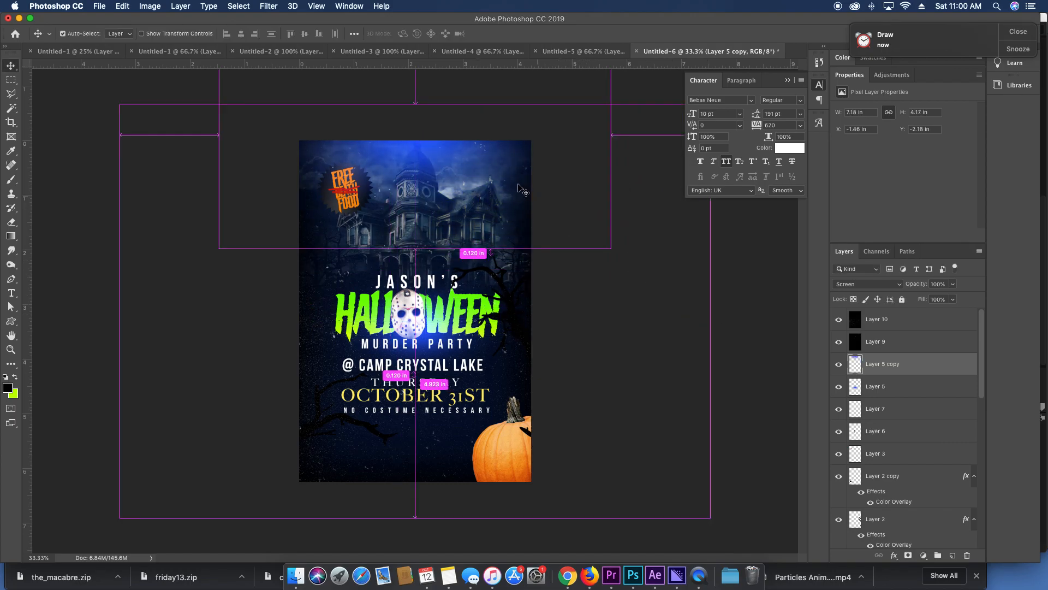
# Duplicate the enlarged blue glow and place the copy at the flyer's bottom edge, at about Y 4.91 in.
pyautogui.press('super+j')
pyautogui.moveTo(481, 141); pyautogui.dragTo(481, 525)
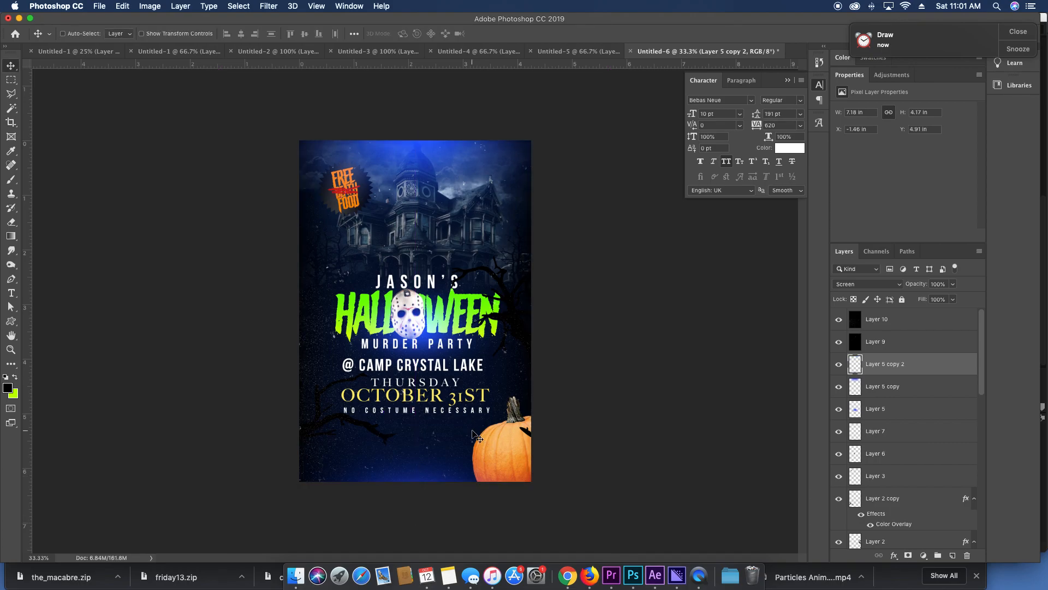
# Lock the two topmost texture layers, Layer 9 and Layer 10.
pyautogui.press('super+plus')
pyautogui.press('super+minus')
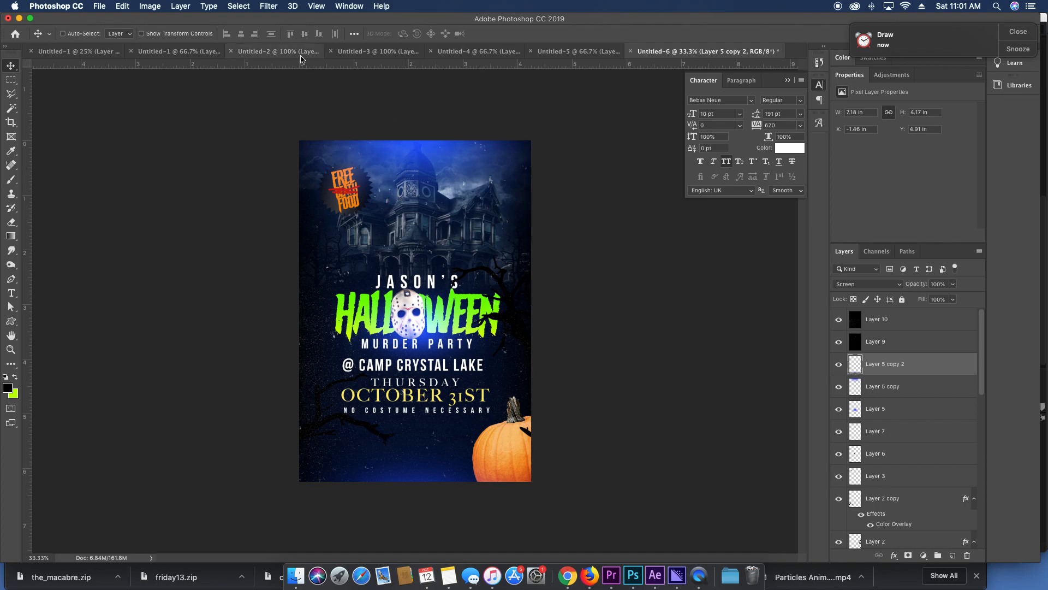
pyautogui.press('super+equal')
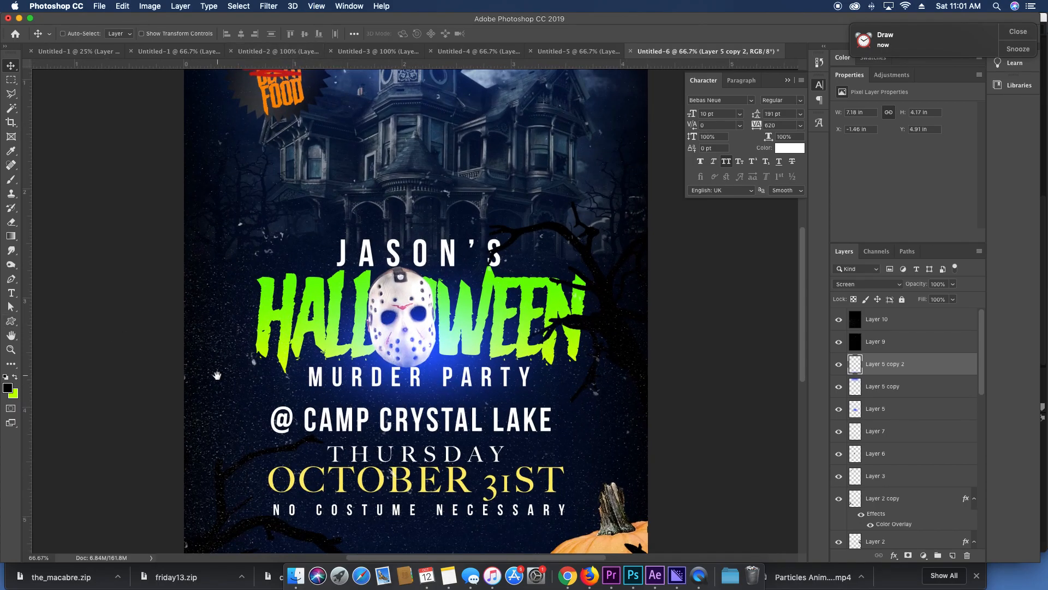
pyautogui.scroll(-5, 217, 375)
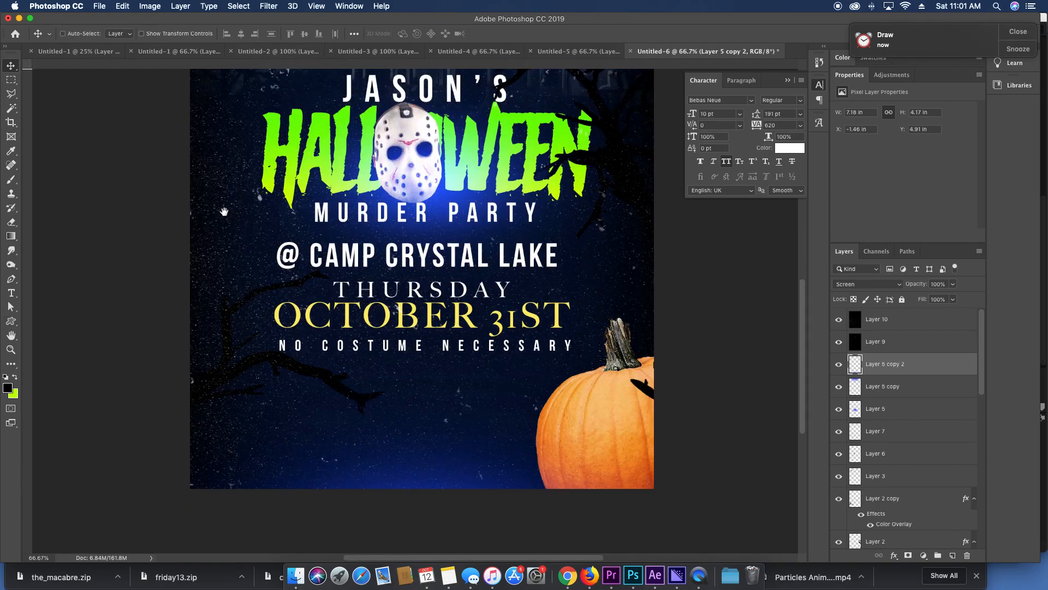
pyautogui.click(885, 342)
pyautogui.keyDown('shift'); pyautogui.click(907, 321); pyautogui.keyUp('shift')
pyautogui.click(902, 300)
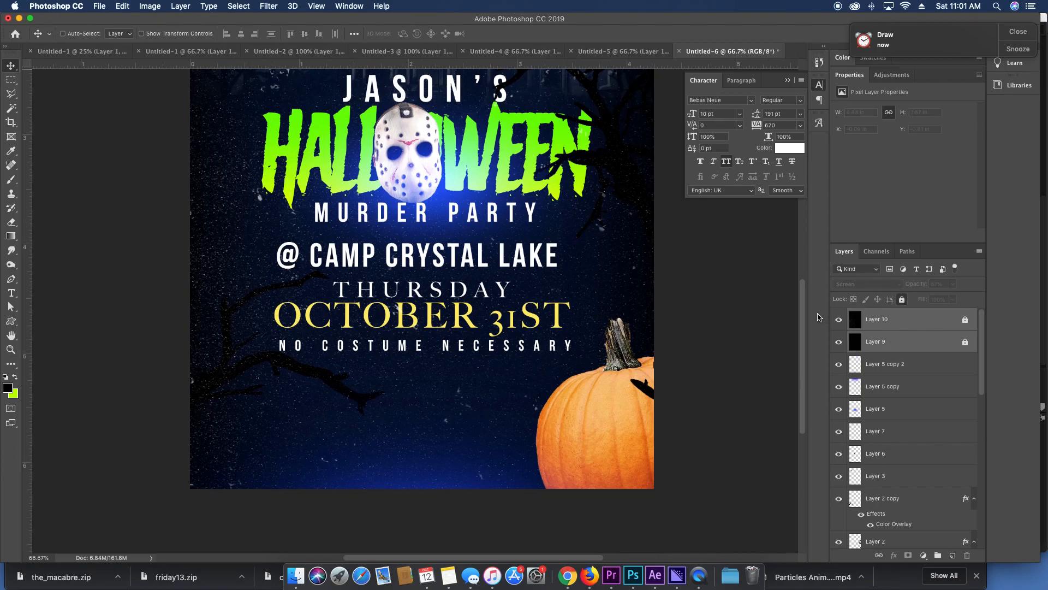
# Bring both tree branch layers, Layer 2 and Layer 2 copy, to the top of the layer stack, above the locked textures.
pyautogui.click(610, 433)
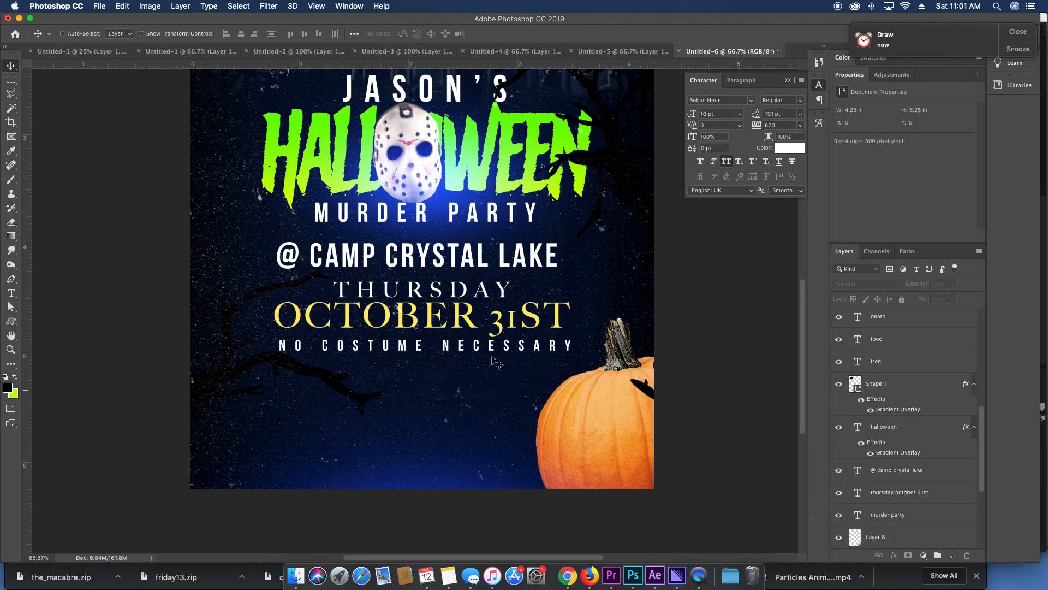
pyautogui.moveTo(309, 376); pyautogui.dragTo(606, 169)
pyautogui.keyDown('shift'); pyautogui.click(606, 168); pyautogui.keyUp('shift')
pyautogui.press('super+]')
pyautogui.press('super+]')
pyautogui.press('super+]')
pyautogui.press('super+]')
pyautogui.press('super+]')
pyautogui.press('super+]')
pyautogui.press('super+]')
pyautogui.press('super+]')
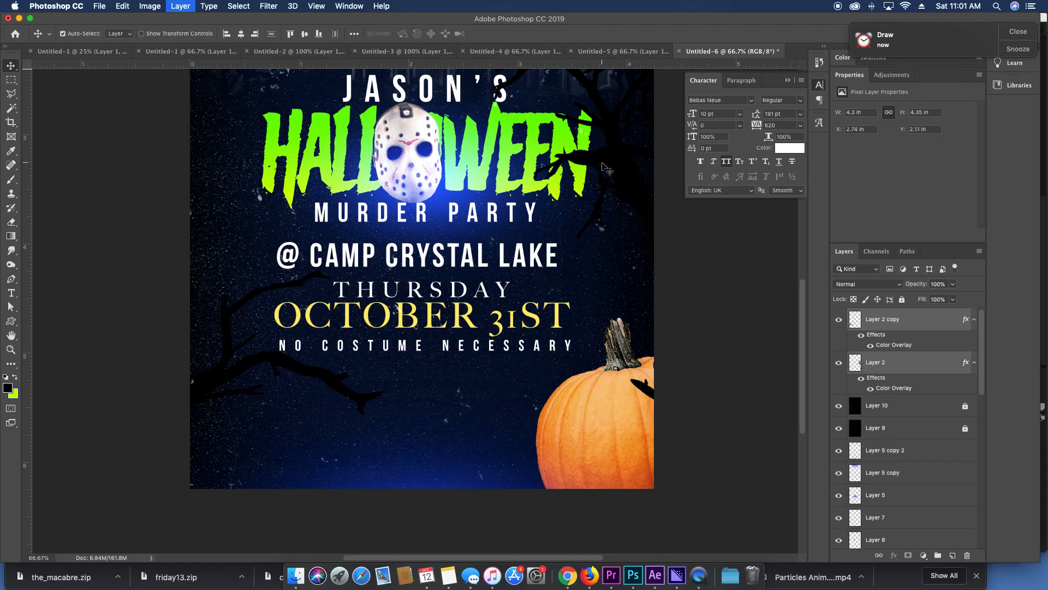
pyautogui.press('super+minus')
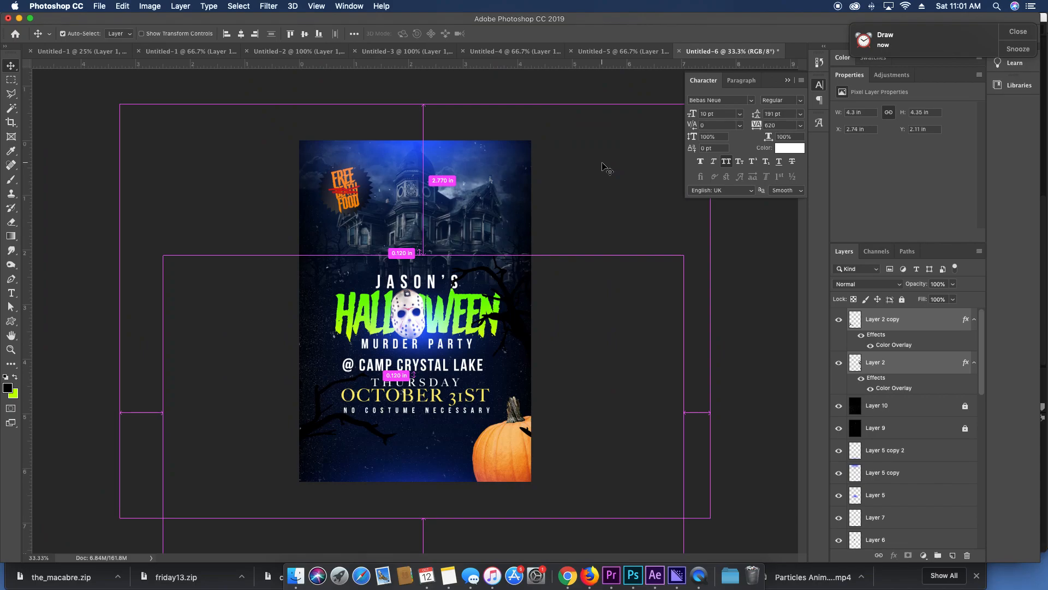
pyautogui.press('super+plus')
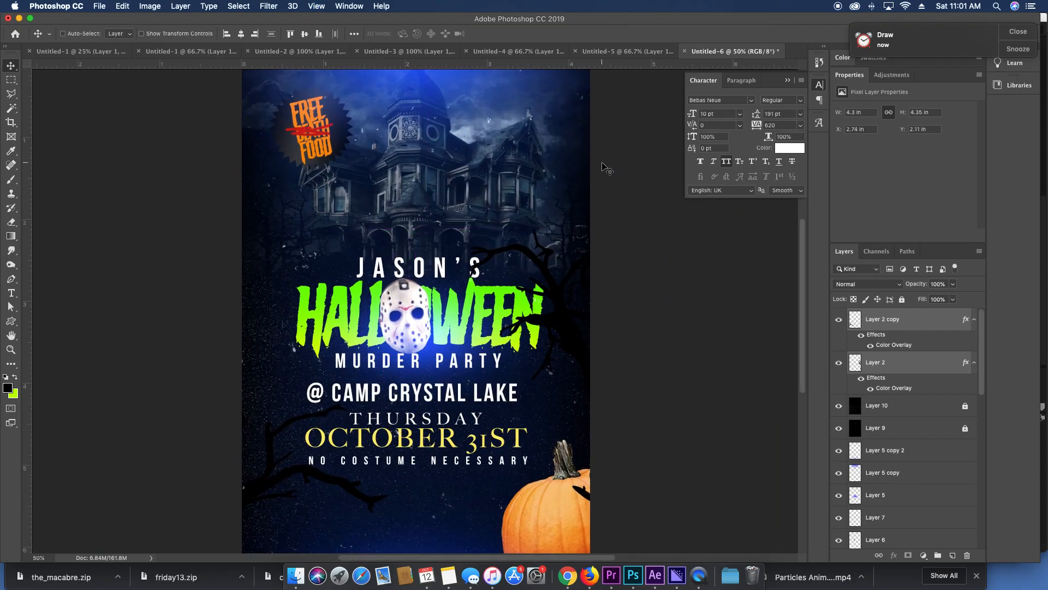
# Duplicate the "no costume necessary" text and place the copy near the flyer's bottom edge, at about X 0.34, Y 5.65 in.
pyautogui.click(890, 419)
pyautogui.click(890, 336)
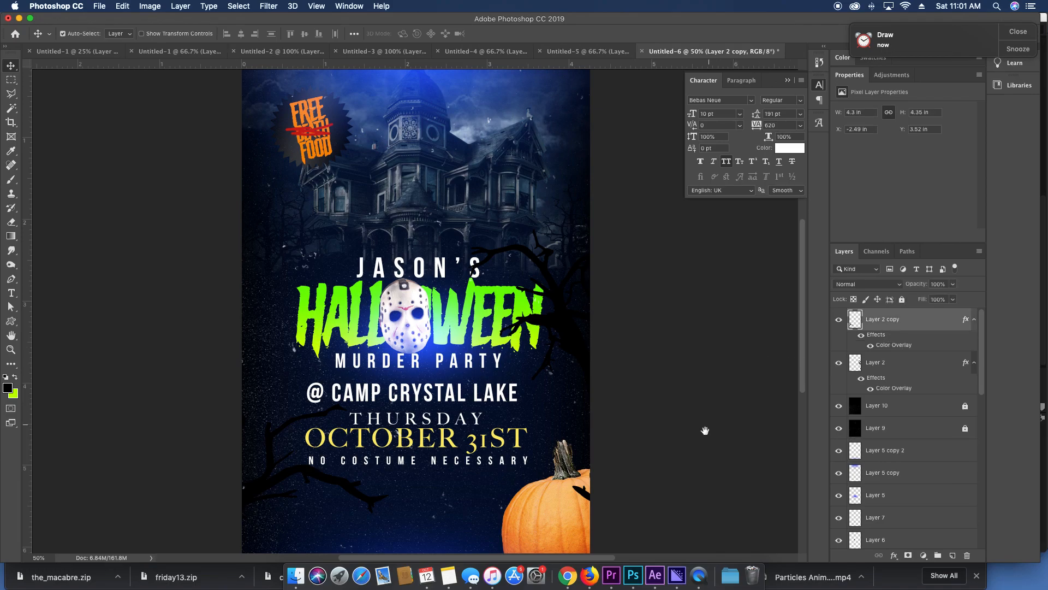
pyautogui.moveTo(702, 433); pyautogui.dragTo(703, 370)
pyautogui.keyDown('super'); pyautogui.click(498, 401); pyautogui.keyUp('super')
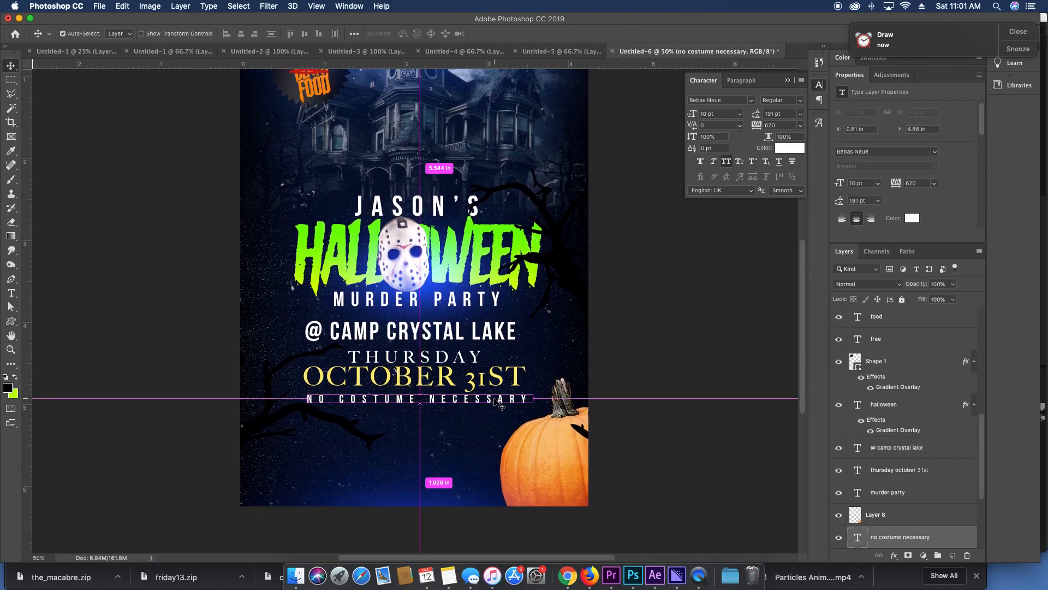
pyautogui.press('super+j')
pyautogui.moveTo(496, 401); pyautogui.dragTo(461, 465)
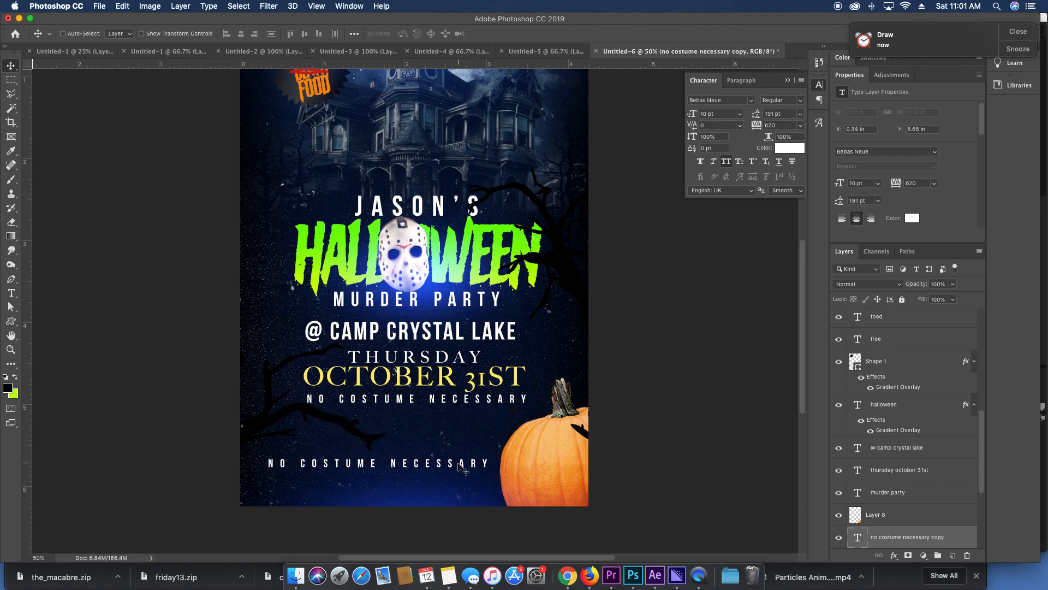
# Replace the copied line's text with "party starts at midnight".
pyautogui.press('t')
pyautogui.tripleClick(458, 463)
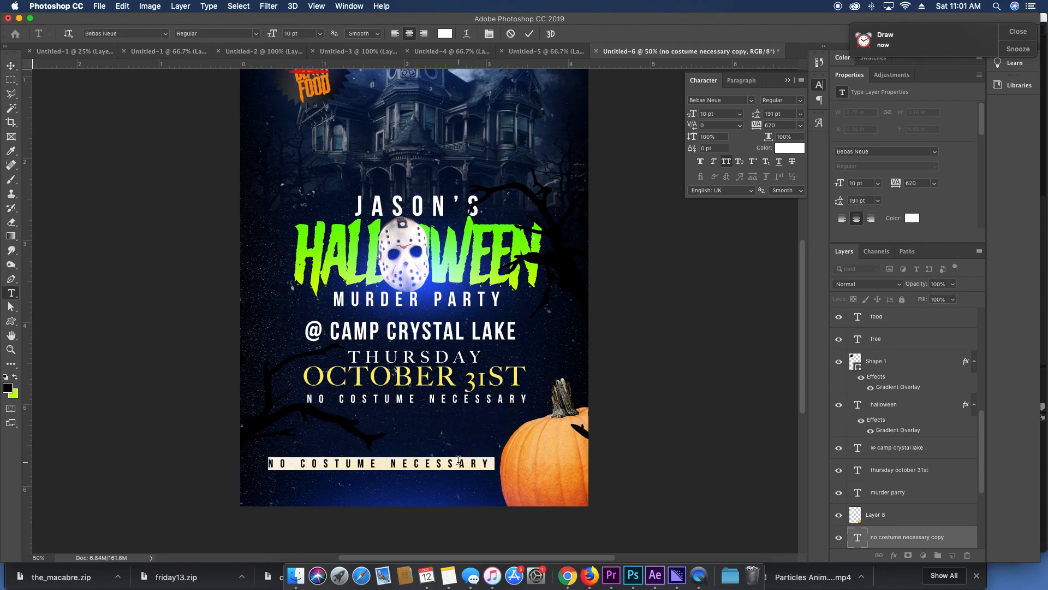
pyautogui.write('party starts at')
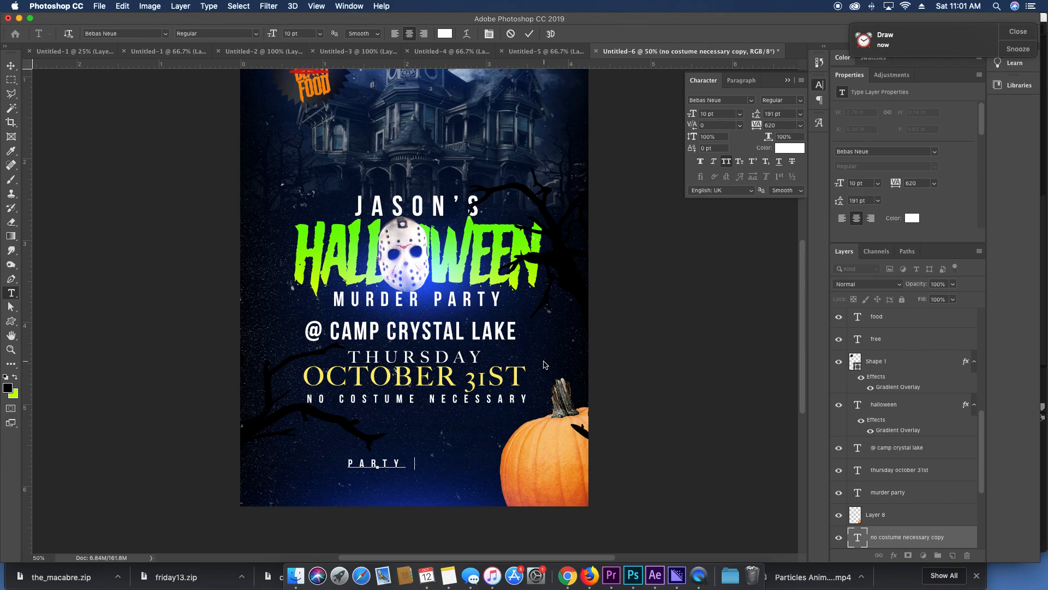
pyautogui.write(' mignight')
# Set the party-start line's tracking to 0 and font size to 18 pt, placing it just below "No costume necessary".
pyautogui.press('super+a')
pyautogui.click(782, 128)
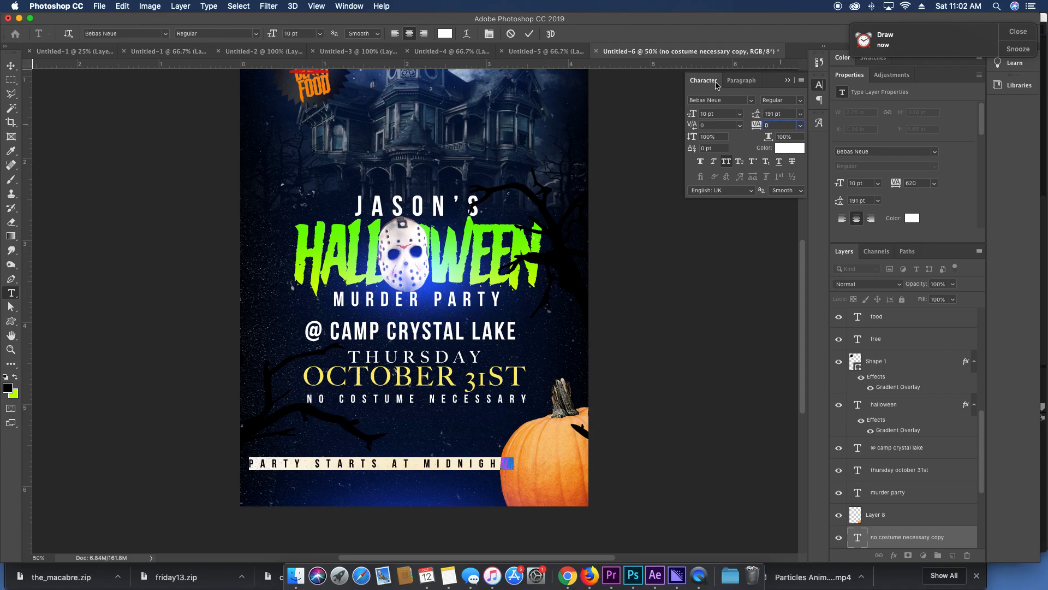
pyautogui.press('Return')
pyautogui.moveTo(404, 453); pyautogui.dragTo(450, 402)
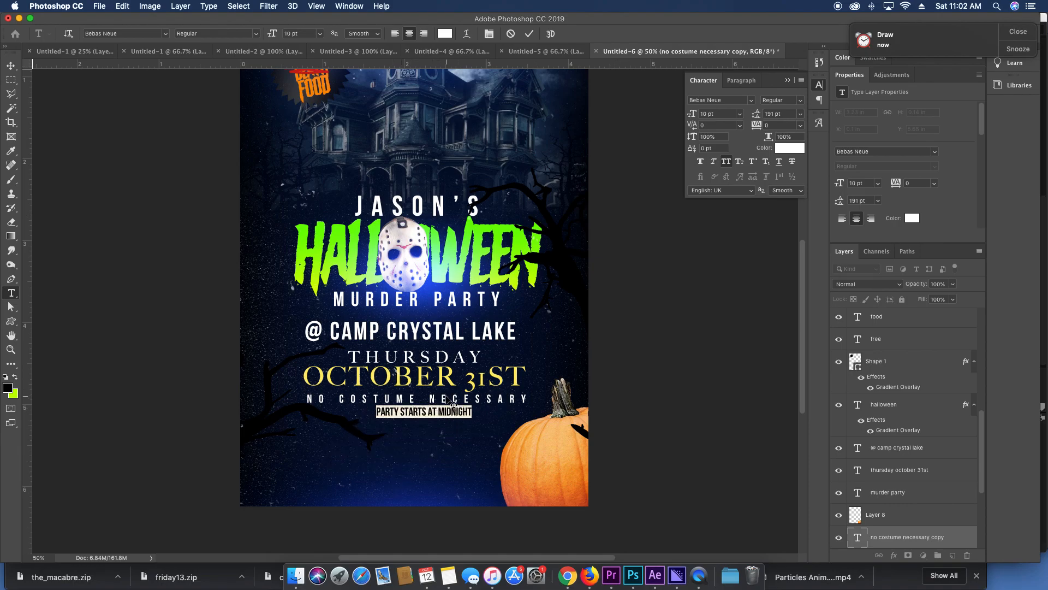
pyautogui.moveTo(692, 119); pyautogui.dragTo(695, 119)
pyautogui.moveTo(463, 365); pyautogui.dragTo(455, 374)
# Color the word "midnight" bright orange in the party-start line.
pyautogui.doubleClick(455, 410)
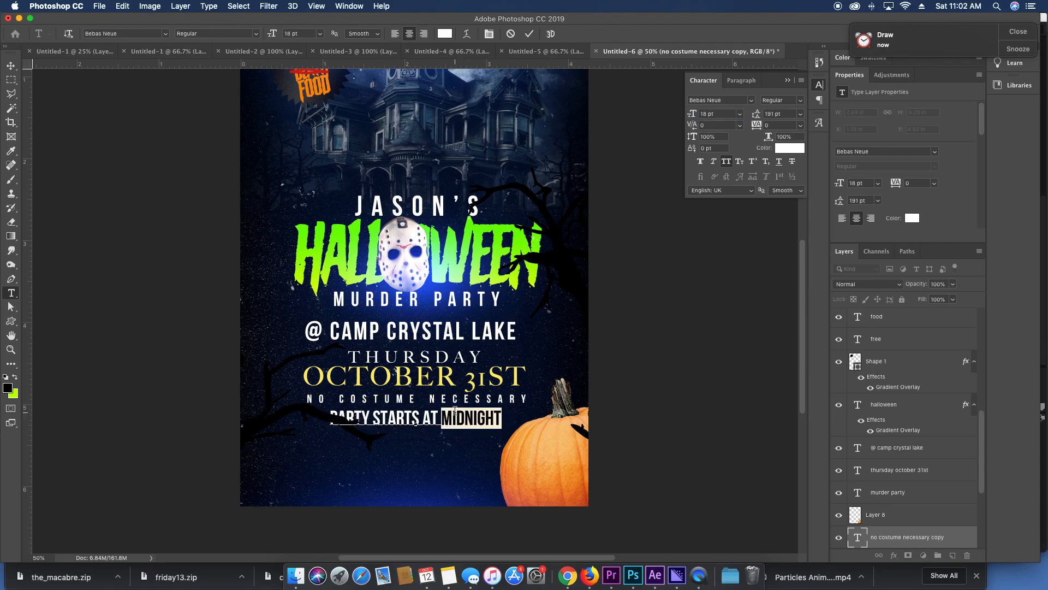
pyautogui.click(771, 149)
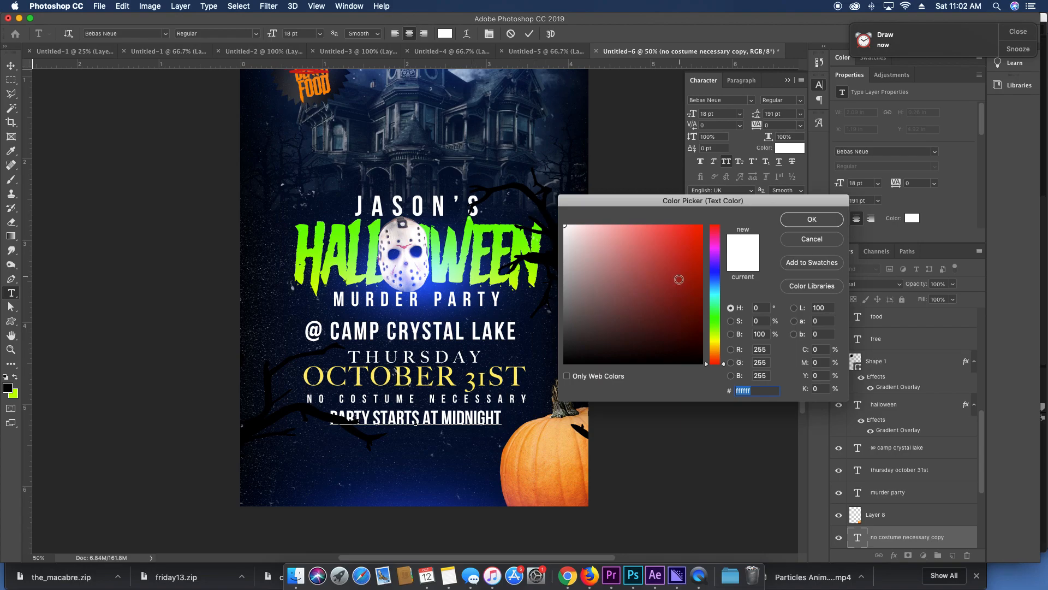
pyautogui.click(702, 270)
pyautogui.moveTo(715, 362)
pyautogui.mouseDown()
pyautogui.moveTo(714, 342)
pyautogui.moveTo(719, 352)
pyautogui.mouseUp()
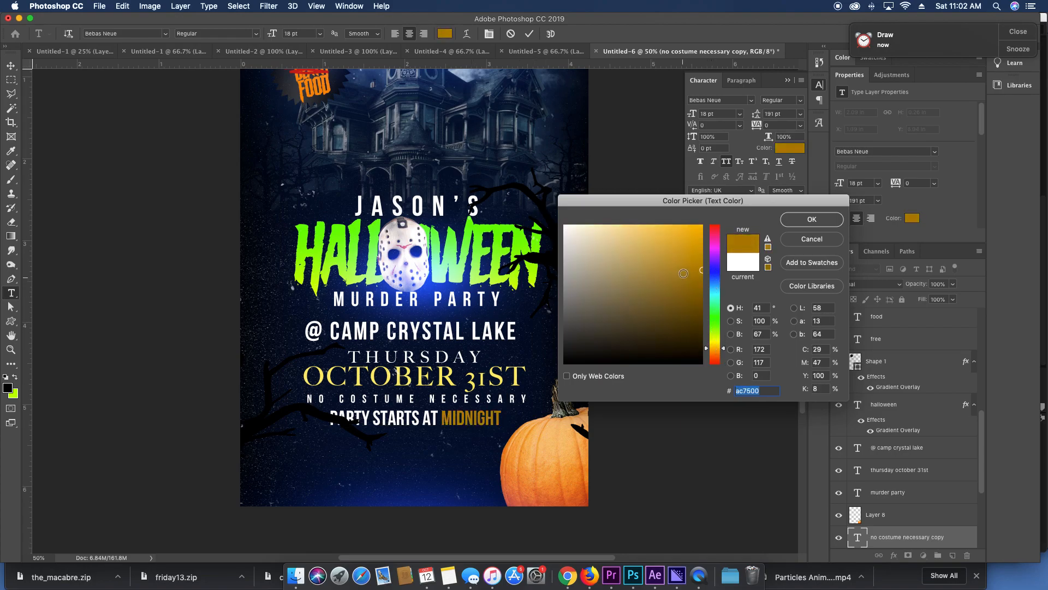
pyautogui.moveTo(702, 269); pyautogui.dragTo(702, 235)
pyautogui.click(813, 219)
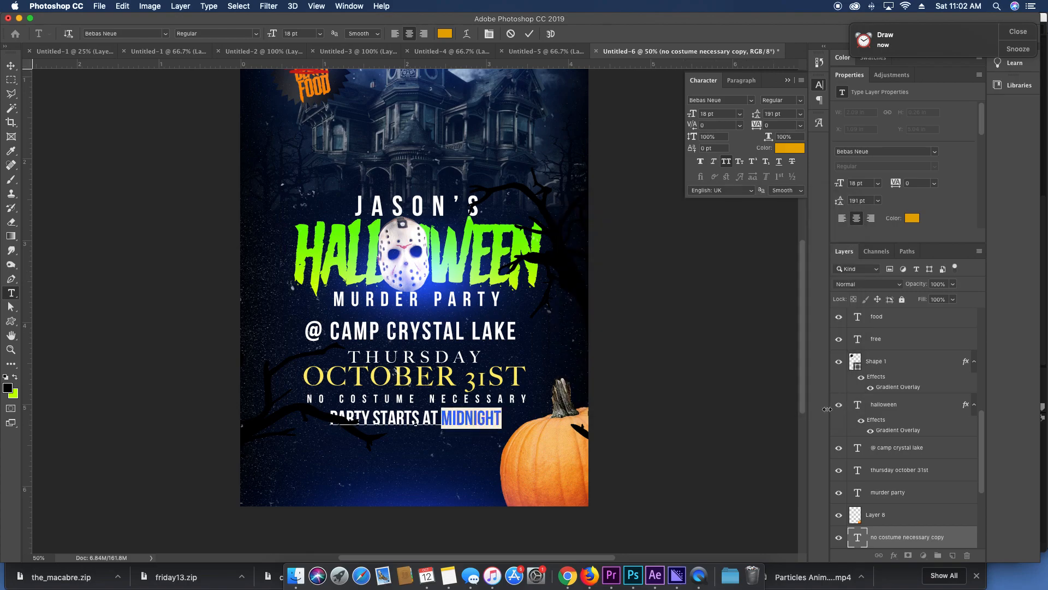
pyautogui.click(859, 536)
# Move the party-start line to about X 0.26, Y 5.76 in and append "| RSVP" followed by the phone number.
pyautogui.press('v')
pyautogui.moveTo(529, 394); pyautogui.dragTo(465, 449)
pyautogui.press('t')
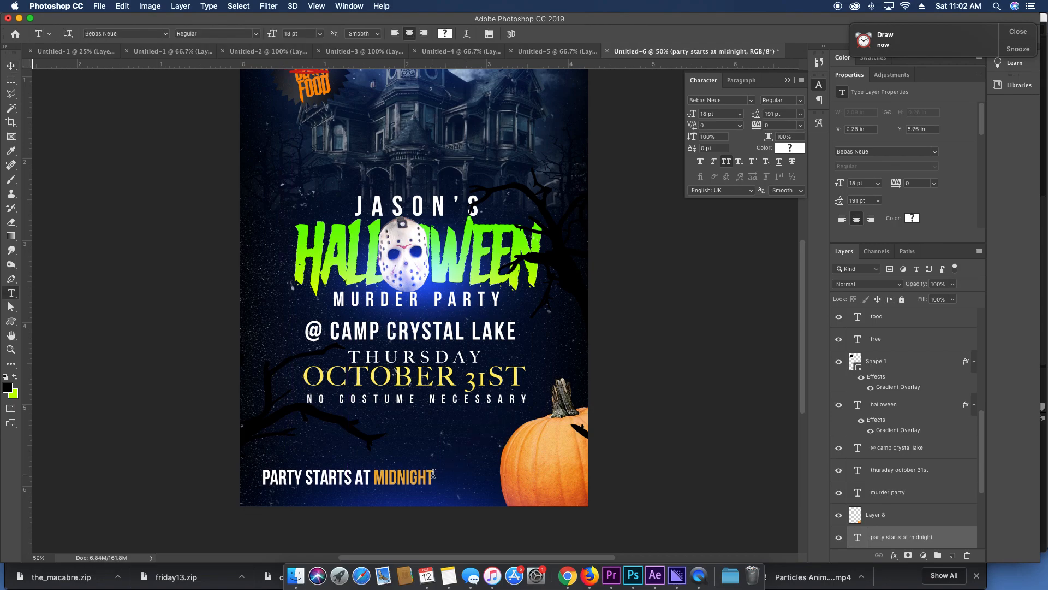
pyautogui.click(433, 474)
pyautogui.write('| RSVP')
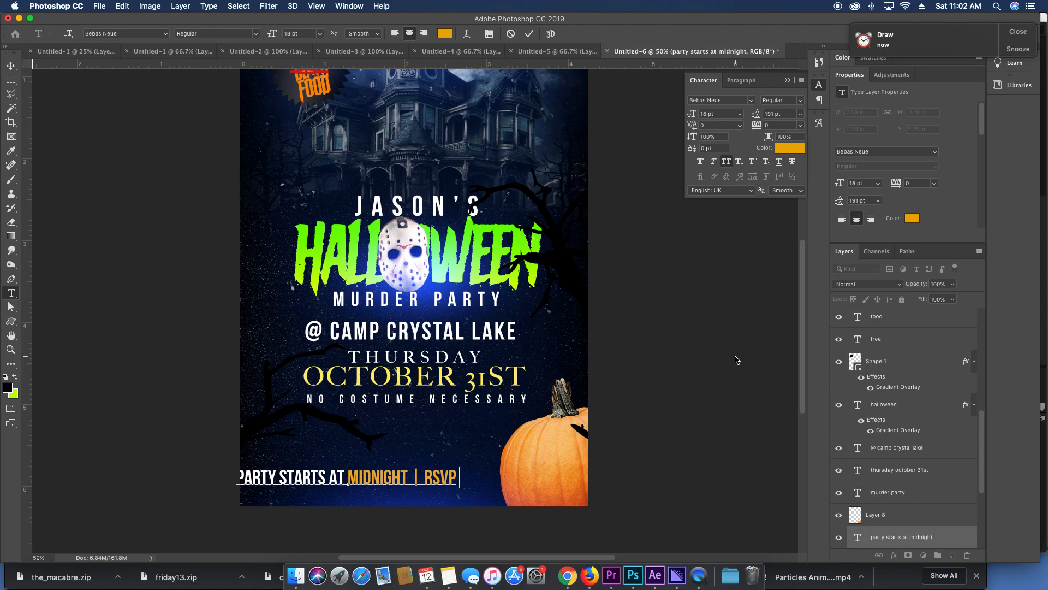
pyautogui.write('666.666.')
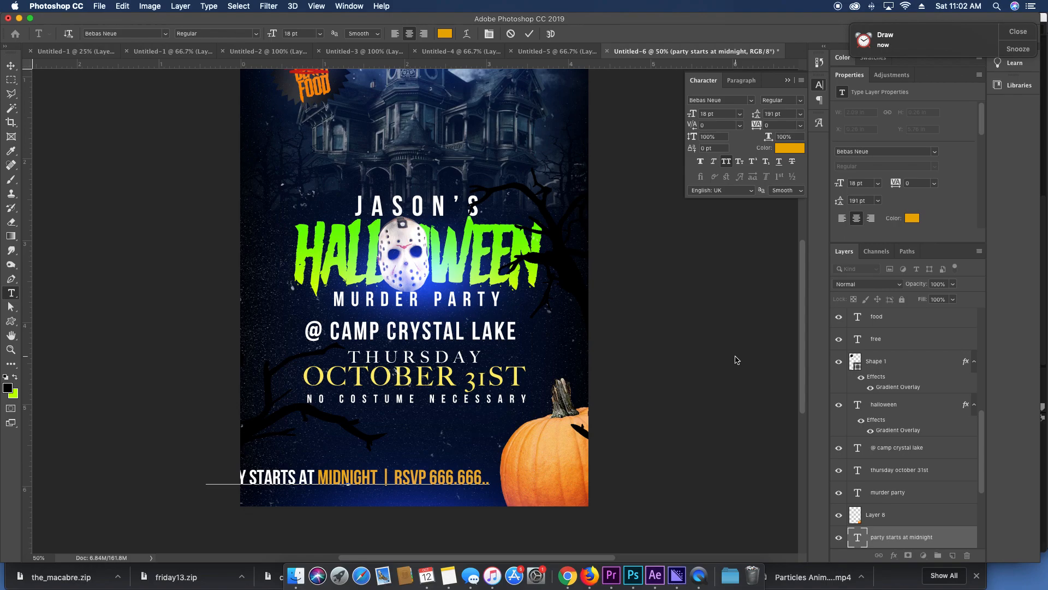
pyautogui.write('6666')
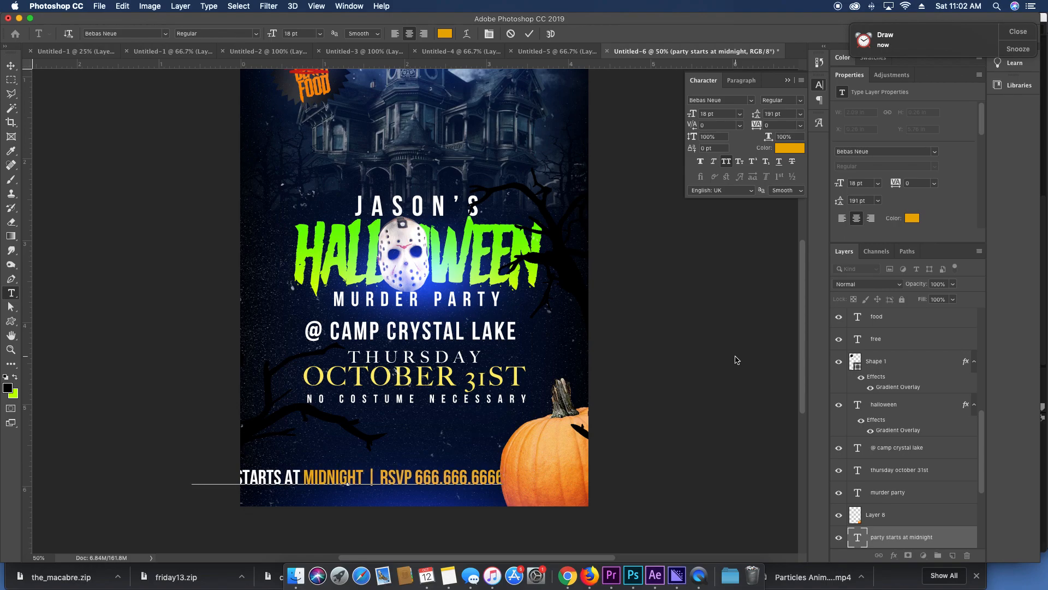
pyautogui.press('super+Return')
# Shift the party and RSVP line toward the pumpkin and scale it down to about 16.18 pt.
pyautogui.press('v')
pyautogui.moveTo(537, 476); pyautogui.dragTo(600, 474)
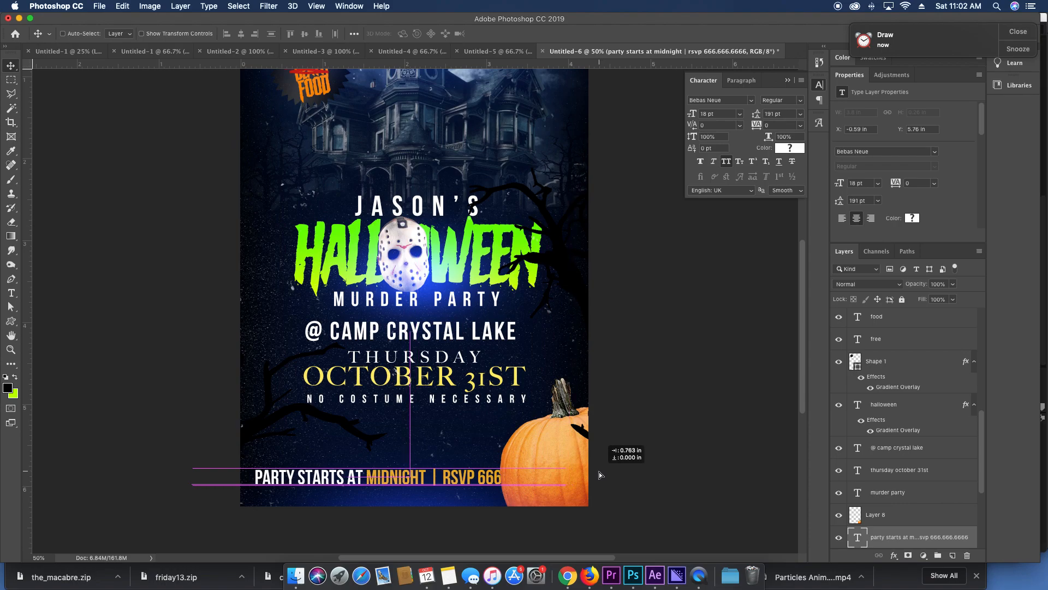
pyautogui.press('super+t')
pyautogui.moveTo(570, 465); pyautogui.dragTo(539, 461)
pyautogui.press('Return')
# Move the party and RSVP line up to about X 0.17, Y 5.6 in.
pyautogui.keyDown('super'); pyautogui.click(546, 462); pyautogui.keyUp('super')
pyautogui.keyDown('super'); pyautogui.click(466, 481); pyautogui.keyUp('super')
pyautogui.moveTo(467, 478); pyautogui.dragTo(467, 471)
pyautogui.press('t')
pyautogui.click(454, 475)
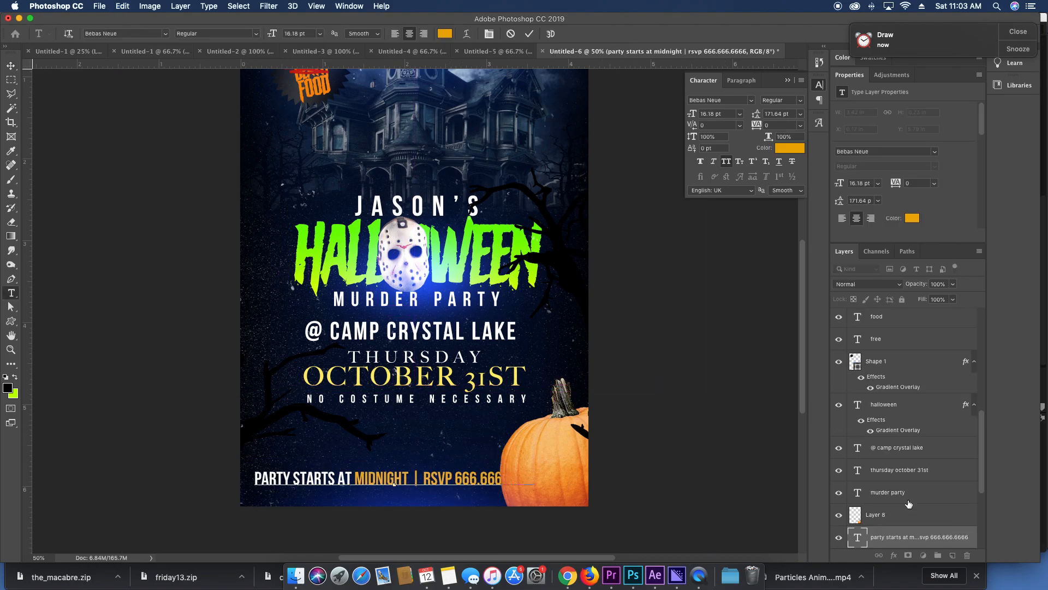
pyautogui.click(879, 531)
pyautogui.press('v')
pyautogui.moveTo(418, 480)
pyautogui.mouseDown()
pyautogui.moveTo(421, 465)
pyautogui.moveTo(408, 465)
pyautogui.mouseUp()
# Replace the separator before "RSVP" with a line break and set the text's leading to about 16.01 pt.
pyautogui.press('t')
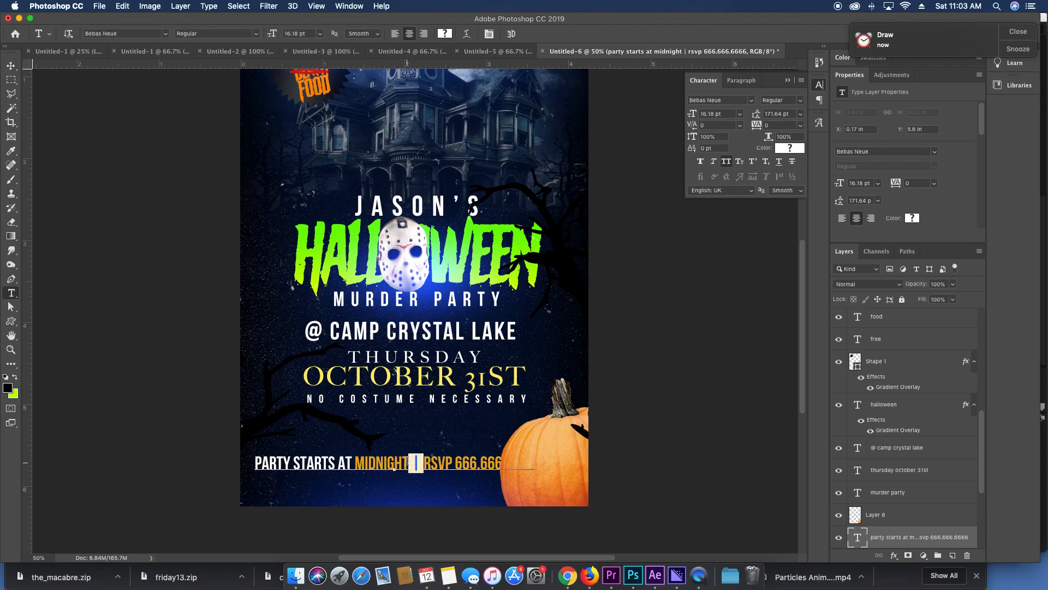
pyautogui.press('Return')
pyautogui.press('super+a')
pyautogui.moveTo(756, 116); pyautogui.dragTo(666, 106)
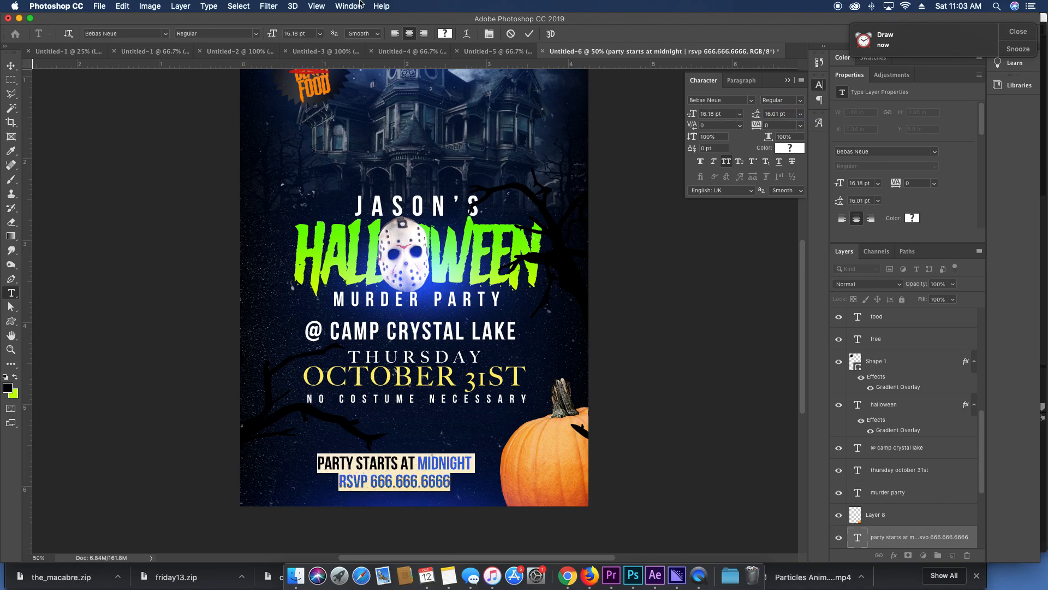
# Left-align the text block near the flyer's left edge and add a third line reading "B.Y.O.B | B.Y.O.W".
pyautogui.click(394, 33)
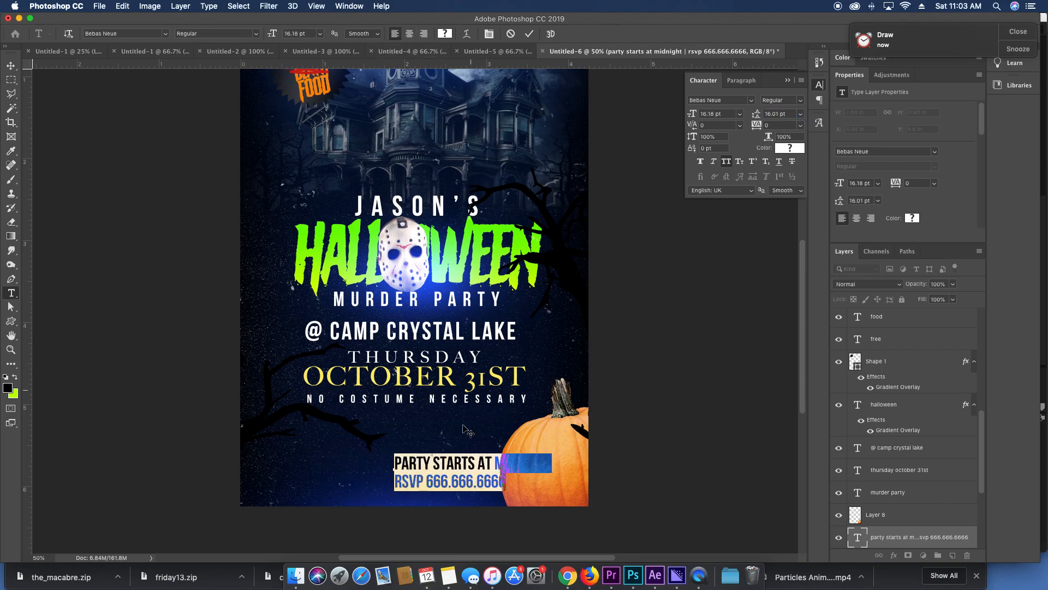
pyautogui.moveTo(452, 436); pyautogui.dragTo(334, 428)
pyautogui.click(385, 467)
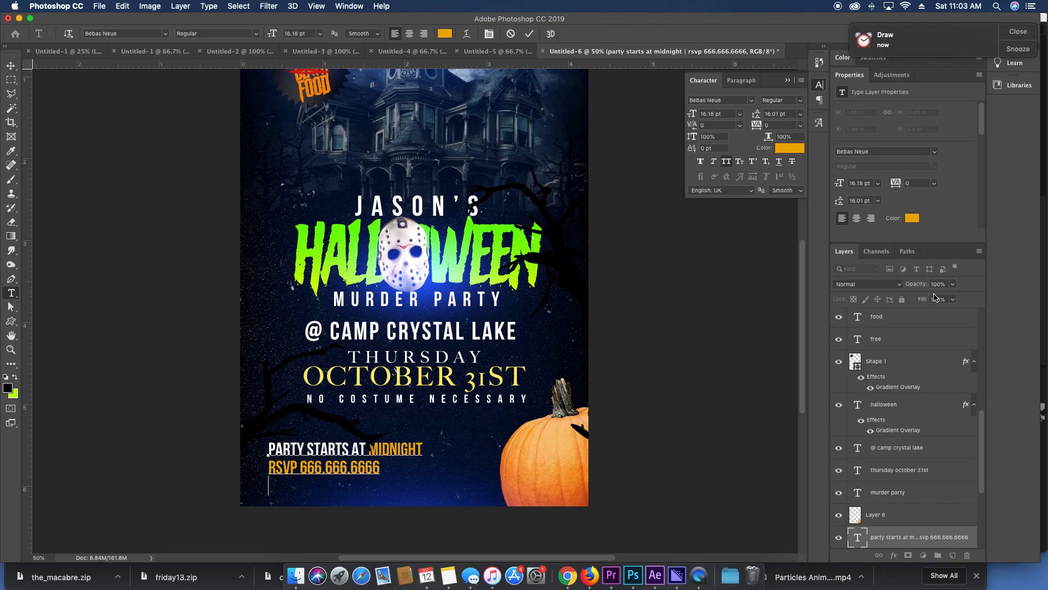
pyautogui.write('B.Y.O.B | B.Y.O.')
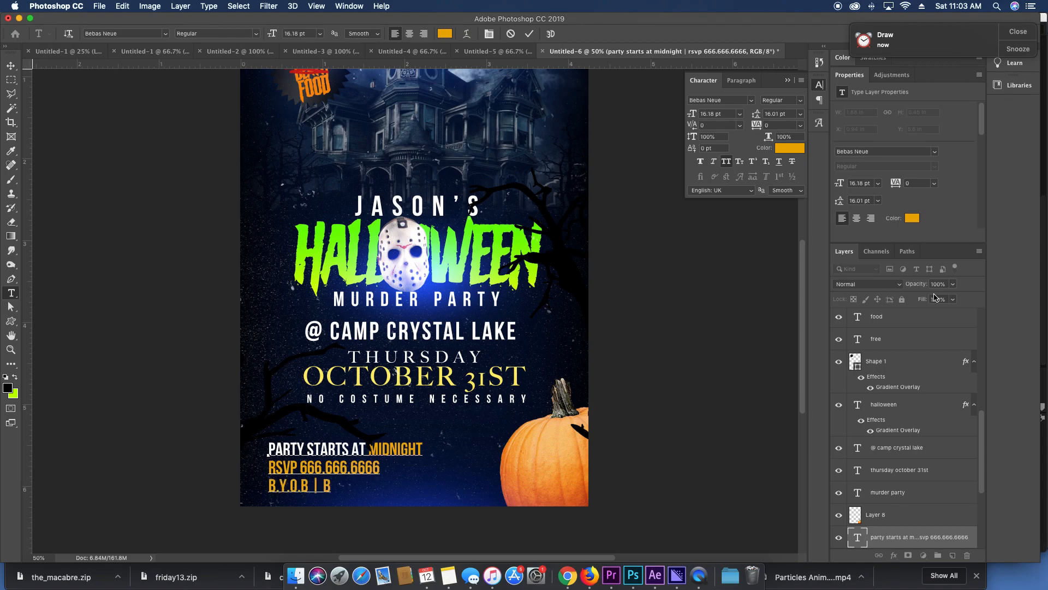
pyautogui.write('W')
# Color the "B.Y.O.B | B.Y.O.W" line white.
pyautogui.tripleClick(330, 479)
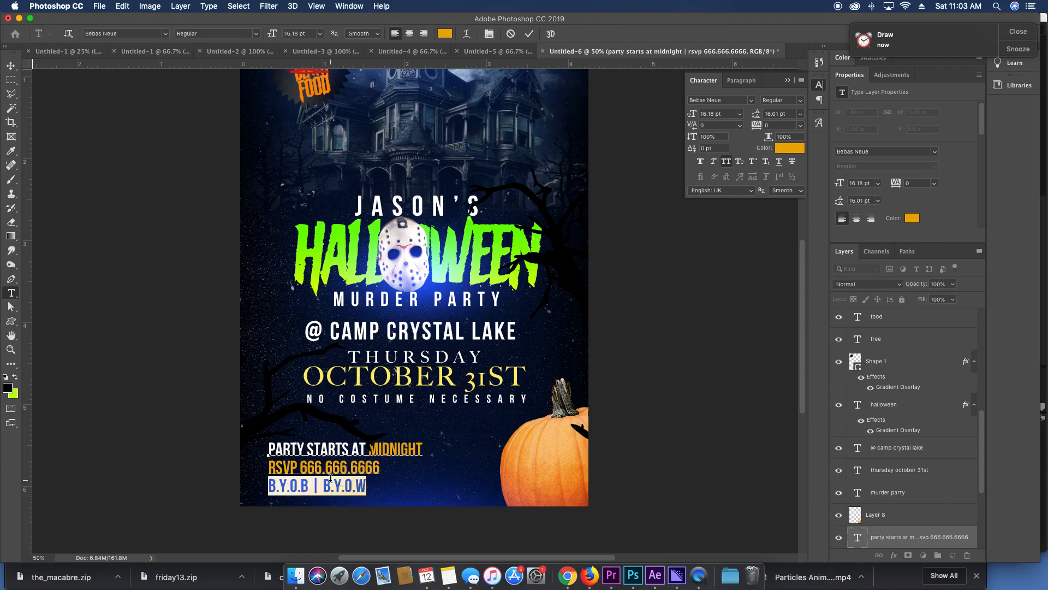
pyautogui.click(6, 377)
pyautogui.click(15, 377)
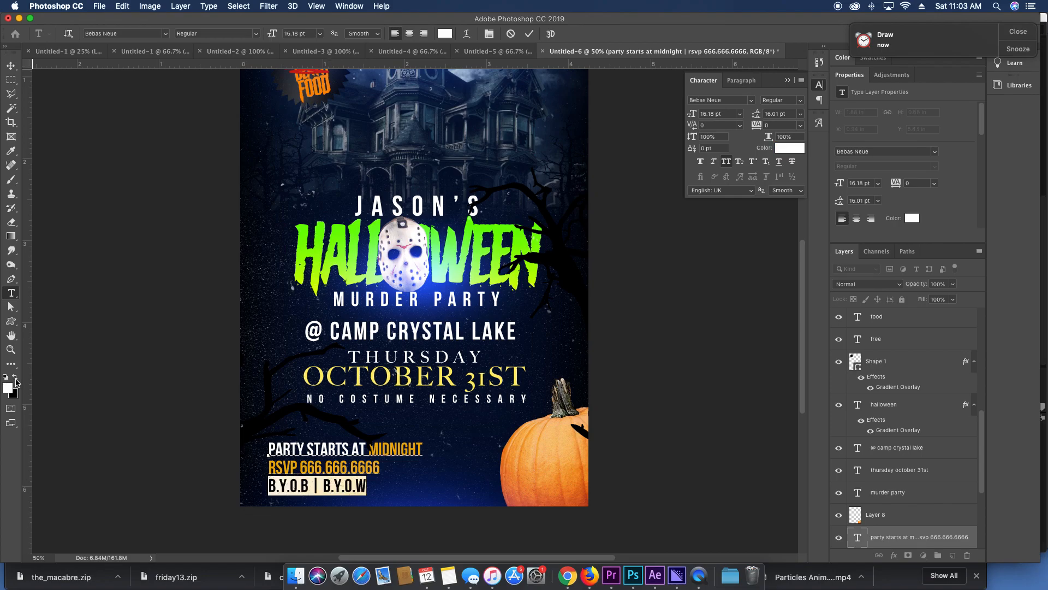
pyautogui.click(362, 485)
# Join "B.Y.O.B | B.Y.O.W" onto the end of the RSVP line, separated by an orange "|".
pyautogui.click(268, 482)
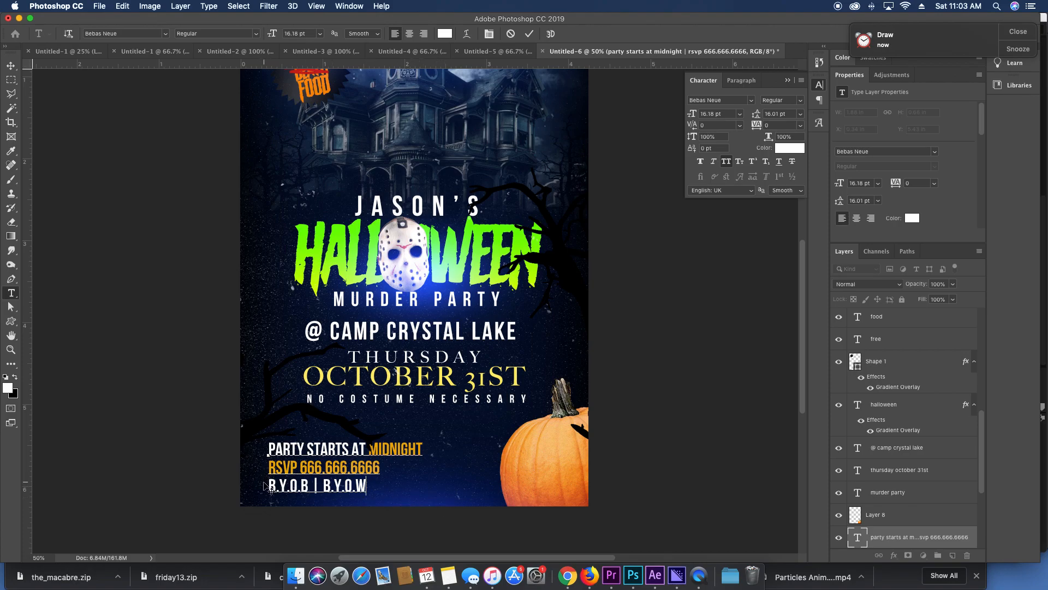
pyautogui.press('BackSpace')
pyautogui.write('| B.Y.O.B | B.Y.O.W')
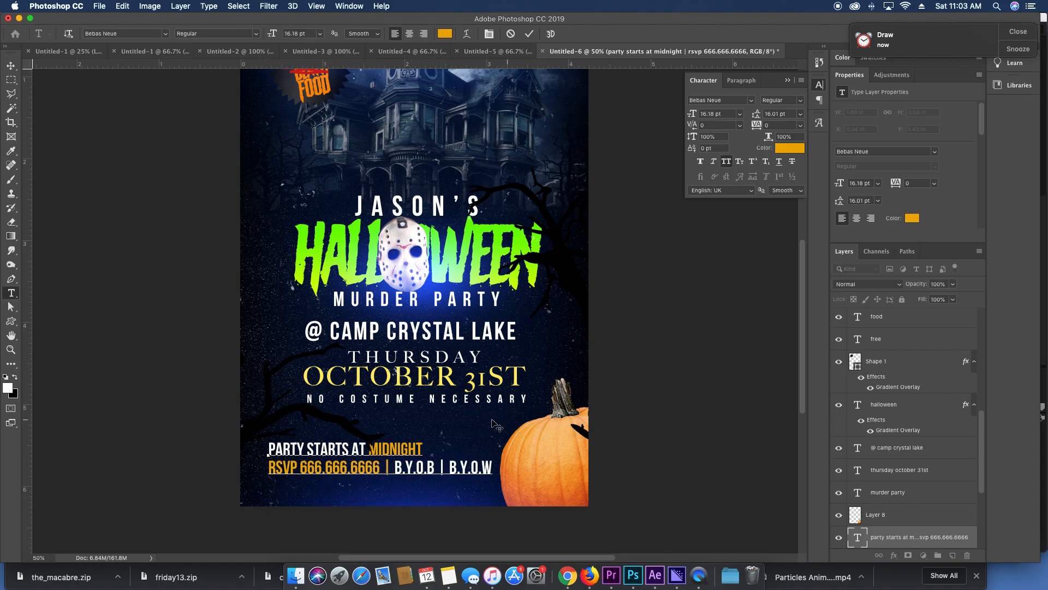
# Commit the two-line party details and position them at about X 0.24, Y 5.59 in.
pyautogui.click(935, 540)
pyautogui.press('v')
pyautogui.moveTo(401, 416); pyautogui.dragTo(392, 431)
pyautogui.moveTo(446, 327); pyautogui.dragTo(424, 380)
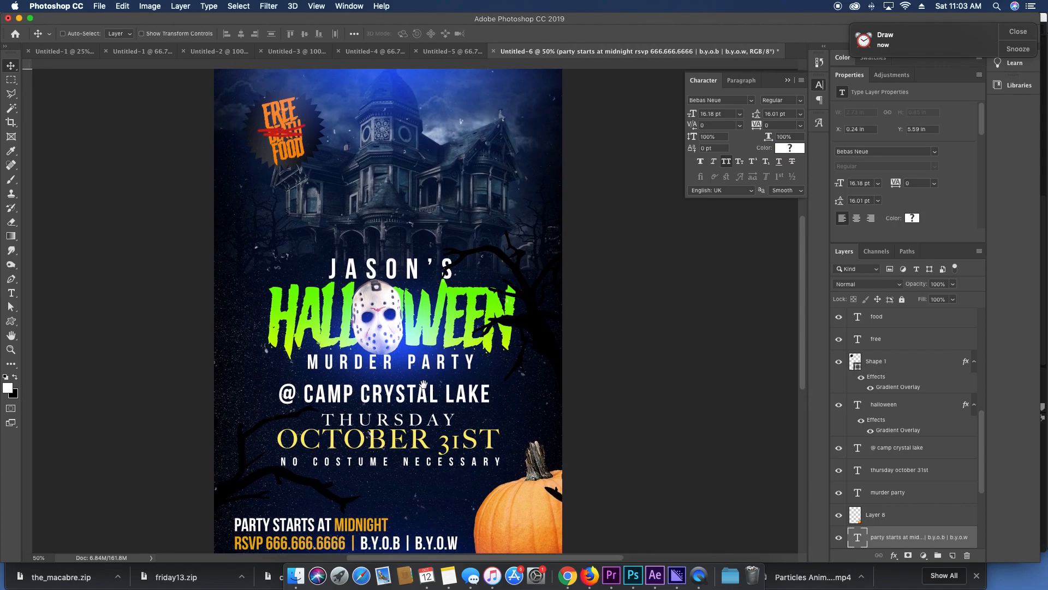
# Add a new layer above Layer 2 copy at the top of the stack and fill it with black.
pyautogui.press('super+minus')
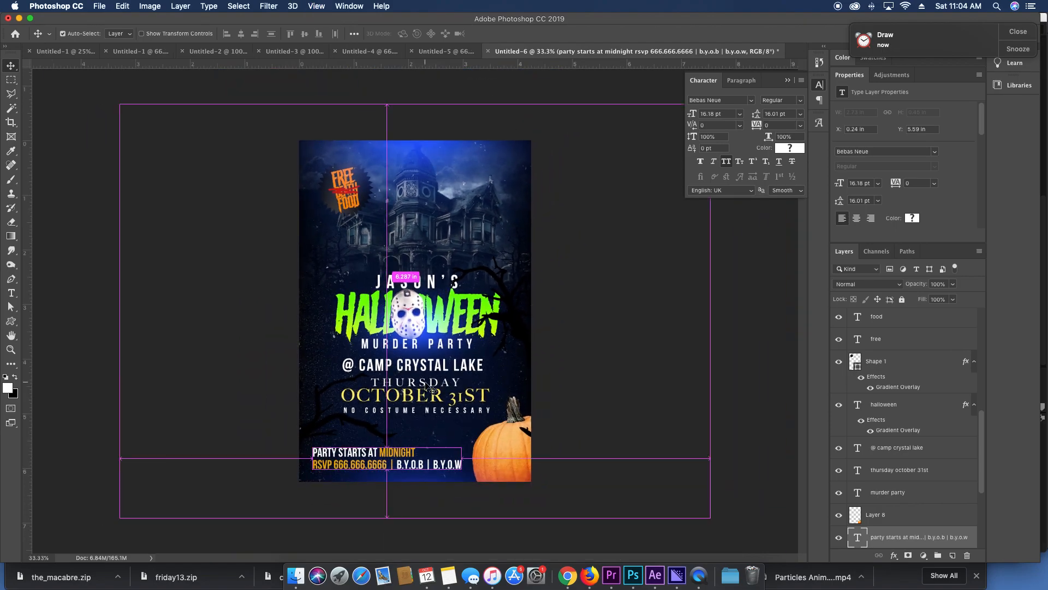
pyautogui.press('super+equal')
pyautogui.scroll(5, 864, 384)
pyautogui.scroll(3, 863, 384)
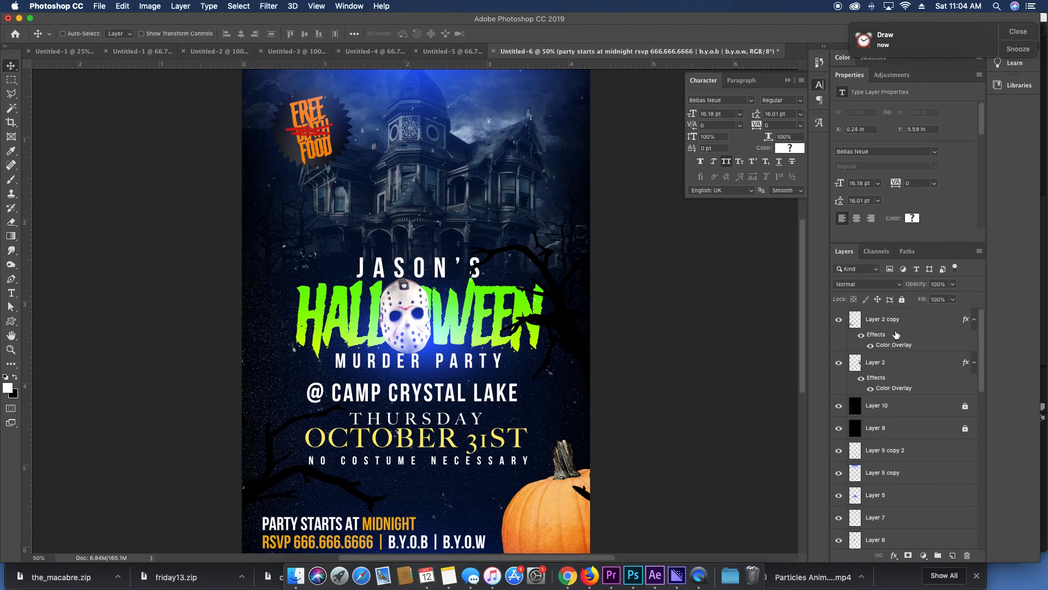
pyautogui.click(902, 322)
pyautogui.click(952, 556)
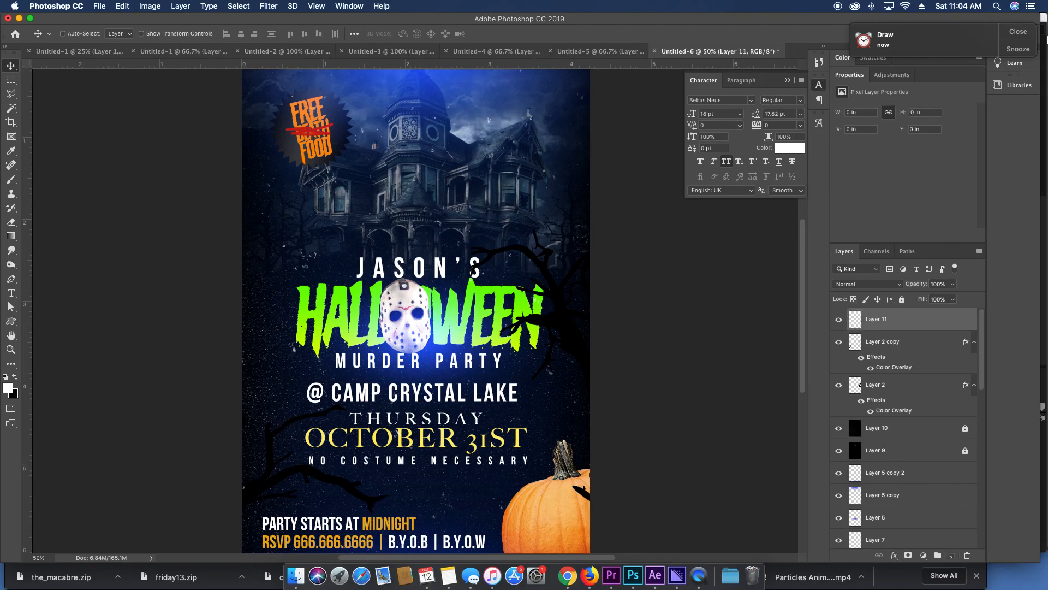
pyautogui.press('super+BackSpace')
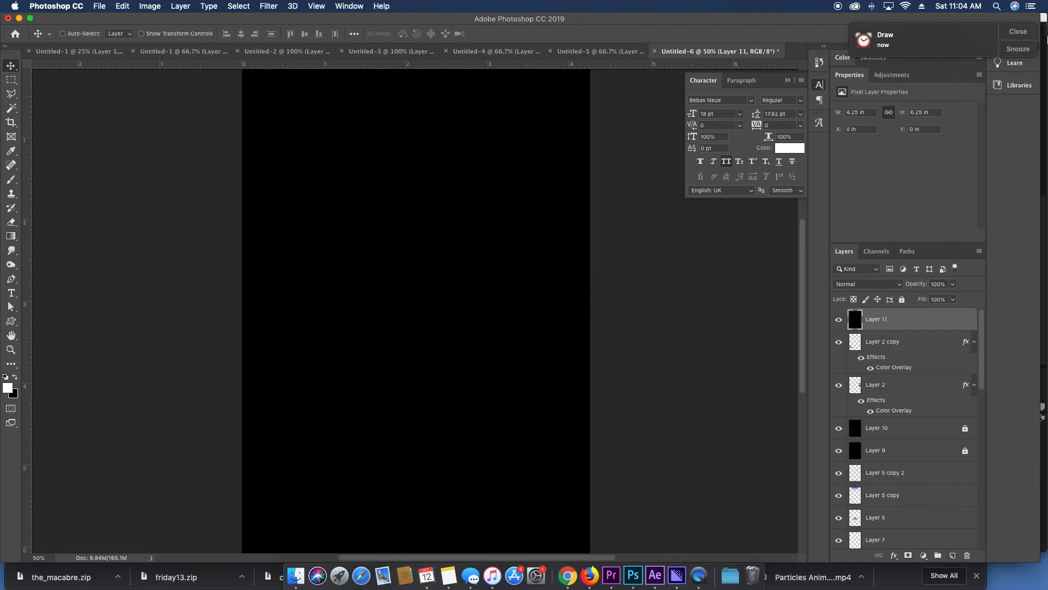
# Add 23.62% uniform monochromatic noise to the black layer and set its blend mode to Screen.
pyautogui.click(262, 8)
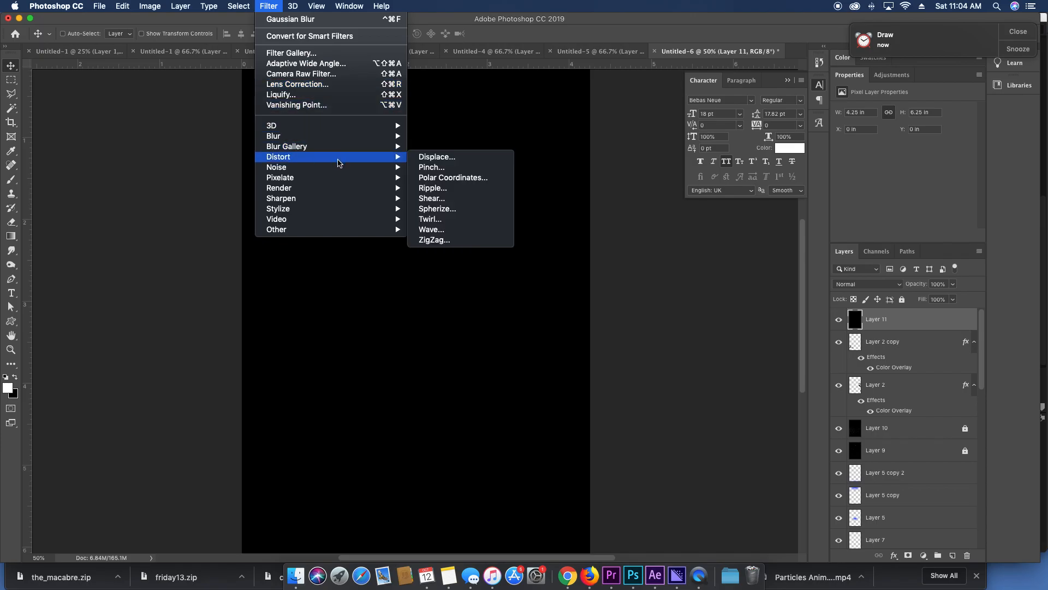
pyautogui.moveTo(342, 170)
pyautogui.click(417, 170)
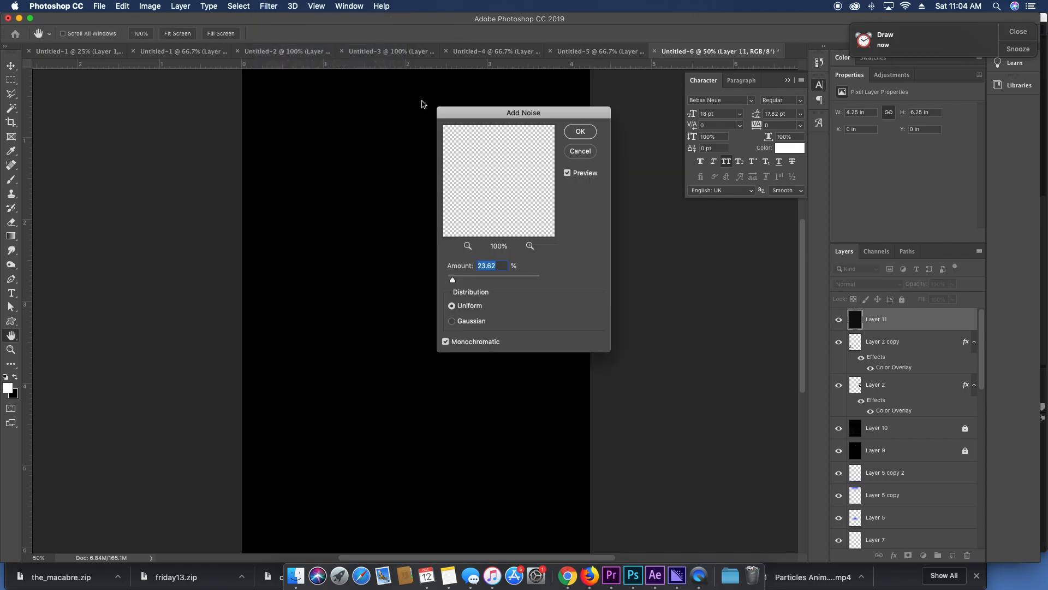
pyautogui.click(580, 132)
pyautogui.click(890, 286)
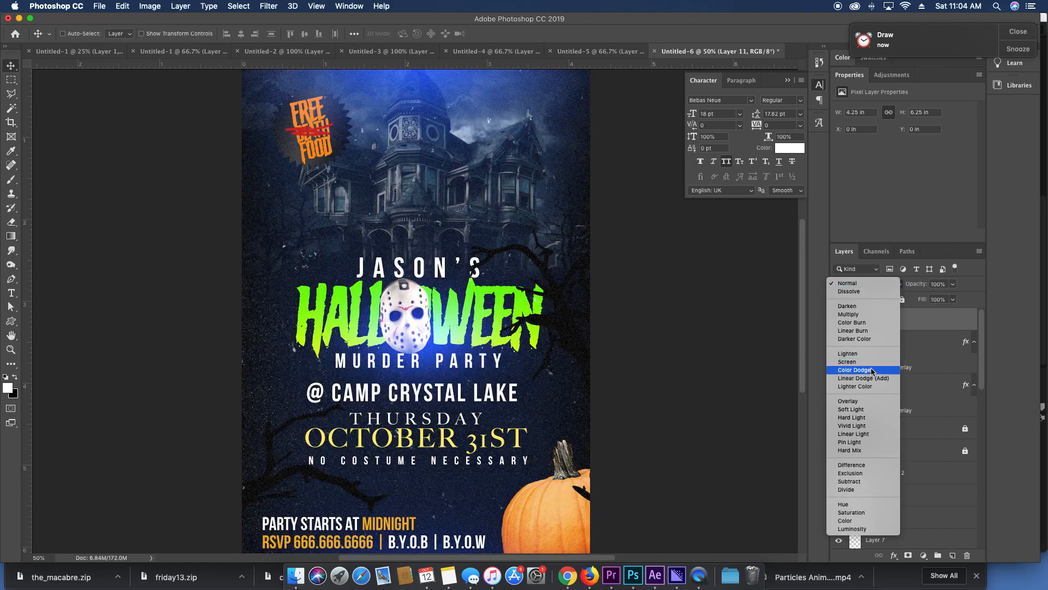
pyautogui.click(869, 363)
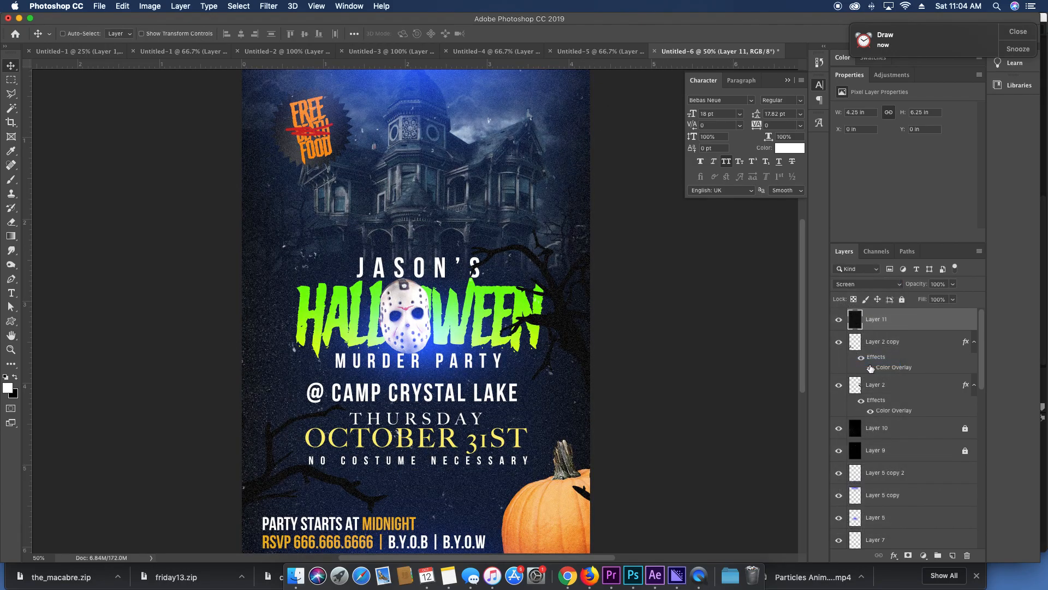
# Darken the noise layer with Levels by lowering the midtone input to between 0.7 and 0.8.
pyautogui.press('super+minus')
pyautogui.press('super+l')
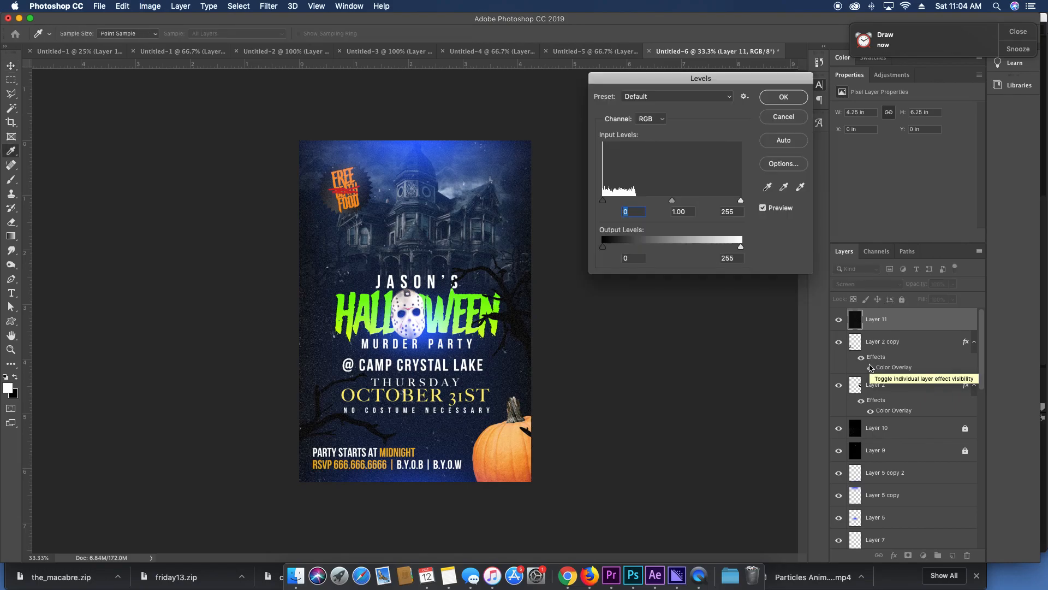
pyautogui.moveTo(672, 201)
pyautogui.mouseDown()
pyautogui.moveTo(693, 208)
pyautogui.moveTo(683, 202)
pyautogui.mouseUp()
pyautogui.click(683, 211)
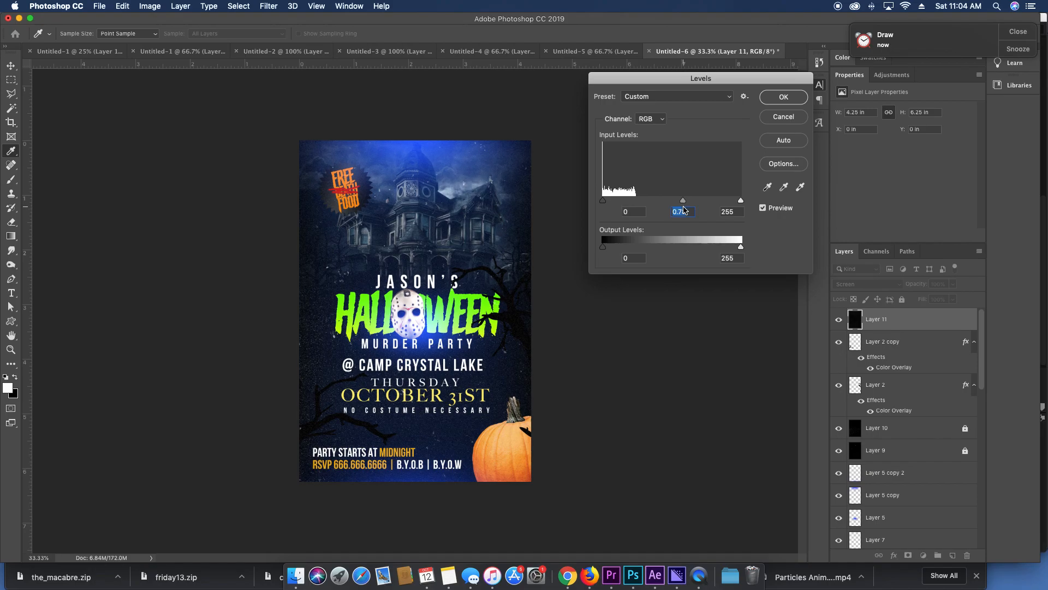
pyautogui.click(781, 99)
# Enlarge the flyer and display it in full-screen mode on black without panels to review the overall design.
pyautogui.press('super+plus')
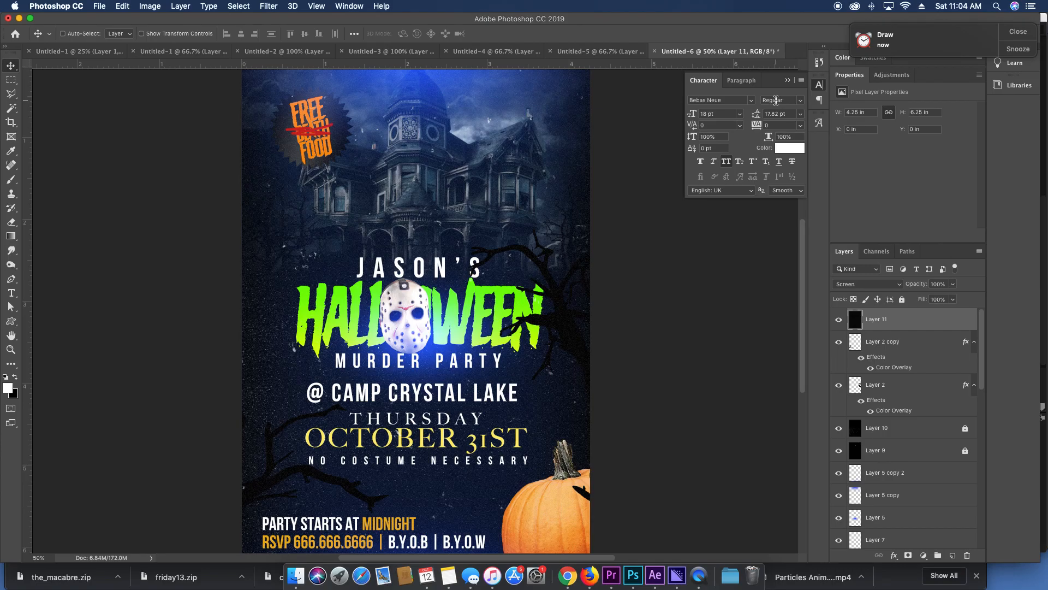
pyautogui.press('f')
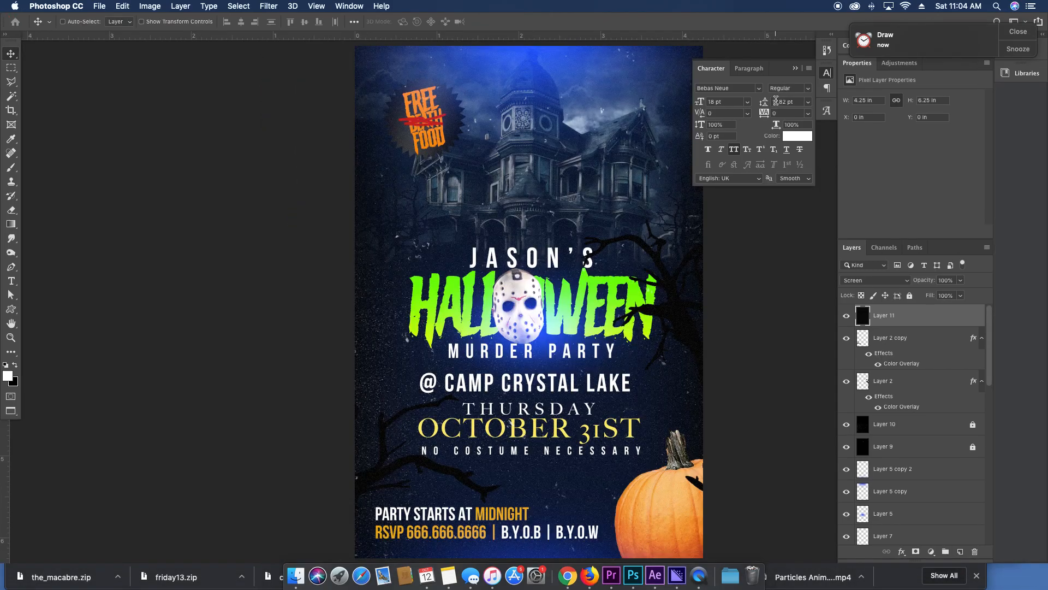
pyautogui.press('f')
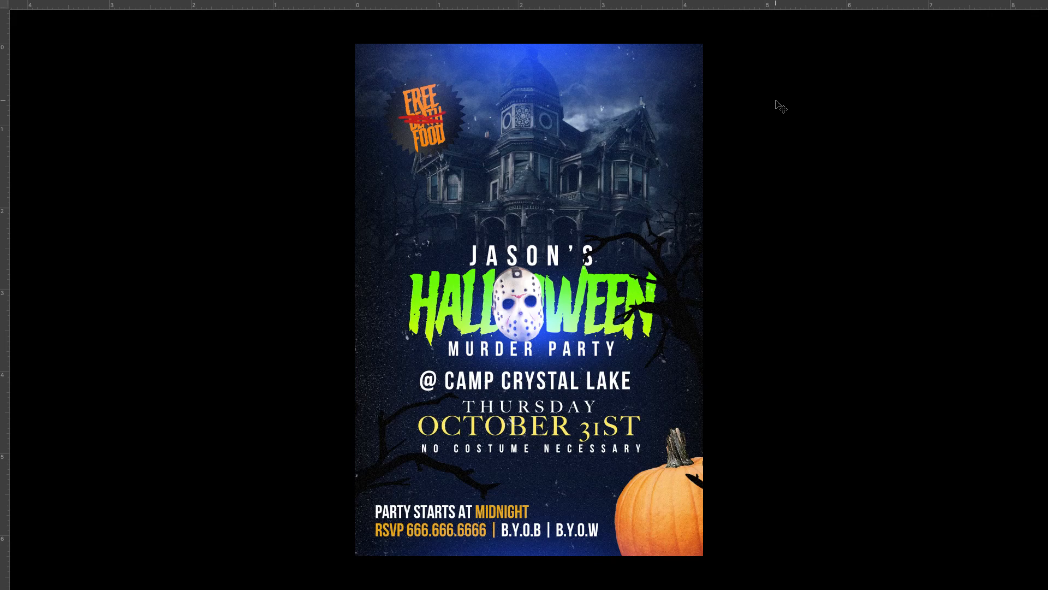